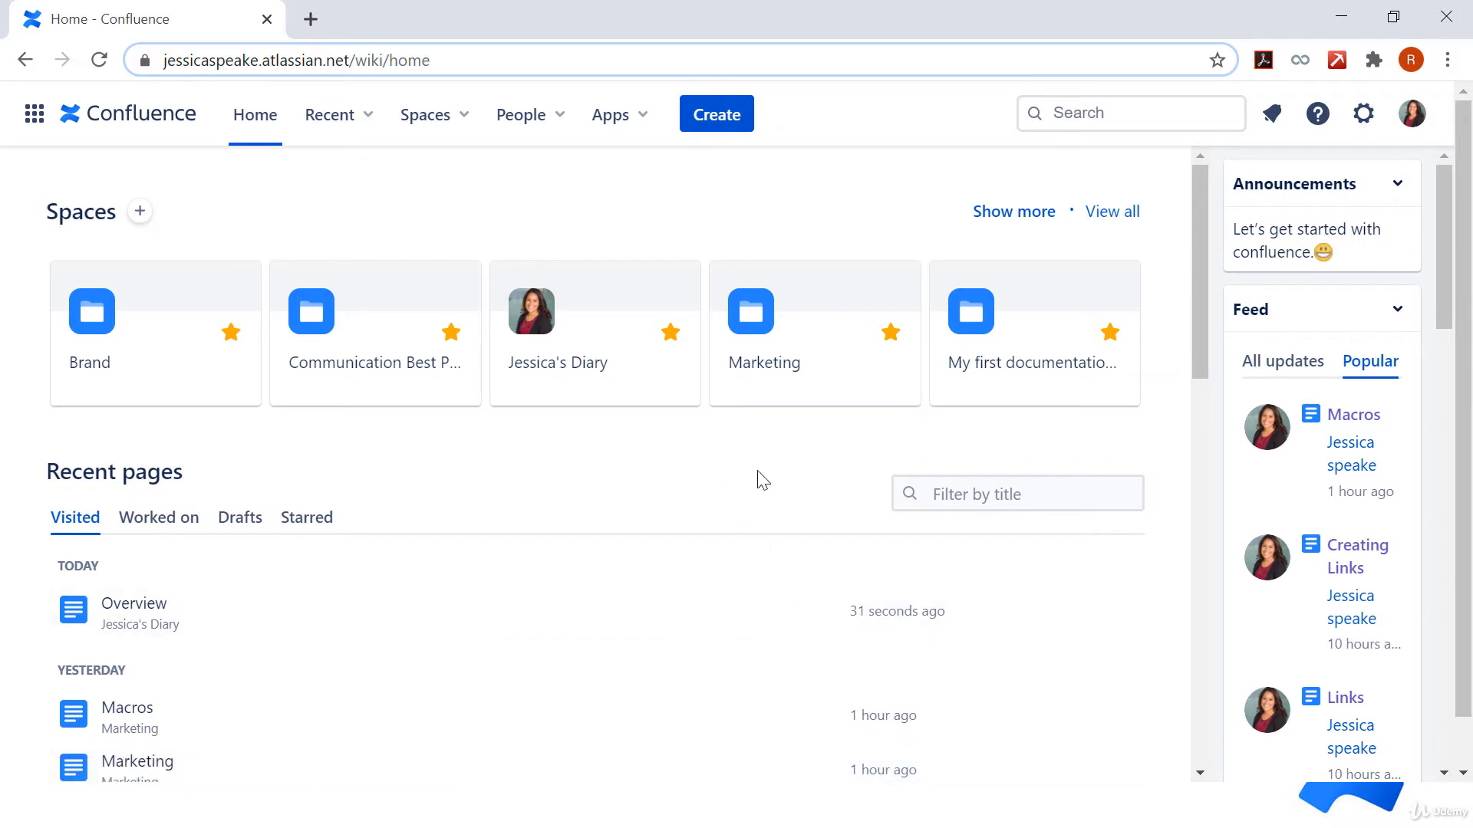
# Step: Start a new template from the Marketing space's content tools settings
pyautogui.click(762, 364)
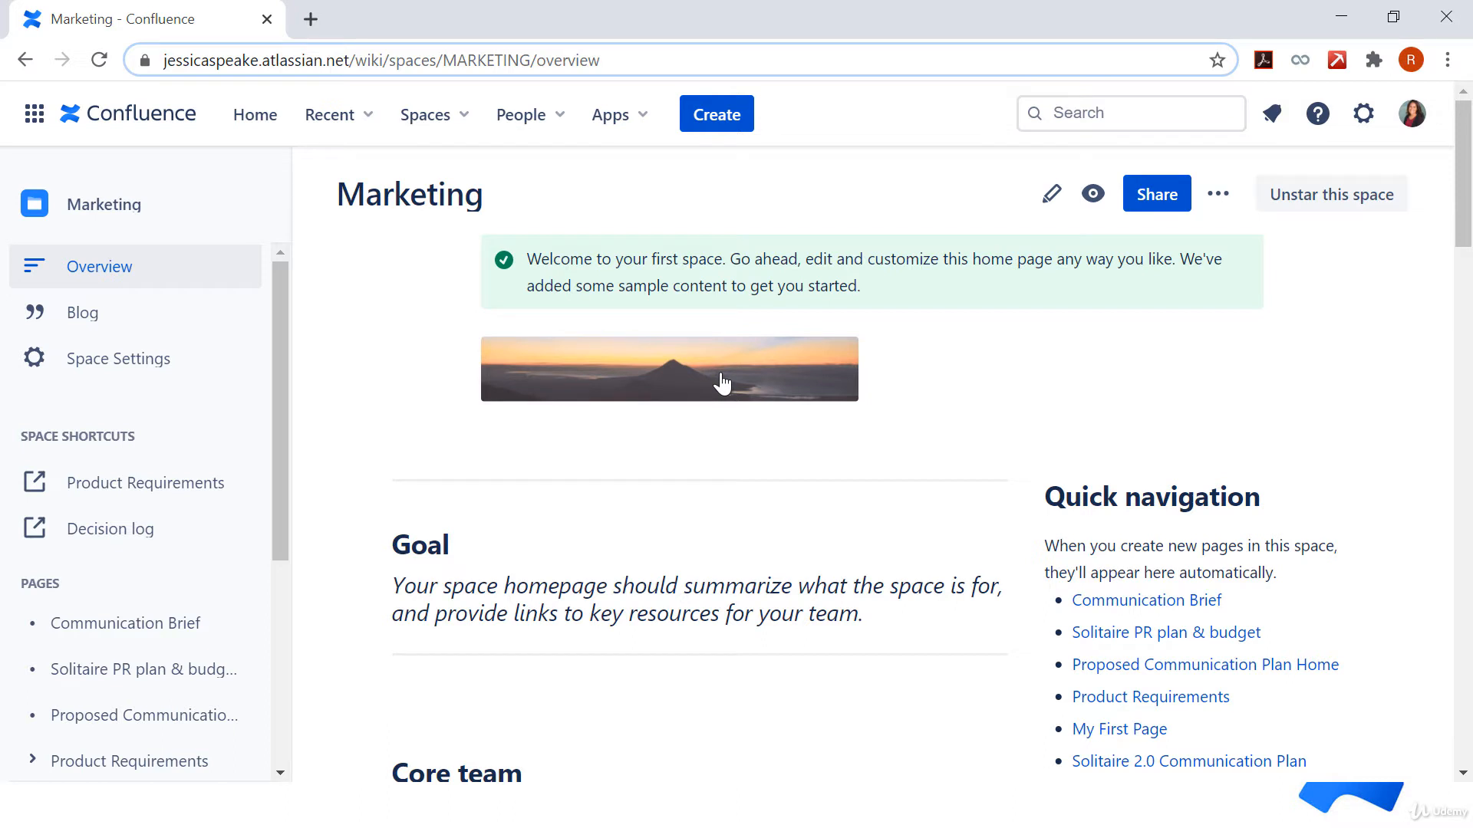
pyautogui.click(111, 360)
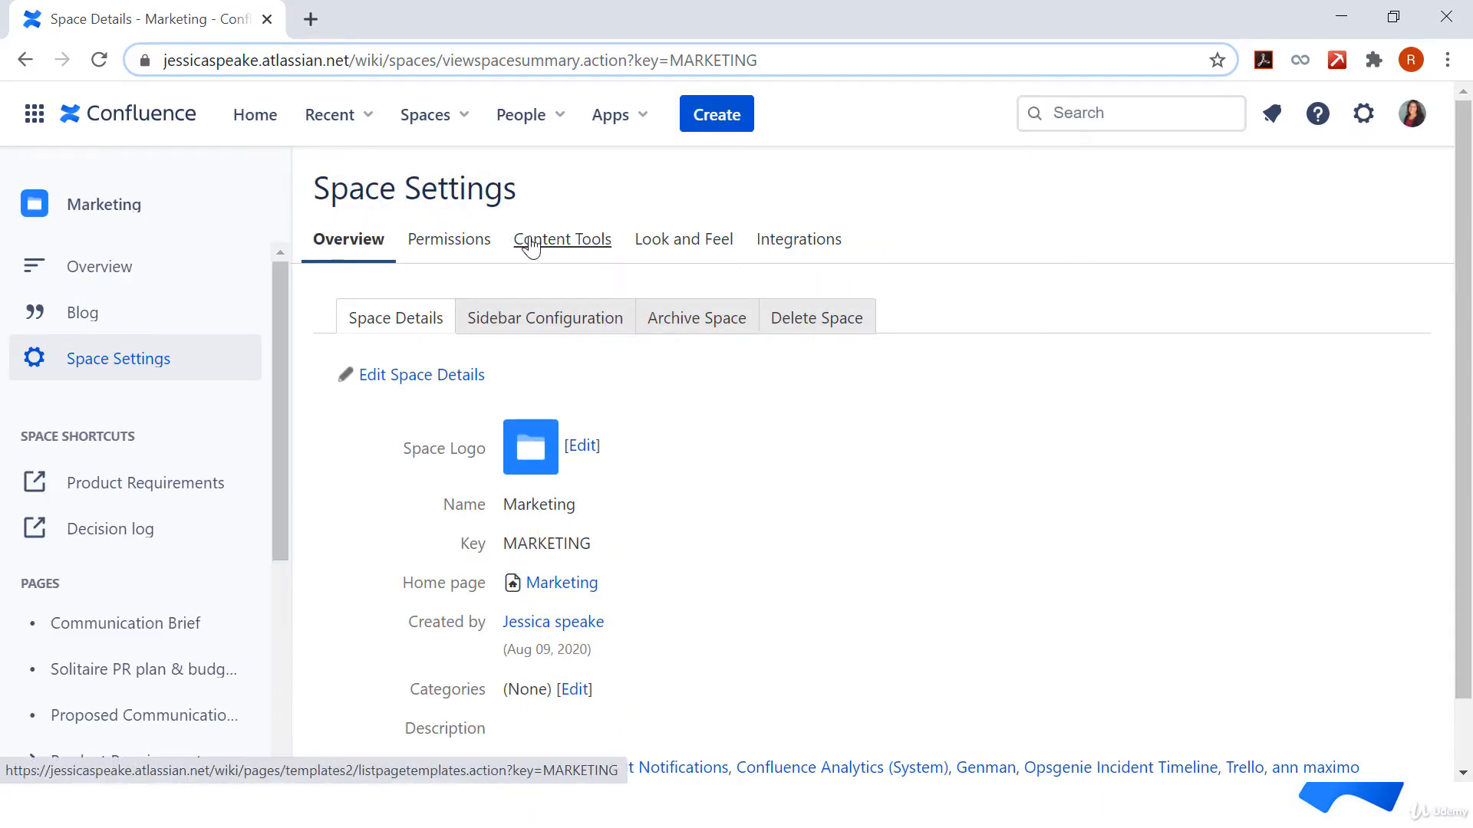
pyautogui.click(589, 246)
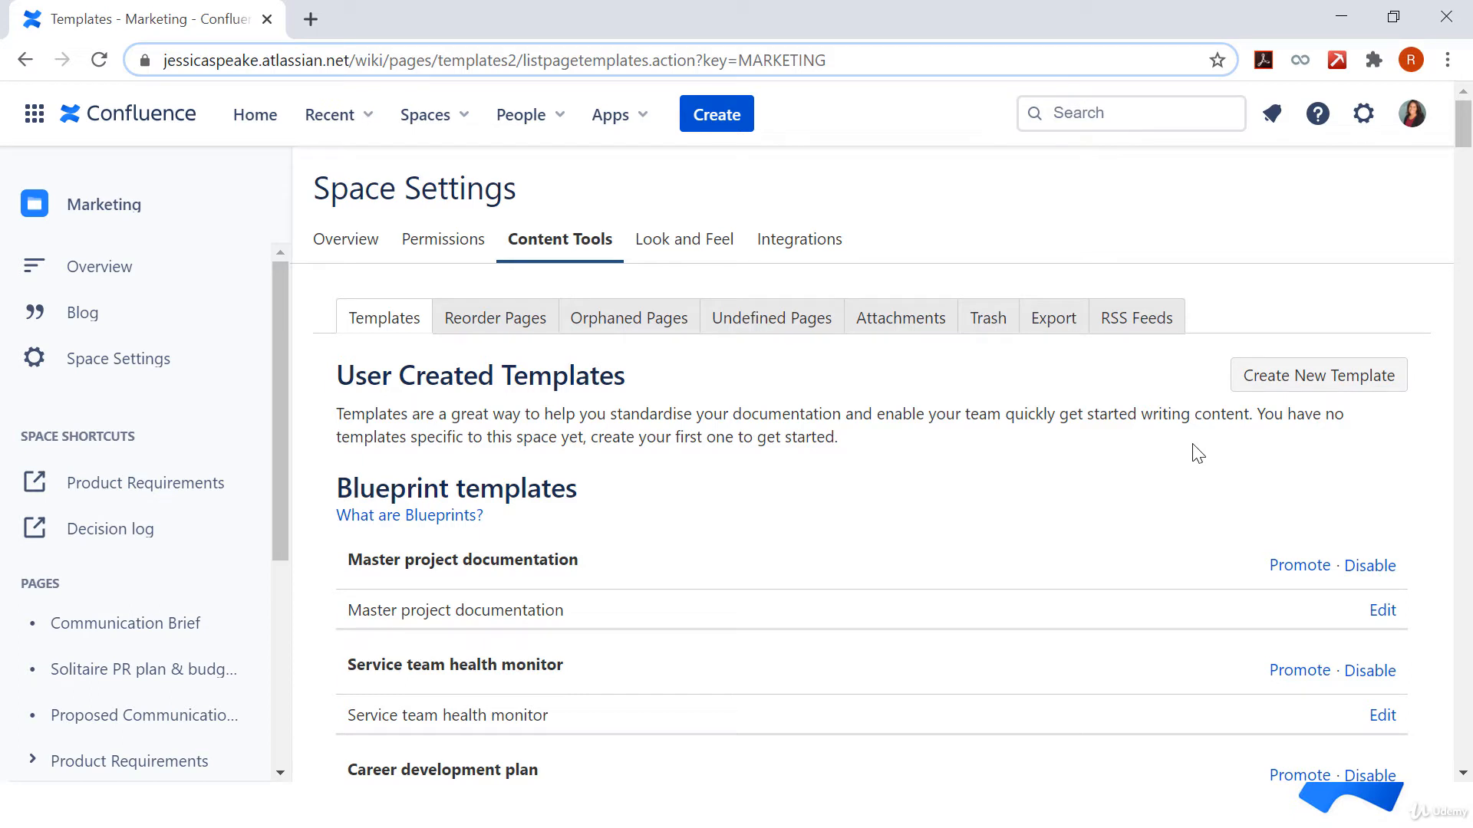
pyautogui.click(1301, 397)
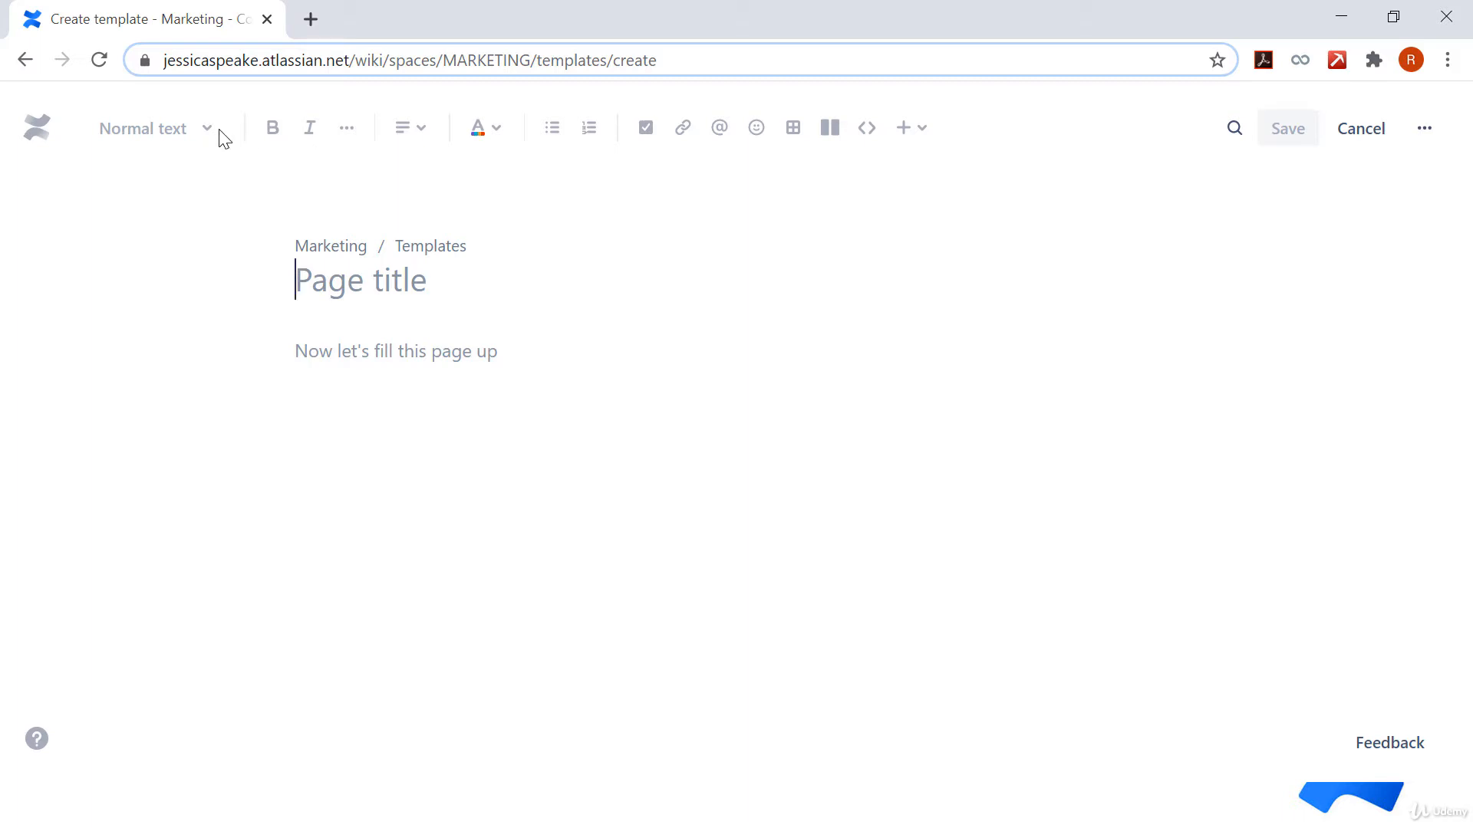
# Step: Examine the template editor's text styles, insertable elements, preview option and labels dialog
pyautogui.click(198, 138)
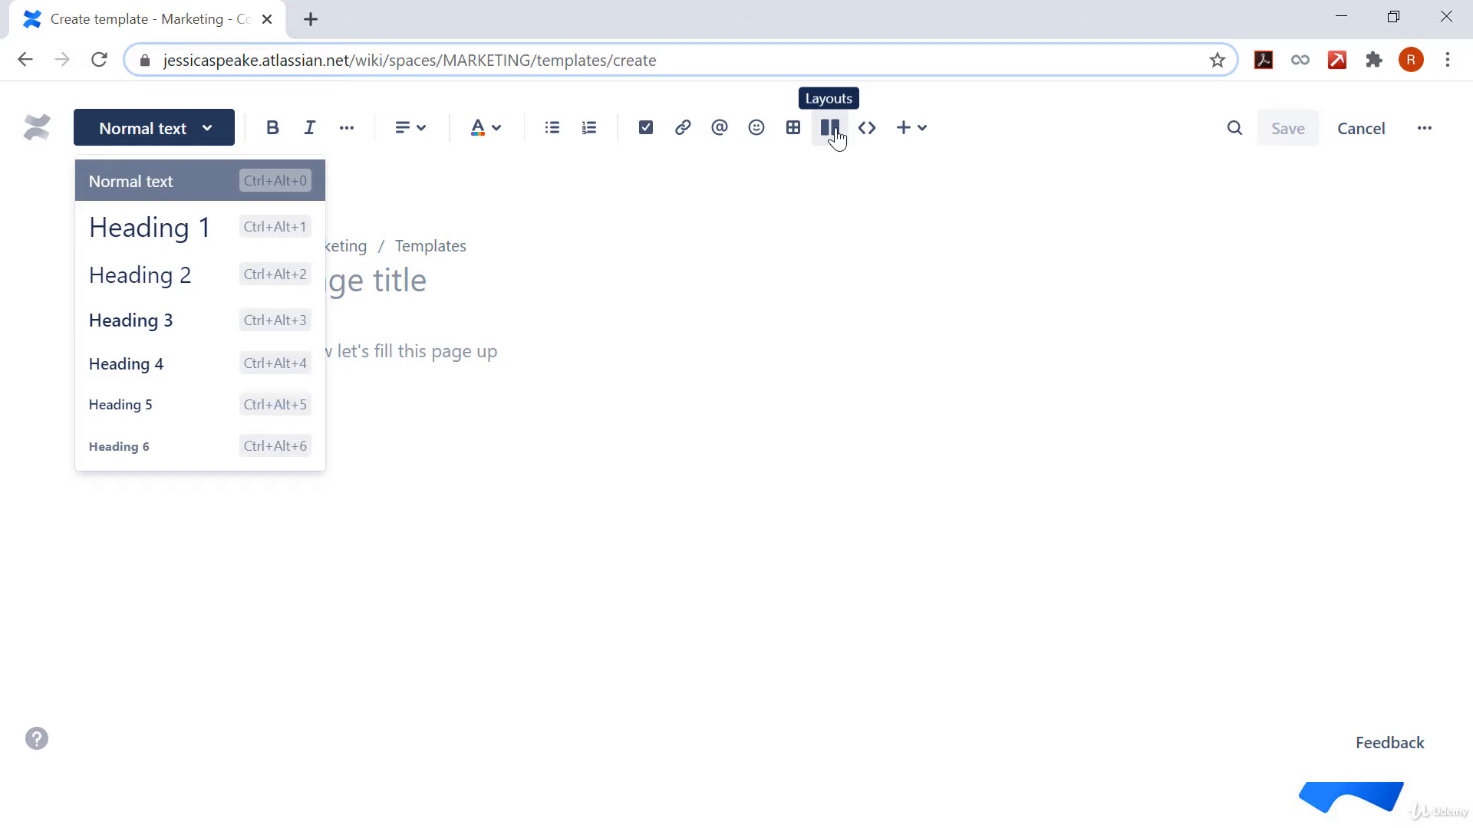
pyautogui.click(688, 232)
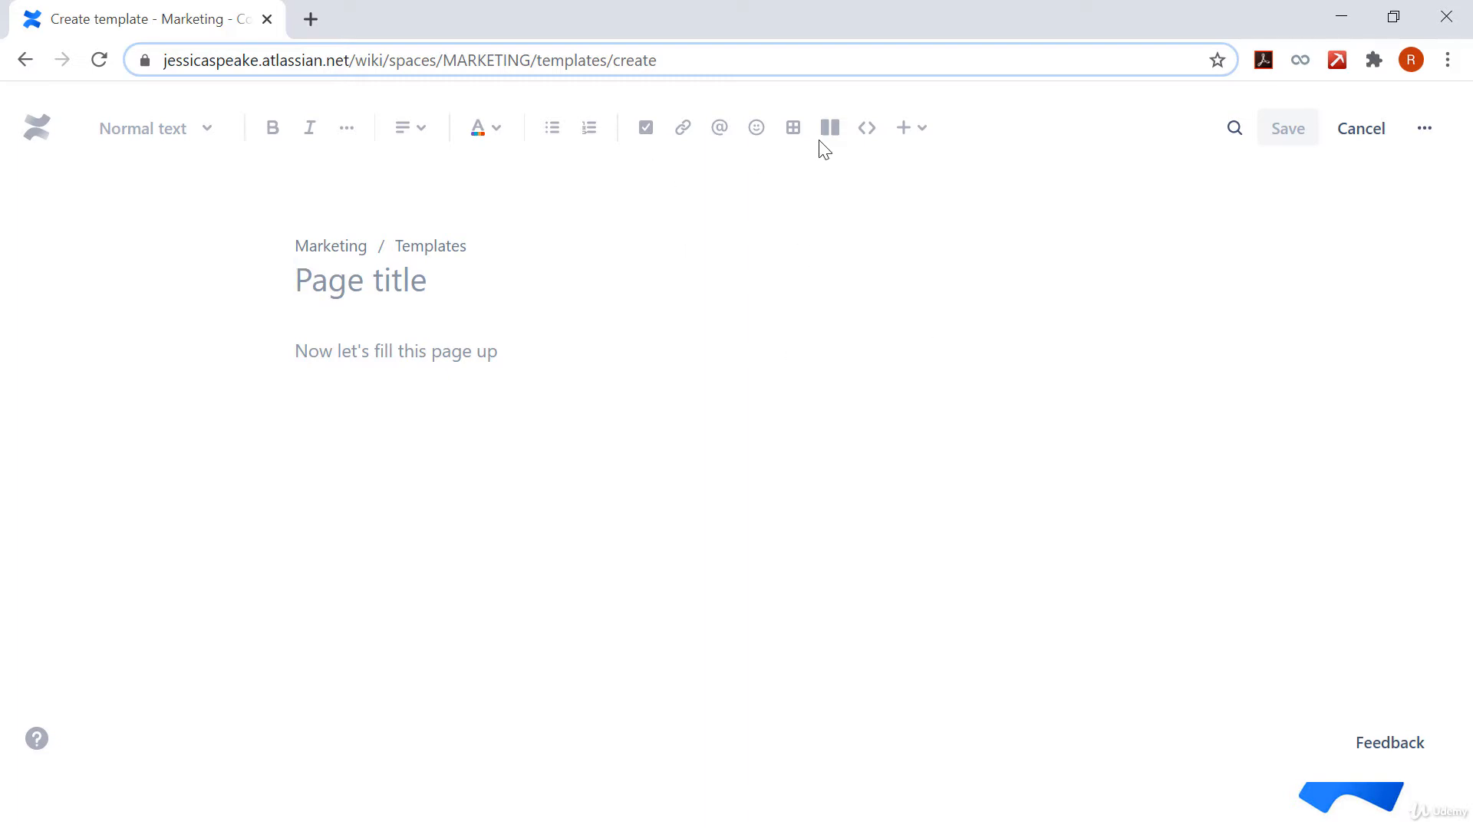
pyautogui.click(920, 141)
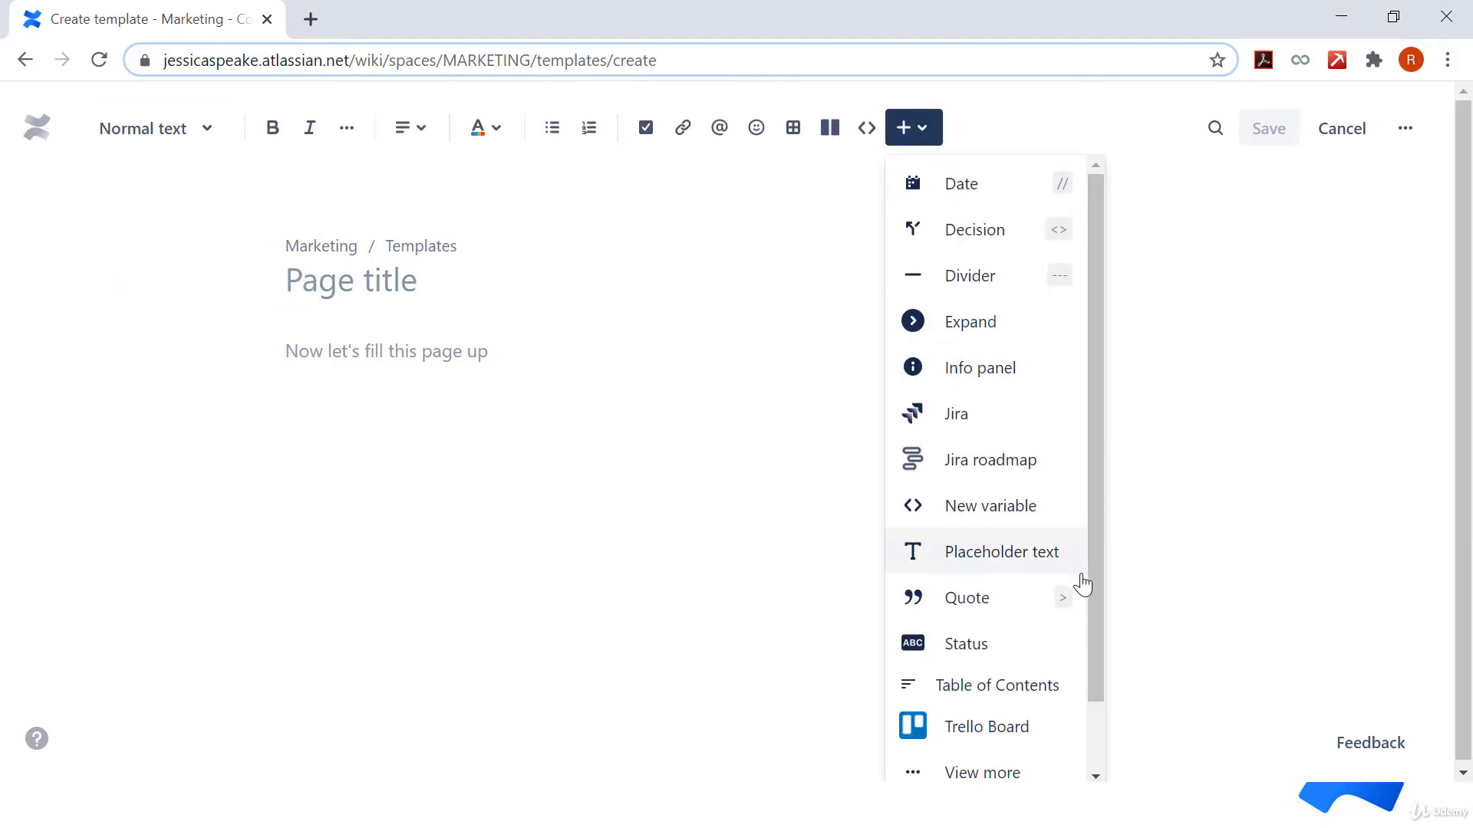
pyautogui.click(1419, 135)
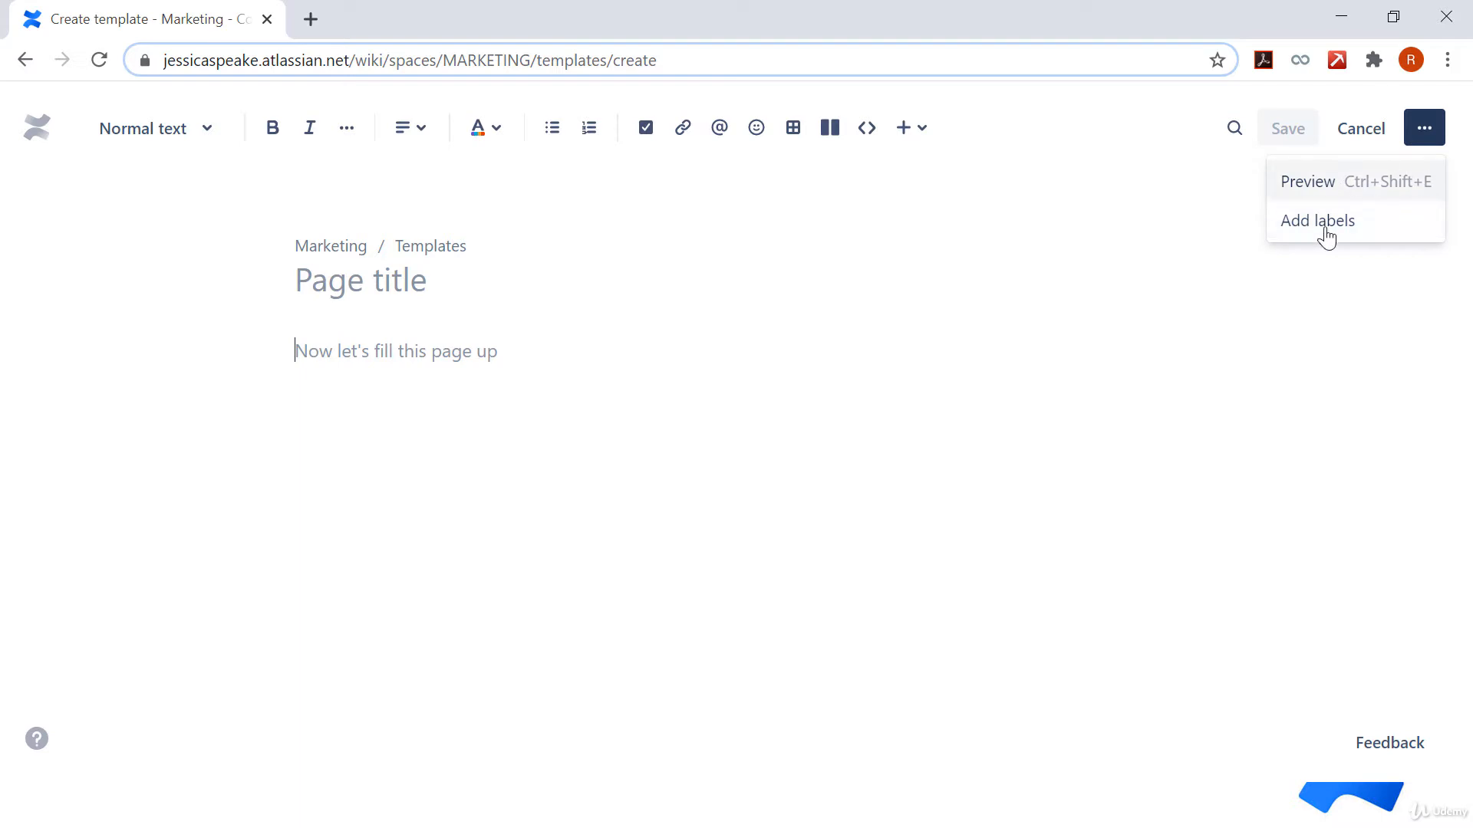
pyautogui.click(1369, 345)
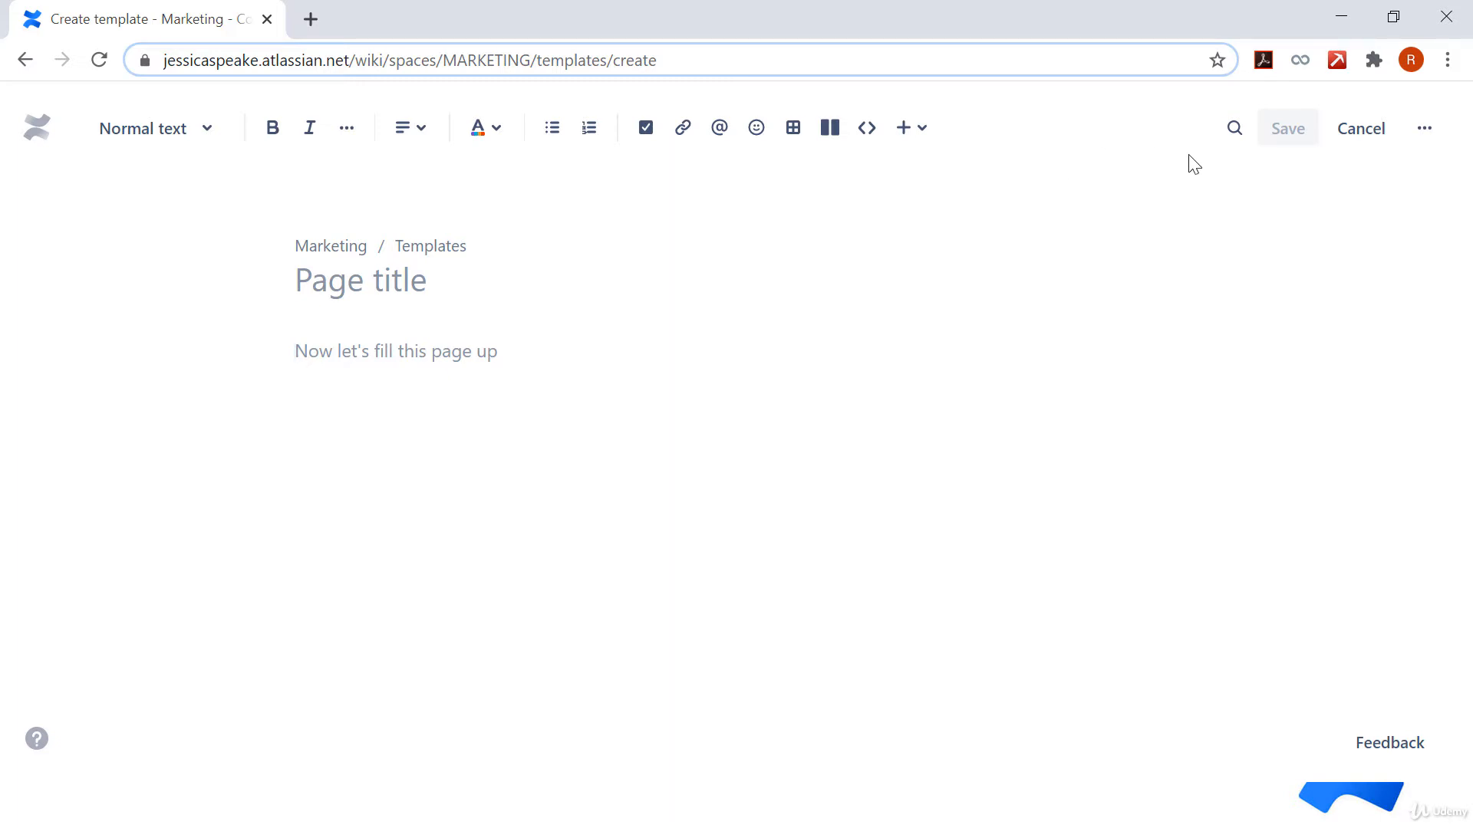
pyautogui.click(1421, 135)
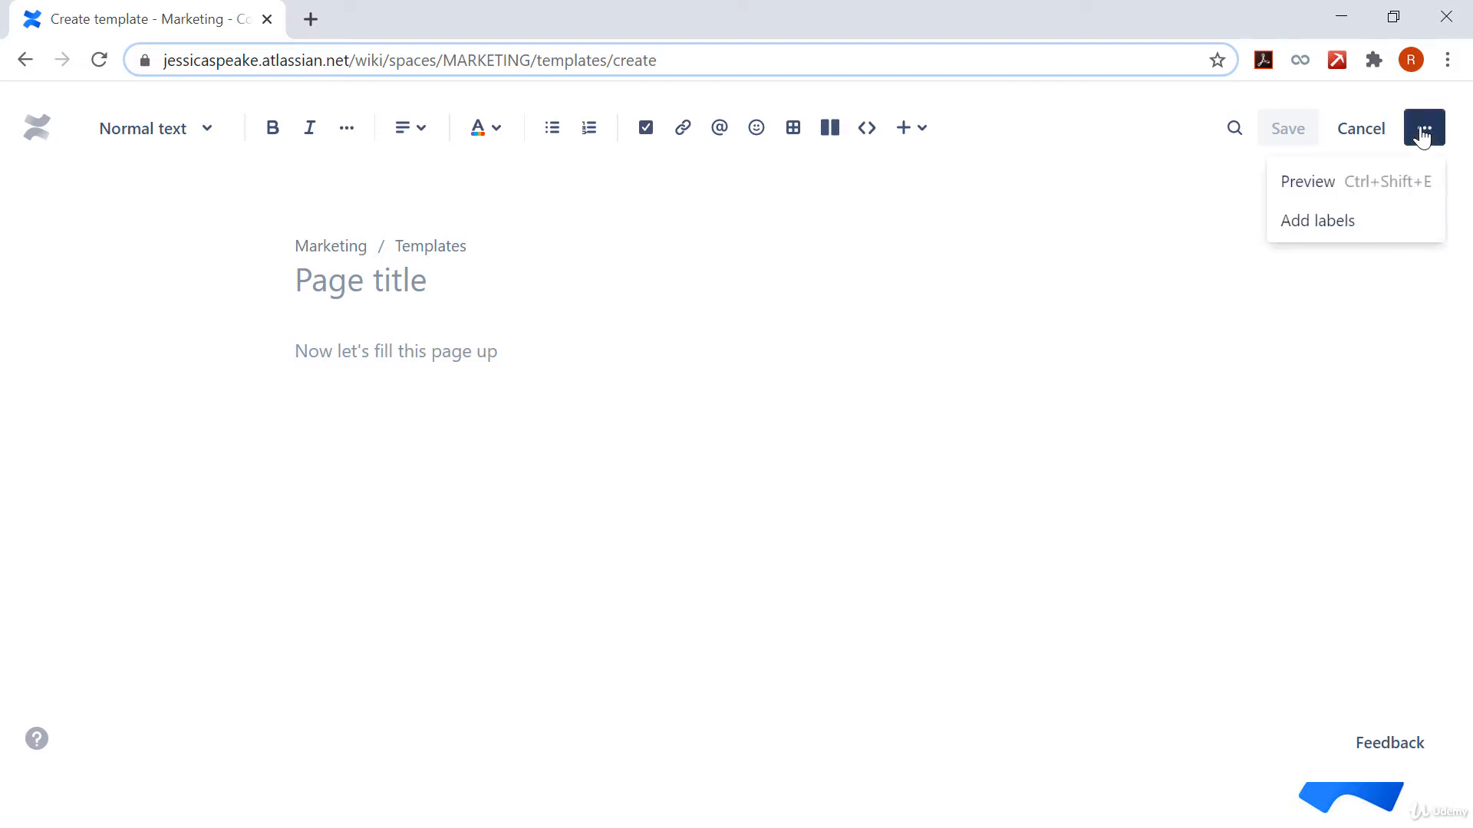
pyautogui.click(1313, 223)
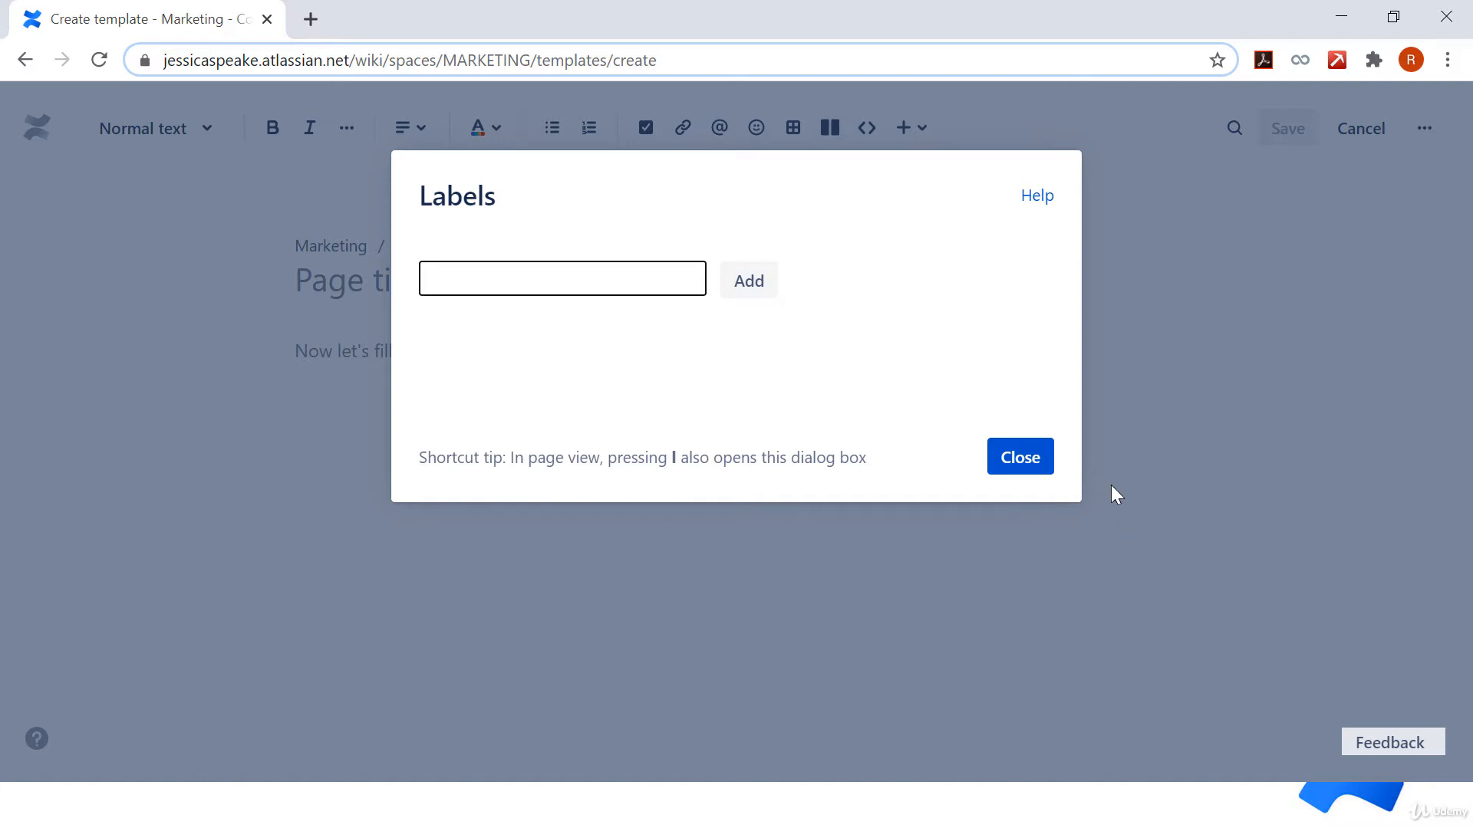
pyautogui.click(1007, 458)
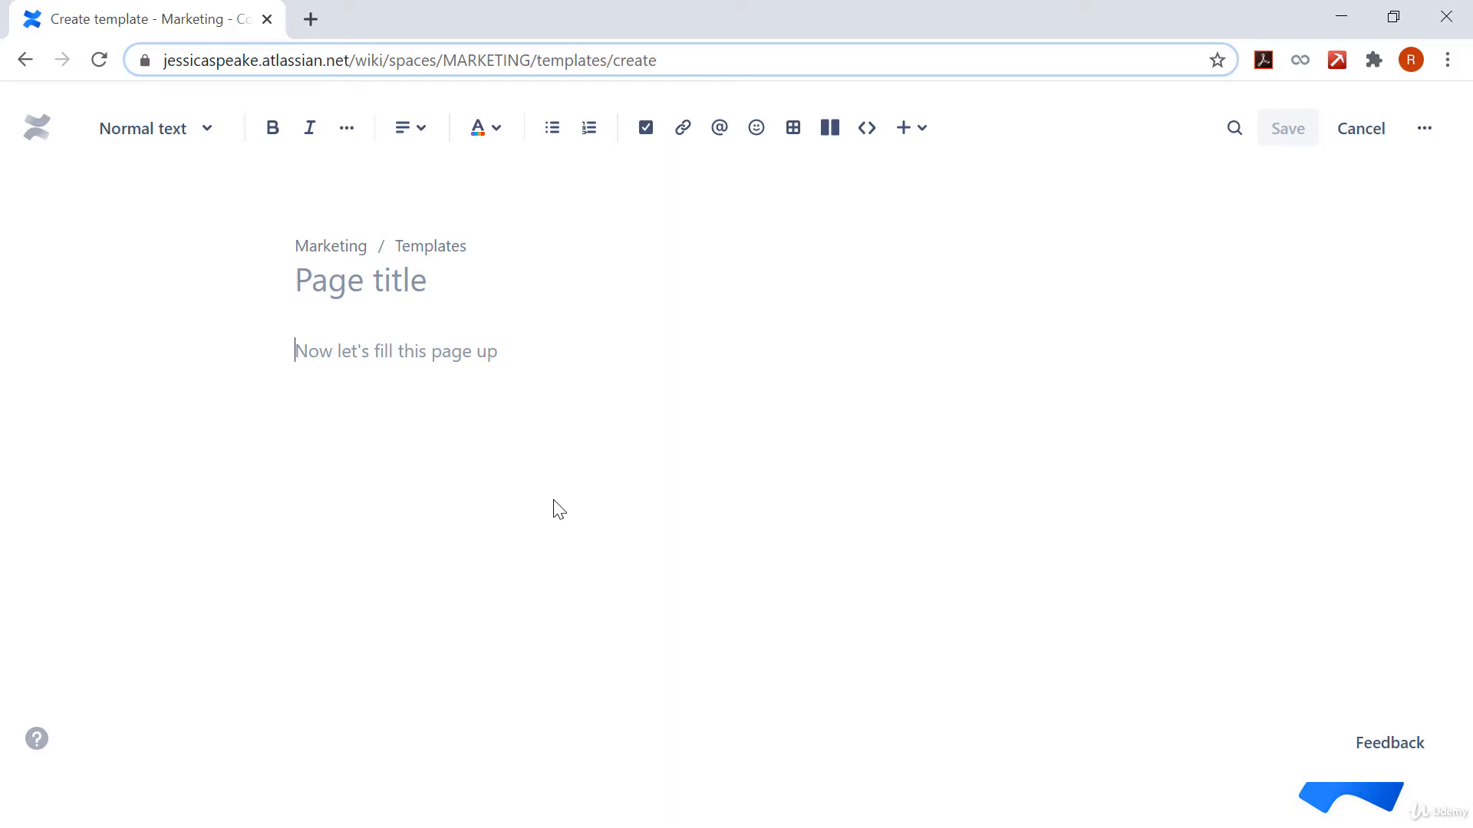
# Step: Insert a placeholder reading "this is a sample text" into the template body
pyautogui.write('/')
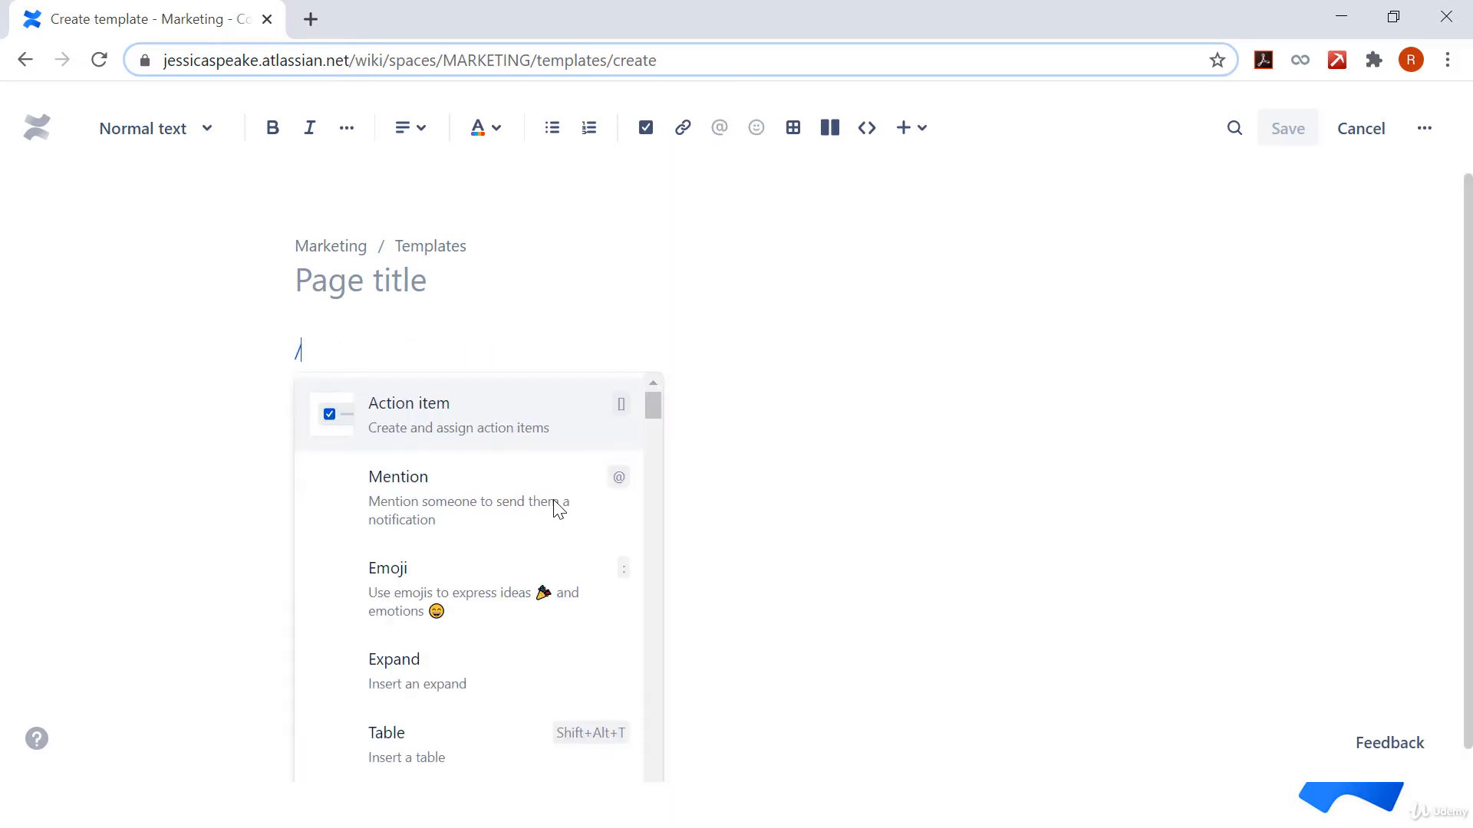
pyautogui.write('placeho')
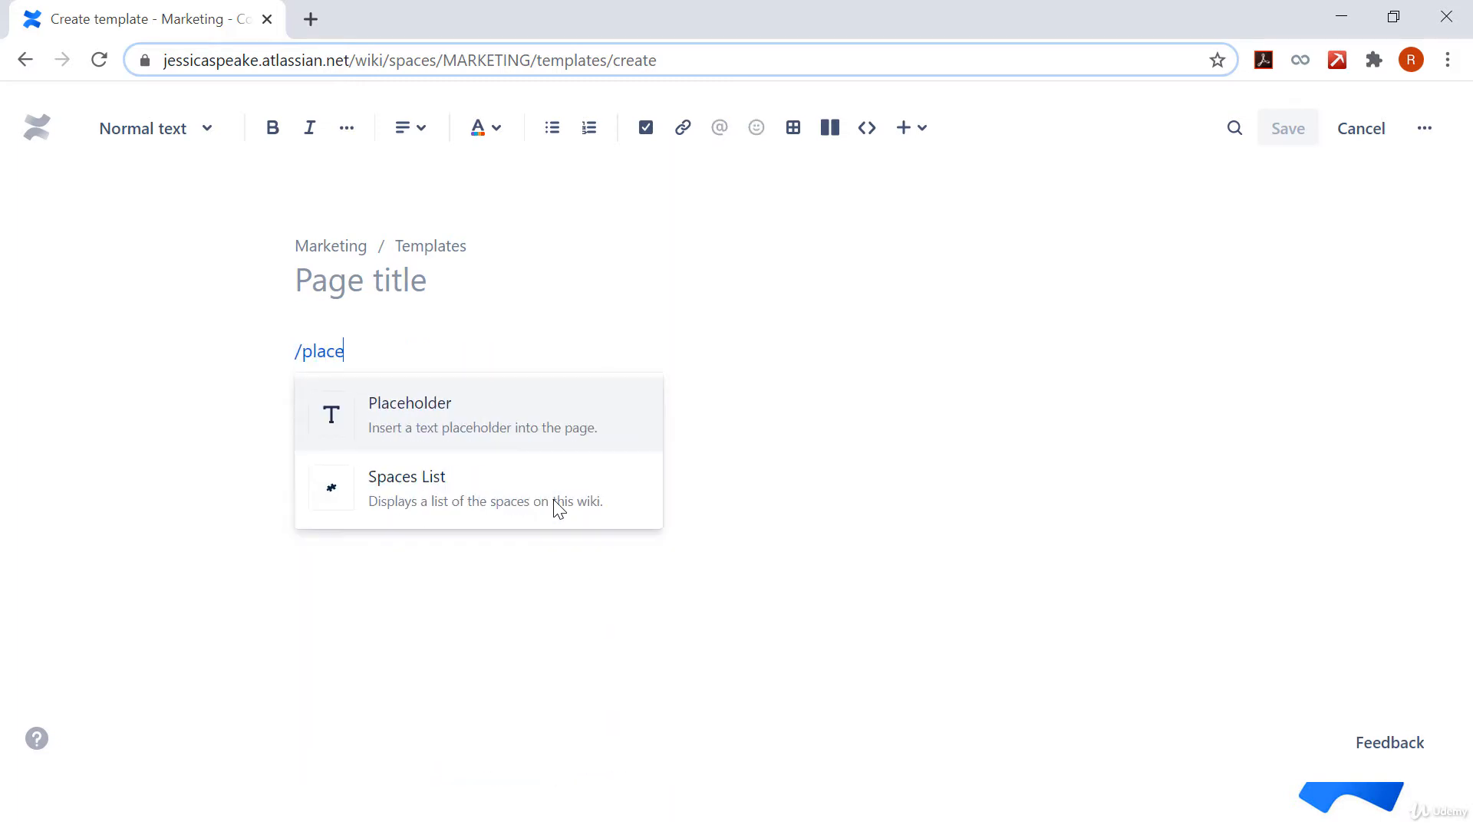
pyautogui.click(432, 421)
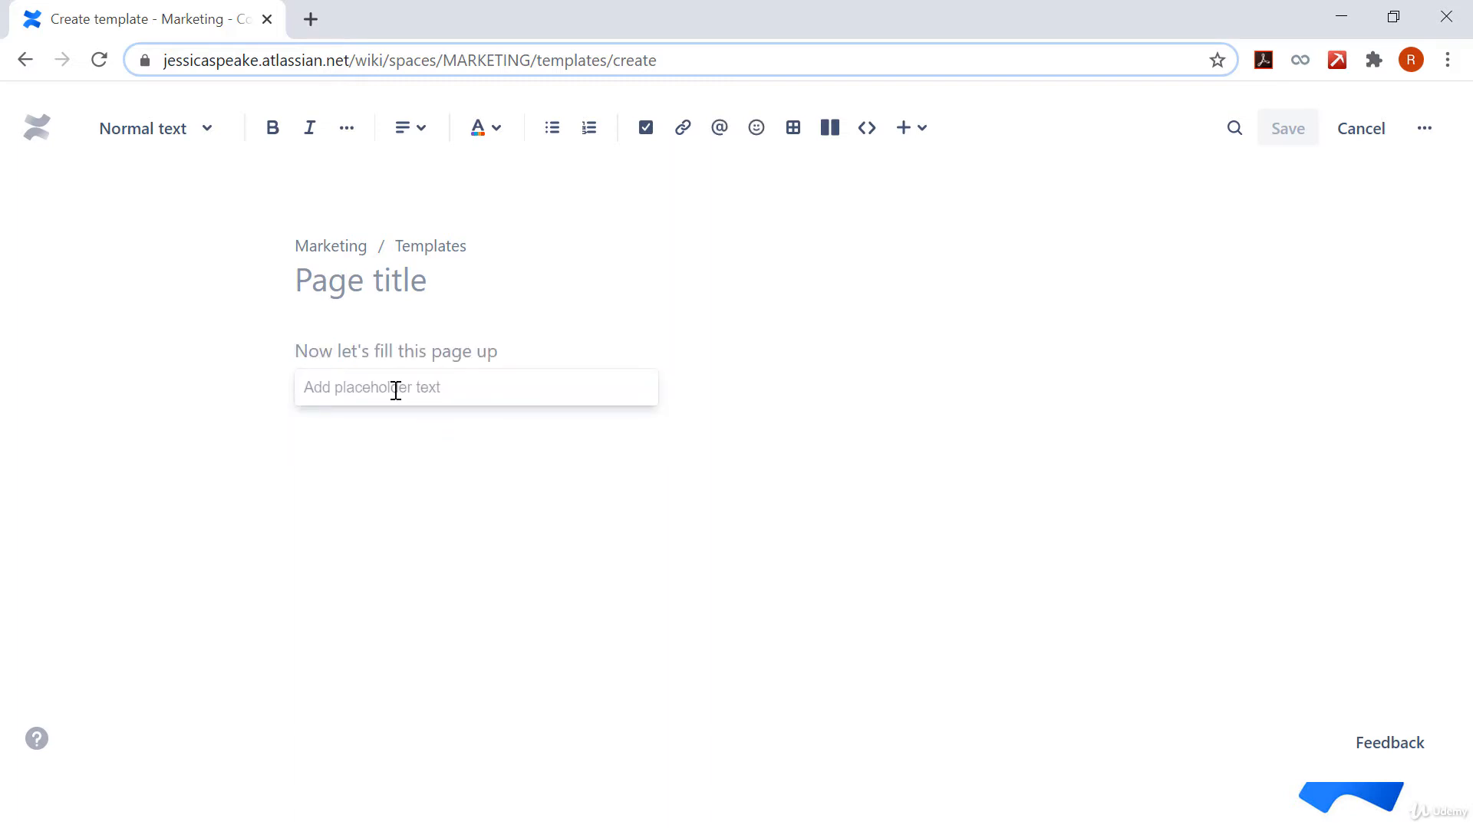
pyautogui.write('this is a sample text')
pyautogui.press('Return')
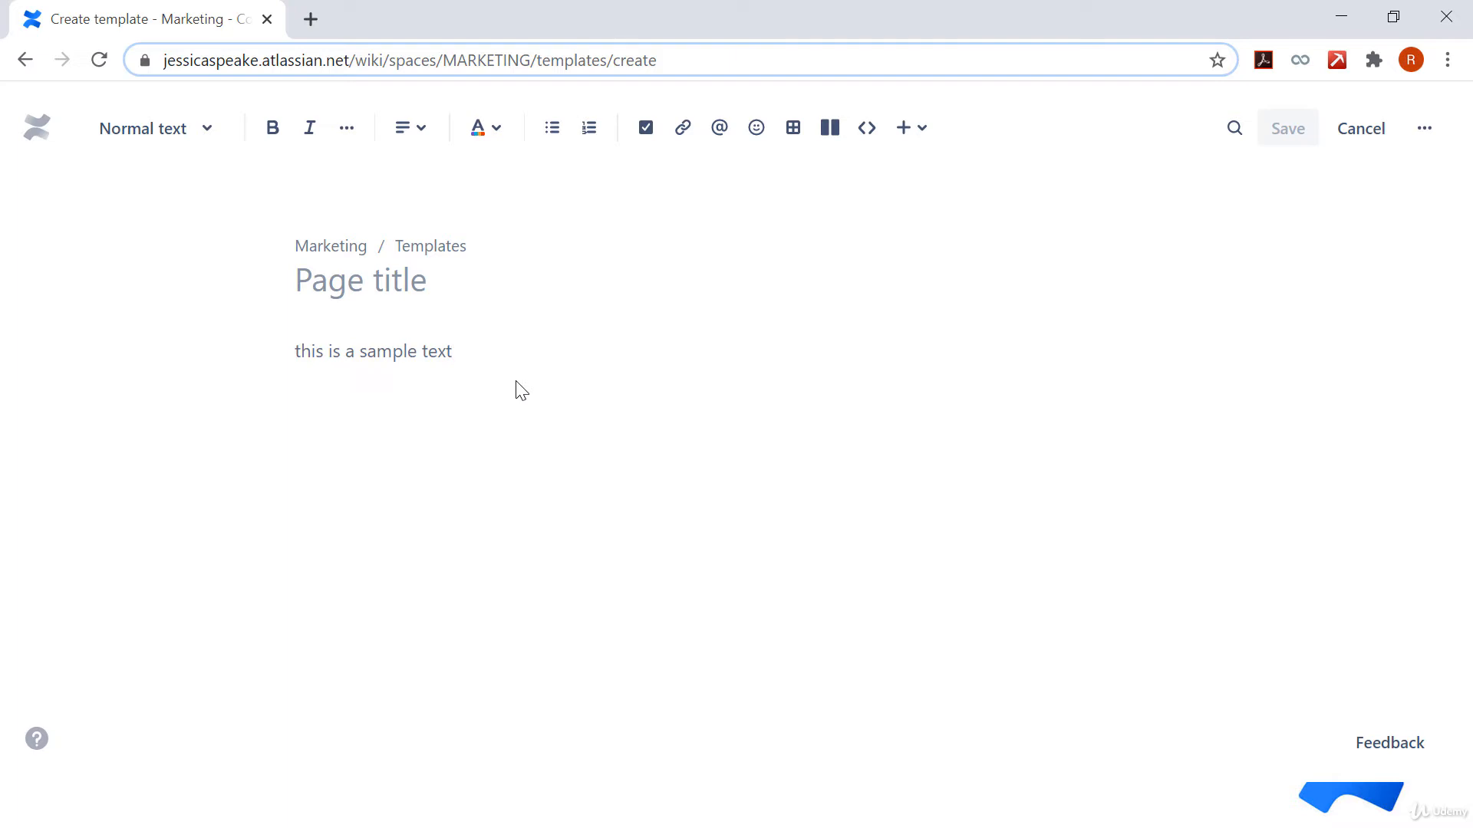
pyautogui.press('Home')
# Step: Title the template "Creating template" and save it
pyautogui.click(370, 283)
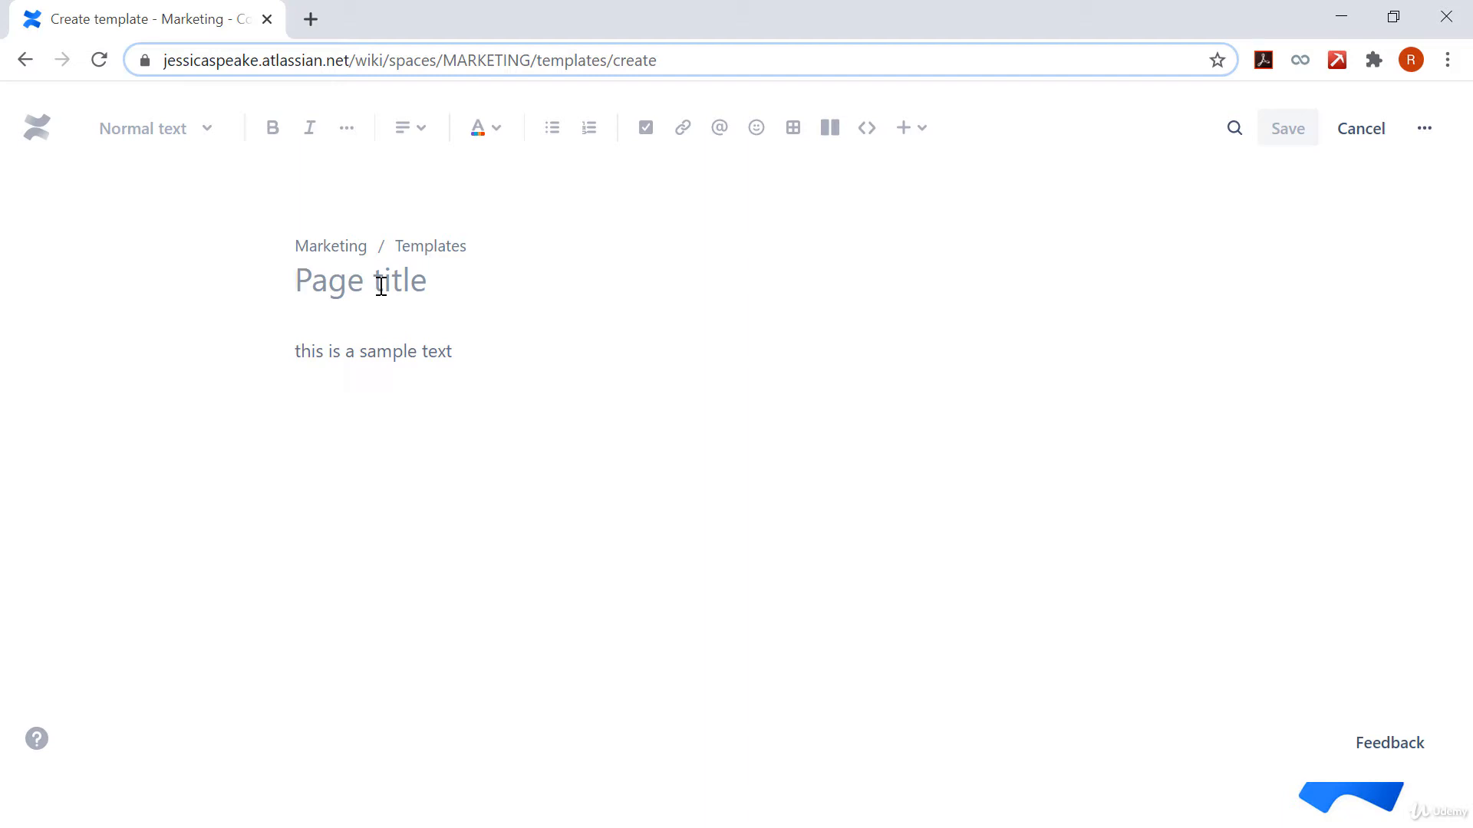
pyautogui.write('Creating ')
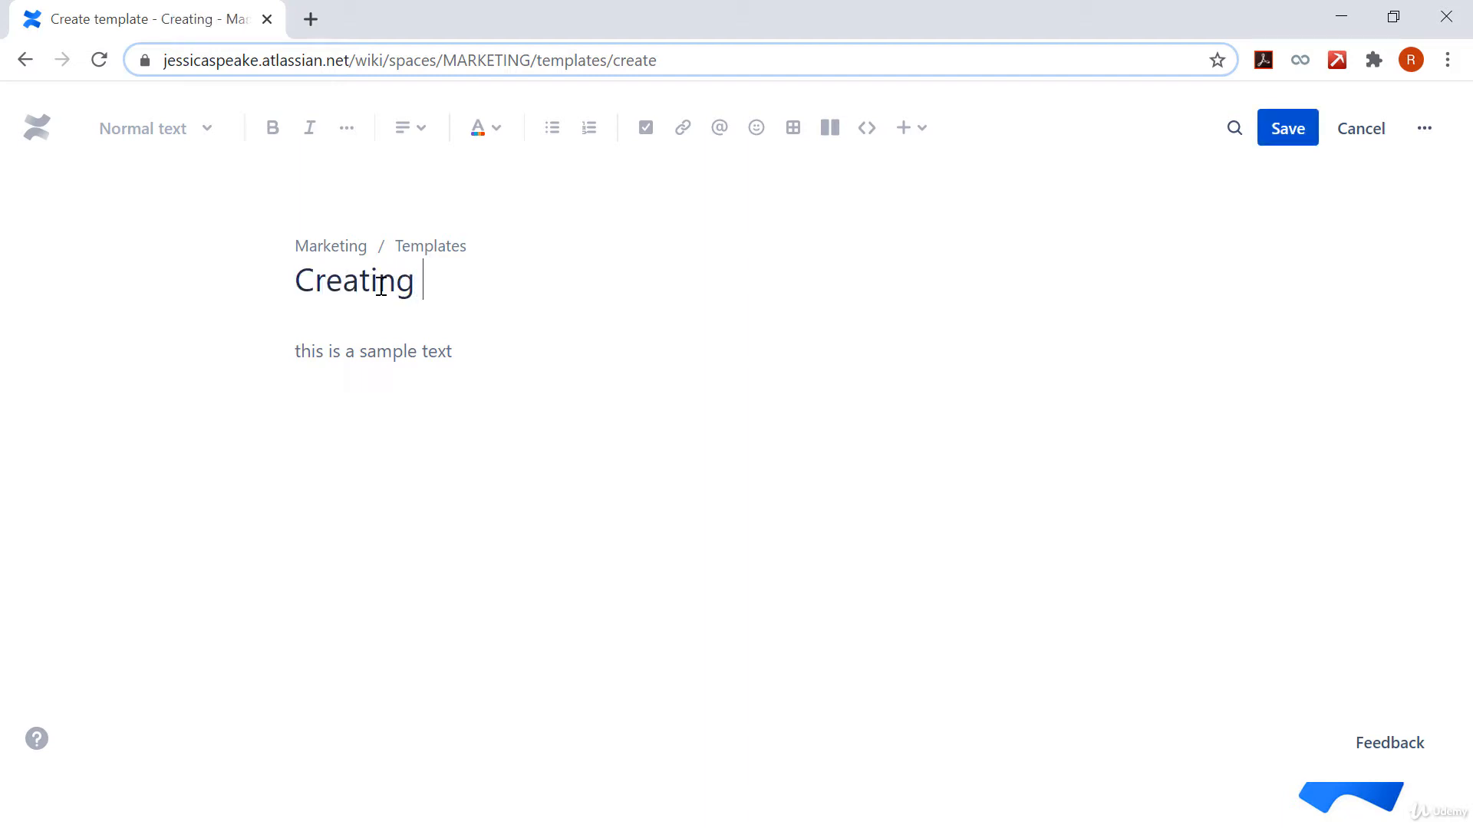
pyautogui.write('template')
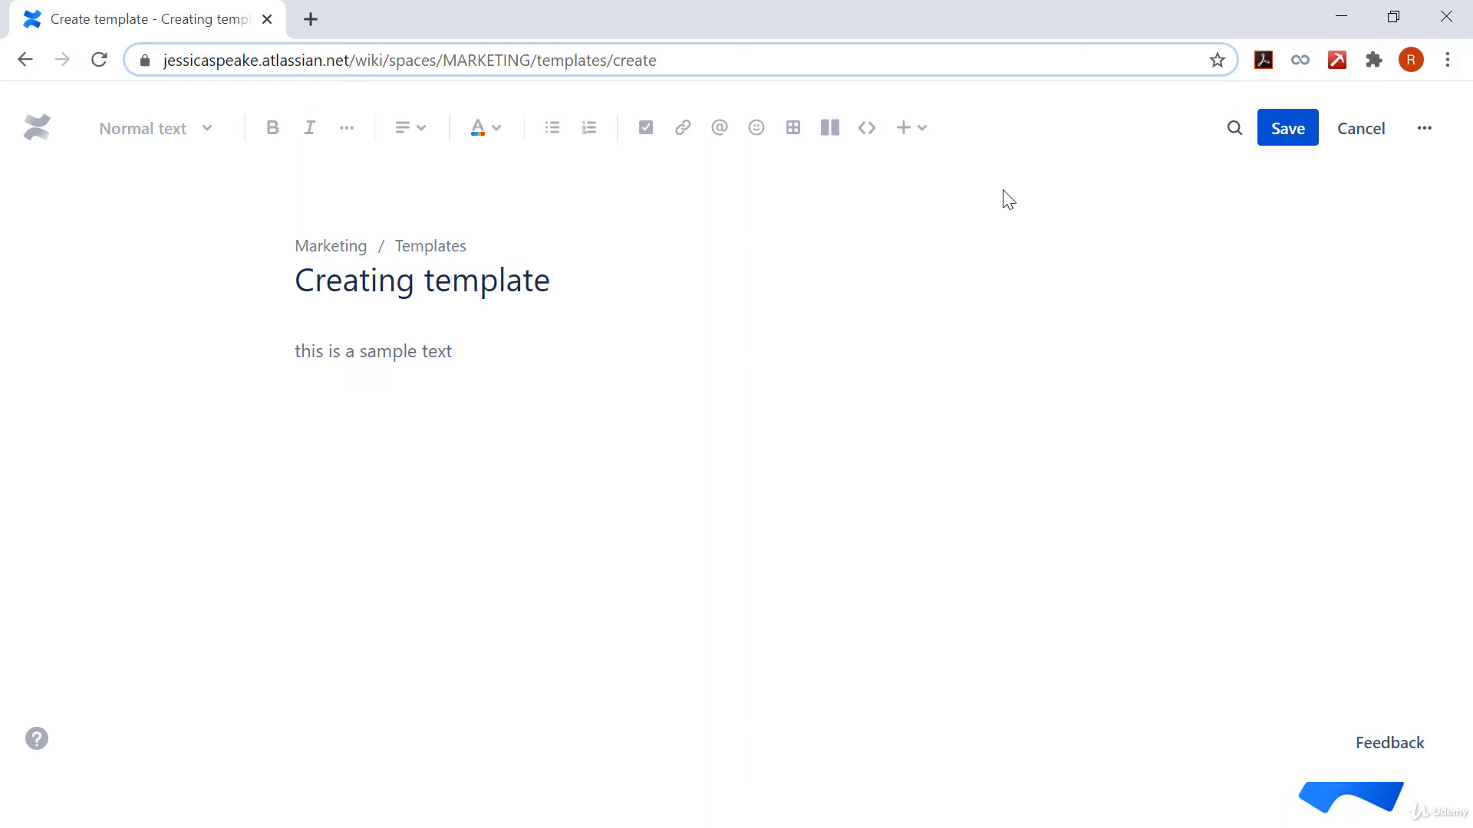
pyautogui.click(1275, 137)
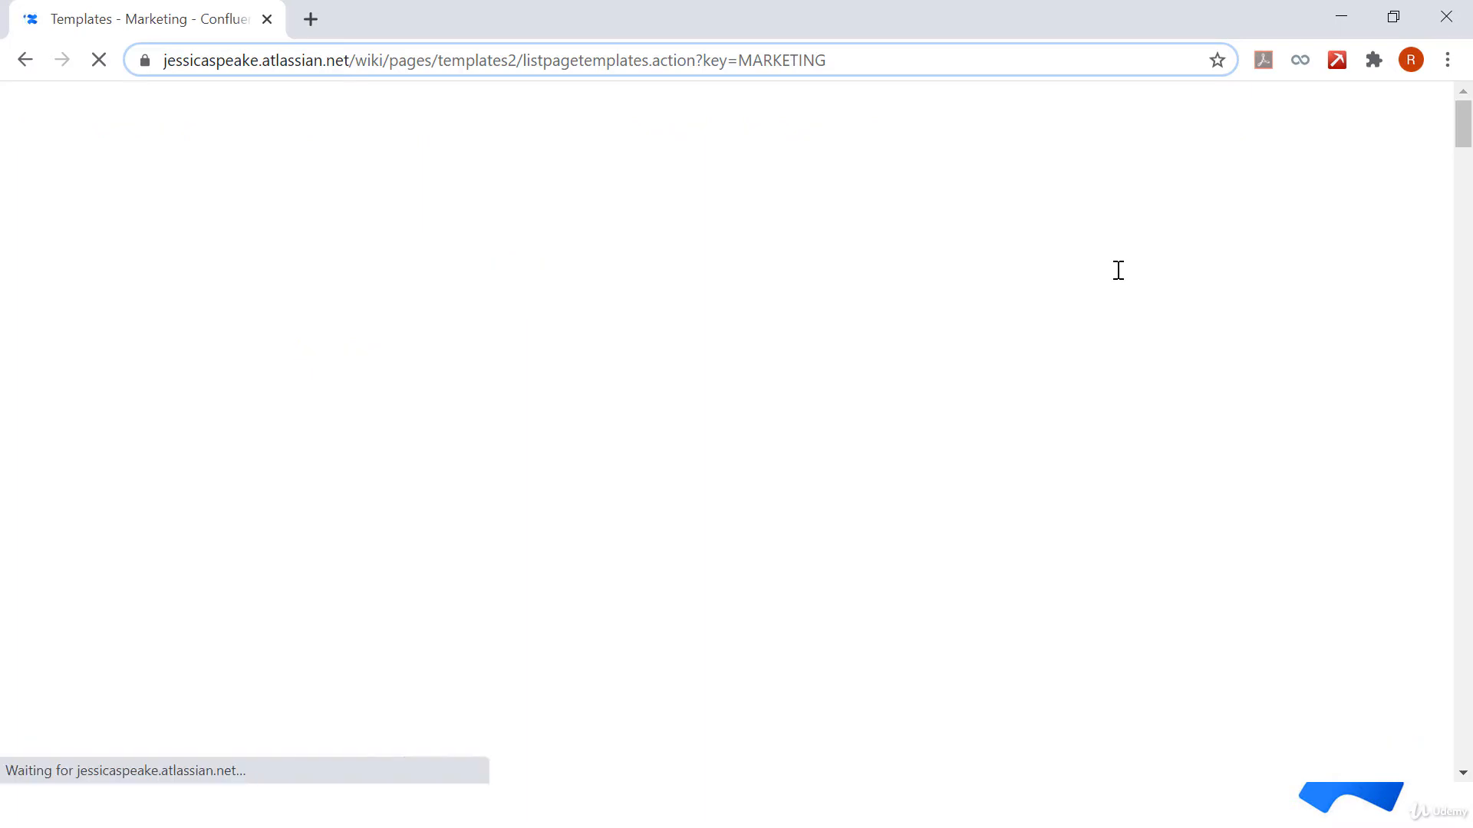
# Step: Create a Marketing page from the "Creating template" template, title it "sample" and publish it
pyautogui.click(710, 133)
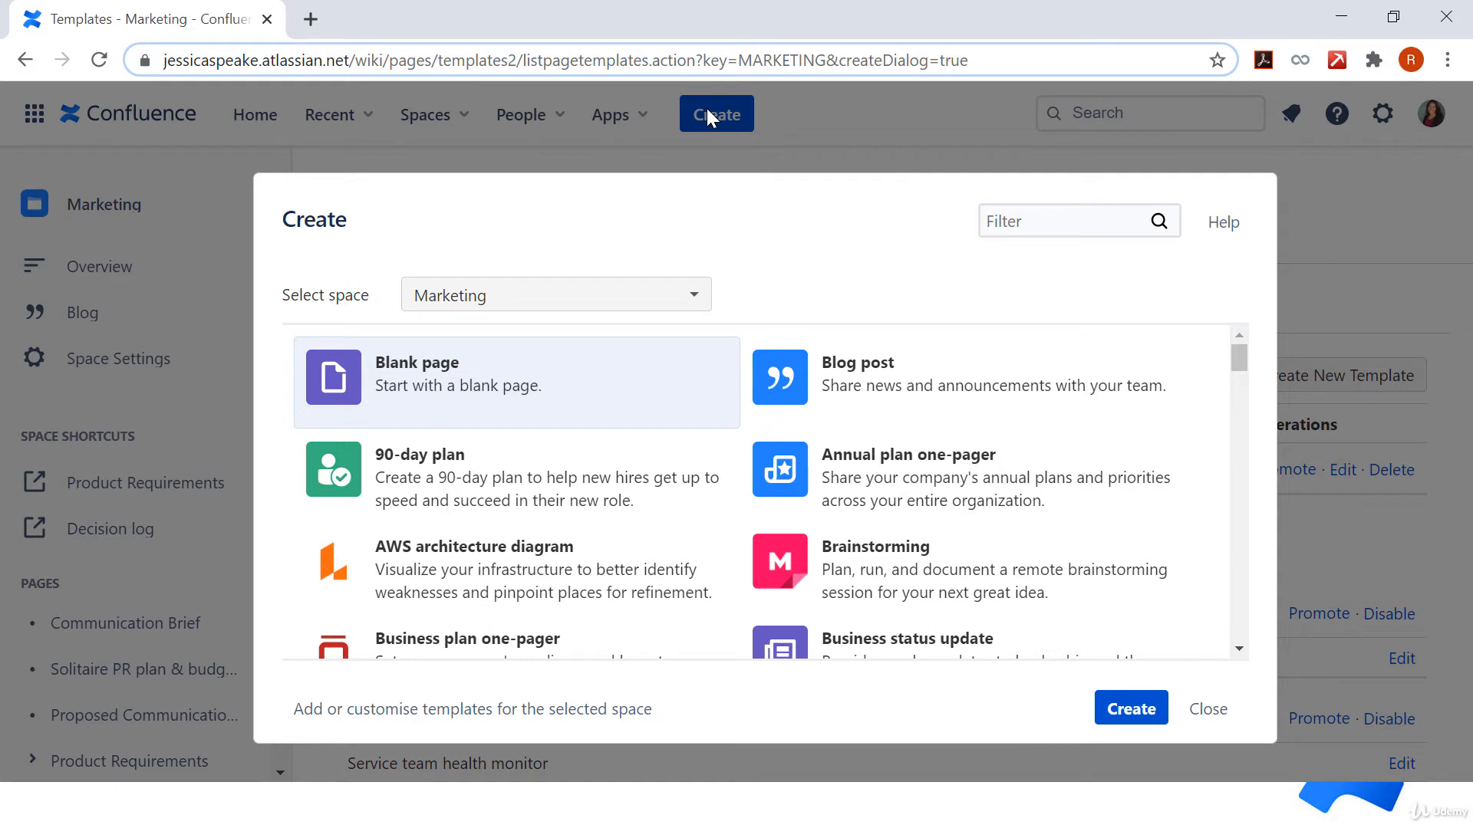
pyautogui.click(1017, 222)
pyautogui.write('cre')
pyautogui.click(1022, 270)
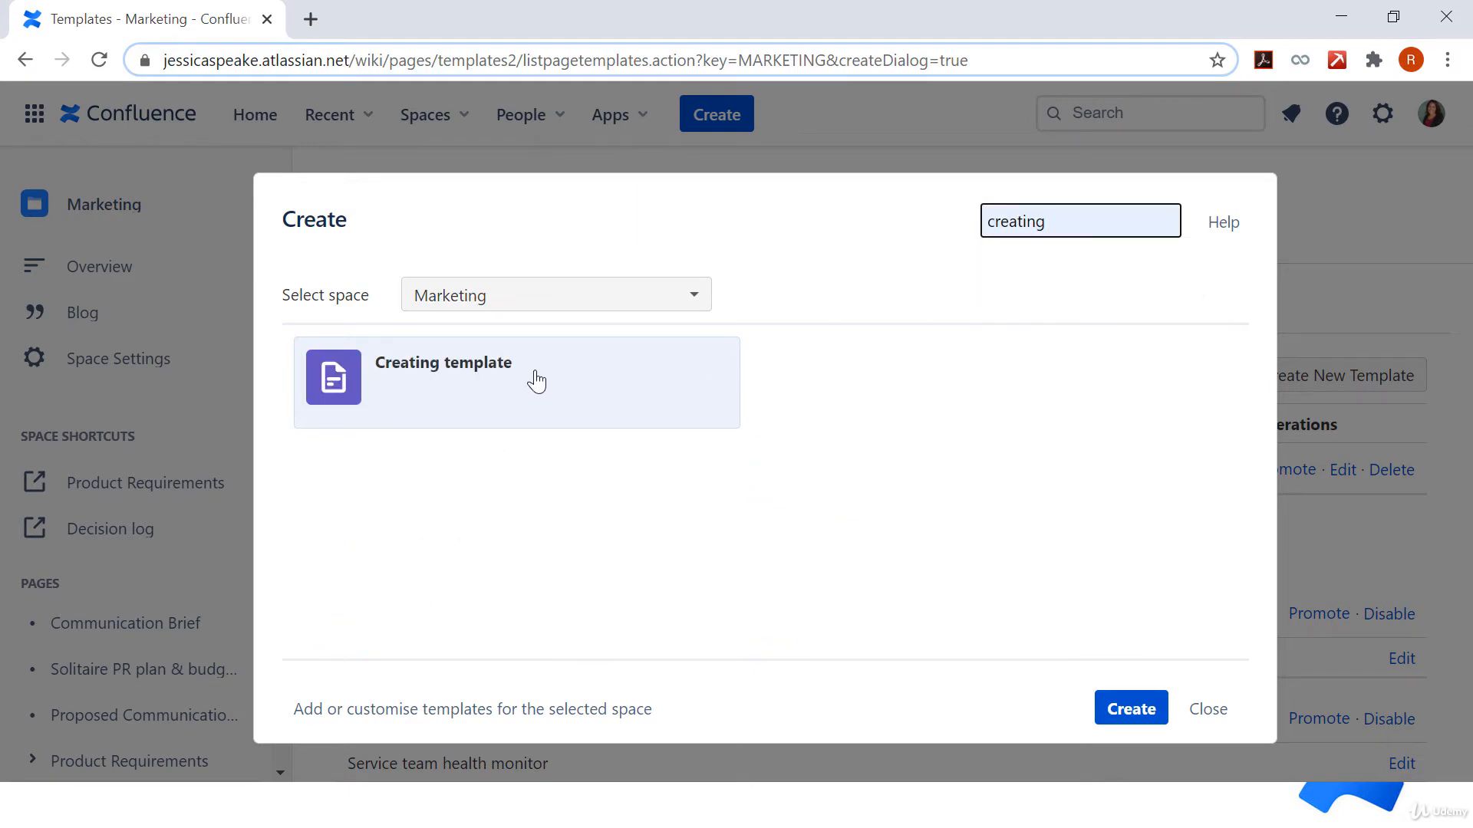
pyautogui.doubleClick(454, 406)
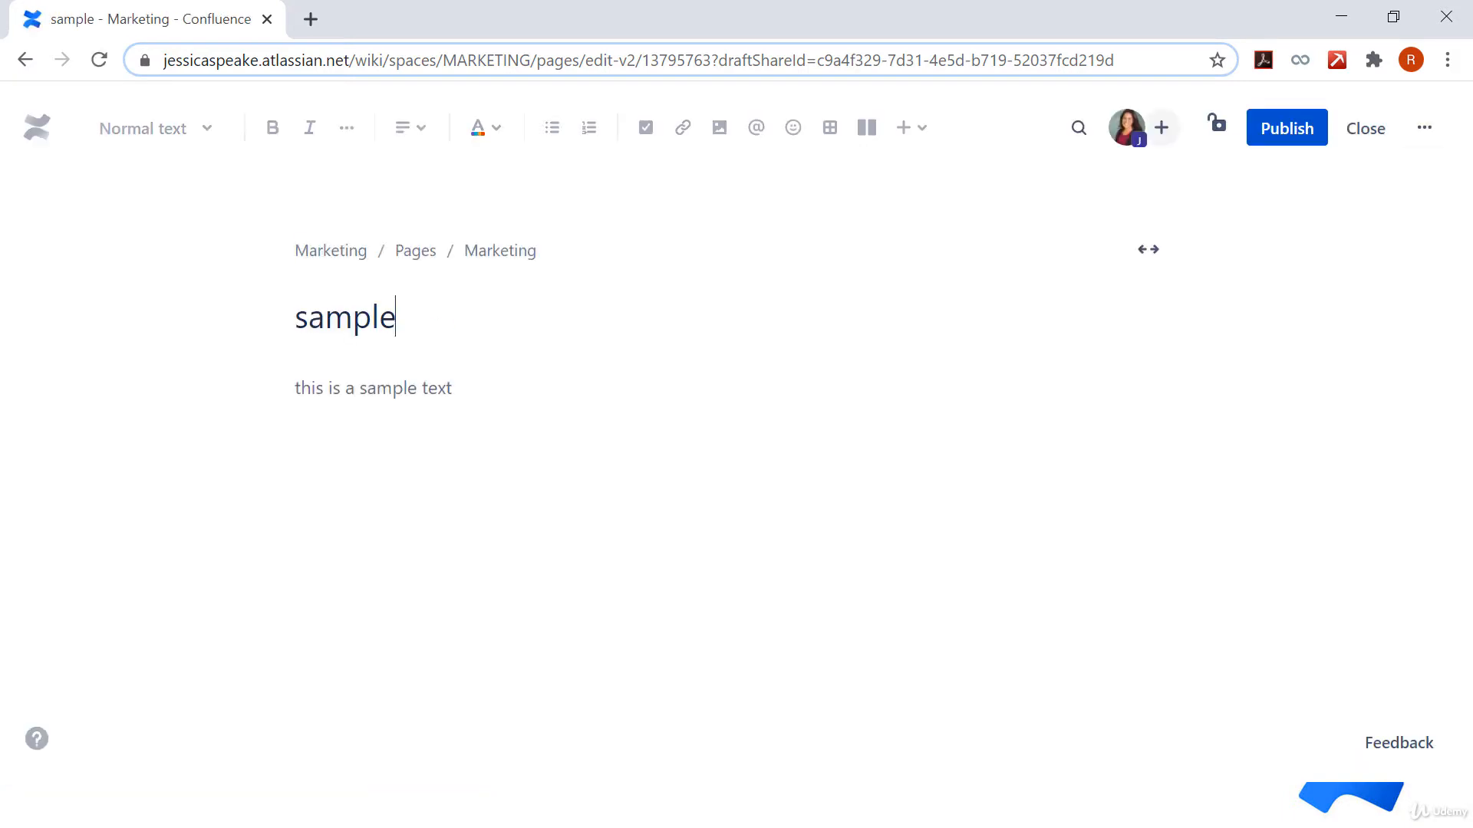
pyautogui.click(1303, 132)
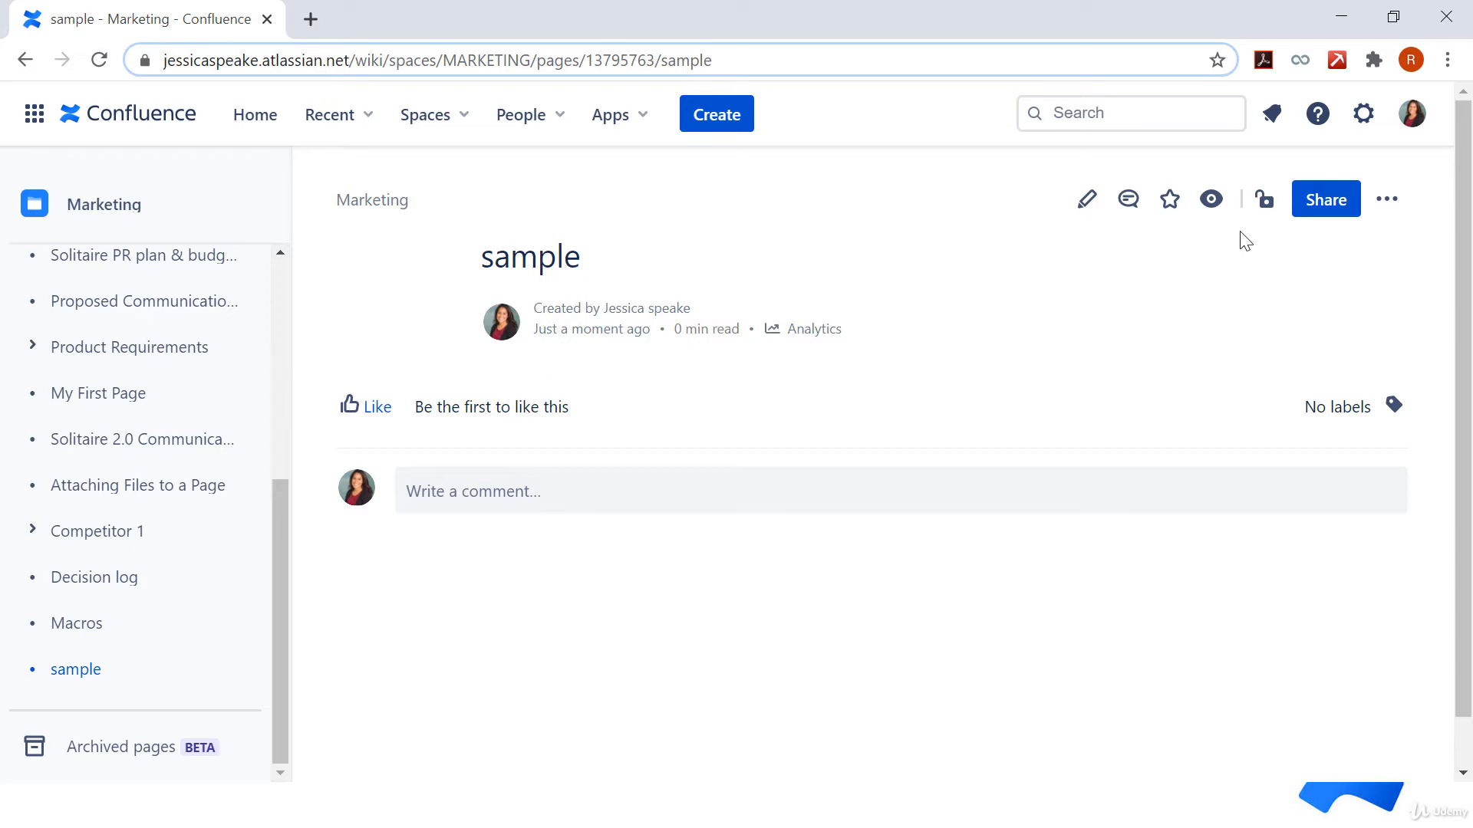
# Step: Open the "Creating template" template for editing from the Marketing space's content tools settings
pyautogui.click(1087, 201)
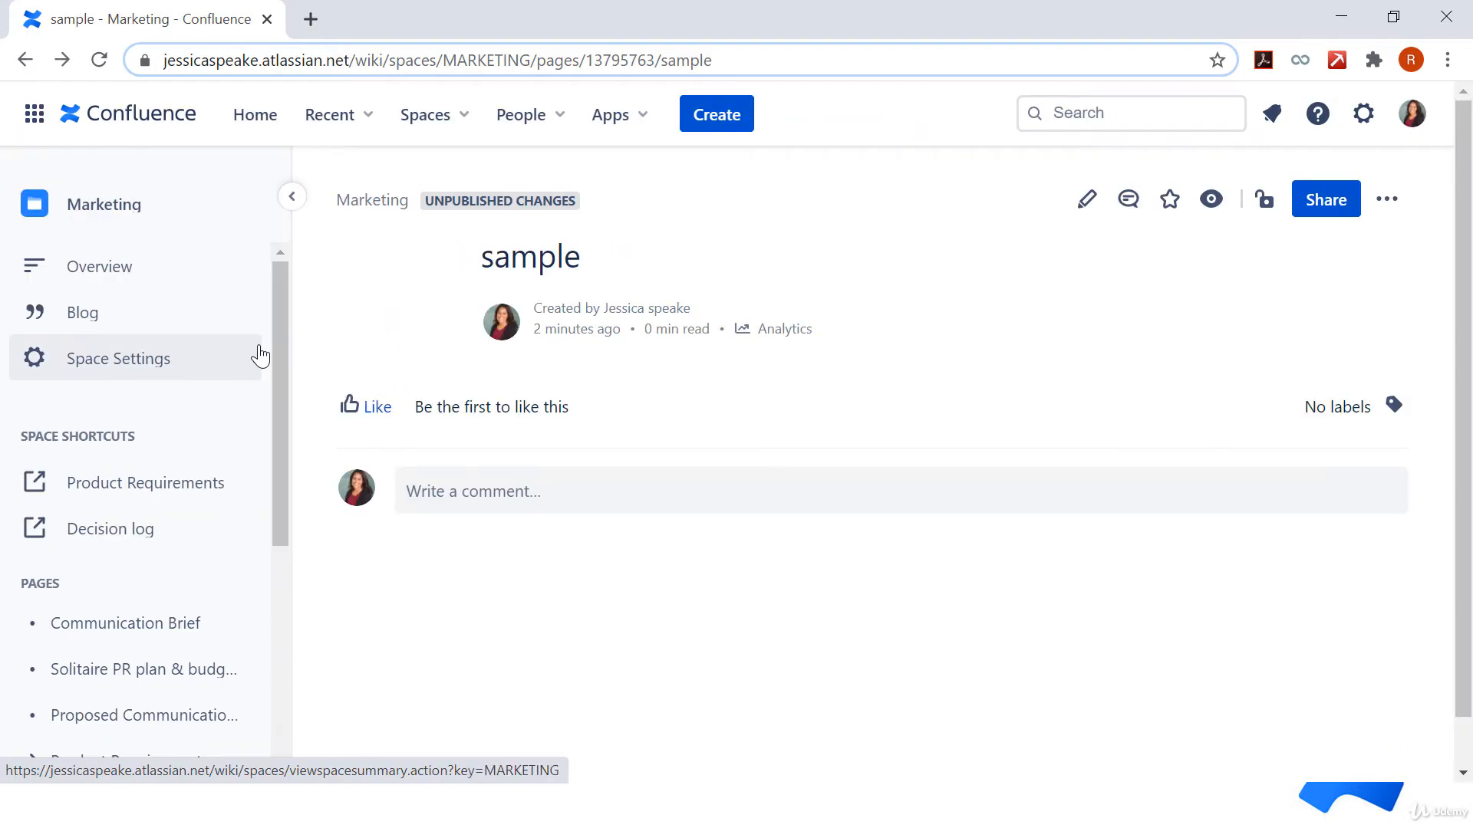
pyautogui.click(130, 371)
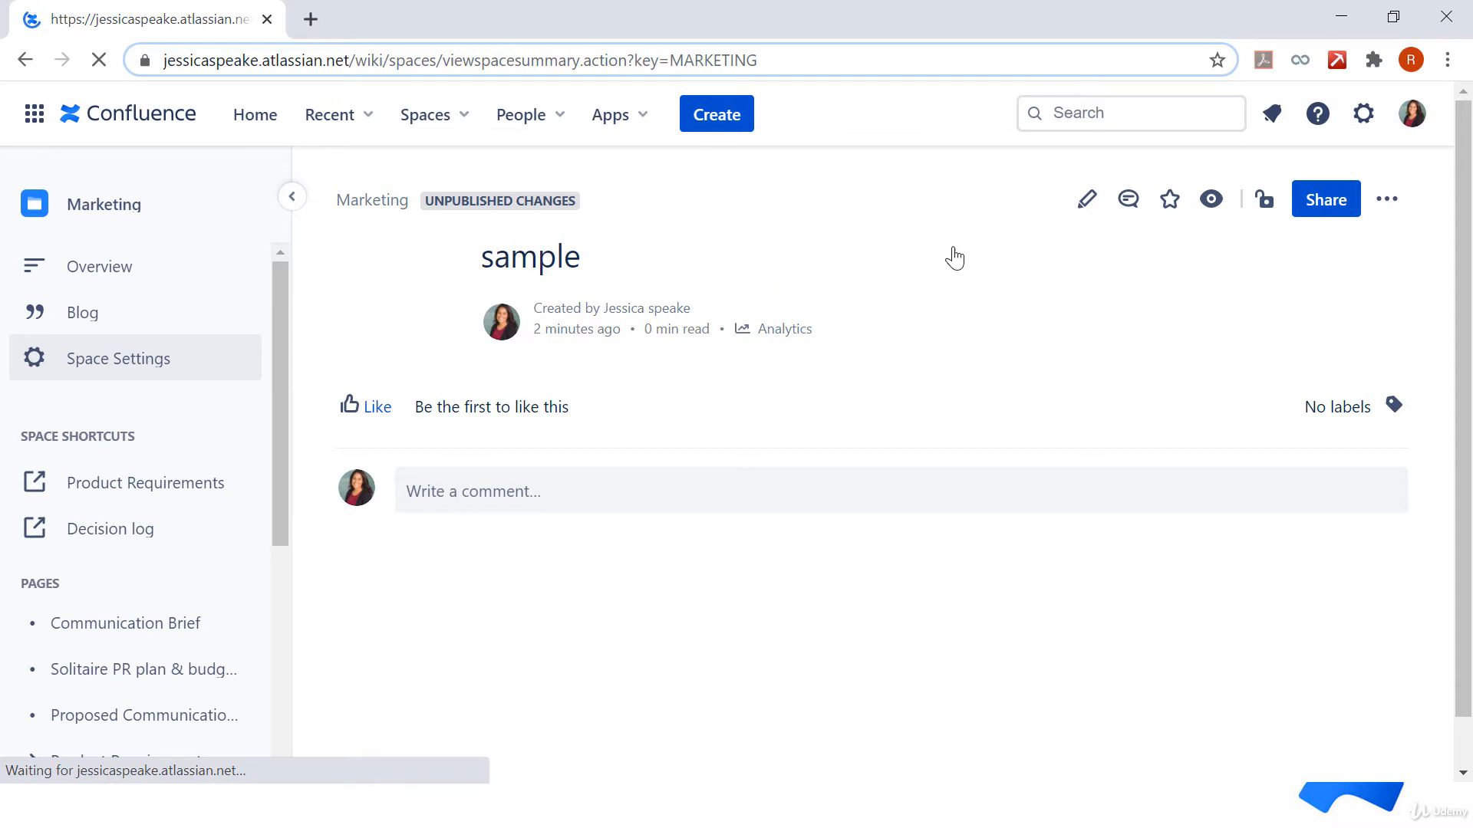
pyautogui.click(560, 241)
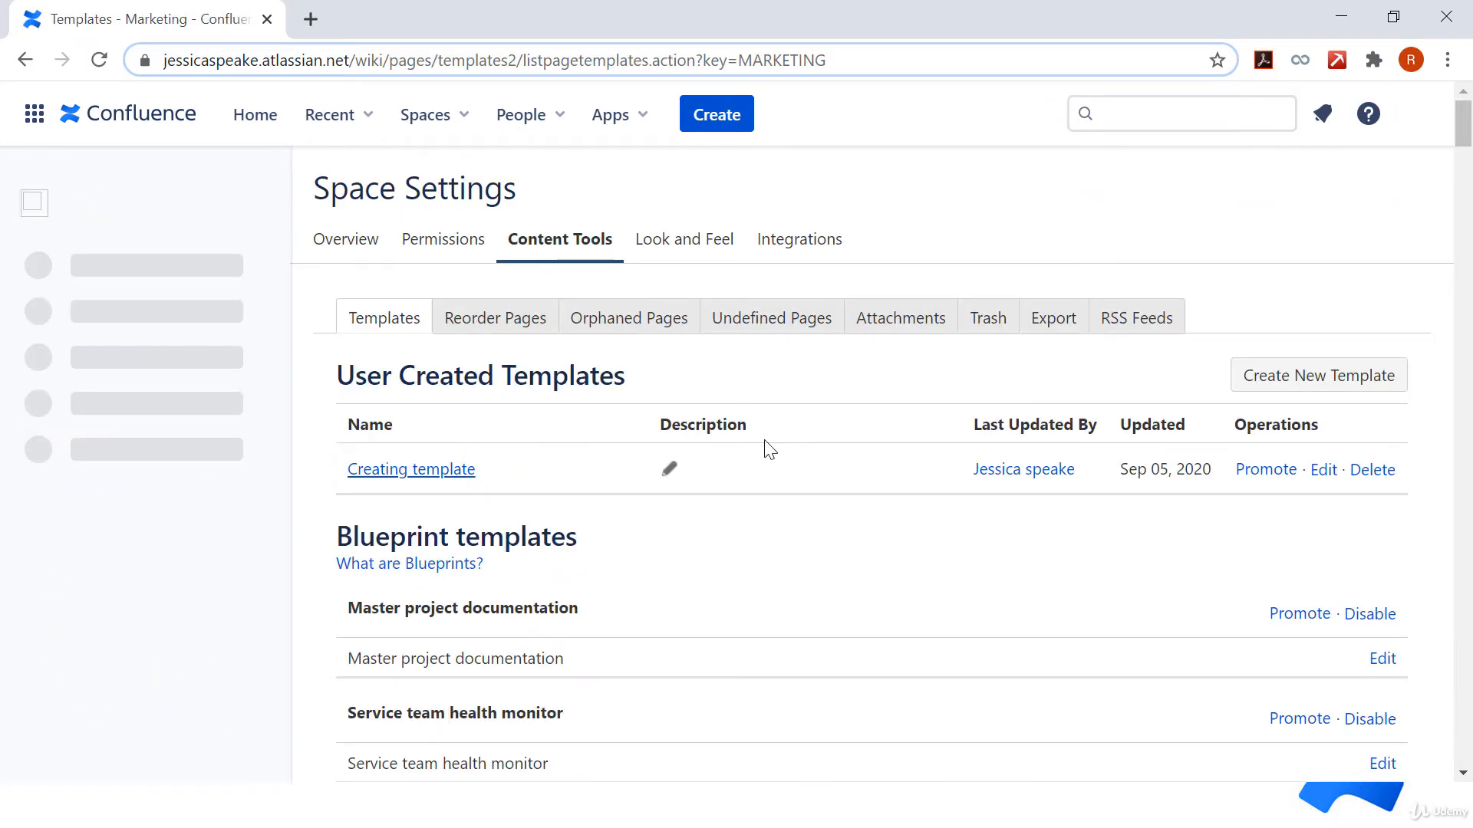
pyautogui.click(1323, 471)
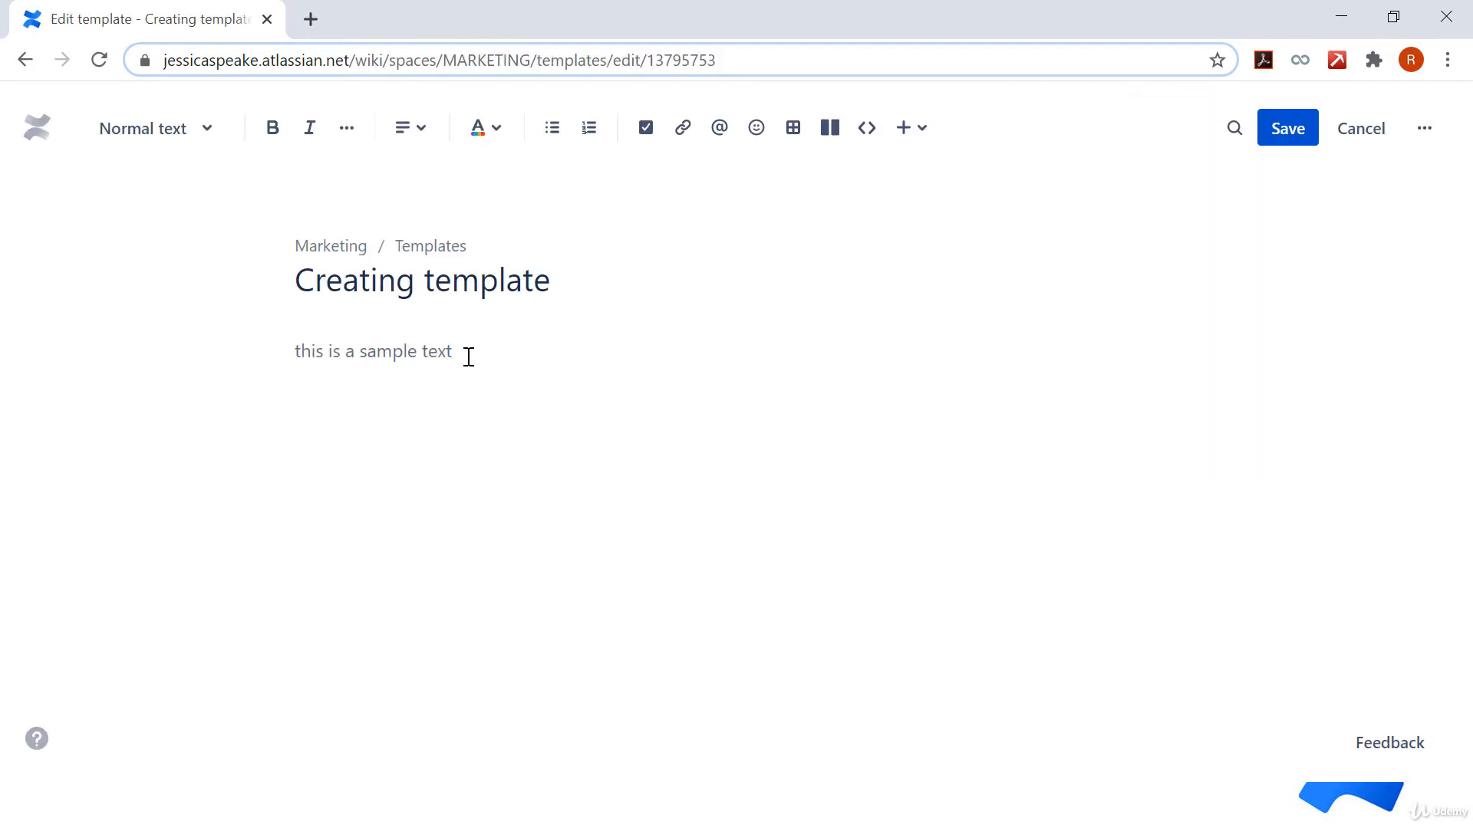
# Step: Insert a new text variable below the placeholder in the template body
pyautogui.write('/var')
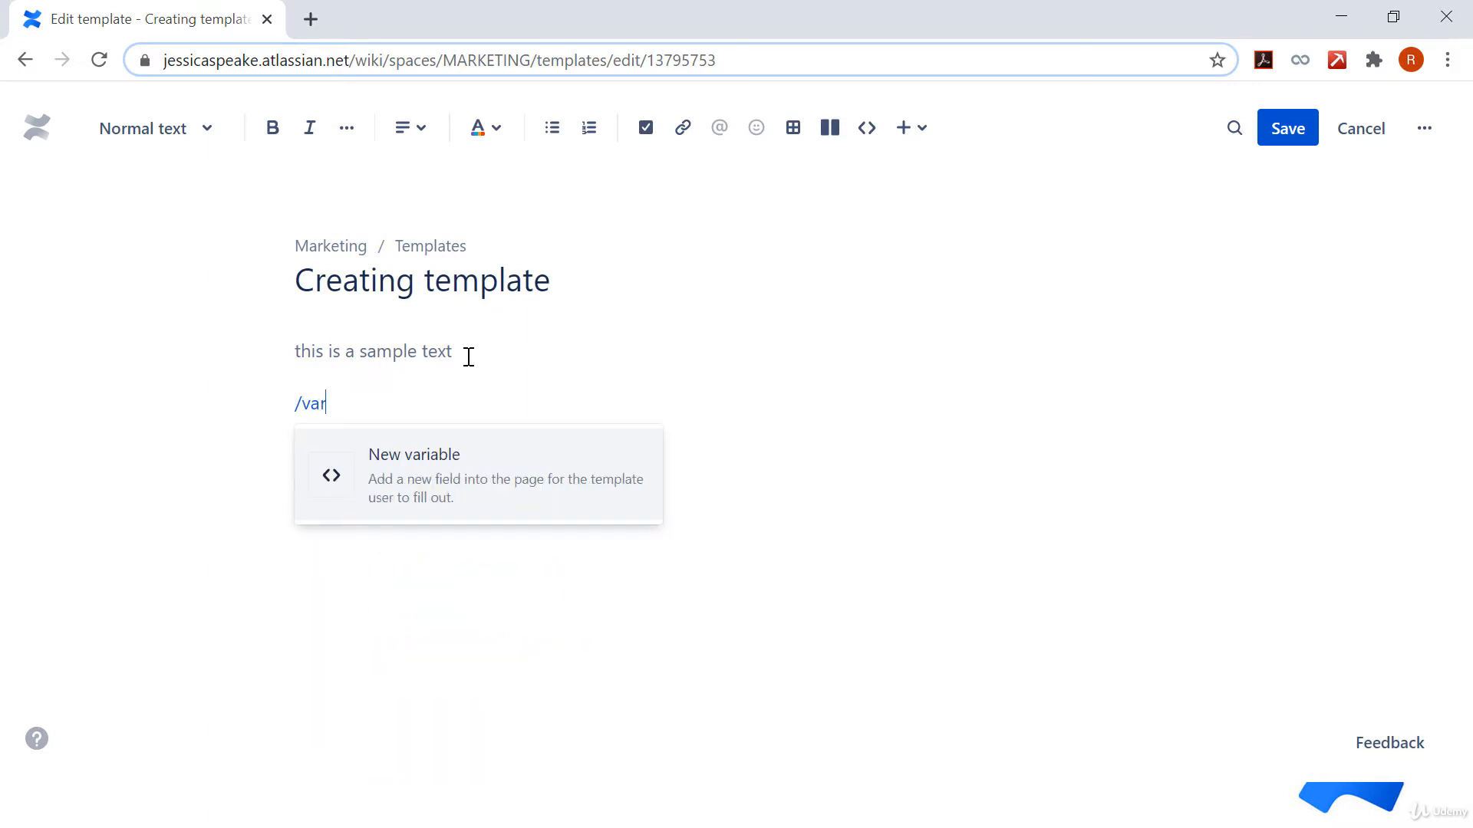
pyautogui.write('aib')
pyautogui.press('BackSpace')
pyautogui.press('BackSpace')
pyautogui.press('BackSpace')
pyautogui.click(421, 470)
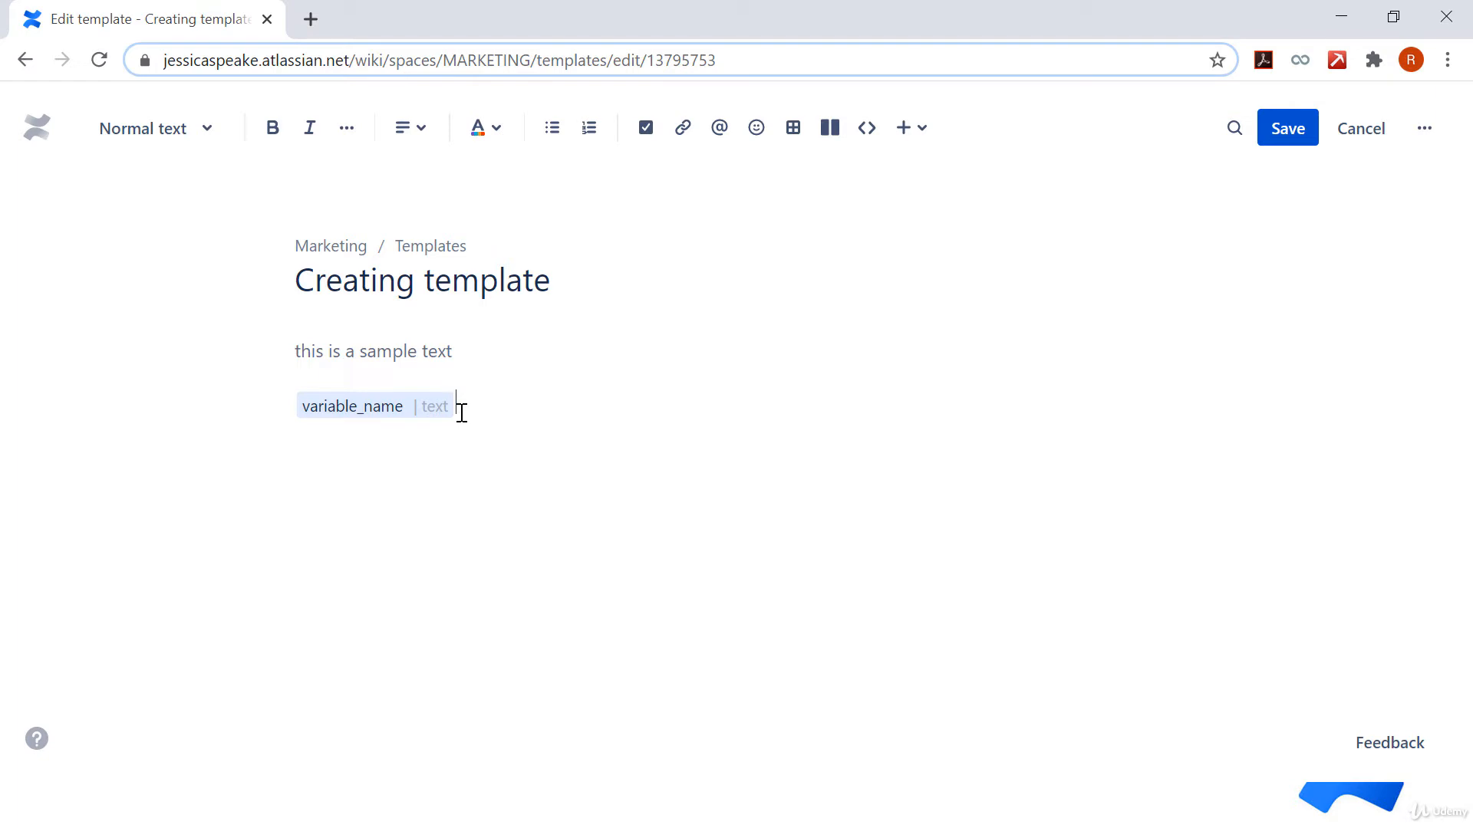
# Step: Delete the variable and the placeholder text to empty the template body
pyautogui.moveTo(452, 407); pyautogui.dragTo(466, 406)
pyautogui.click(300, 352)
pyautogui.click(497, 405)
pyautogui.press('BackSpace')
pyautogui.press('BackSpace')
pyautogui.press('BackSpace')
pyautogui.press('BackSpace')
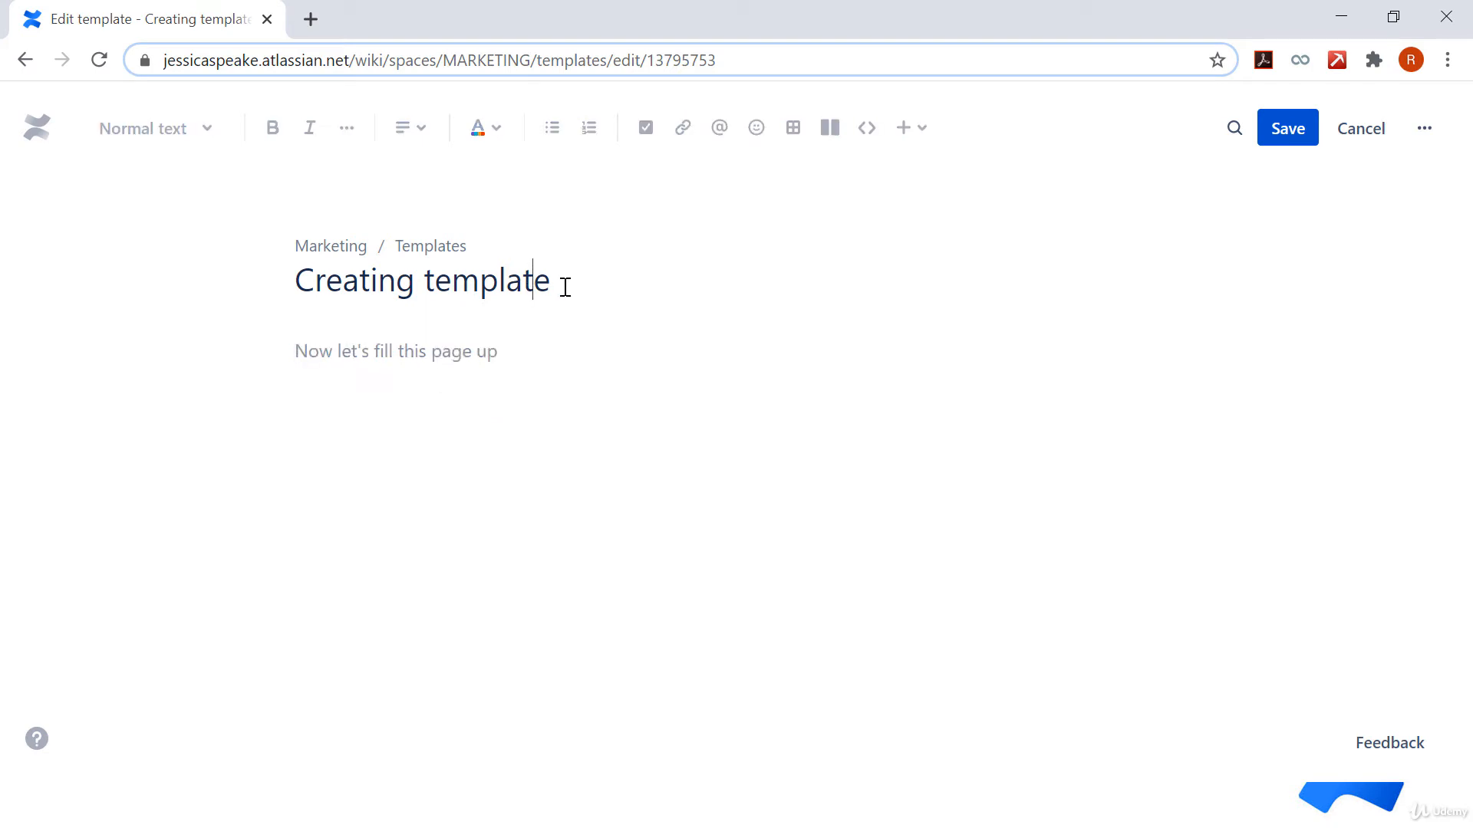
# Step: Replace the template's title with "Event Calendar" and move on to the empty body
pyautogui.moveTo(562, 286); pyautogui.dragTo(302, 283)
pyautogui.press('BackSpace')
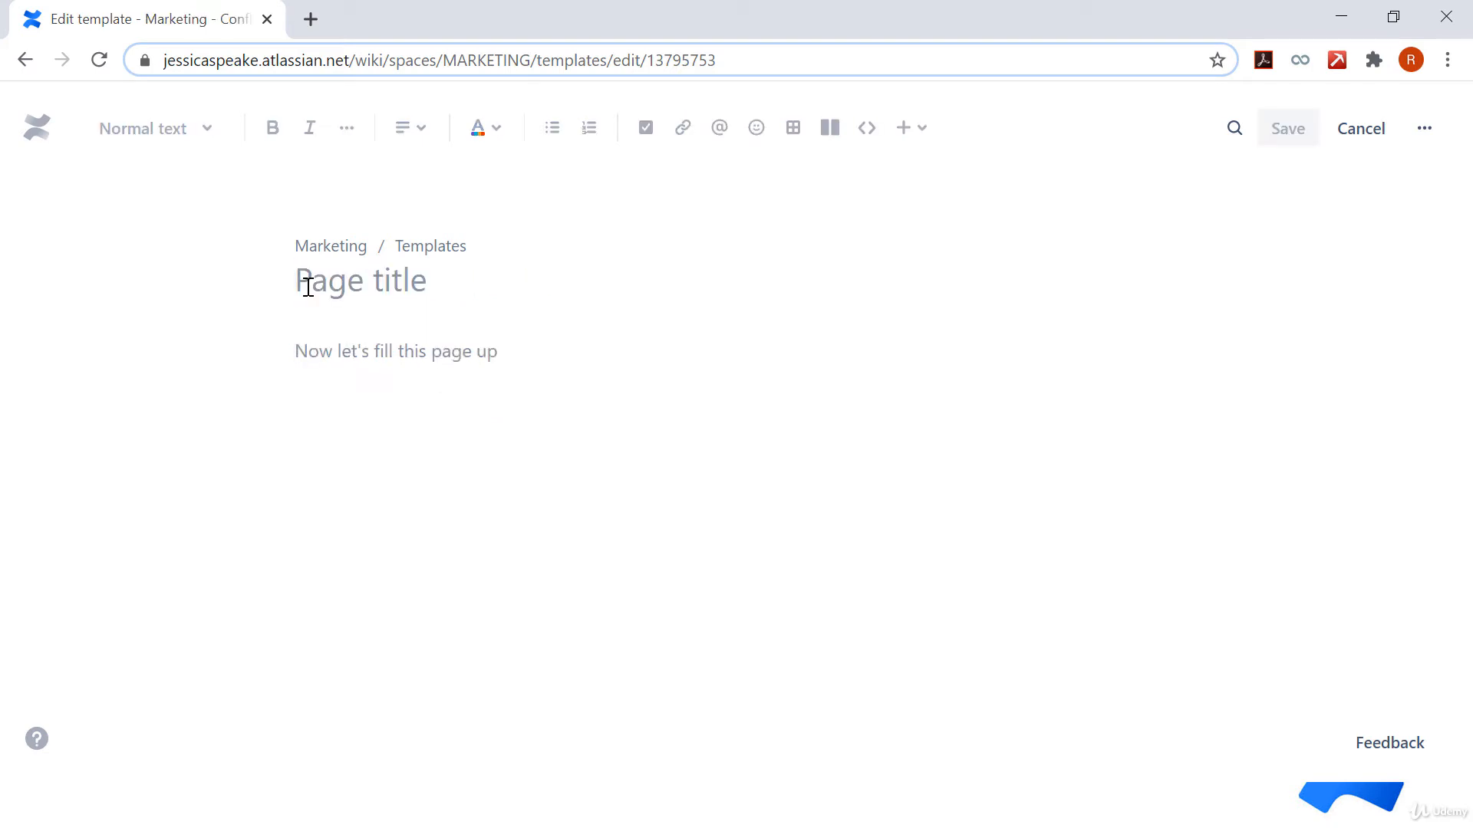
pyautogui.write('Event ')
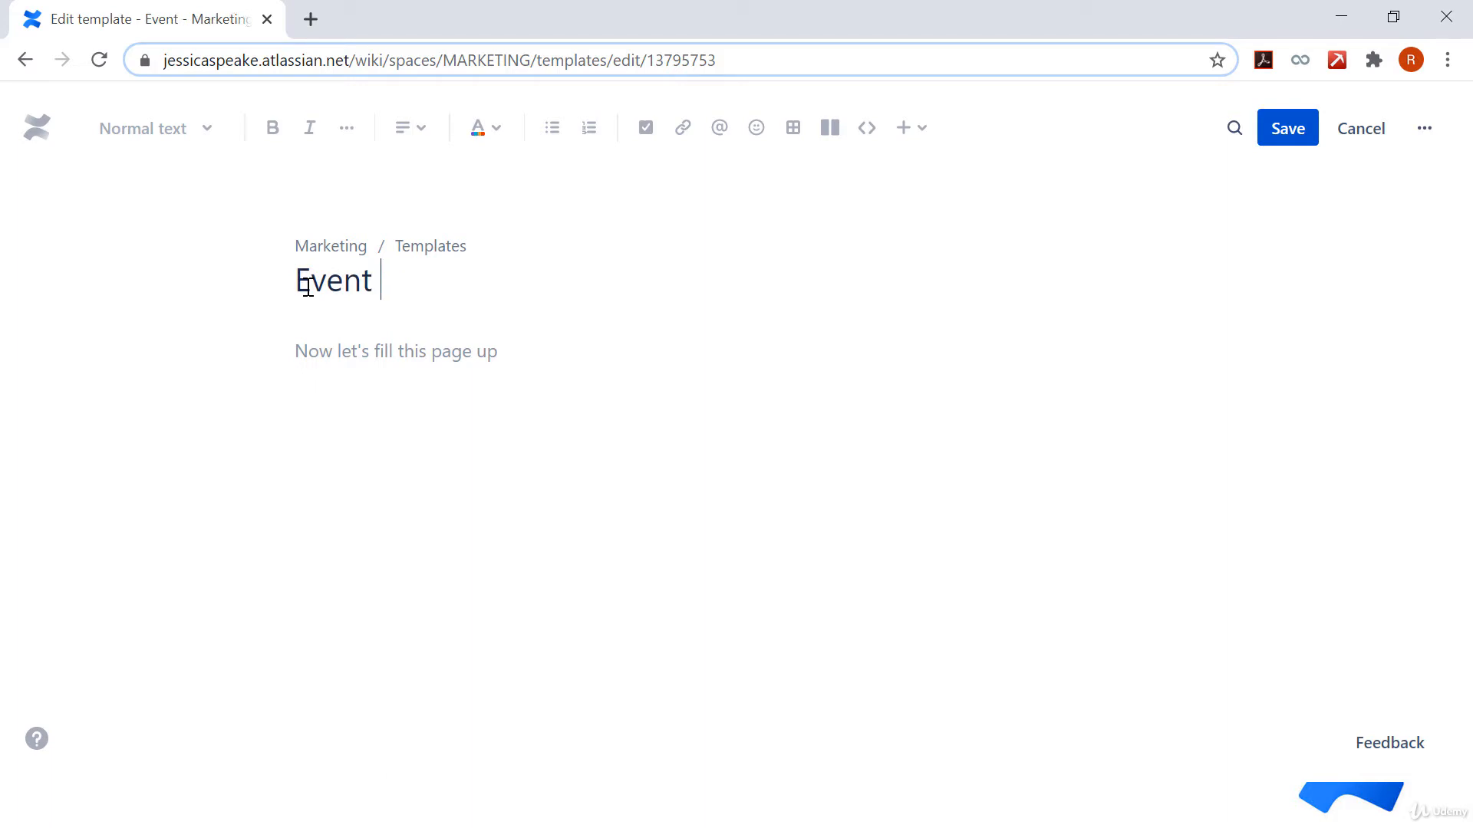
pyautogui.write('Calendar')
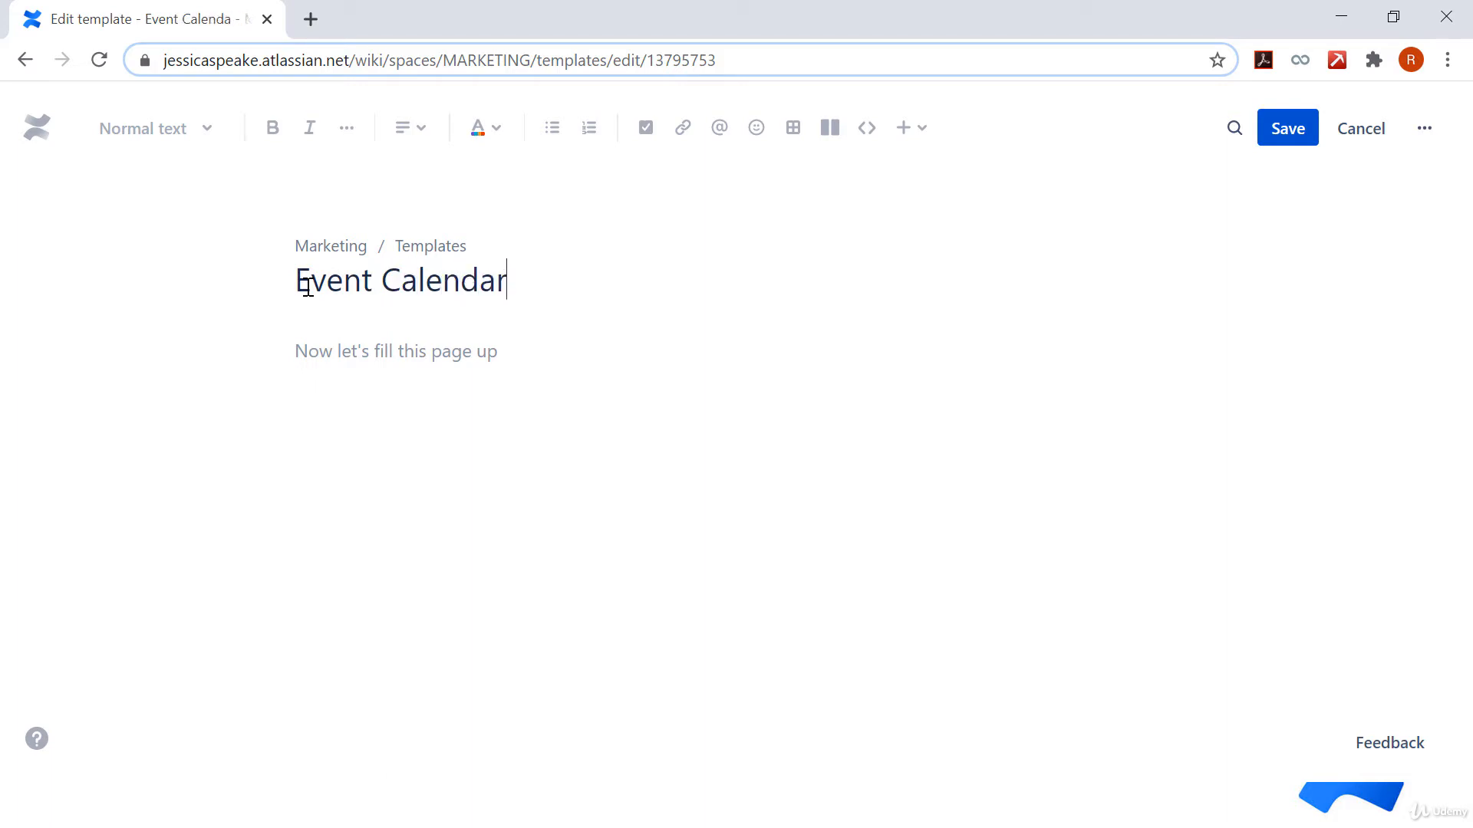
pyautogui.press('Return')
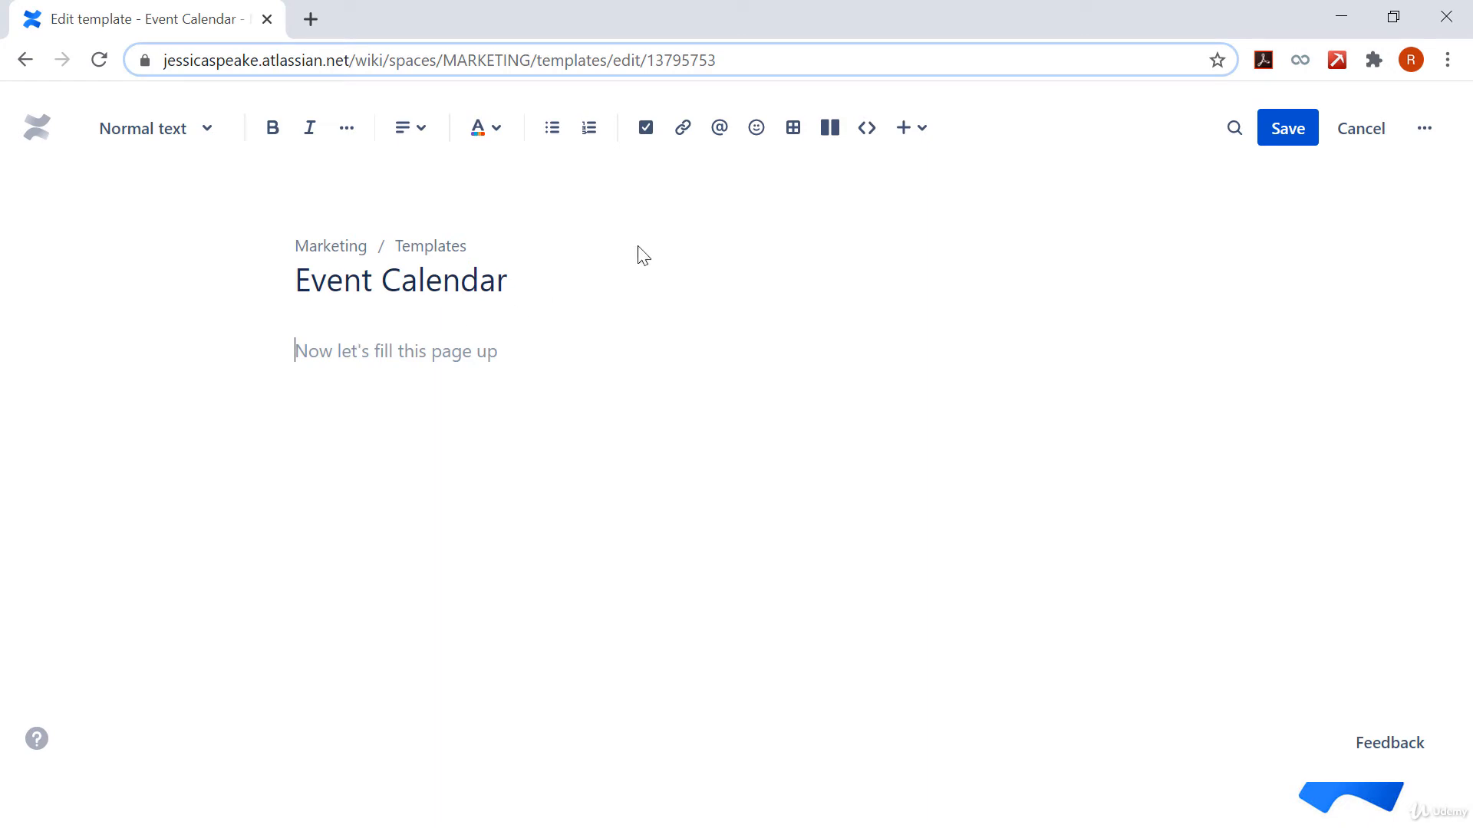
# Step: Insert a table into the template body and delete its third column
pyautogui.click(793, 127)
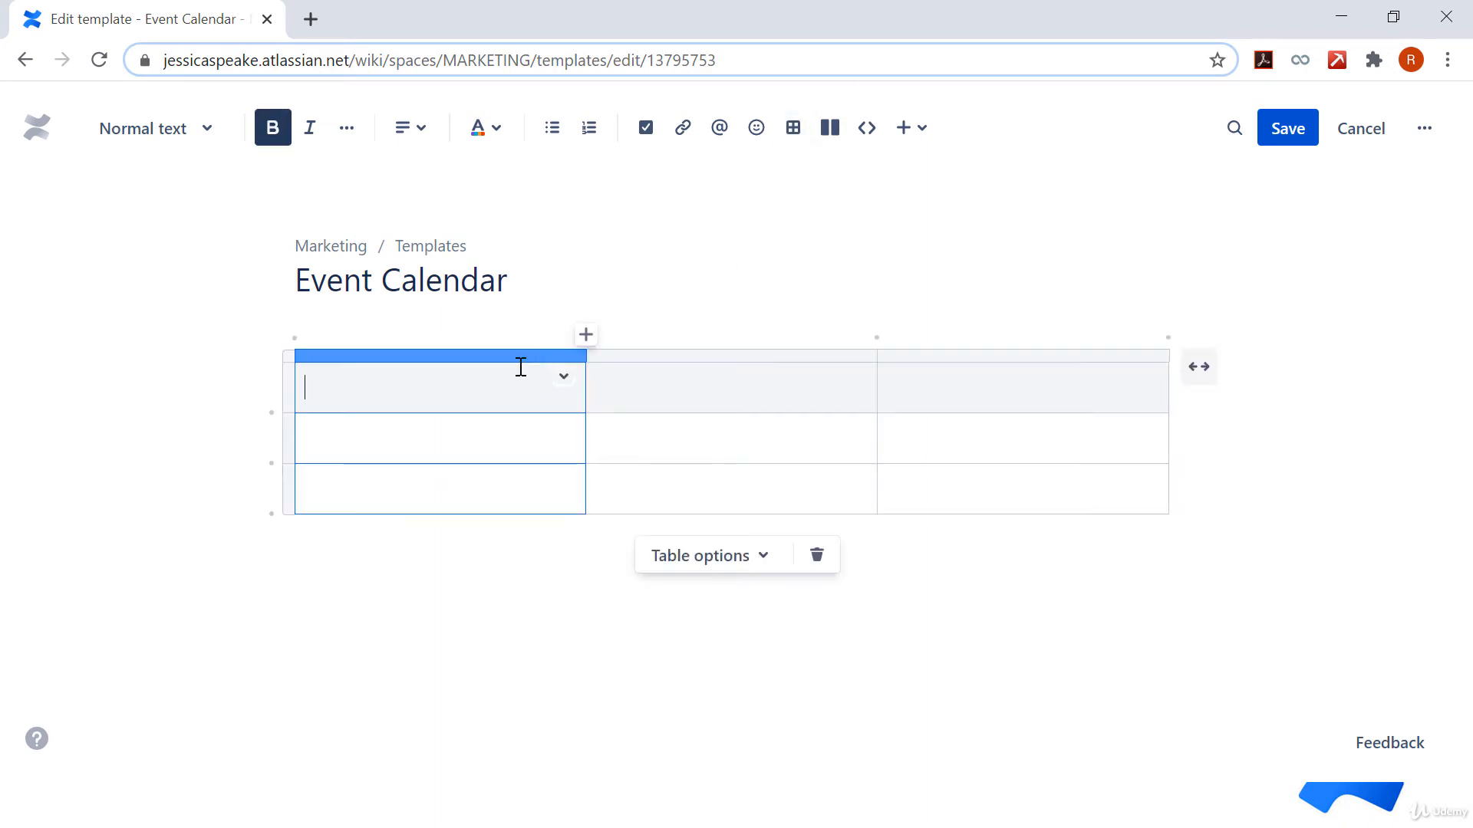
pyautogui.click(1005, 356)
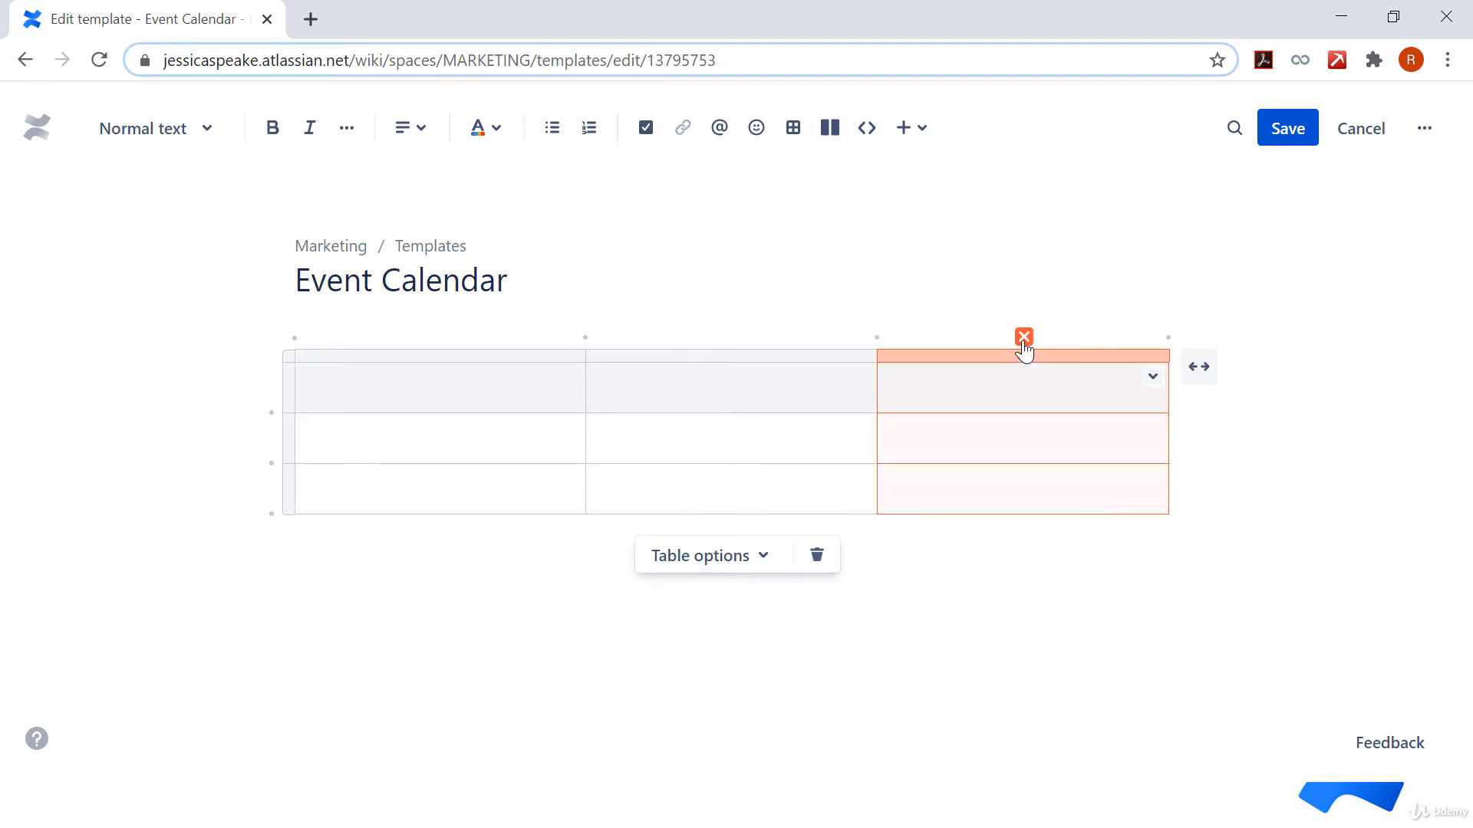
pyautogui.click(1024, 338)
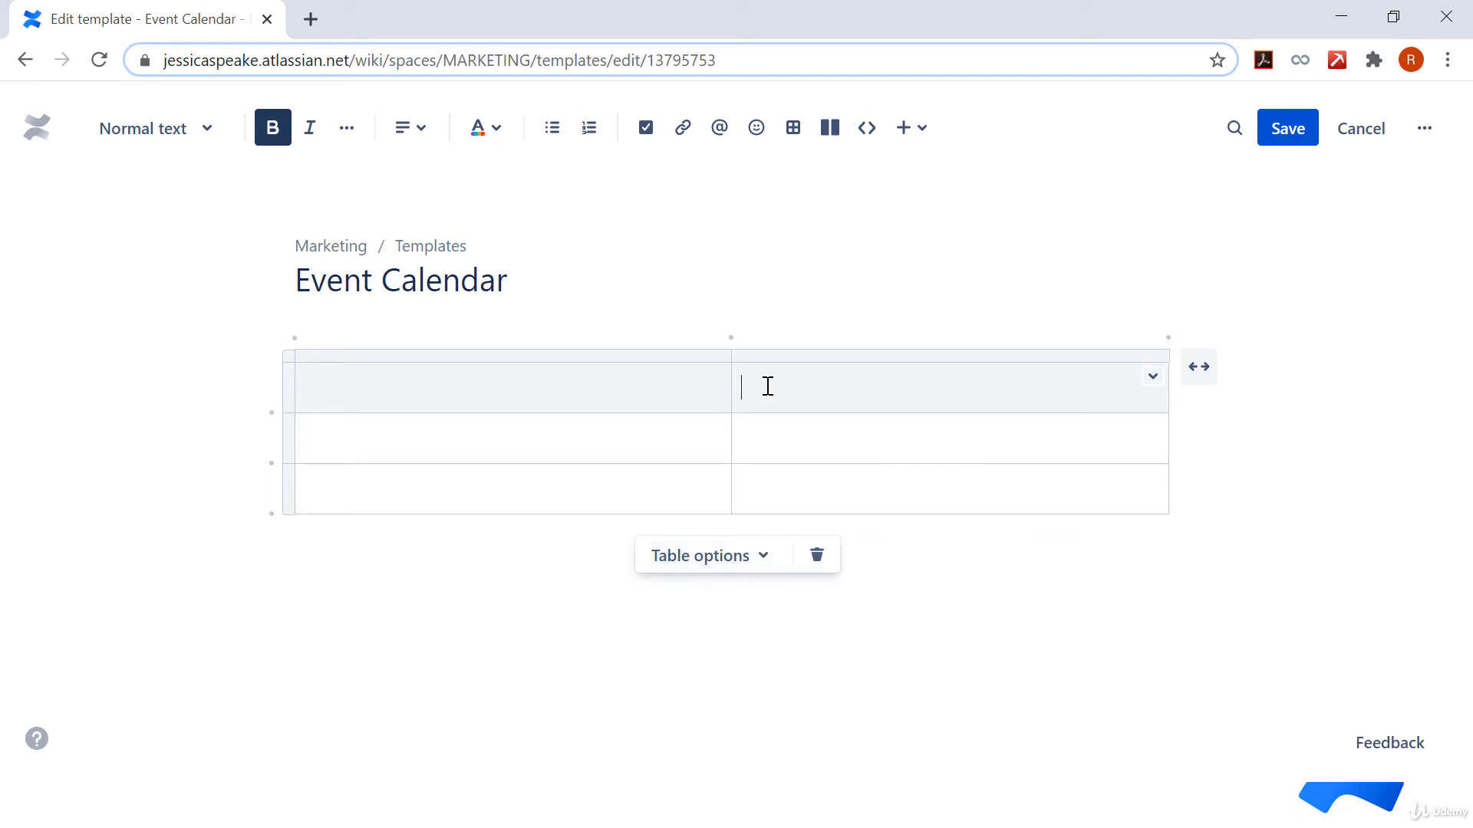
# Step: Turn off the table's header row and turn on its header column
pyautogui.click(742, 564)
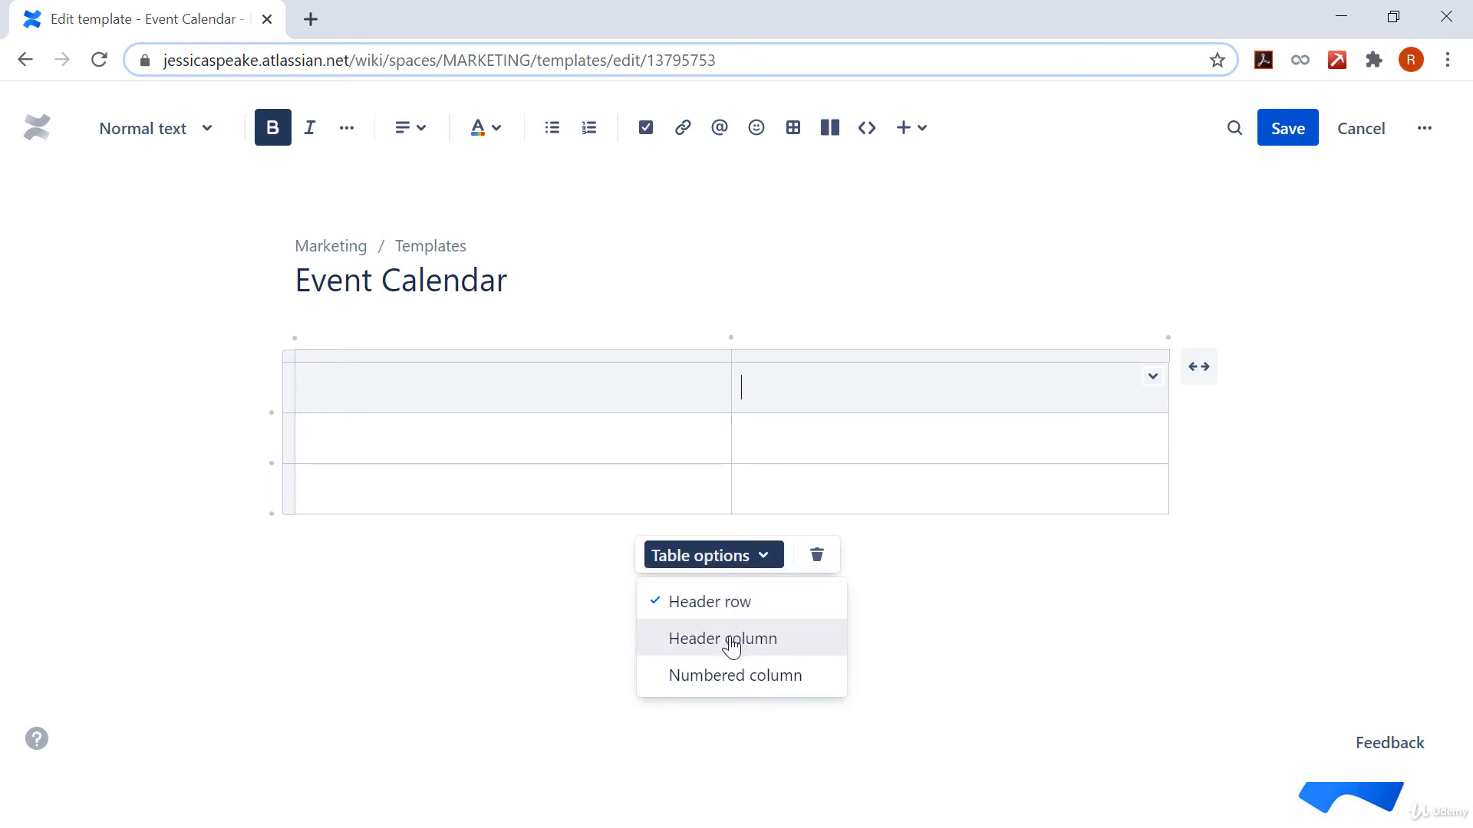
pyautogui.click(706, 606)
pyautogui.click(740, 560)
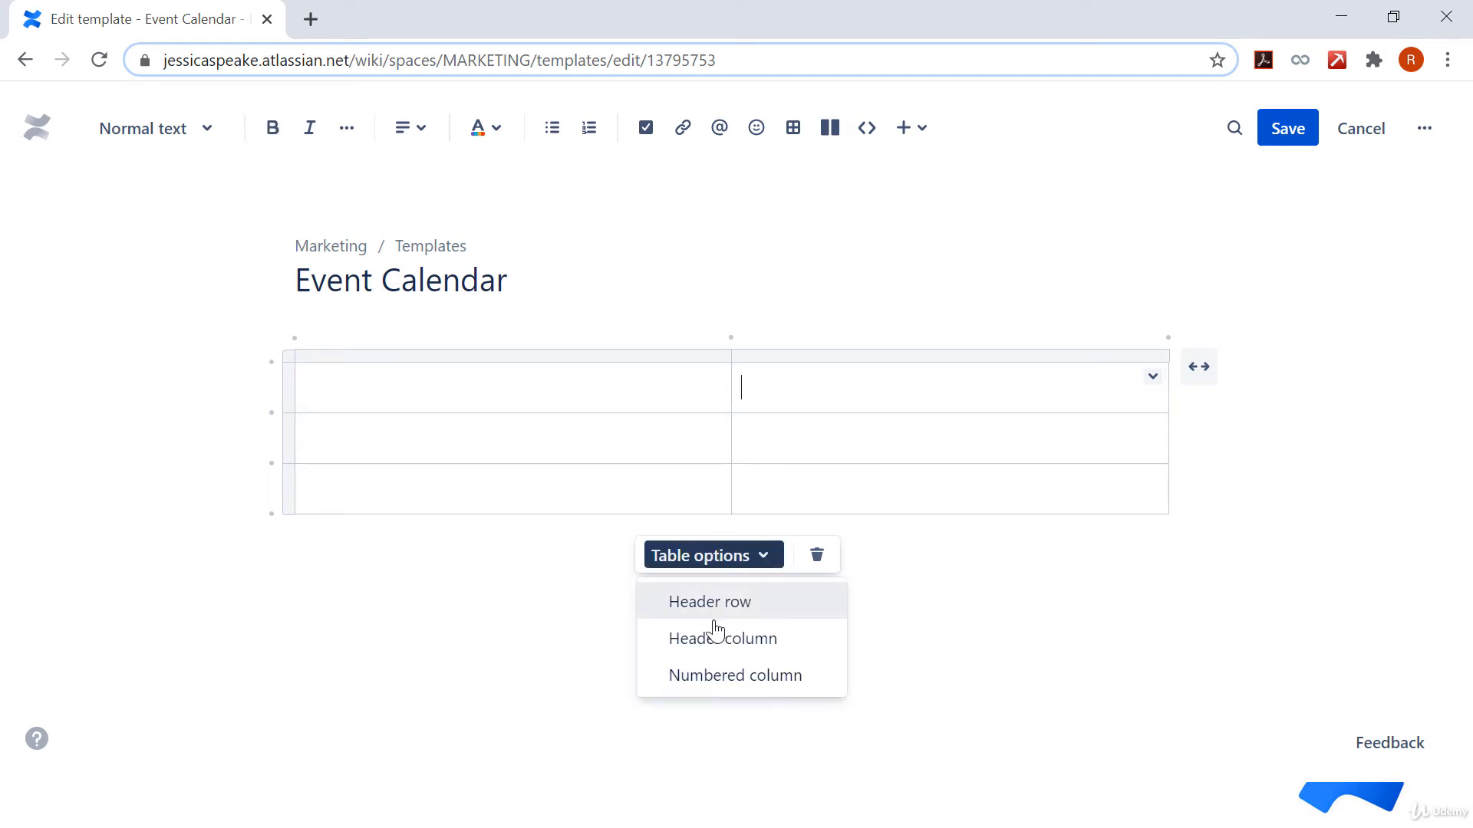
pyautogui.click(706, 642)
# Step: Label the three header column cells "Event", "Date" and "Location"
pyautogui.click(420, 410)
pyautogui.write('Event')
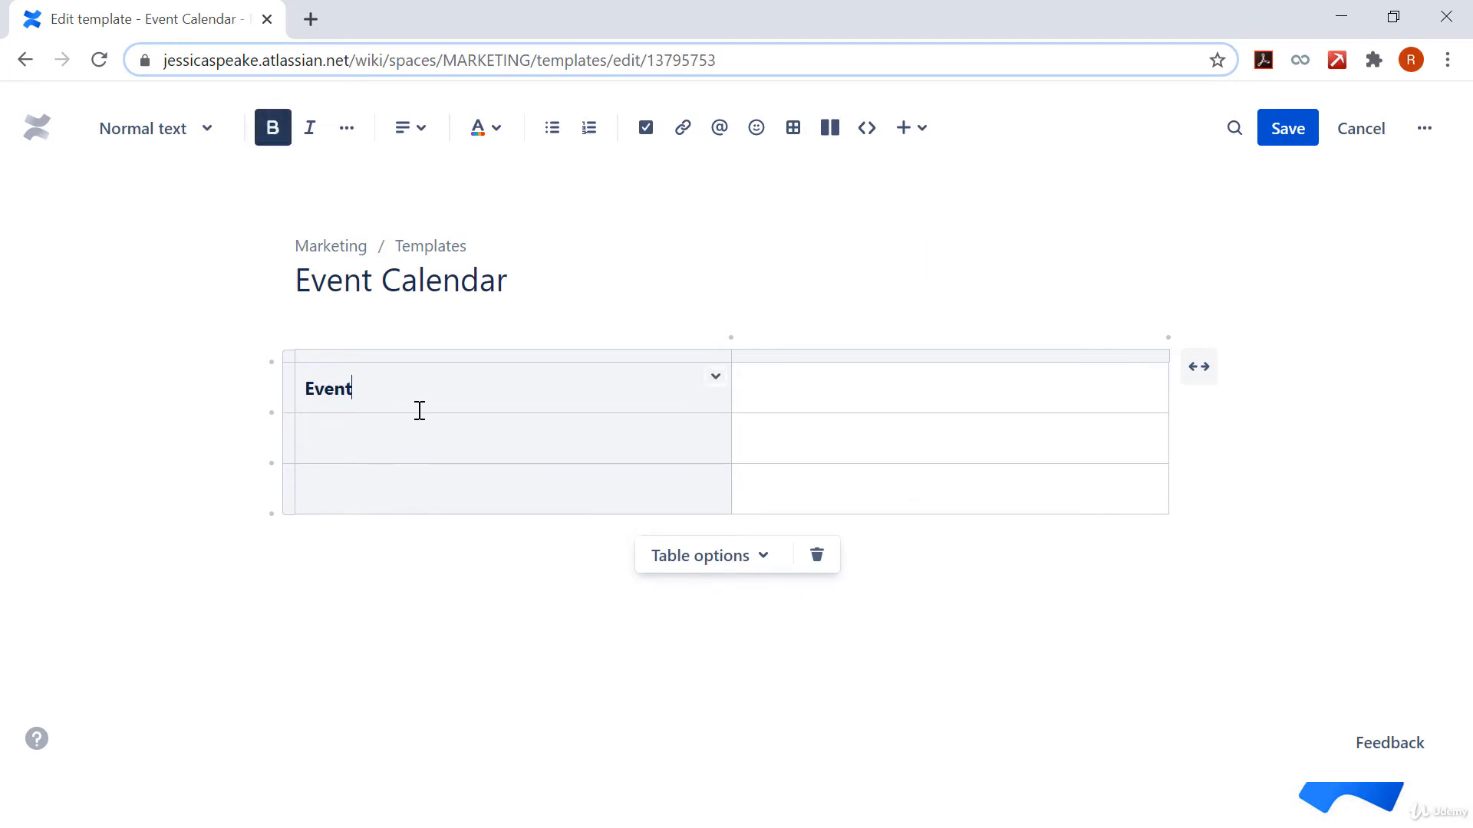
pyautogui.write('Day')
pyautogui.press('BackSpace')
pyautogui.write('te2a')
pyautogui.press('BackSpace')
pyautogui.press('BackSpace')
pyautogui.write('Location')
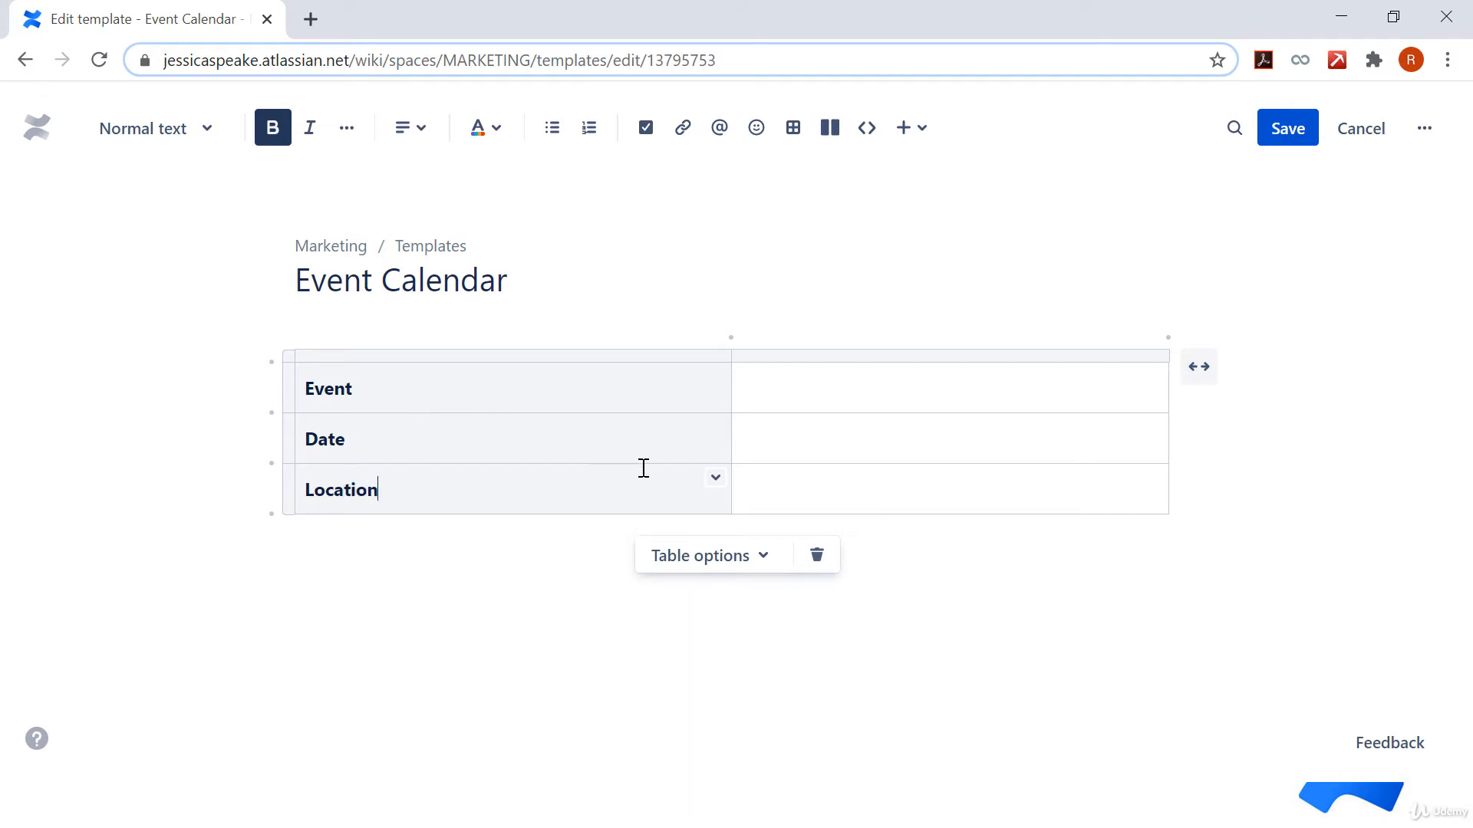
# Step: Insert a new text variable in the cell beside Event and name it "Event_name"
pyautogui.click(873, 412)
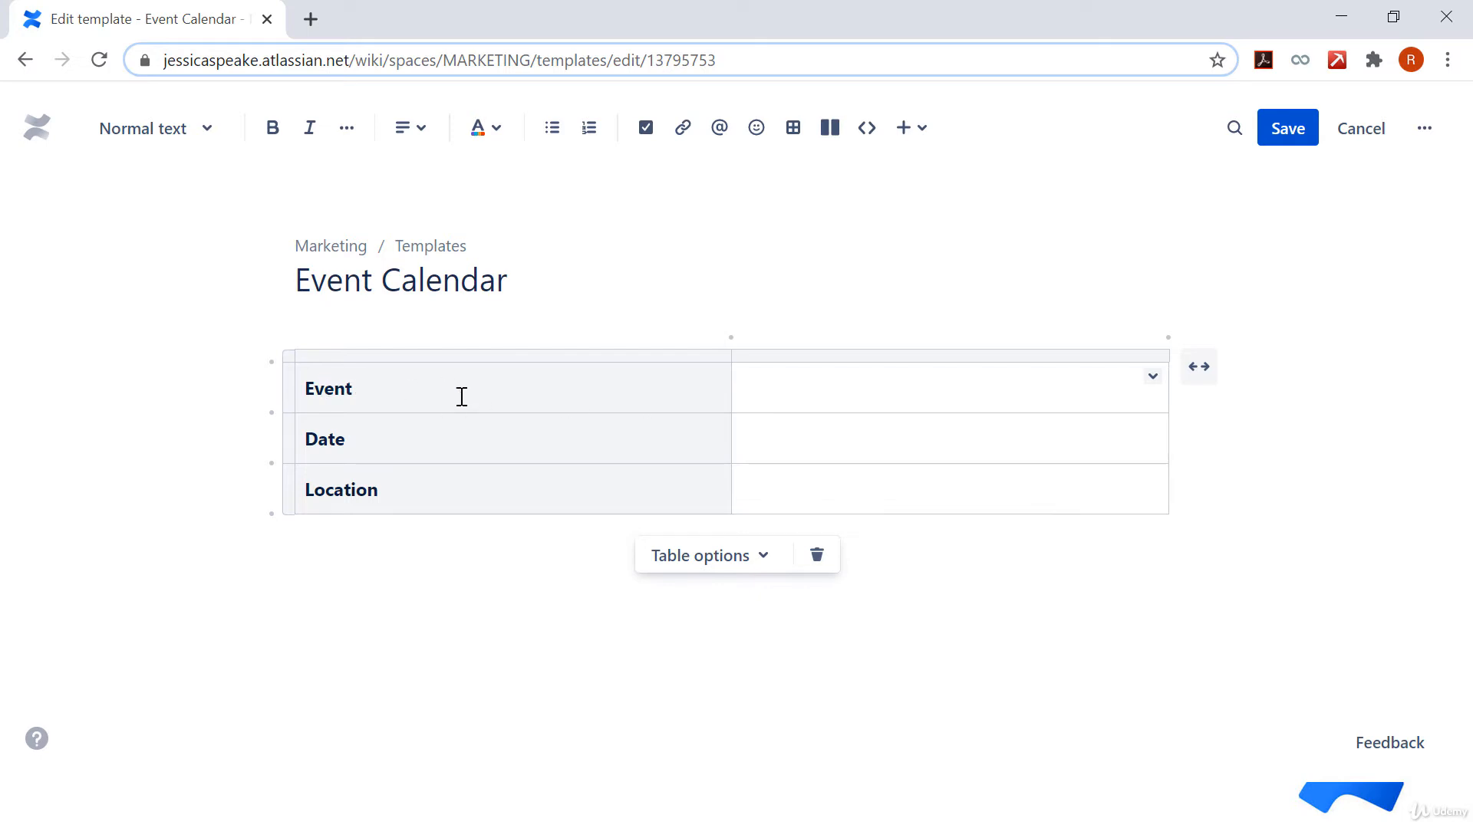
pyautogui.write('/va')
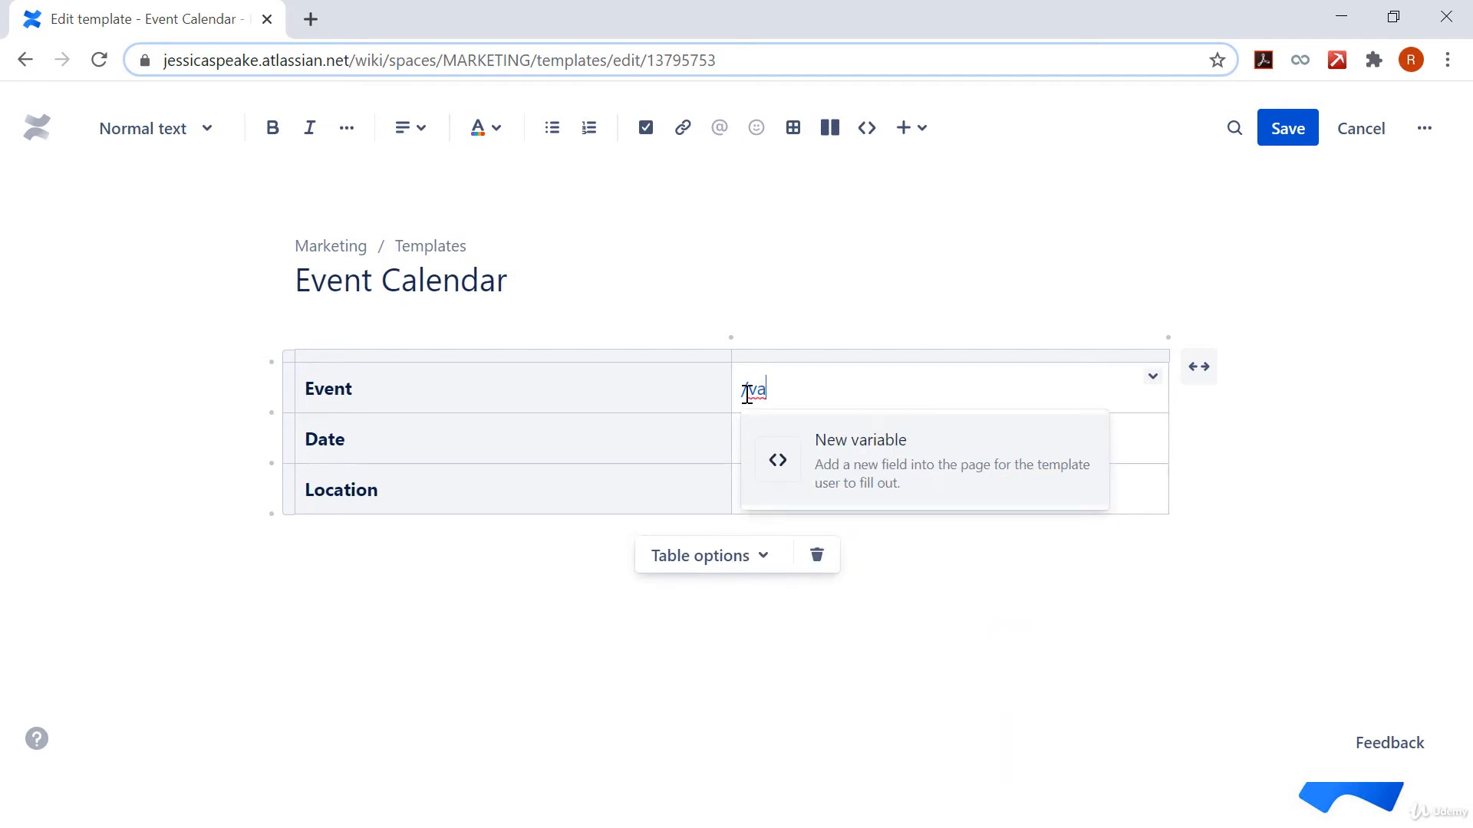
pyautogui.press('Return')
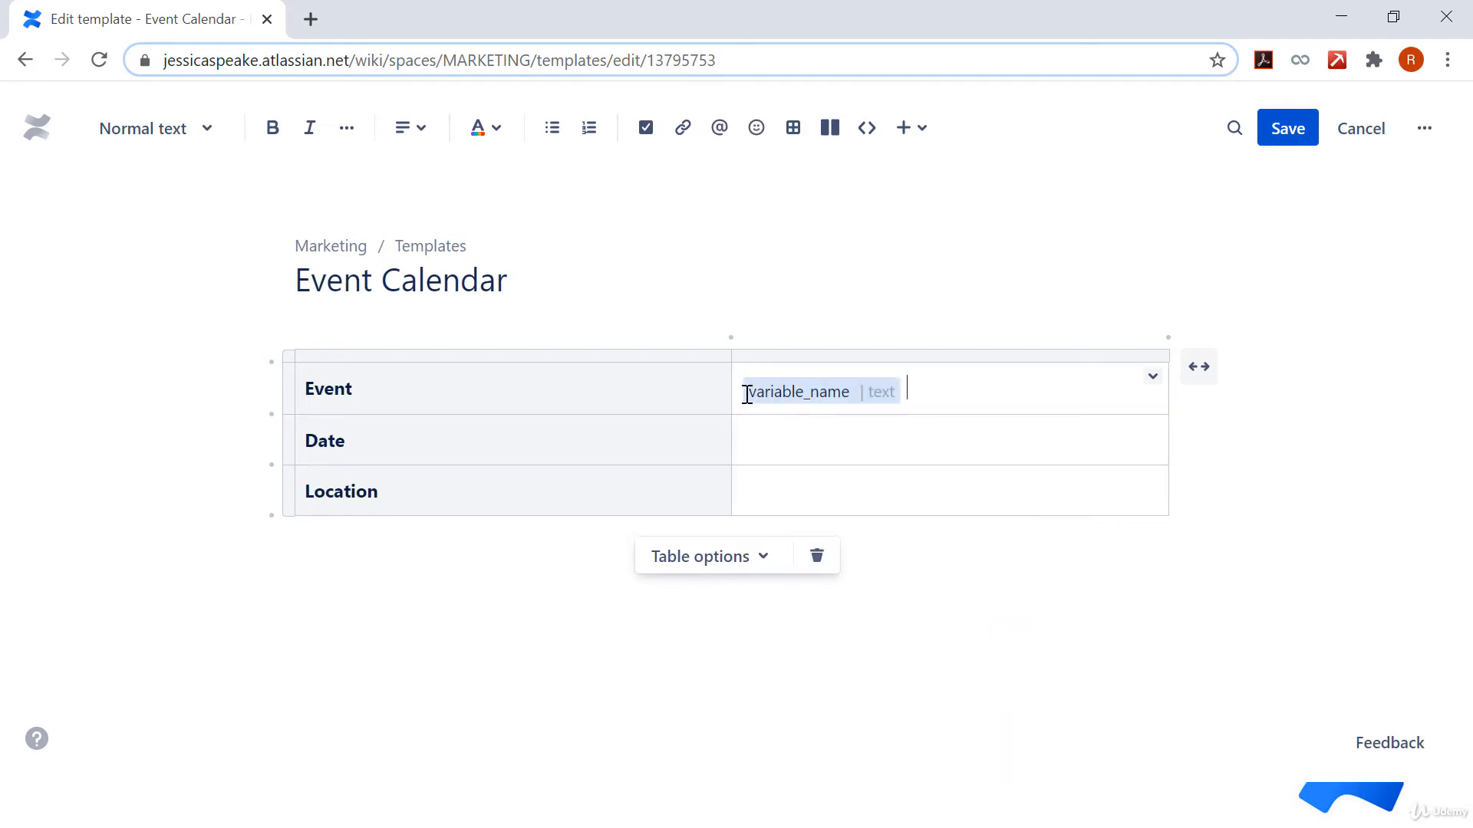
pyautogui.click(853, 401)
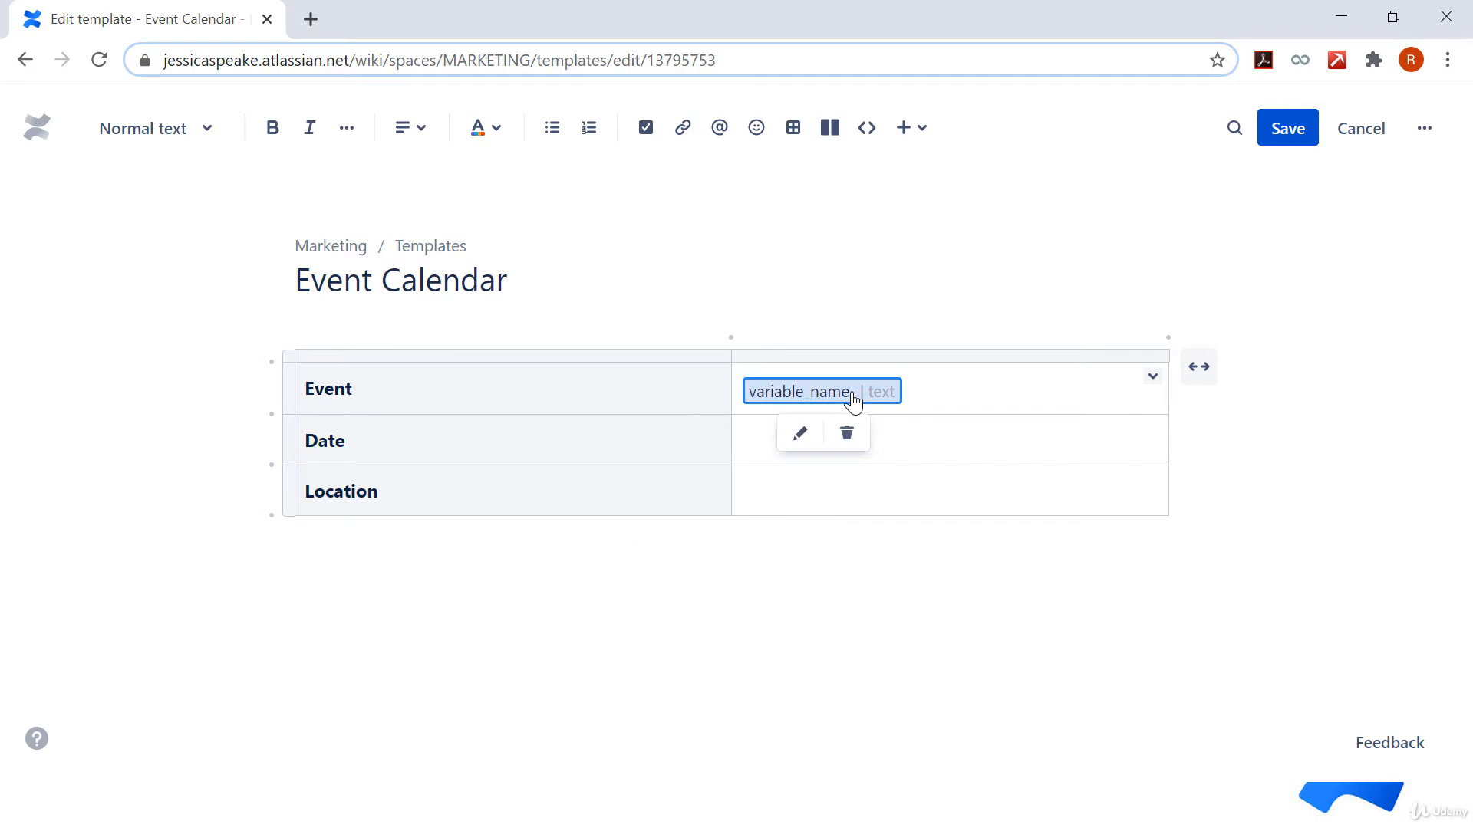
pyautogui.click(800, 435)
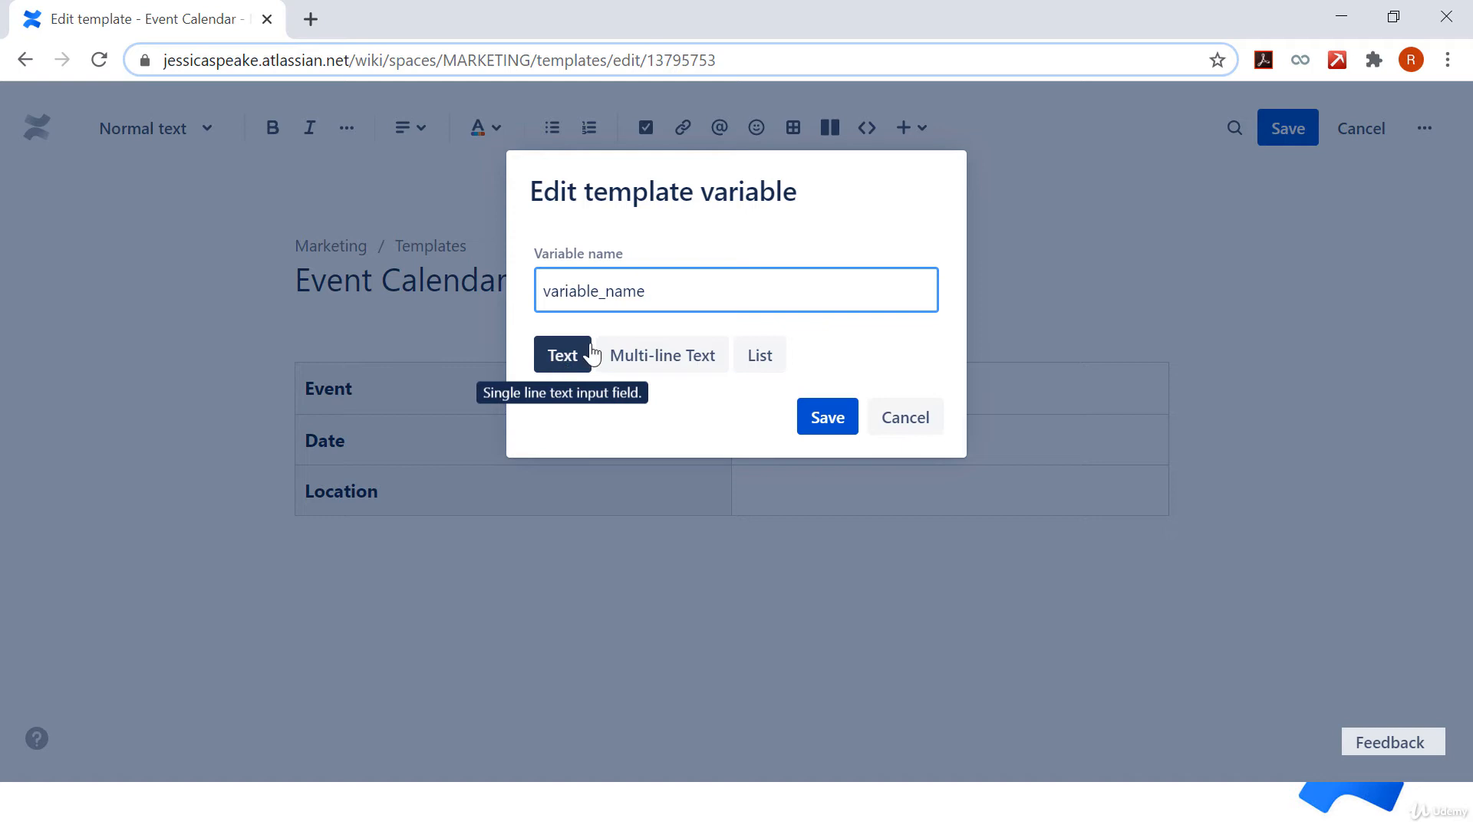
pyautogui.moveTo(656, 296); pyautogui.dragTo(519, 299)
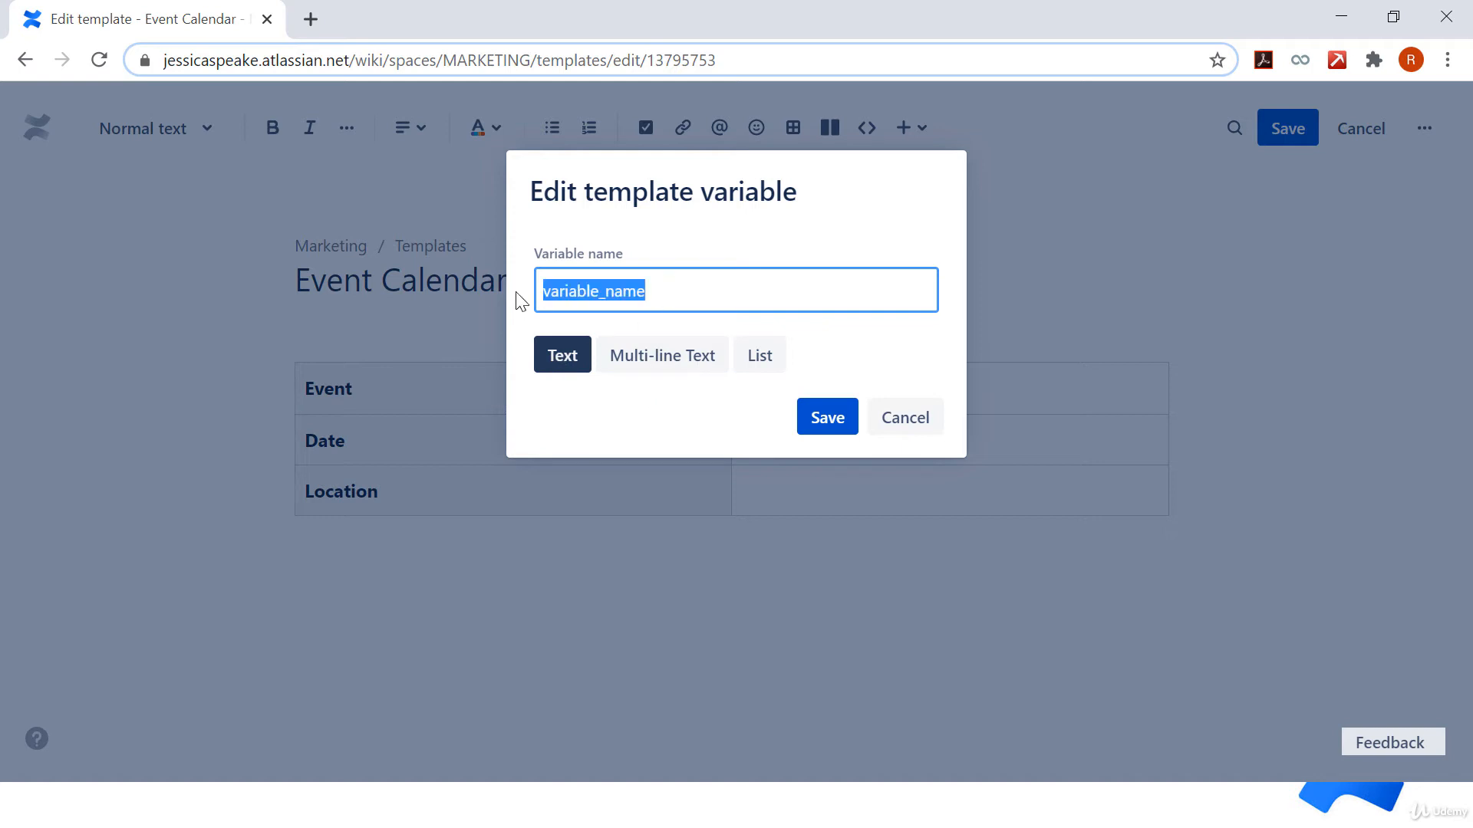
pyautogui.write('Even')
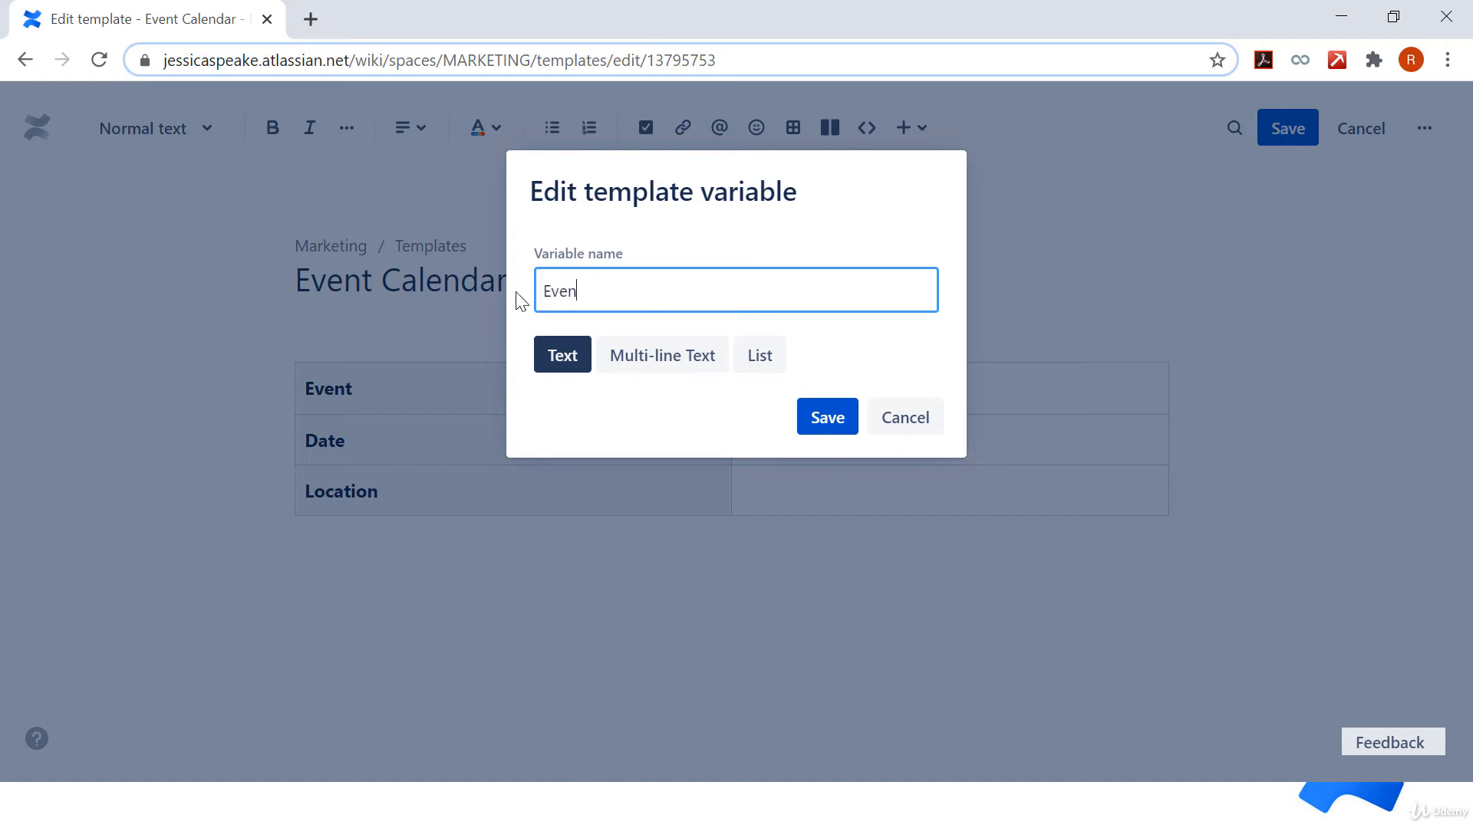
pyautogui.write('t_name')
pyautogui.click(824, 424)
# Step: Add a placeholder reading "Add date by typing //" in the cell beside Date
pyautogui.click(905, 438)
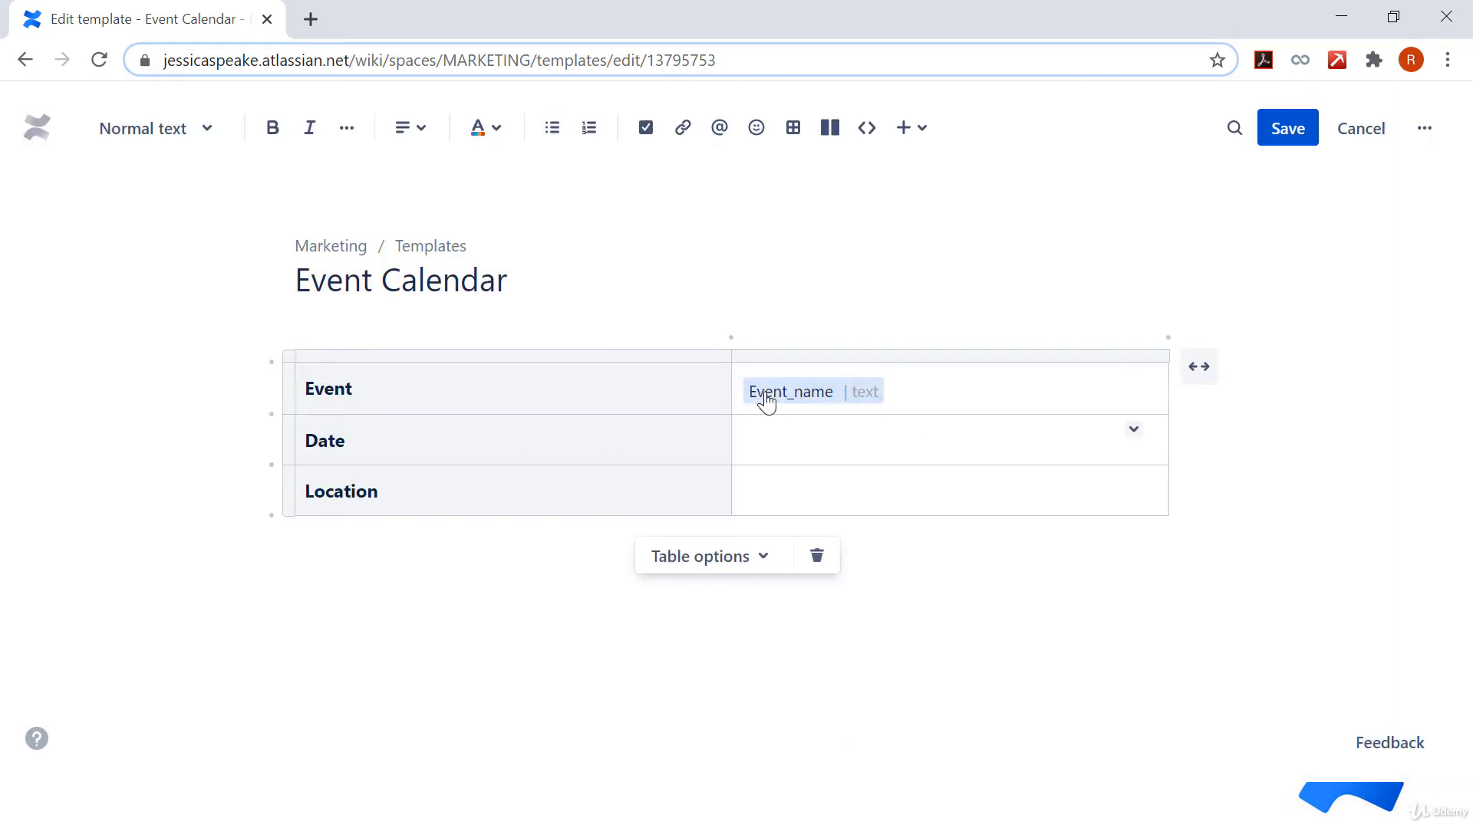
pyautogui.write('/')
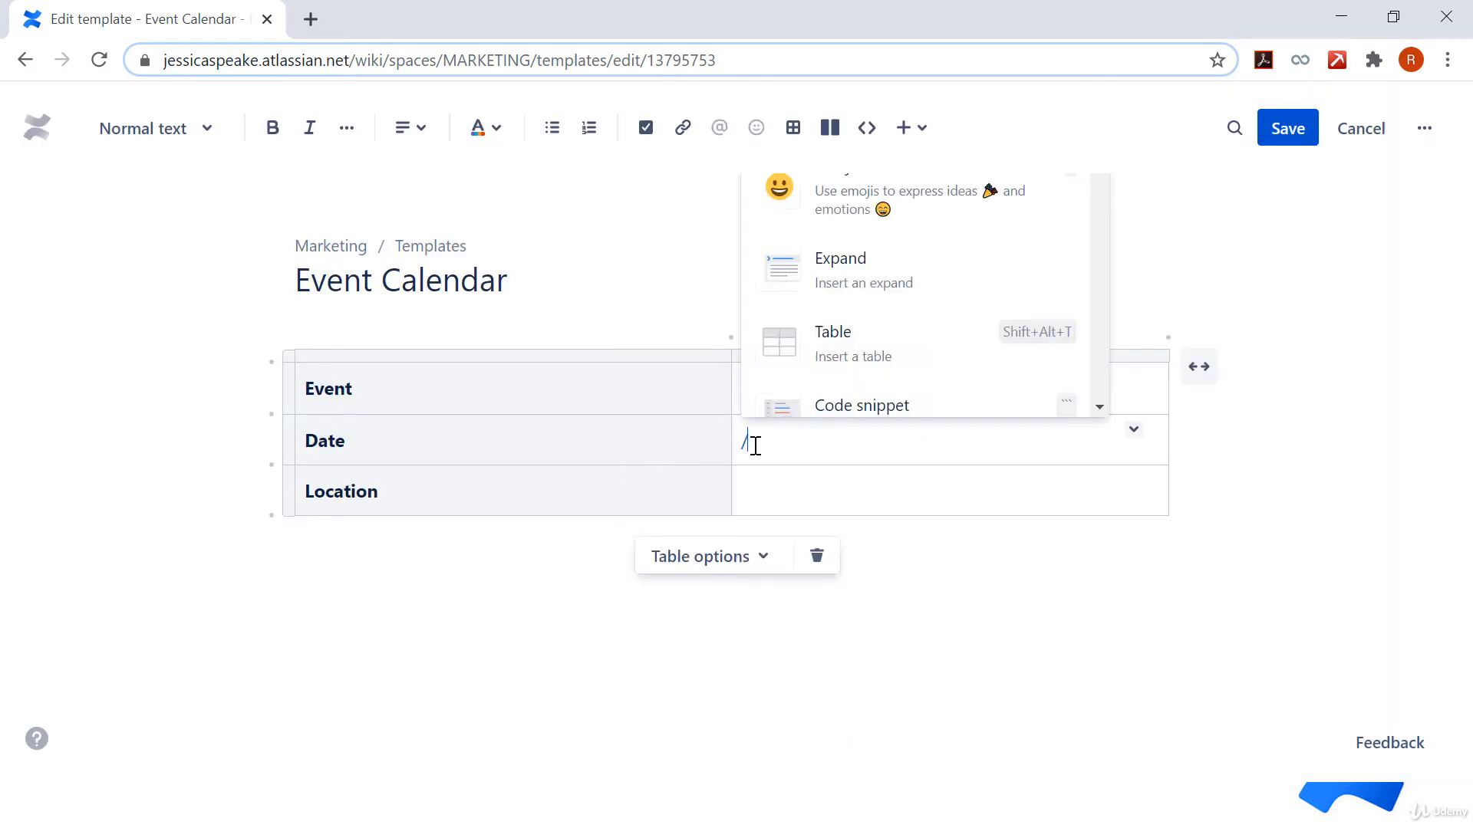
pyautogui.write('plac')
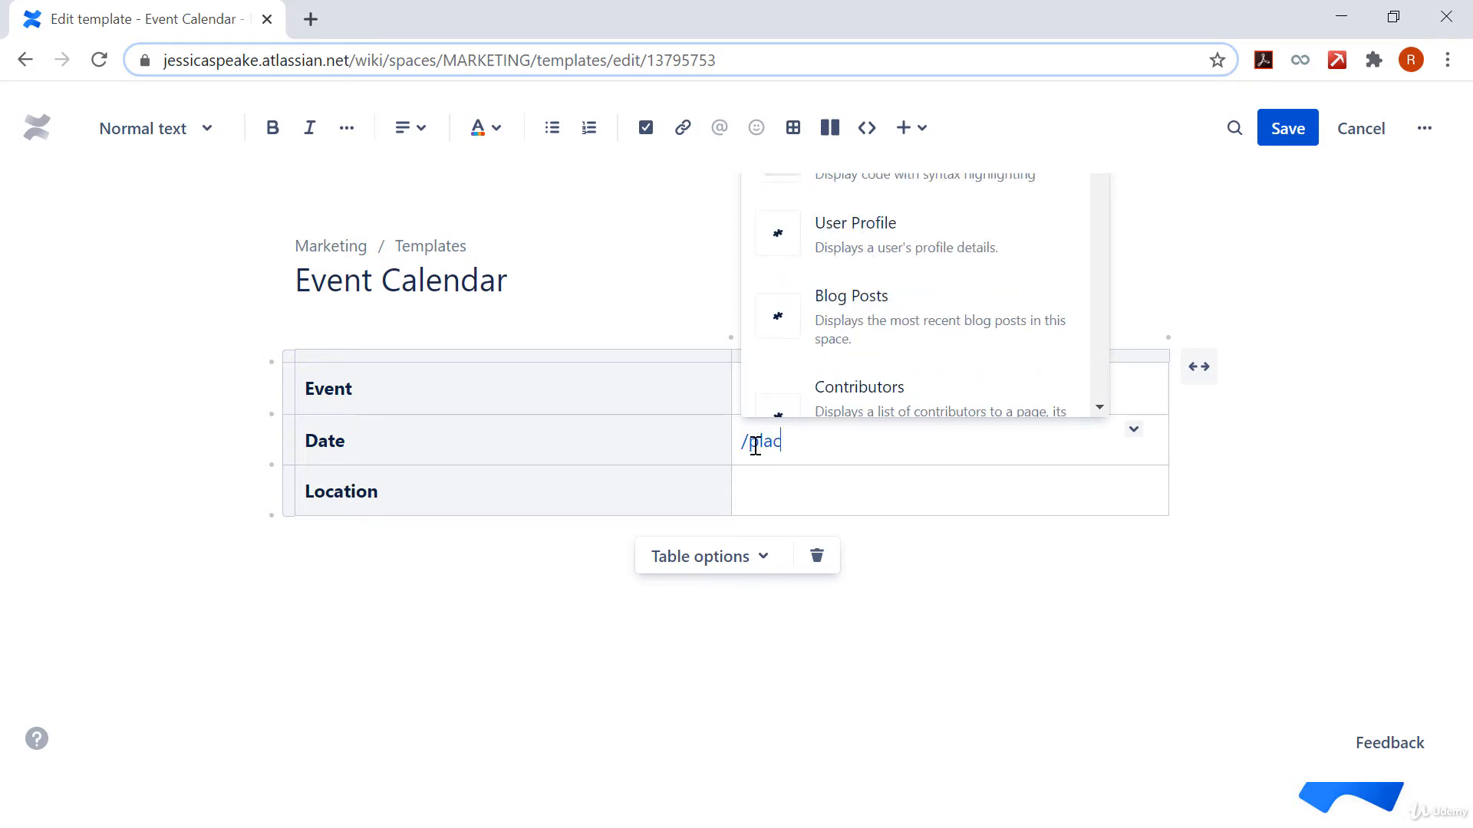
pyautogui.write('e')
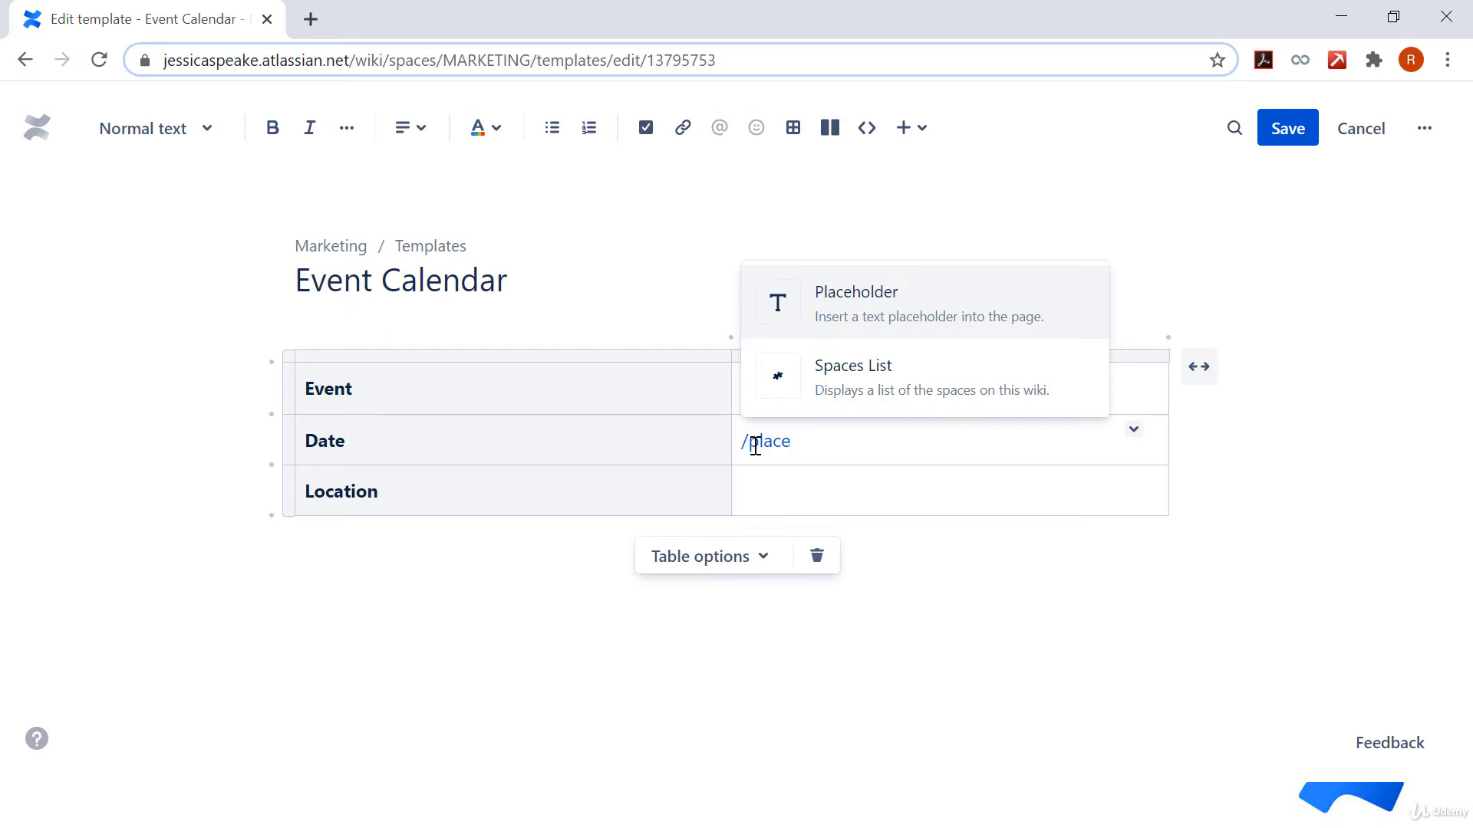
pyautogui.press('Return')
pyautogui.write('Add date by ty')
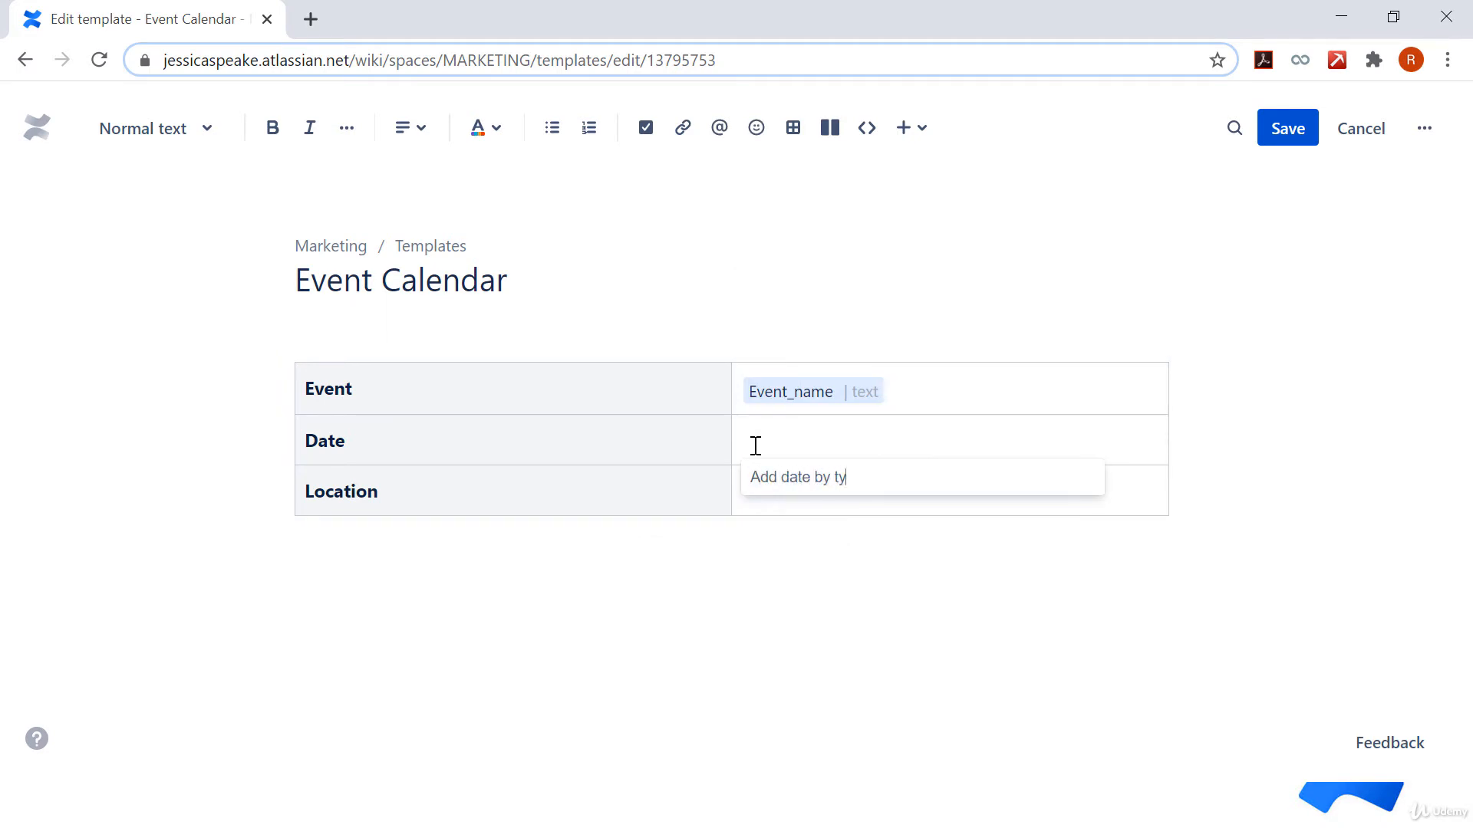
pyautogui.write('ping //')
pyautogui.press('Return')
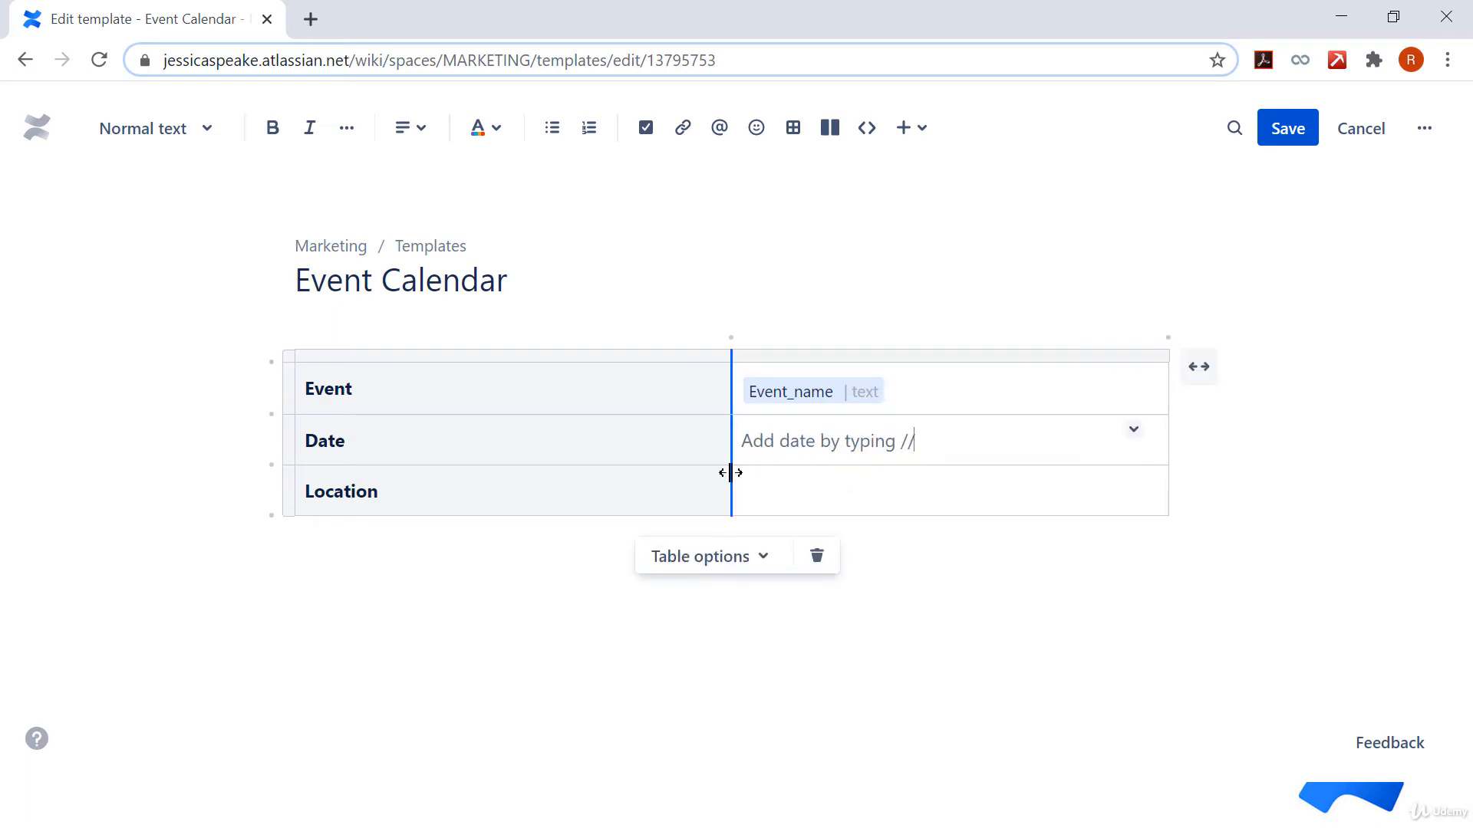
# Step: Insert a new text variable in the cell beside Location and name it "event_location"
pyautogui.click(773, 498)
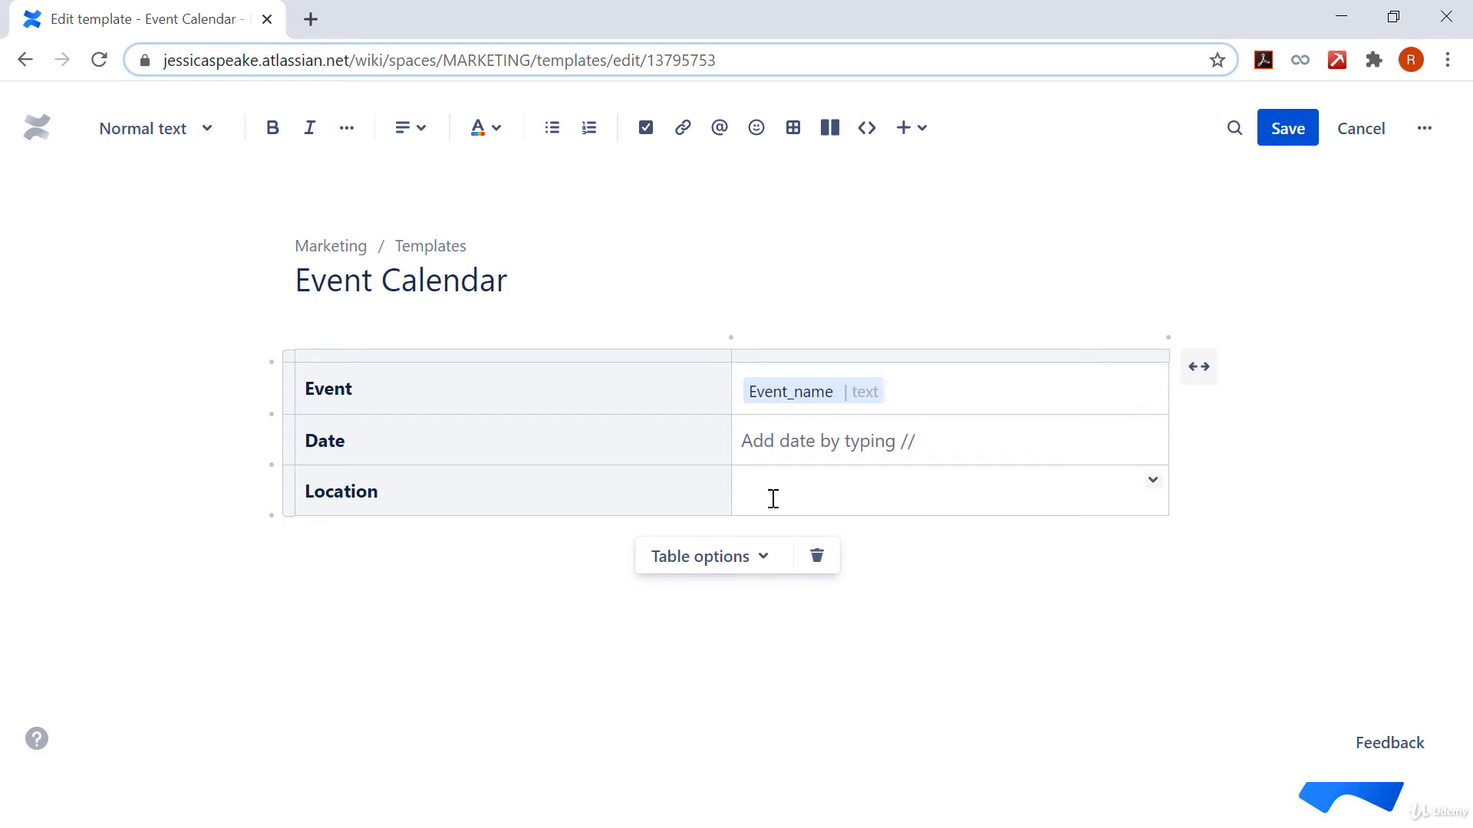
pyautogui.write('/')
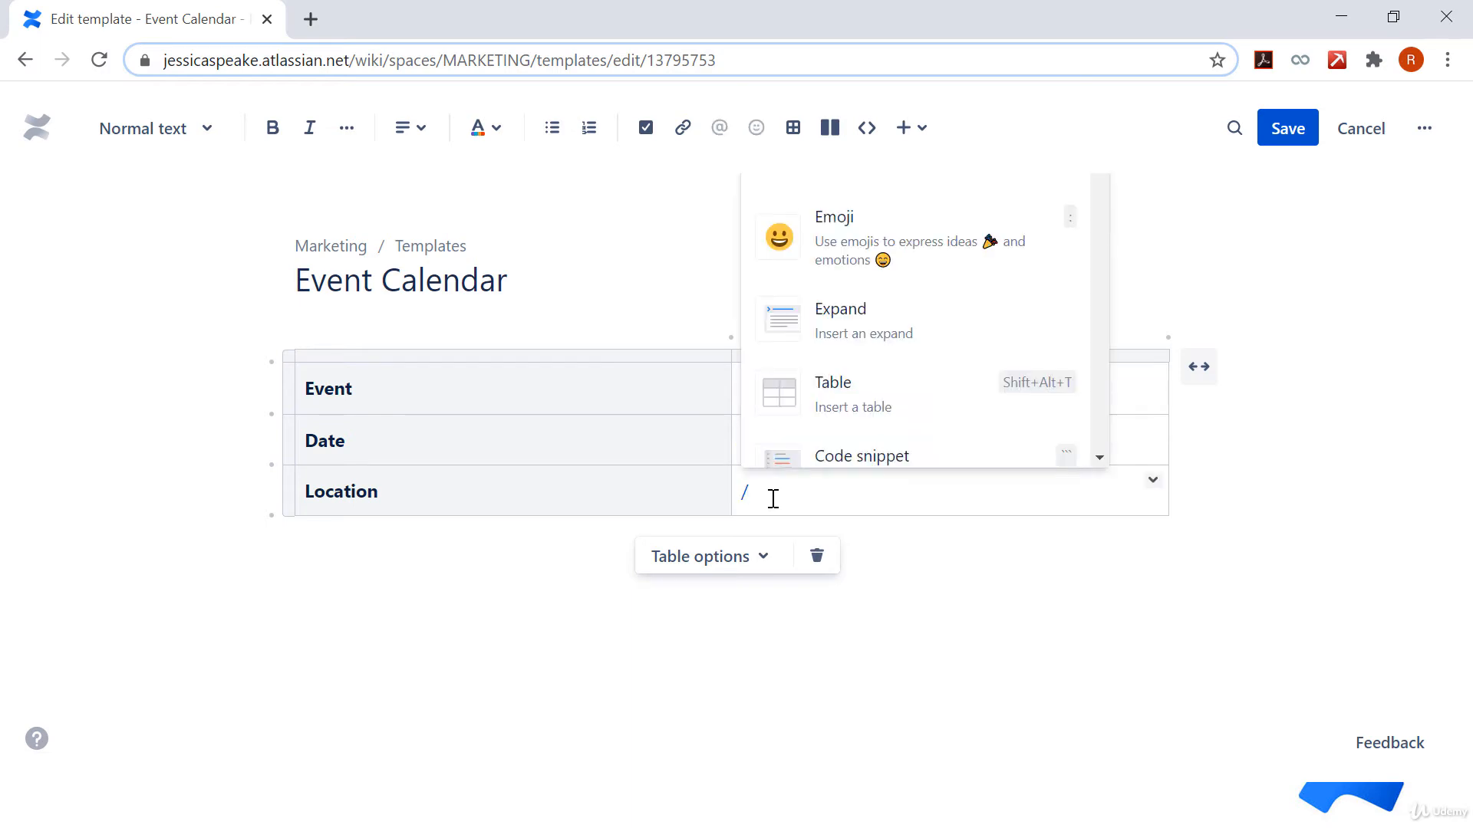
pyautogui.write('var')
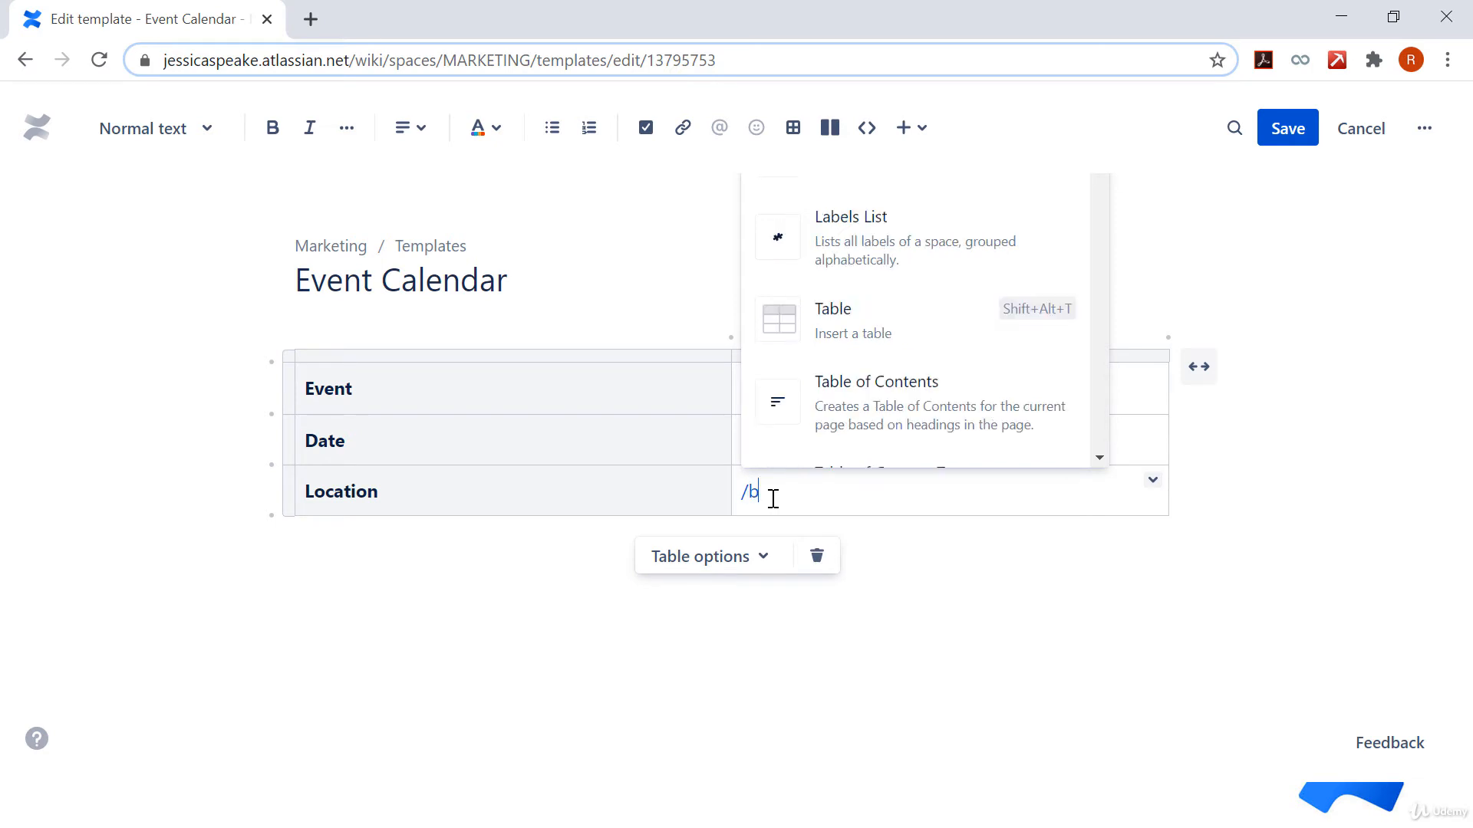
pyautogui.press('Return')
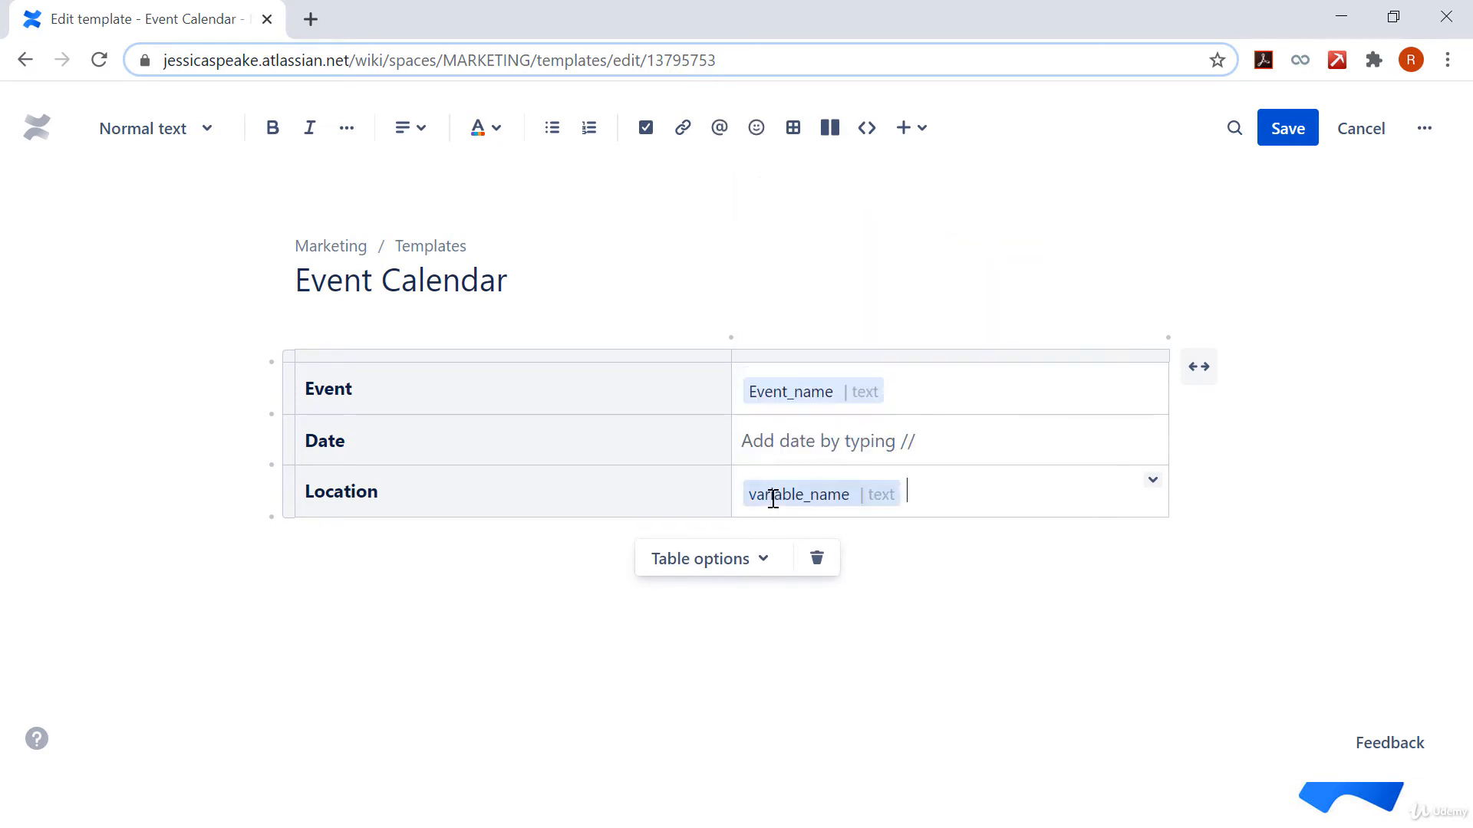
pyautogui.click(824, 500)
pyautogui.click(796, 537)
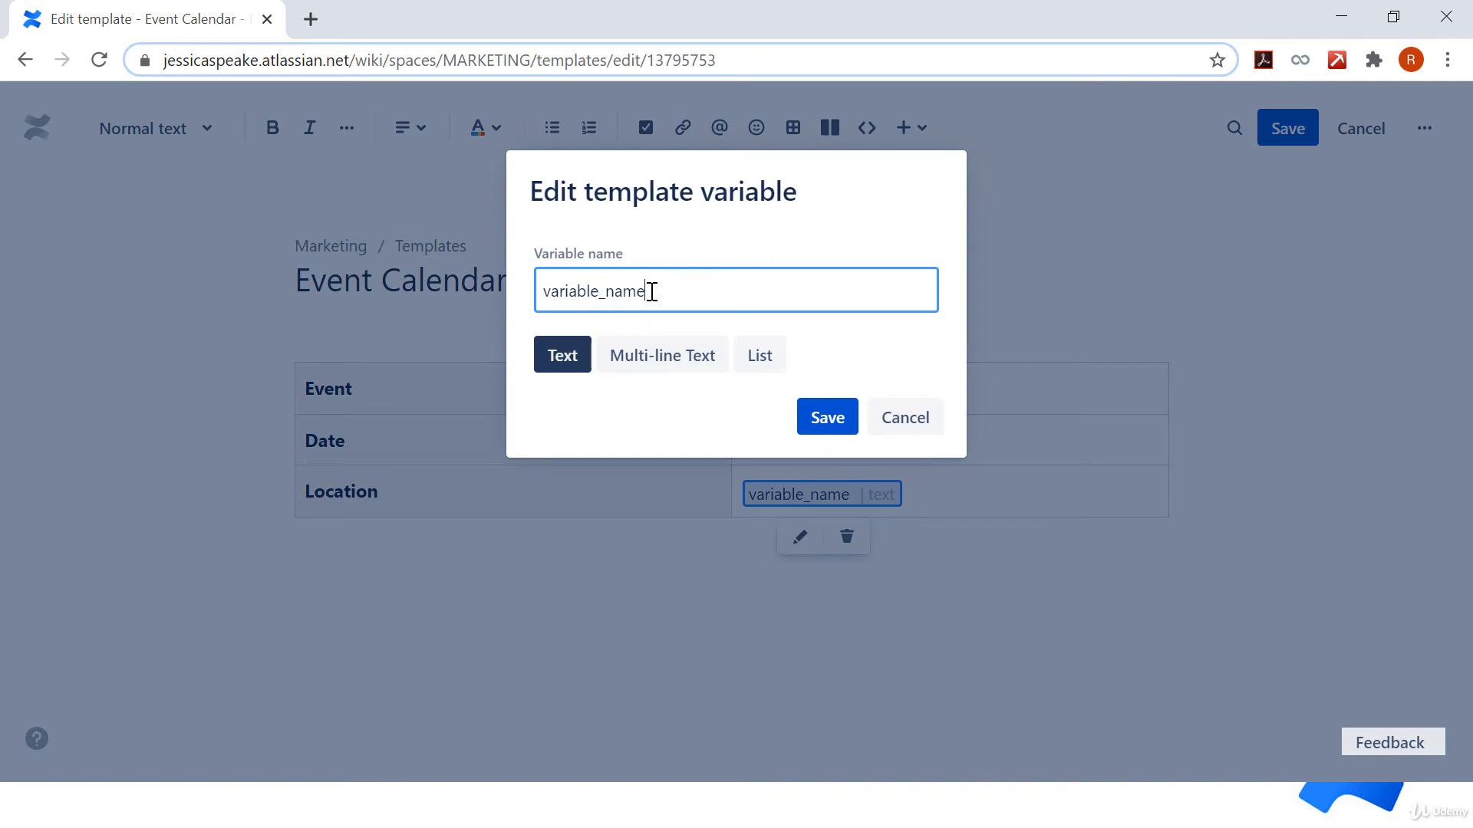
pyautogui.moveTo(652, 292); pyautogui.dragTo(545, 286)
pyautogui.press('BackSpace')
pyautogui.write('event_location')
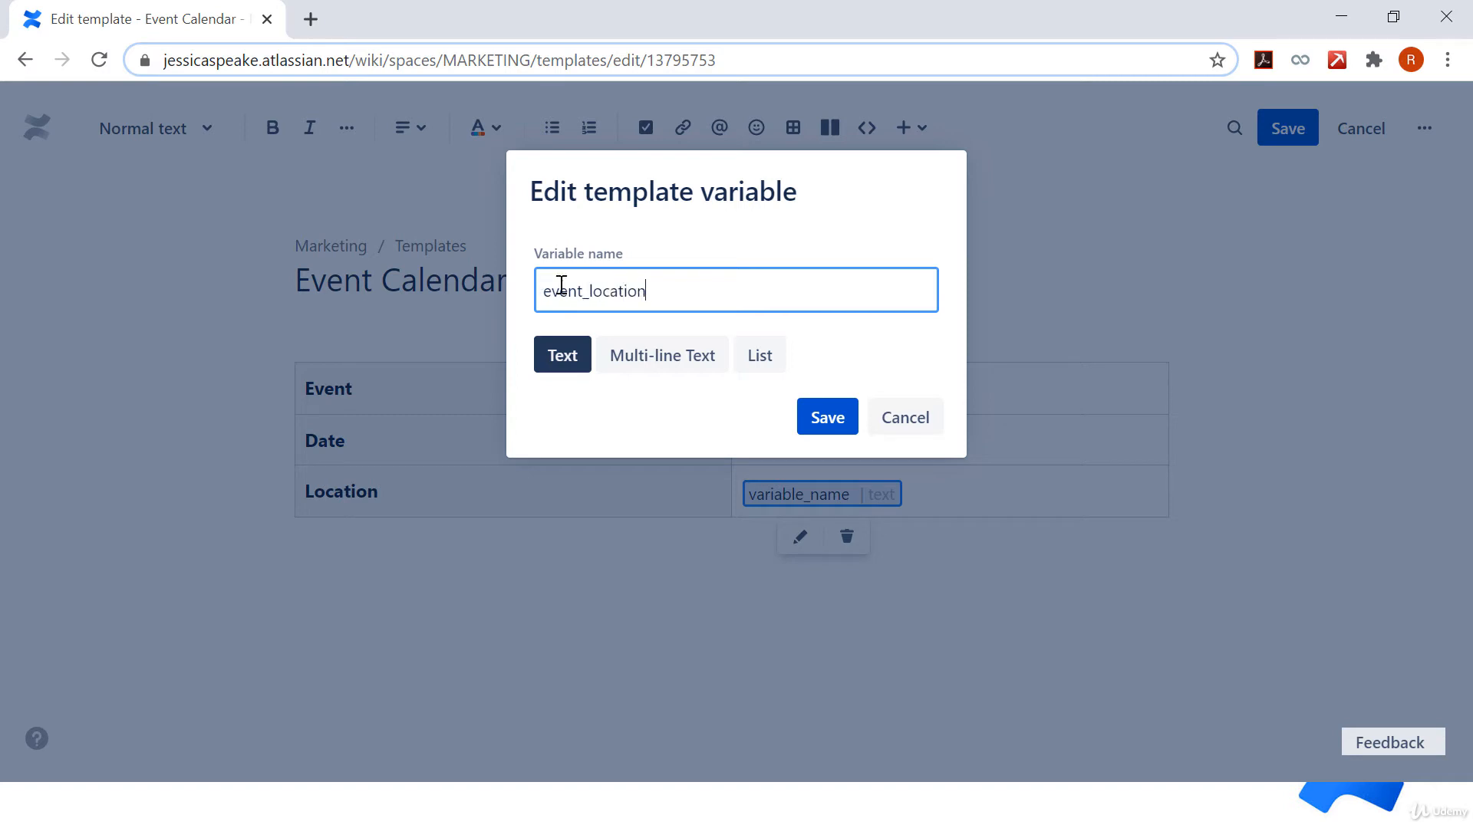
pyautogui.click(810, 432)
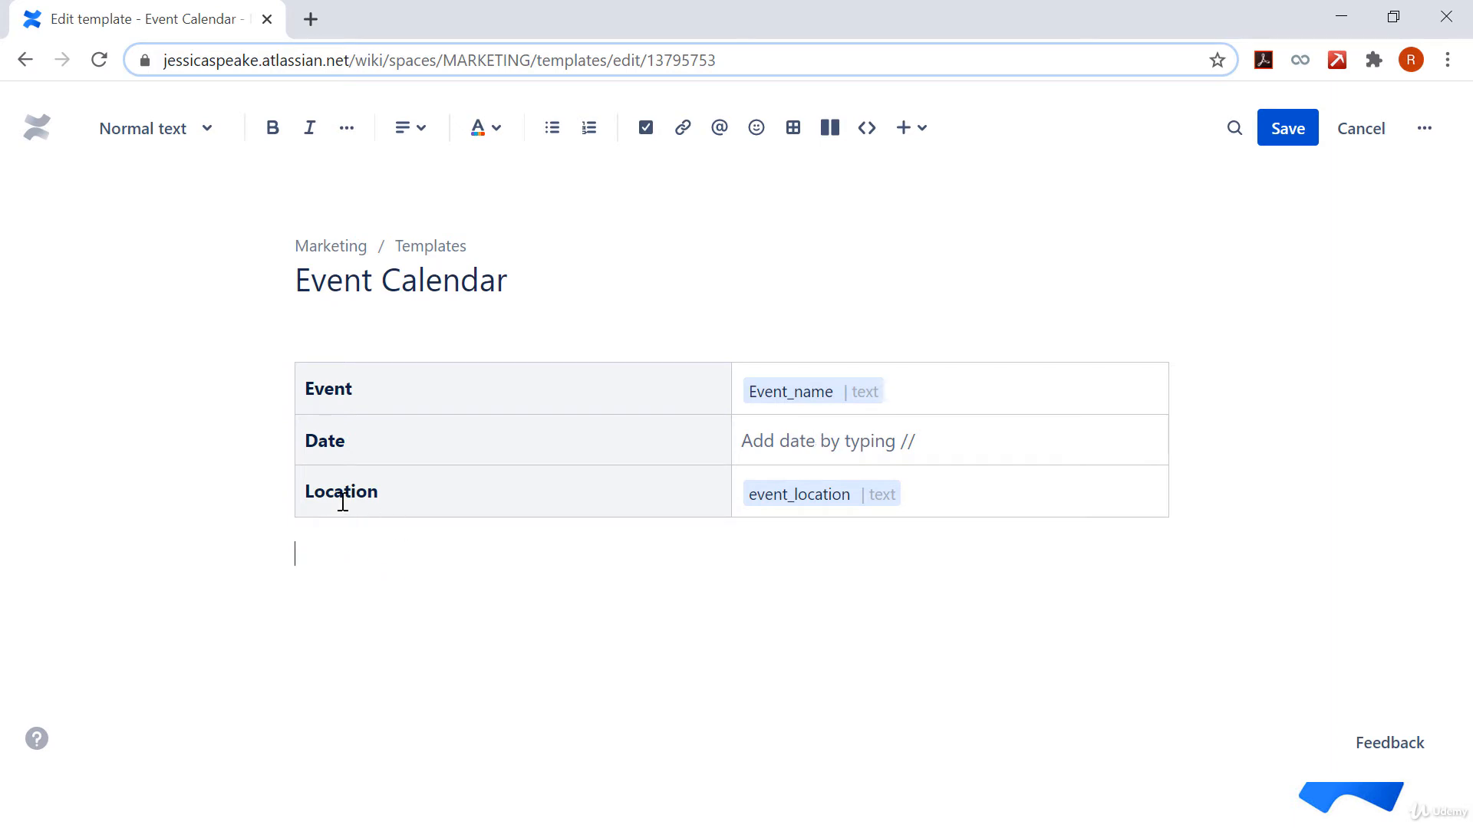
# Step: Copy the whole event table and paste the duplicate below it
pyautogui.moveTo(429, 389); pyautogui.dragTo(842, 470)
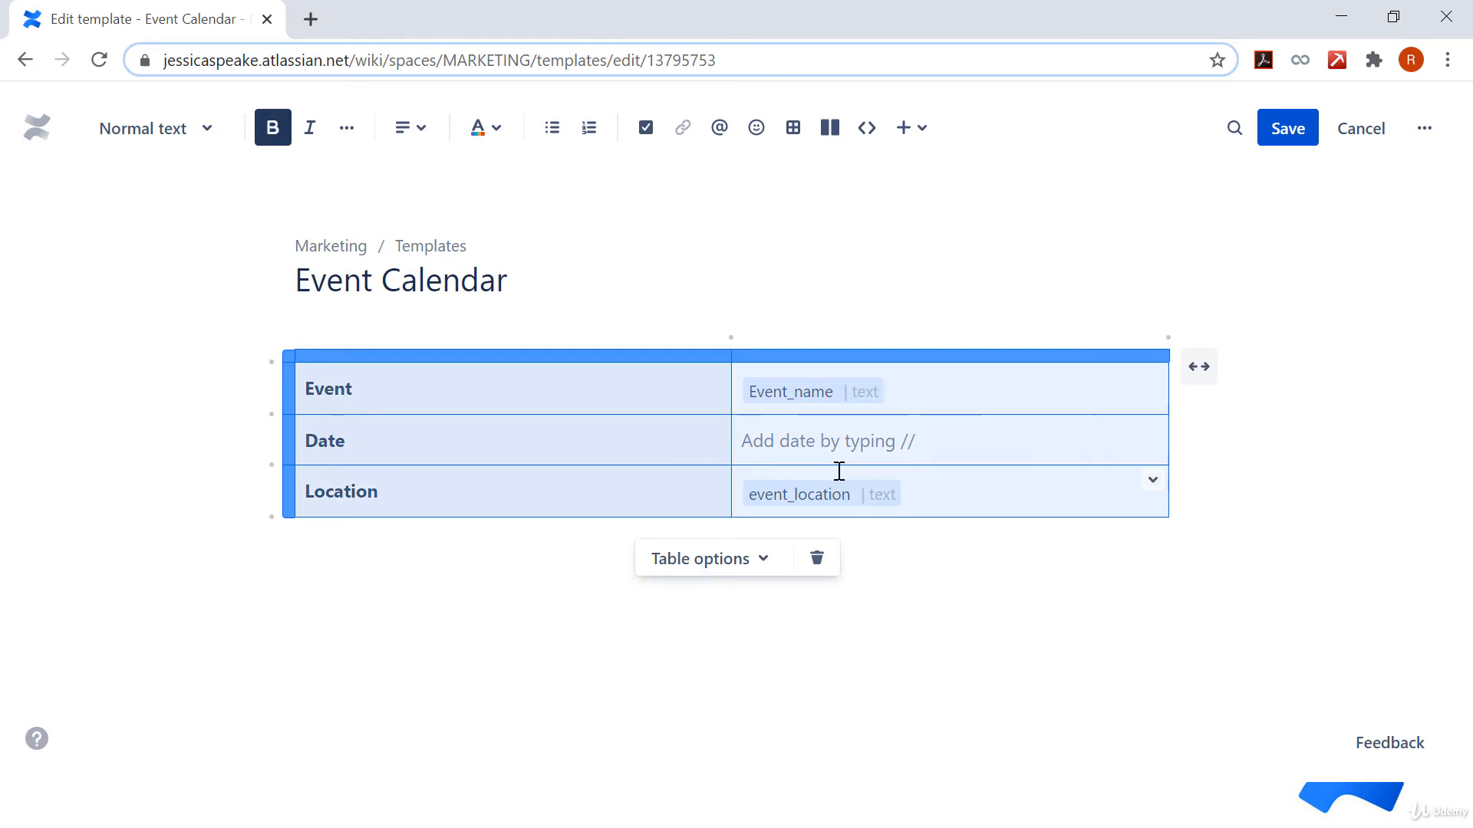
pyautogui.click(359, 589)
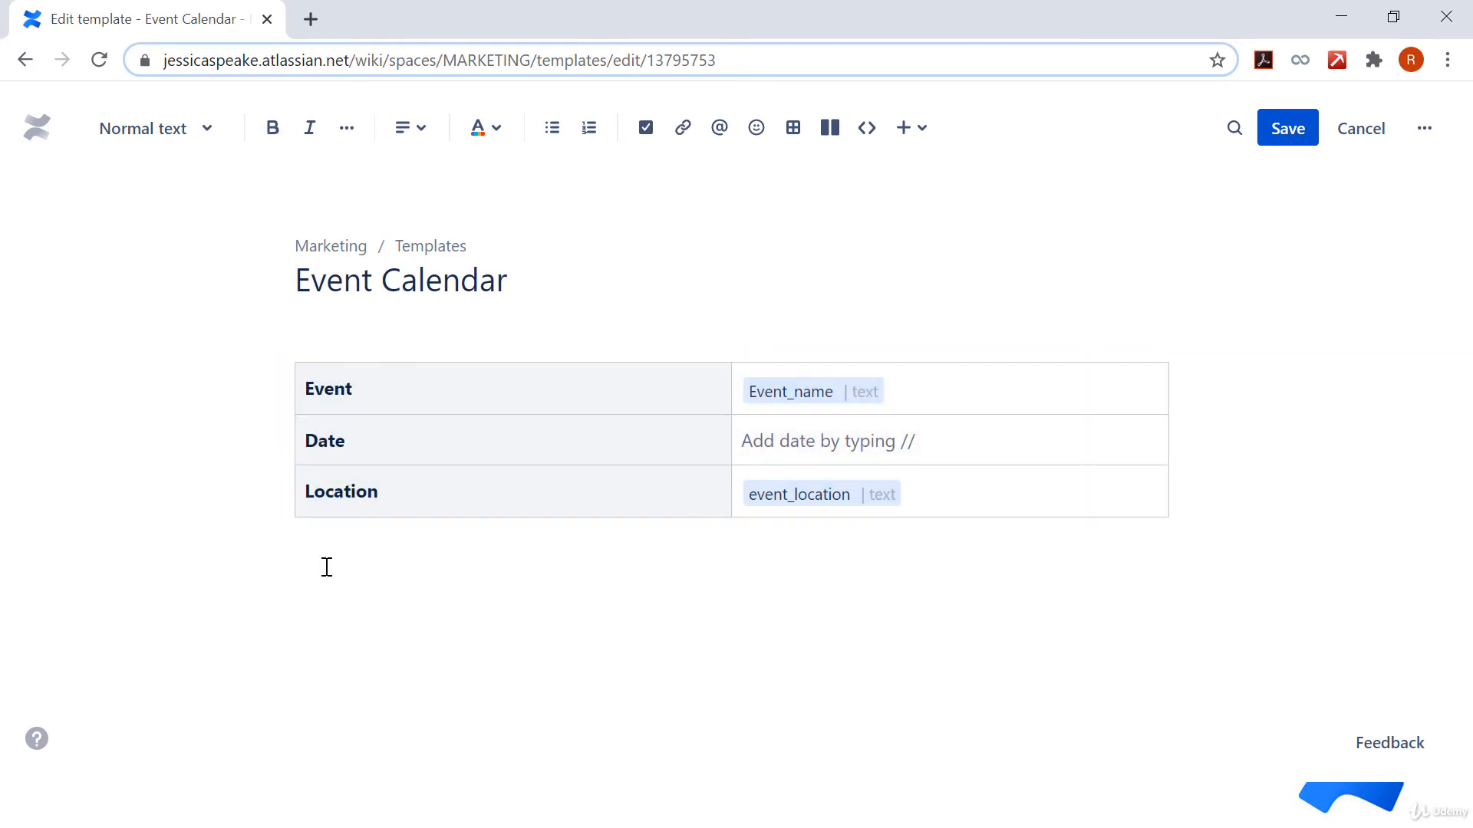
pyautogui.hotkey('ctrl', 'v')
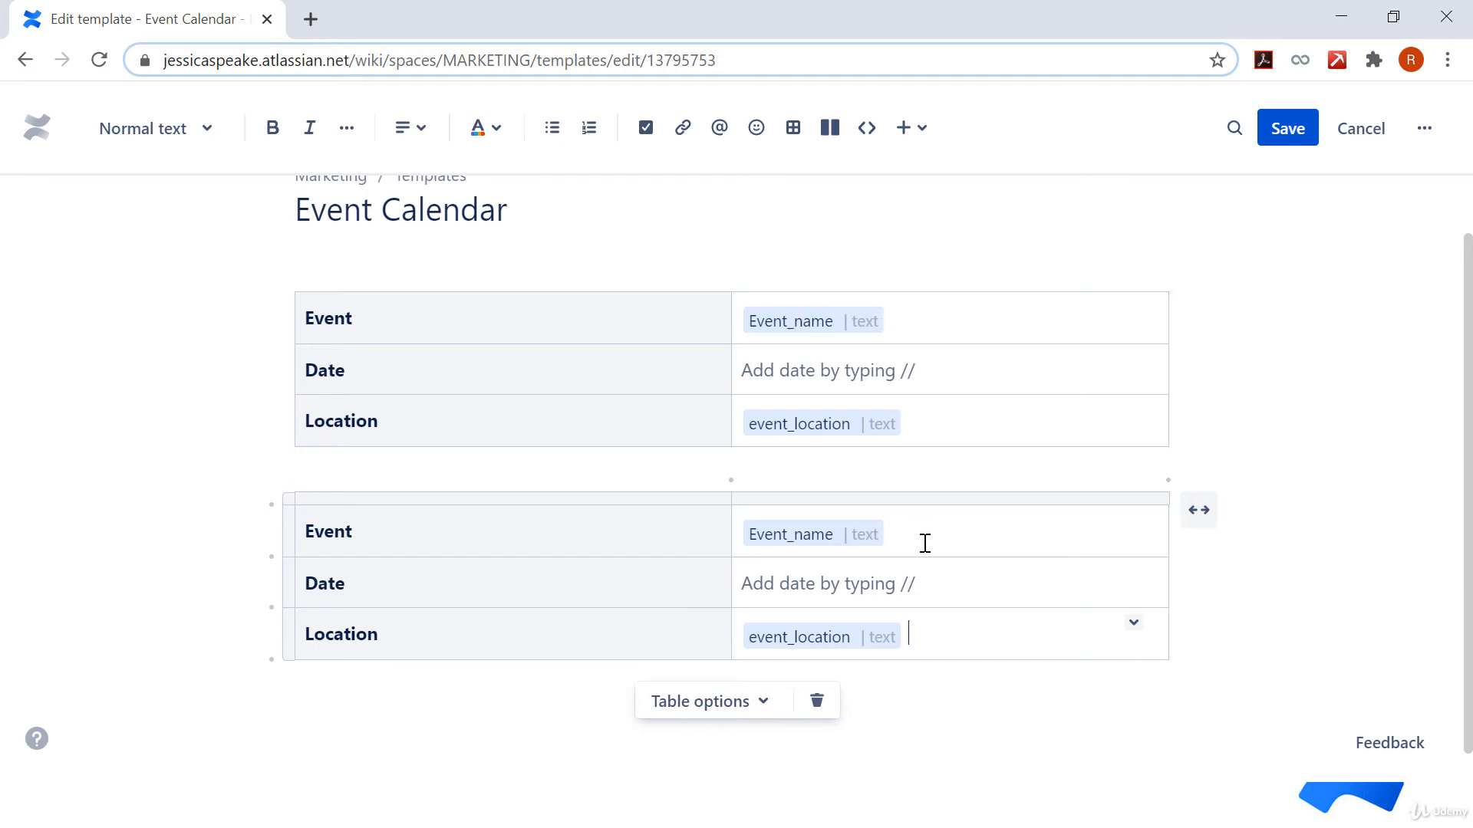
# Step: Rename the variable beside Location in the second table to "Event_name"
pyautogui.click(815, 641)
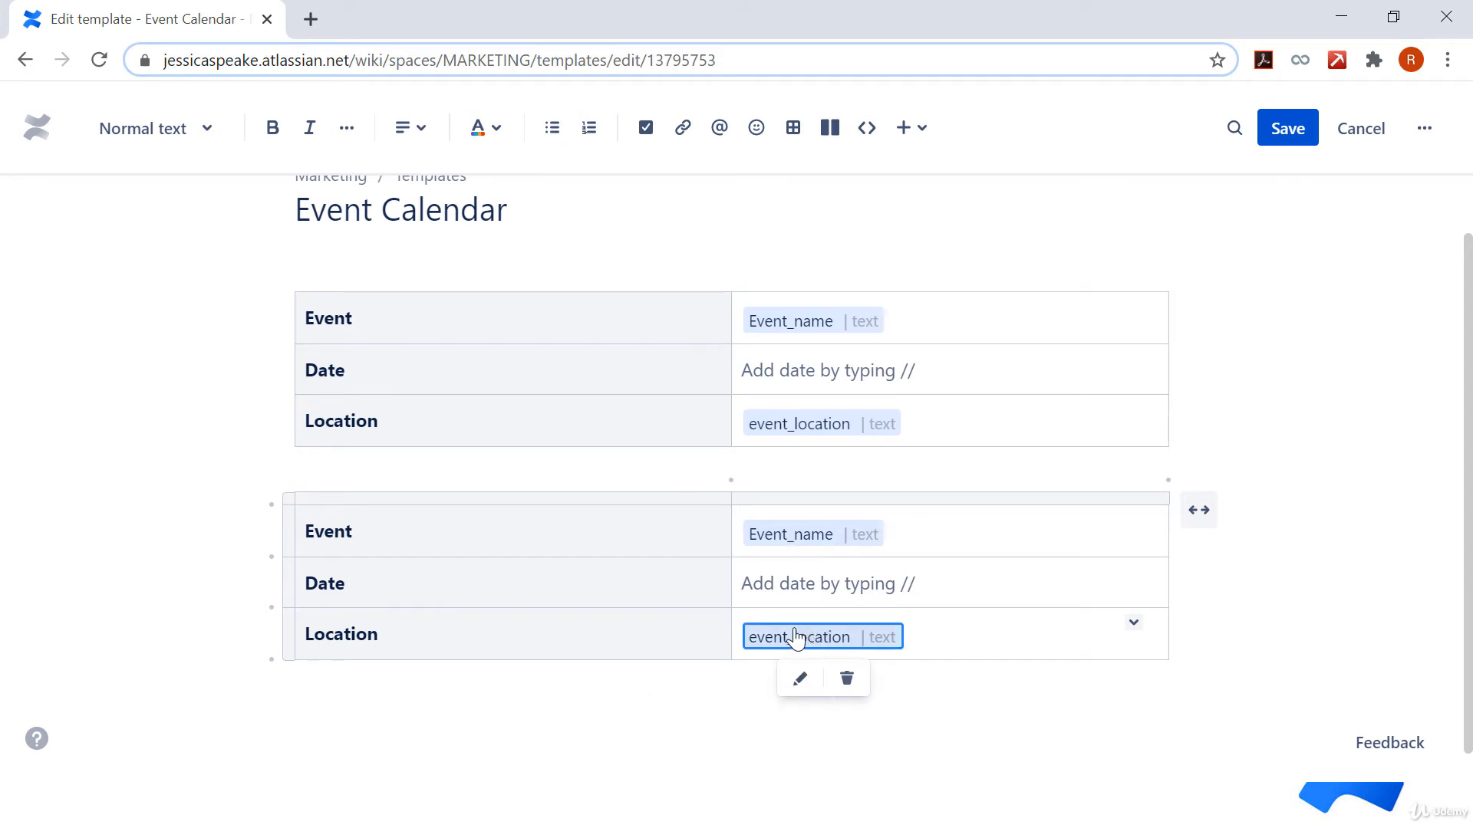
pyautogui.click(800, 679)
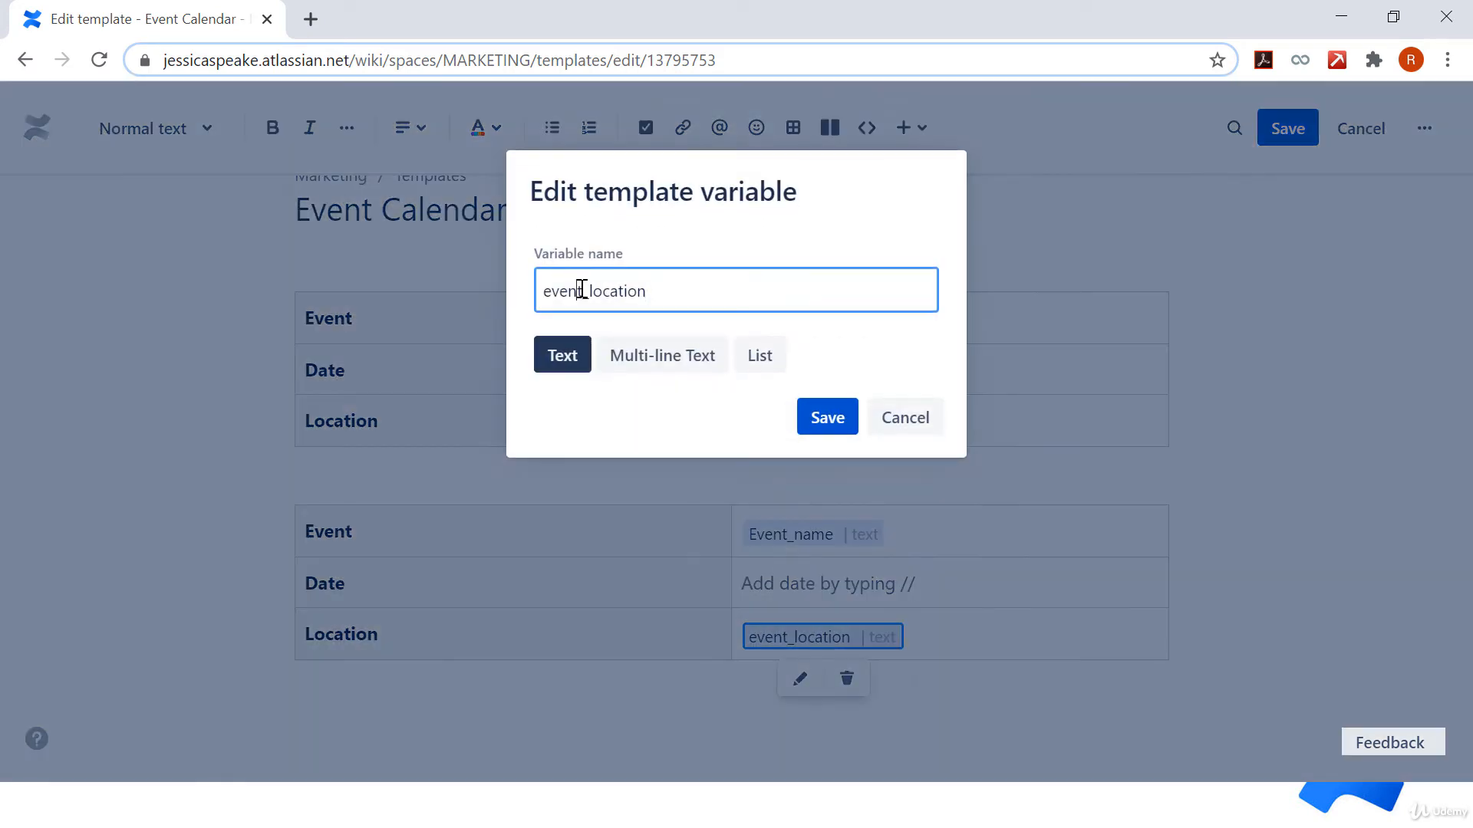
pyautogui.press('BackSpace')
pyautogui.write('E')
pyautogui.press('BackSpace')
pyautogui.press('BackSpace')
pyautogui.press('BackSpace')
pyautogui.press('BackSpace')
pyautogui.press('BackSpace')
pyautogui.press('BackSpace')
pyautogui.press('BackSpace')
pyautogui.press('BackSpace')
pyautogui.press('BackSpace')
pyautogui.write('_name')
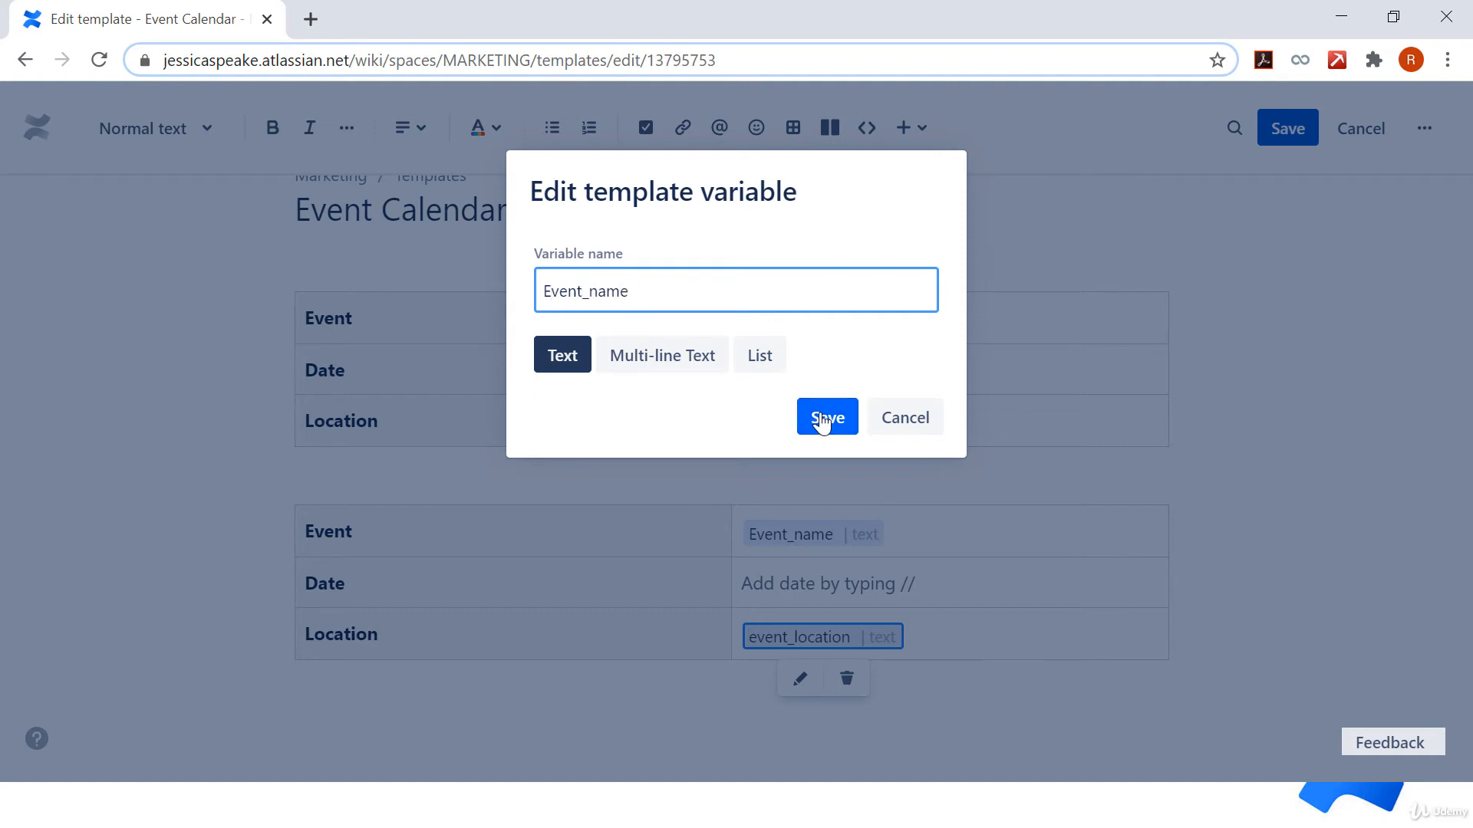
pyautogui.click(822, 421)
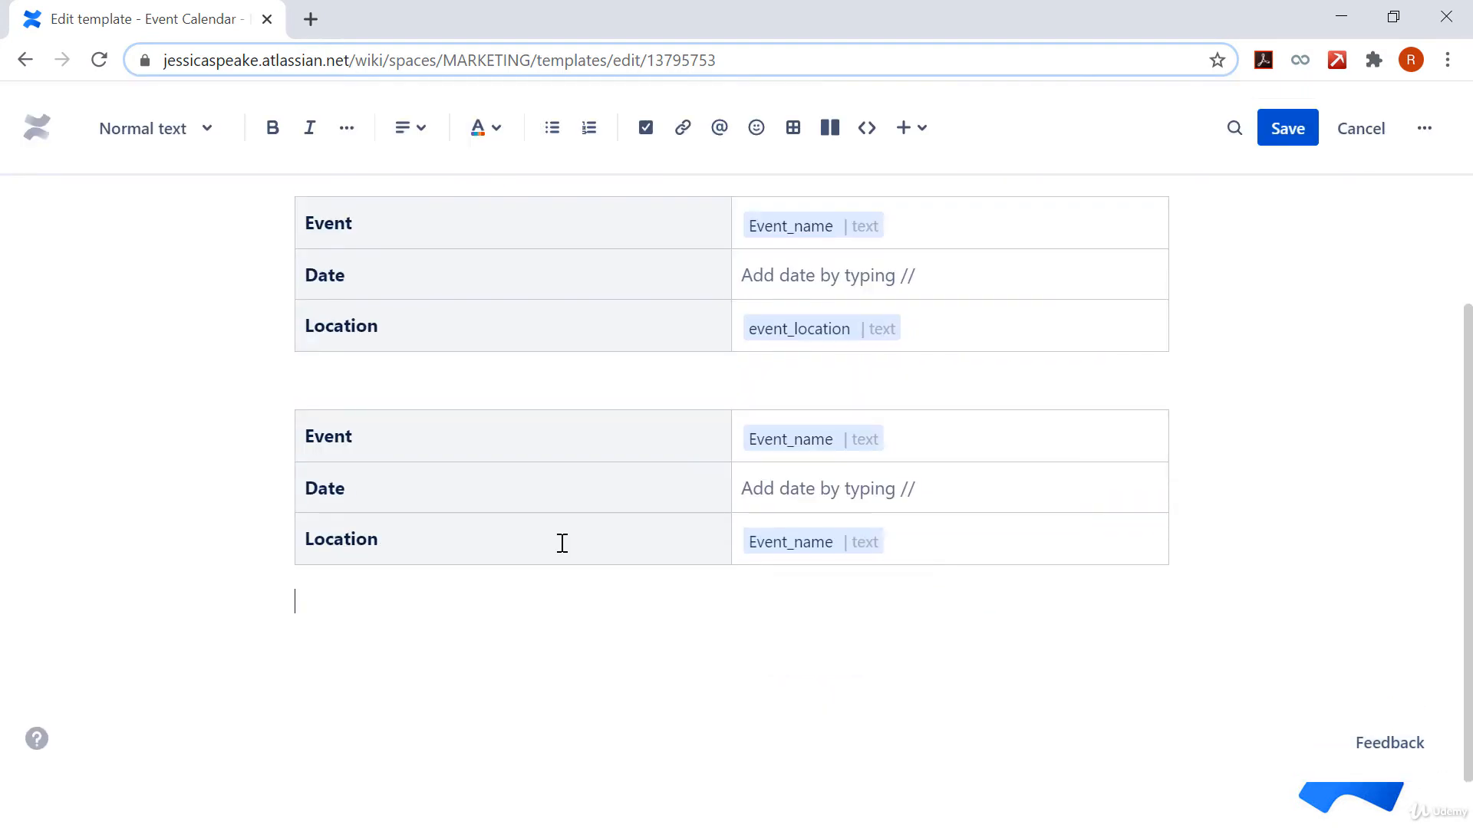
# Step: Copy the second event table and paste it below as a third table
pyautogui.click(357, 443)
pyautogui.moveTo(357, 443); pyautogui.dragTo(976, 556)
pyautogui.click(304, 613)
pyautogui.hotkey('ctrl', 'v')
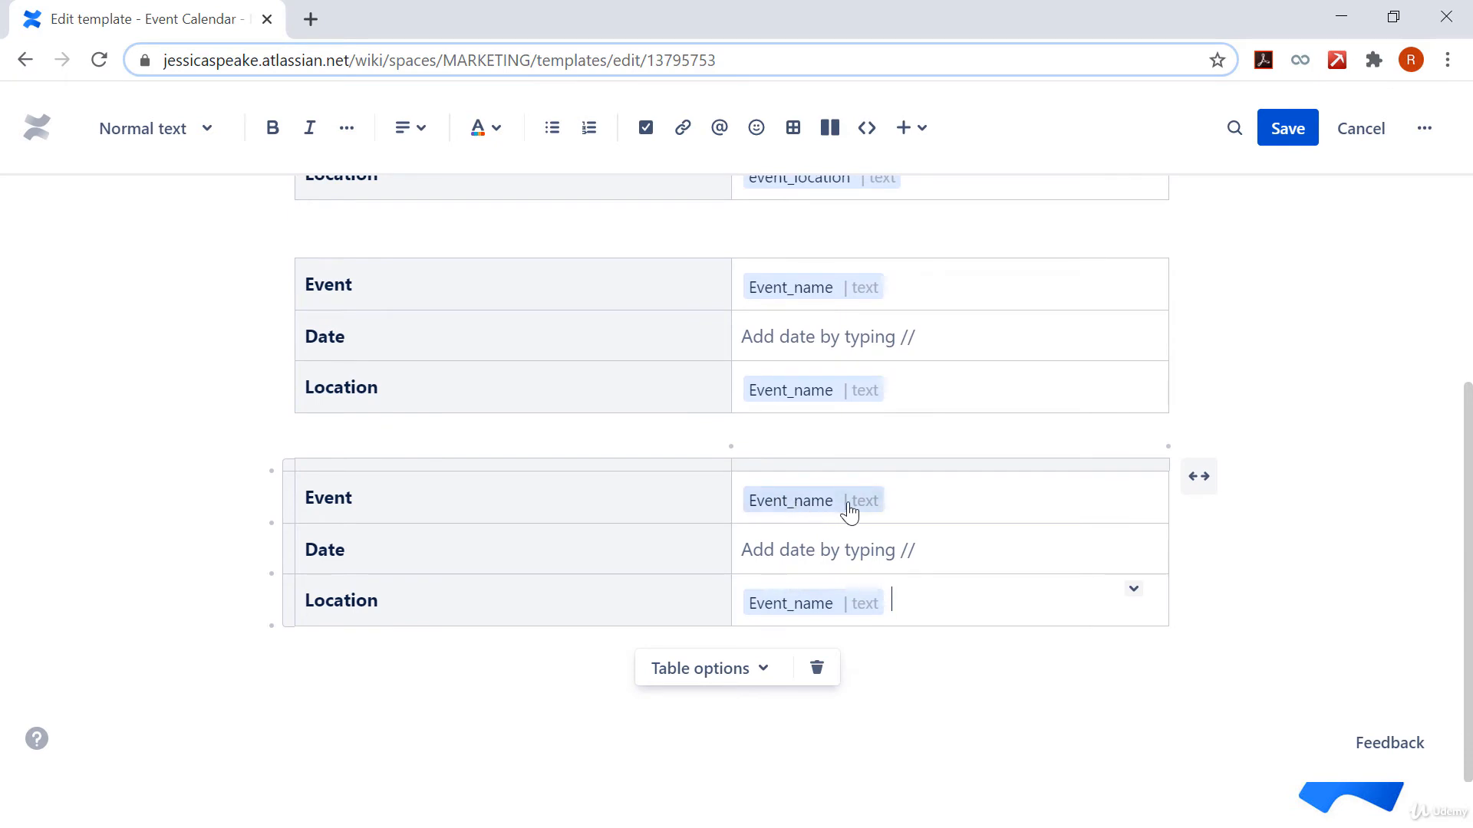
# Step: Change the variable beside Event in the third table to Multi-line Text, displaying 5 rows and 100 columns
pyautogui.click(796, 514)
pyautogui.click(791, 543)
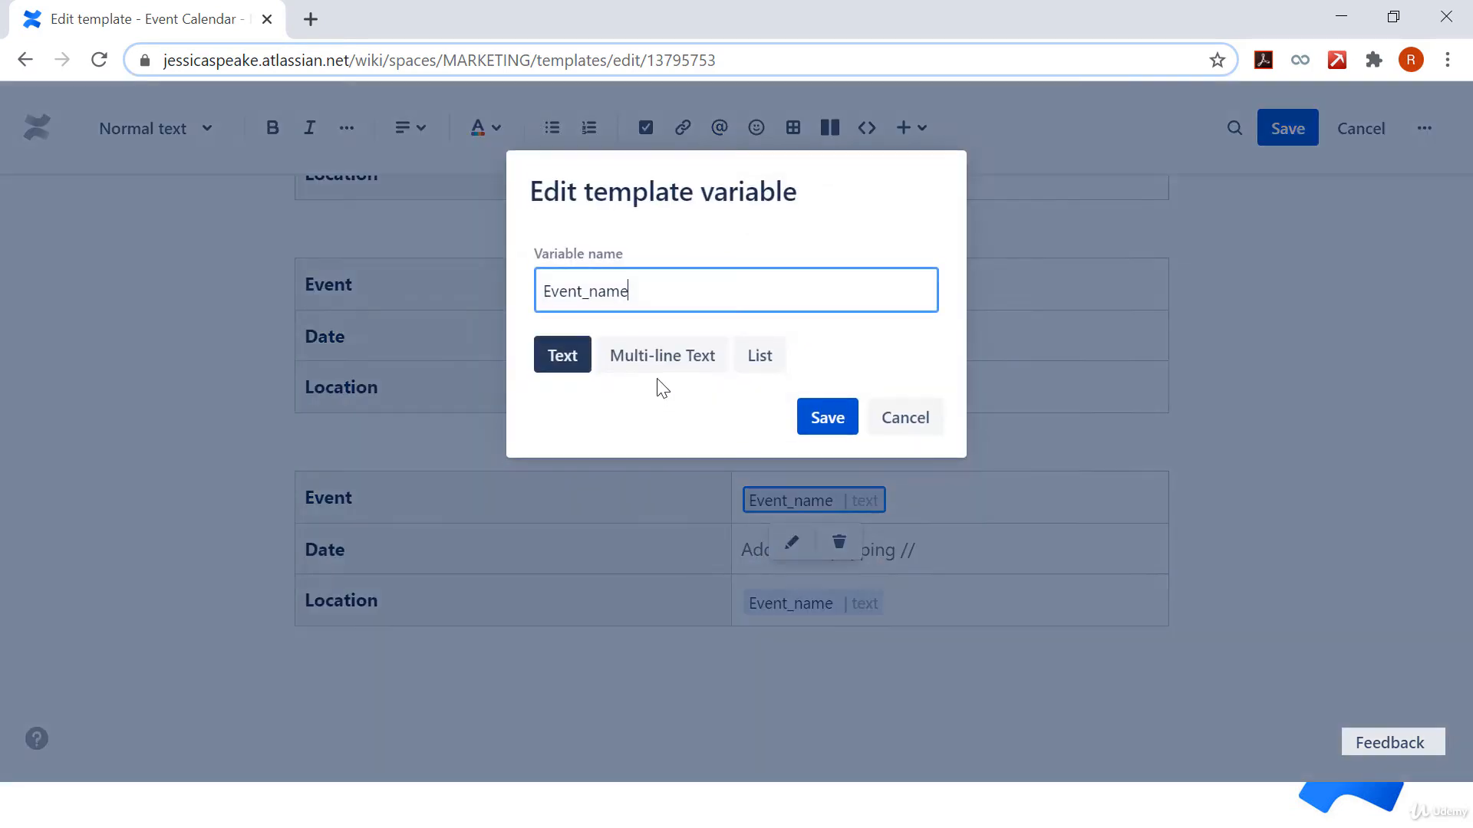
pyautogui.click(640, 372)
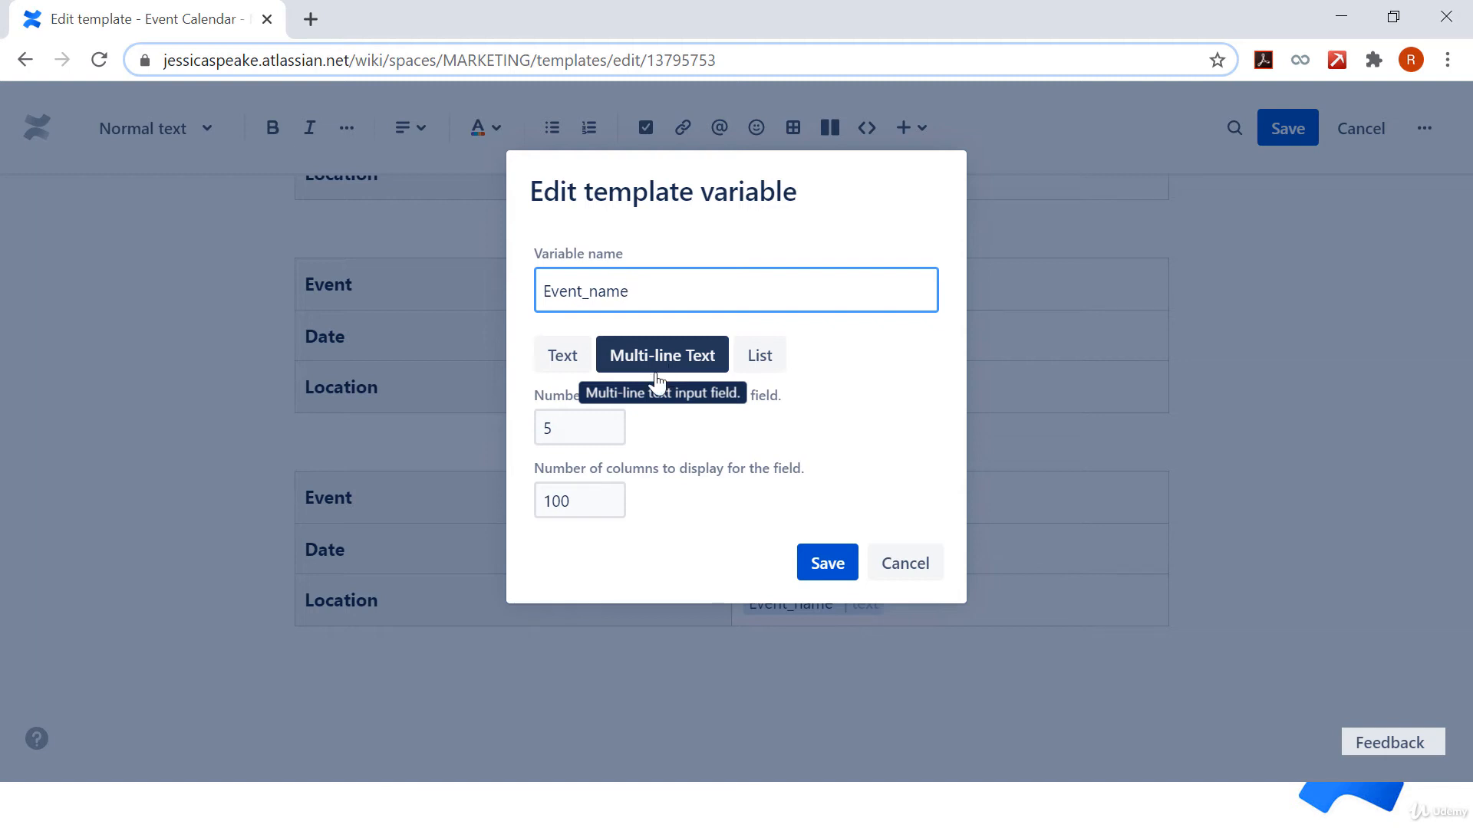
pyautogui.click(577, 428)
pyautogui.click(591, 512)
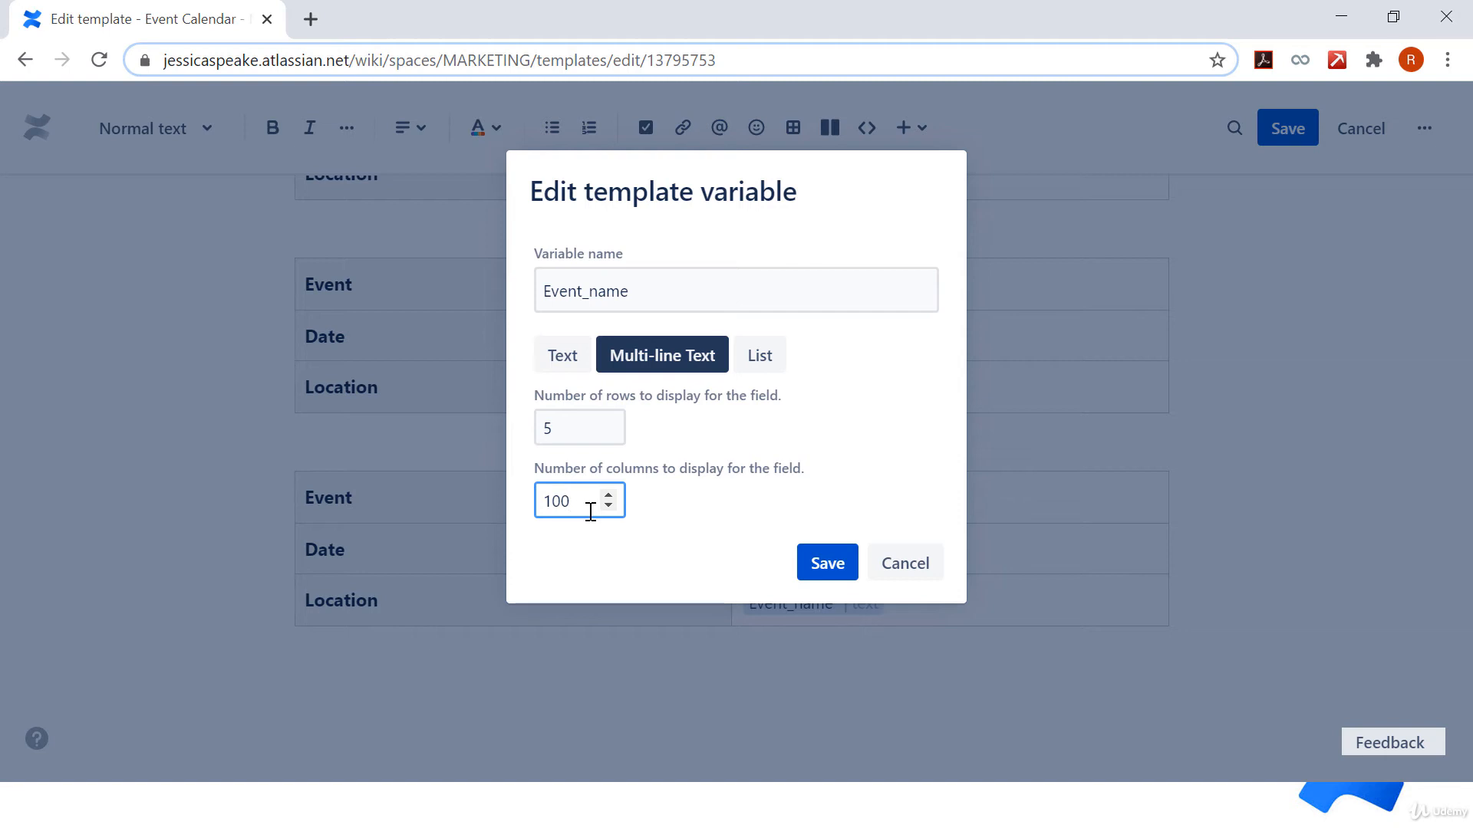
pyautogui.click(575, 428)
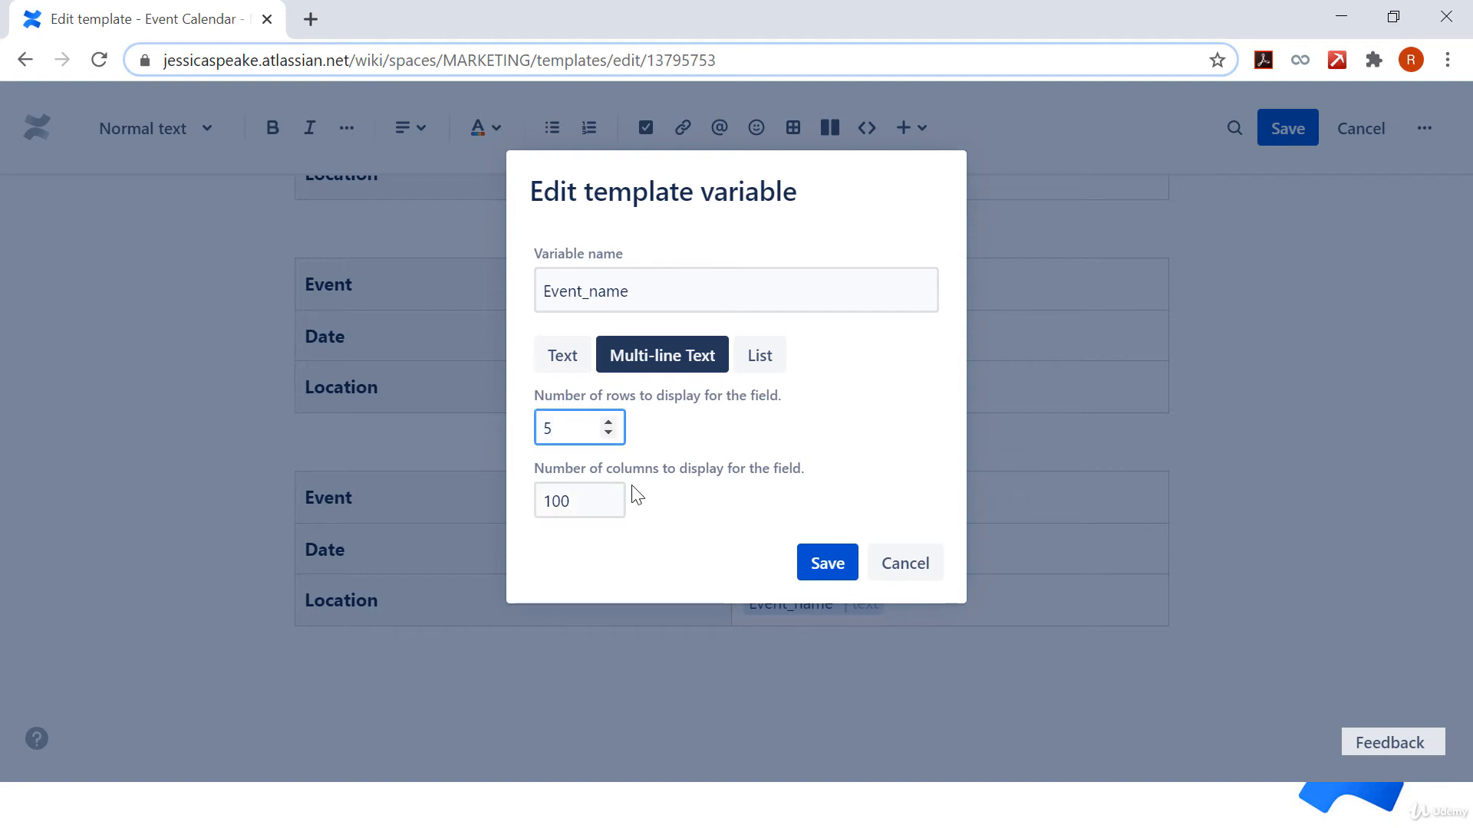
pyautogui.click(828, 562)
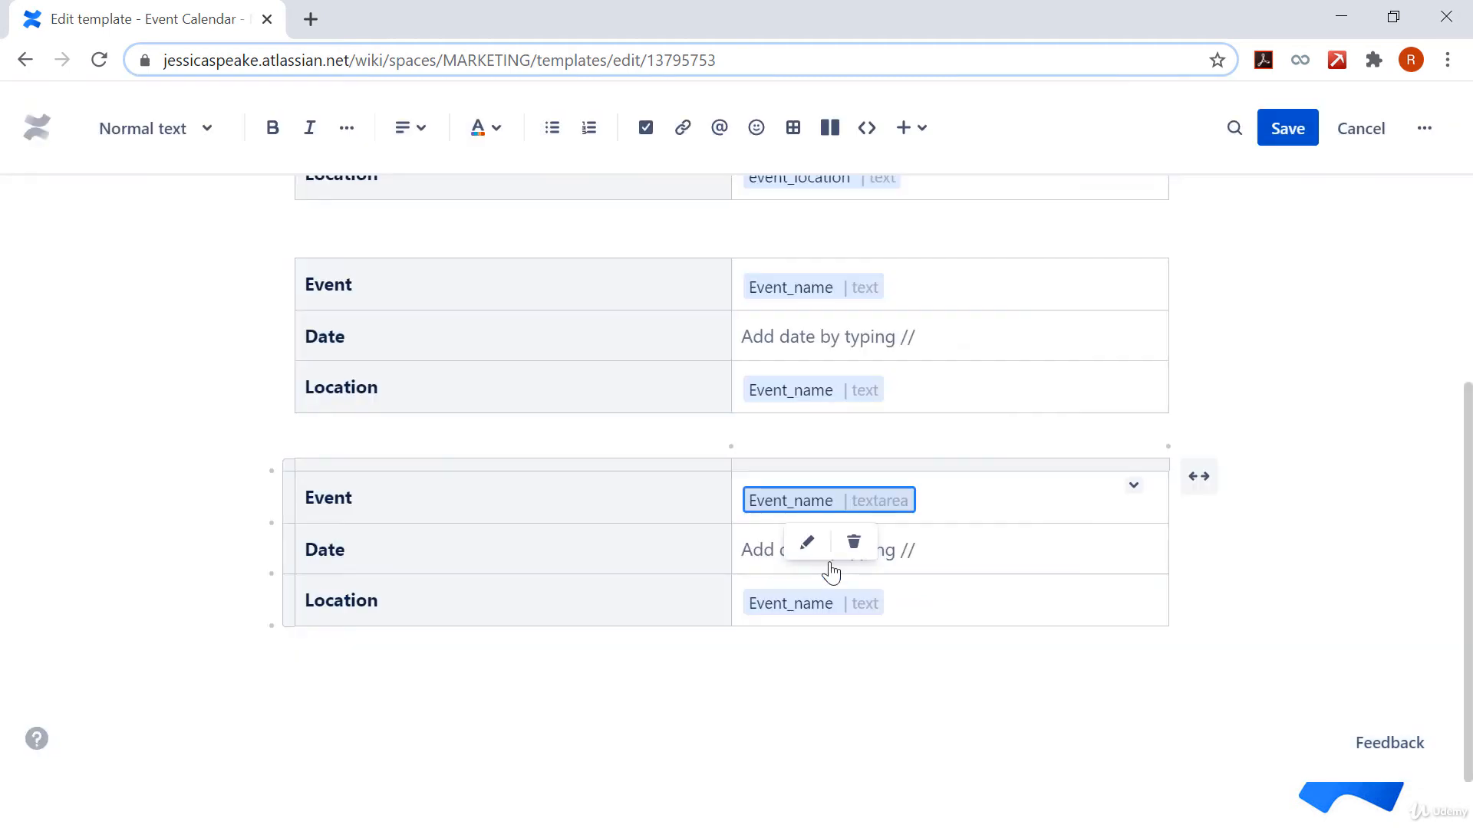
# Step: Copy the third event table and paste it below as a fourth table
pyautogui.click(533, 519)
pyautogui.moveTo(533, 519); pyautogui.dragTo(970, 591)
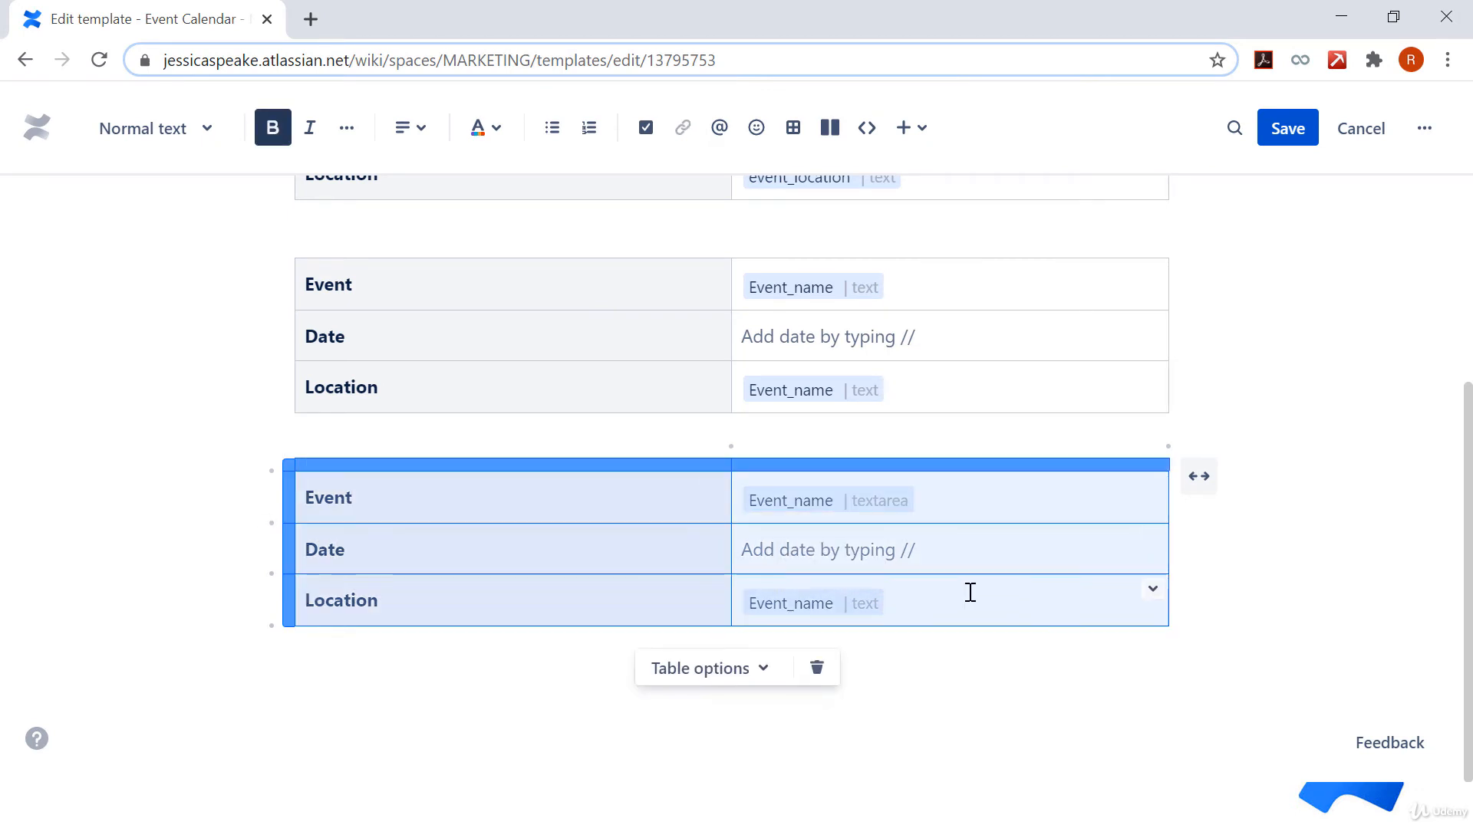
pyautogui.click(288, 731)
pyautogui.scroll(-1, 321, 699)
pyautogui.hotkey('ctrl', 'v')
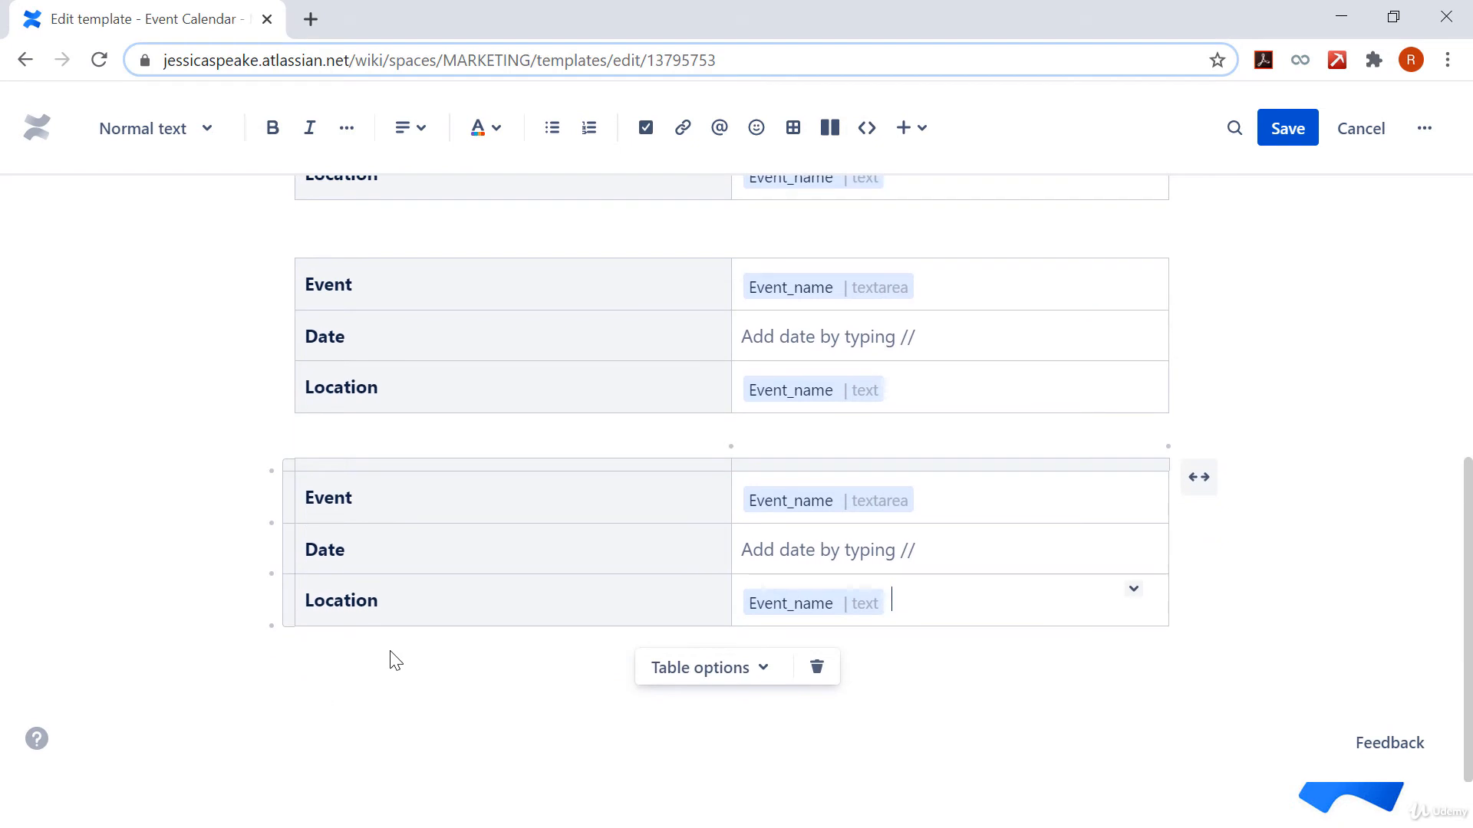
# Step: Change the variable beside Event in the fourth table to a List with the items Event 1, Event 2, Event 3
pyautogui.click(778, 508)
pyautogui.click(806, 545)
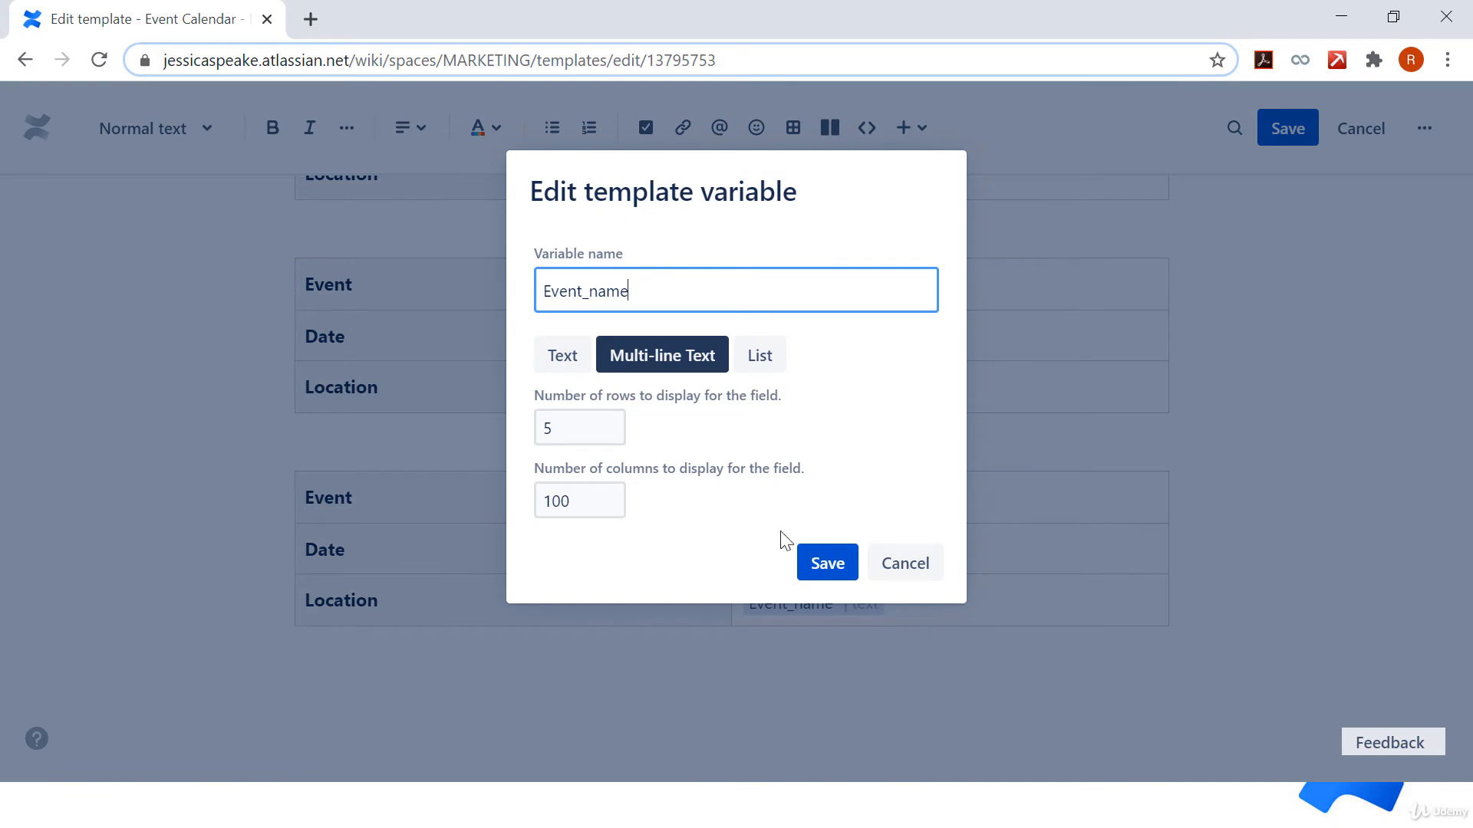
pyautogui.click(759, 357)
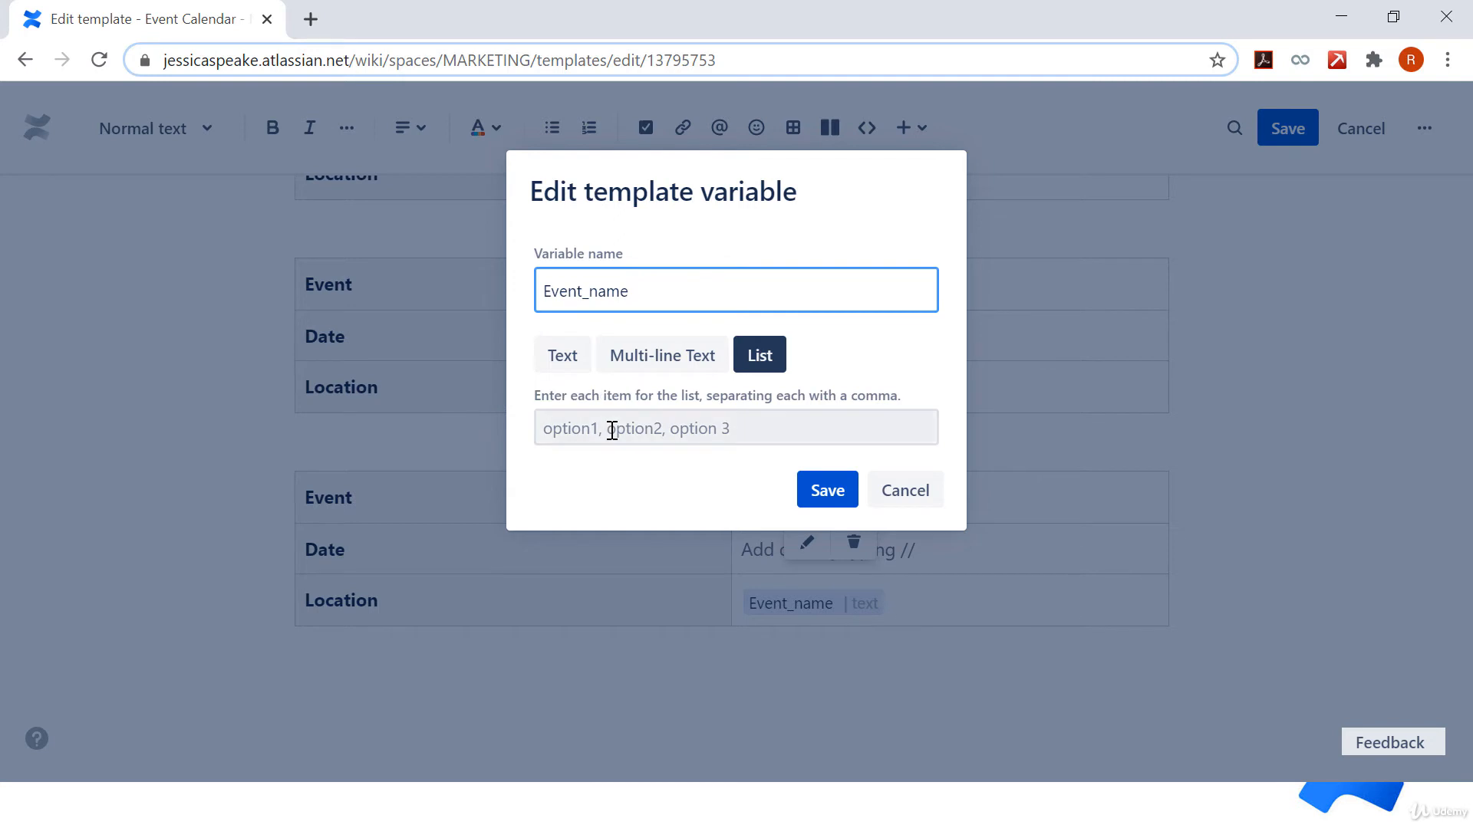
pyautogui.click(801, 413)
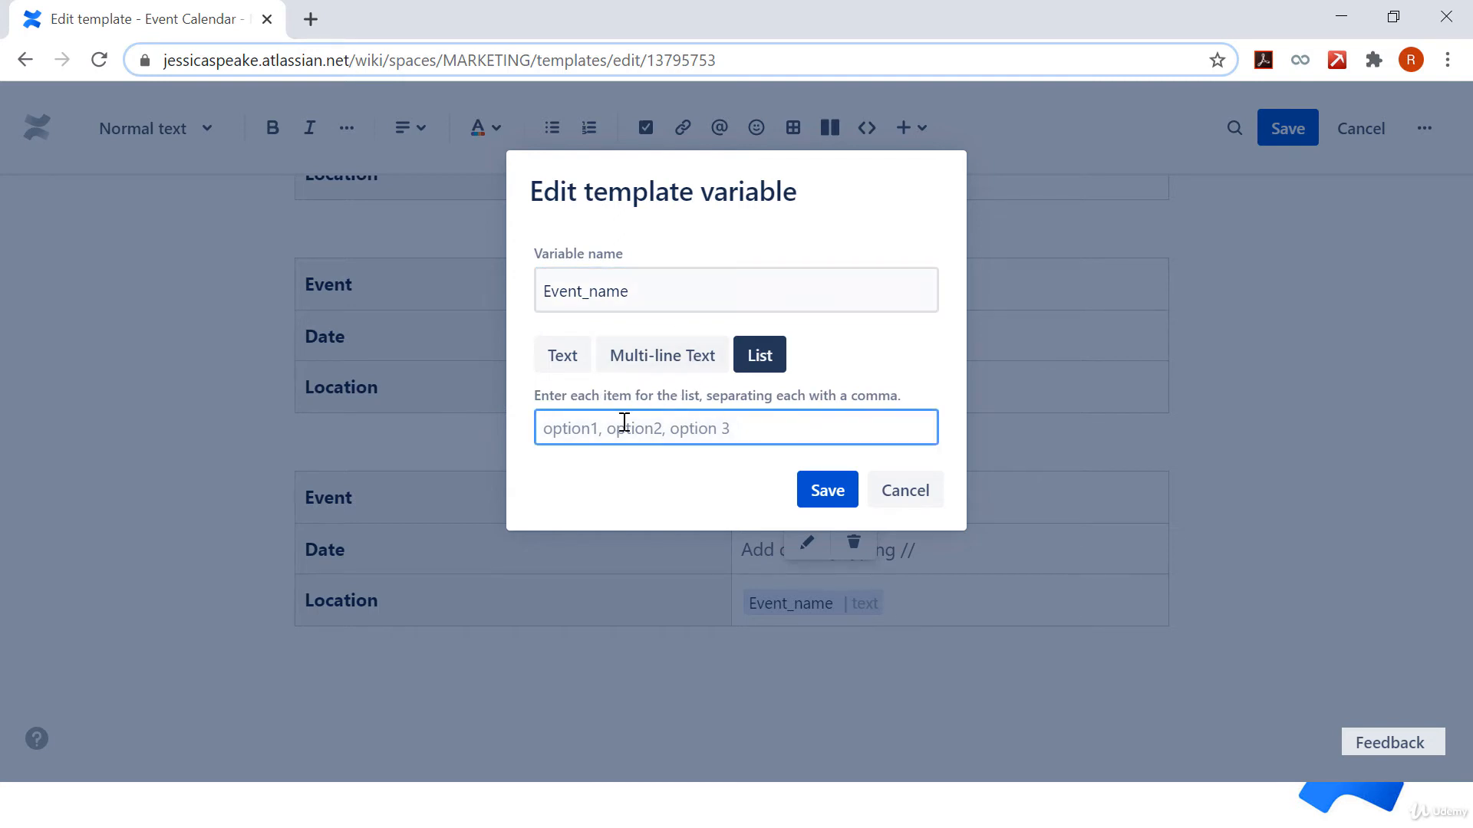
pyautogui.write('Event 1, Event 2, Event 3')
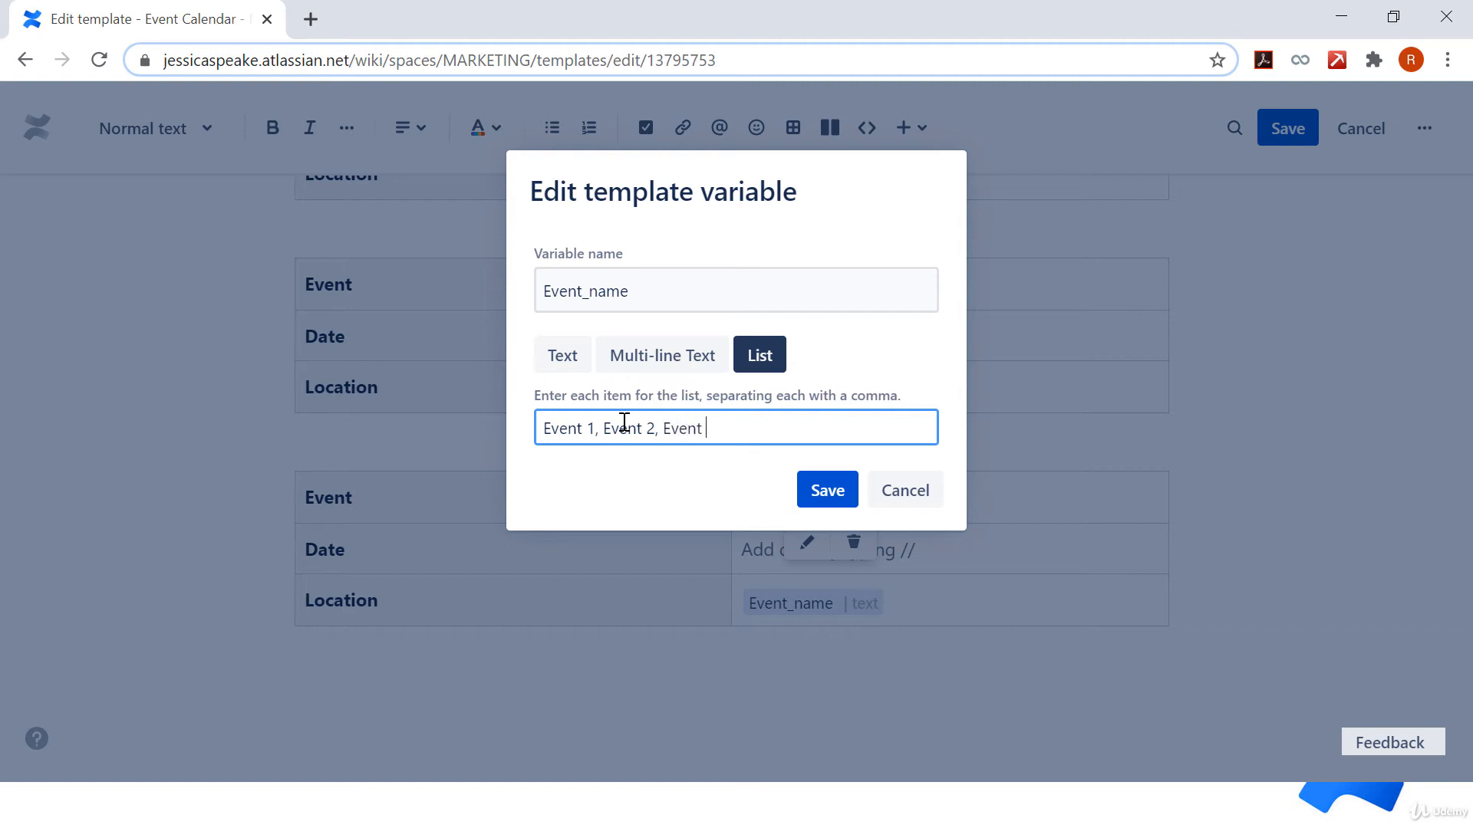
pyautogui.click(817, 497)
# Step: Rename the fourth table's Location variable to "Event_location" and make it a List with items including Location 1 and location 2
pyautogui.click(790, 603)
pyautogui.click(791, 646)
pyautogui.click(583, 305)
pyautogui.moveTo(646, 282); pyautogui.dragTo(587, 286)
pyautogui.write('locatio')
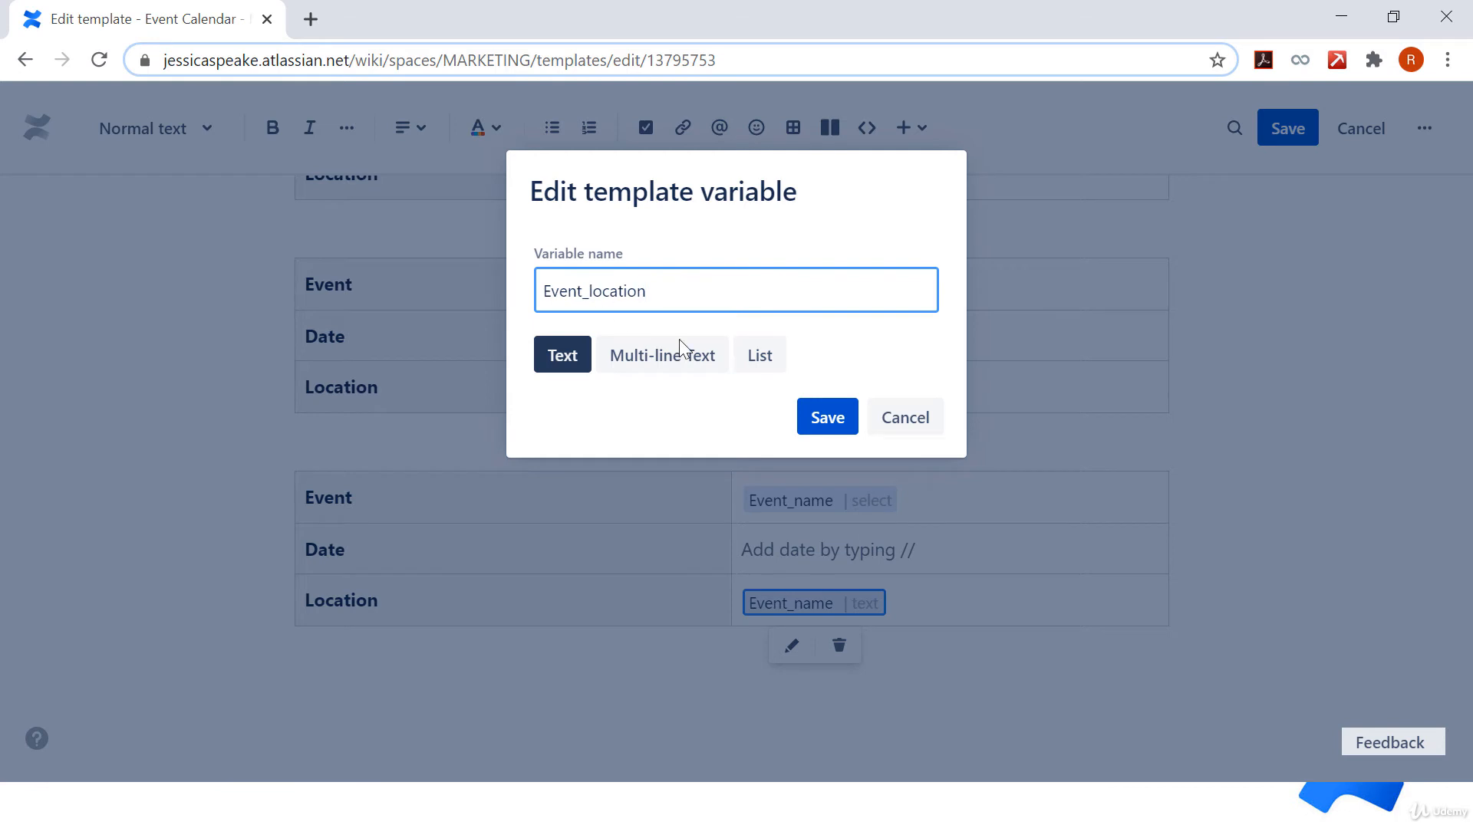
pyautogui.click(758, 357)
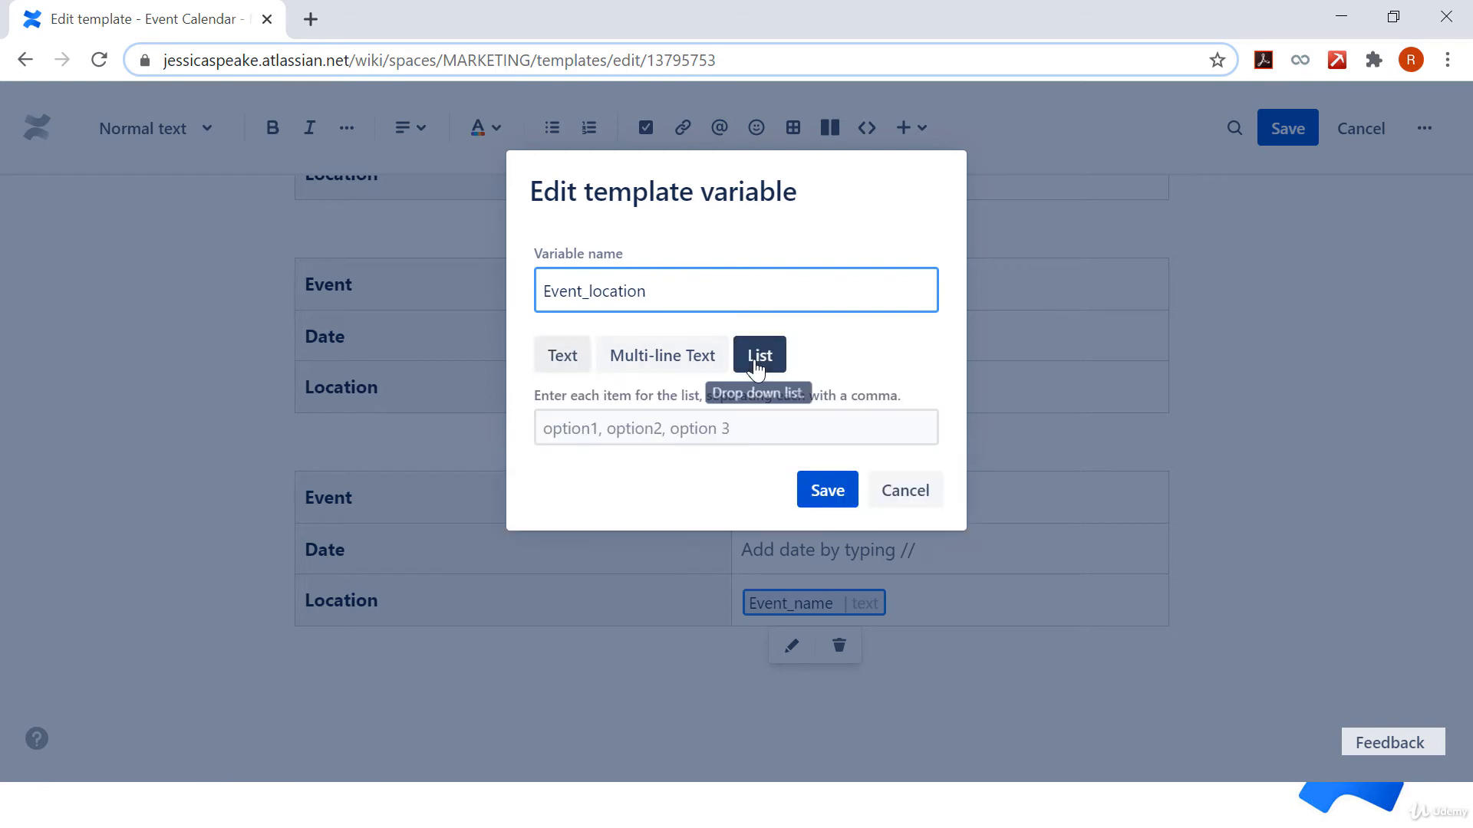
pyautogui.click(713, 434)
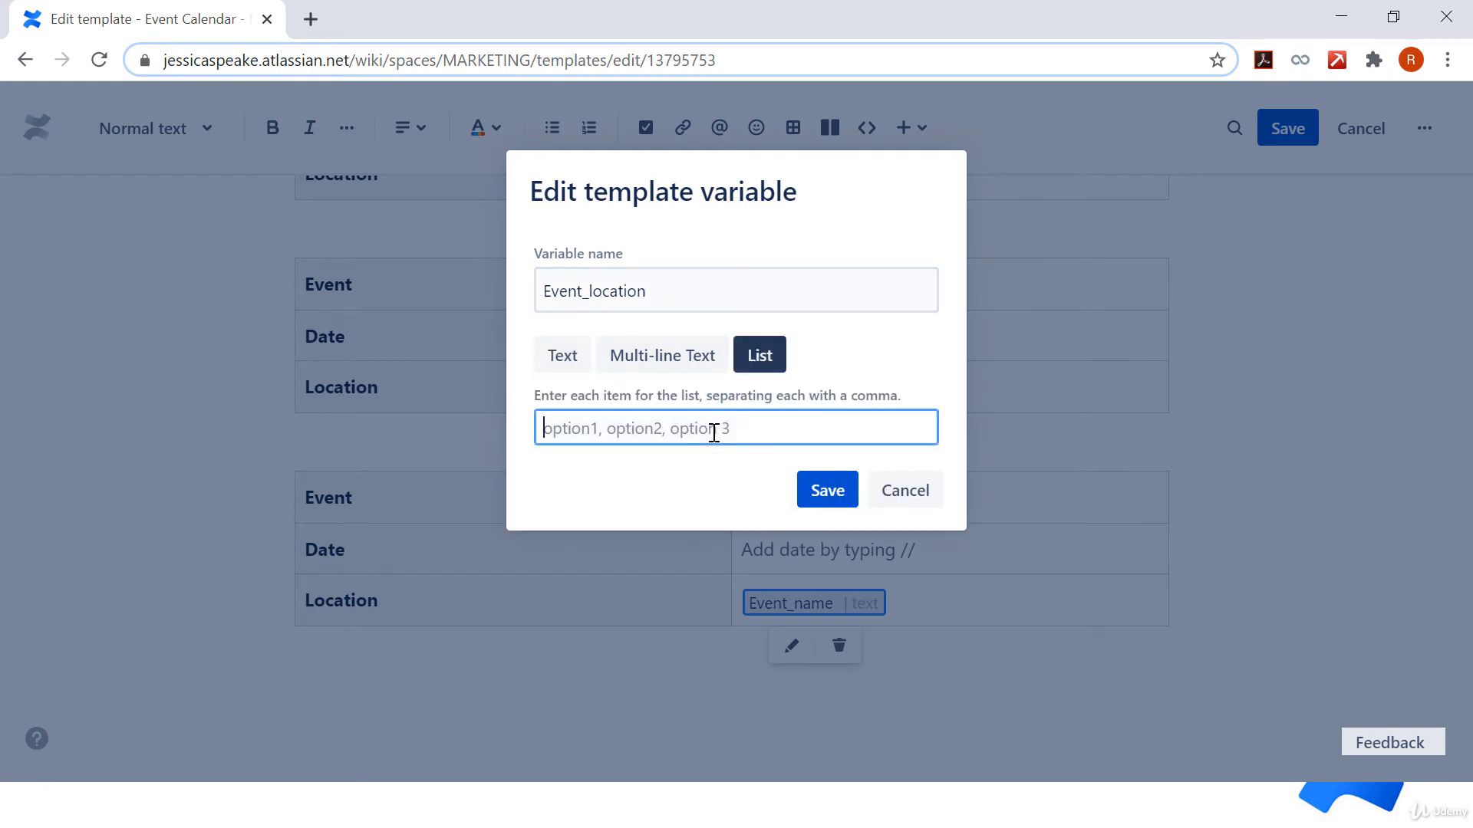
pyautogui.write('Location 1 , location 2, locati')
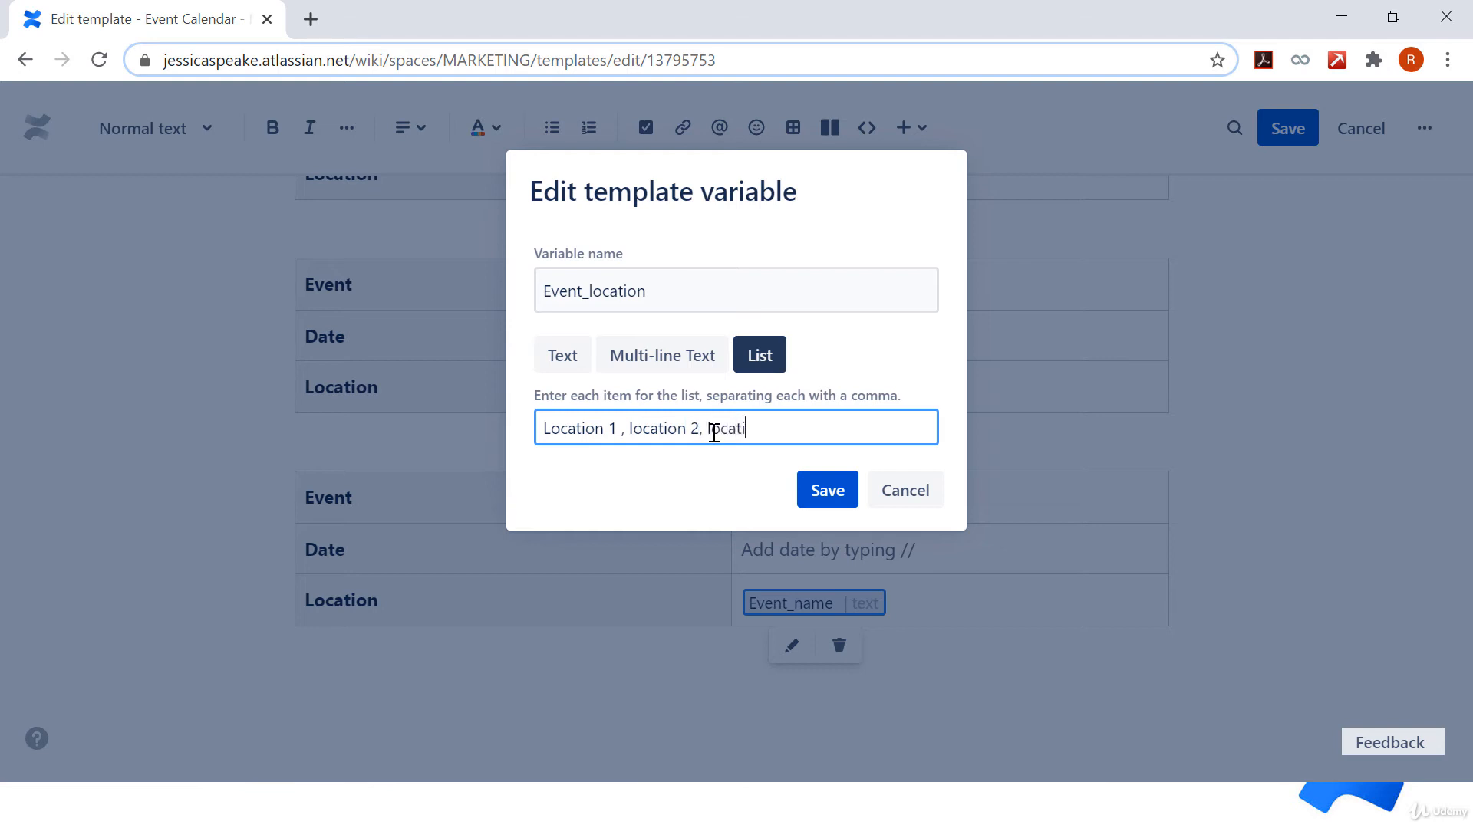
pyautogui.click(821, 492)
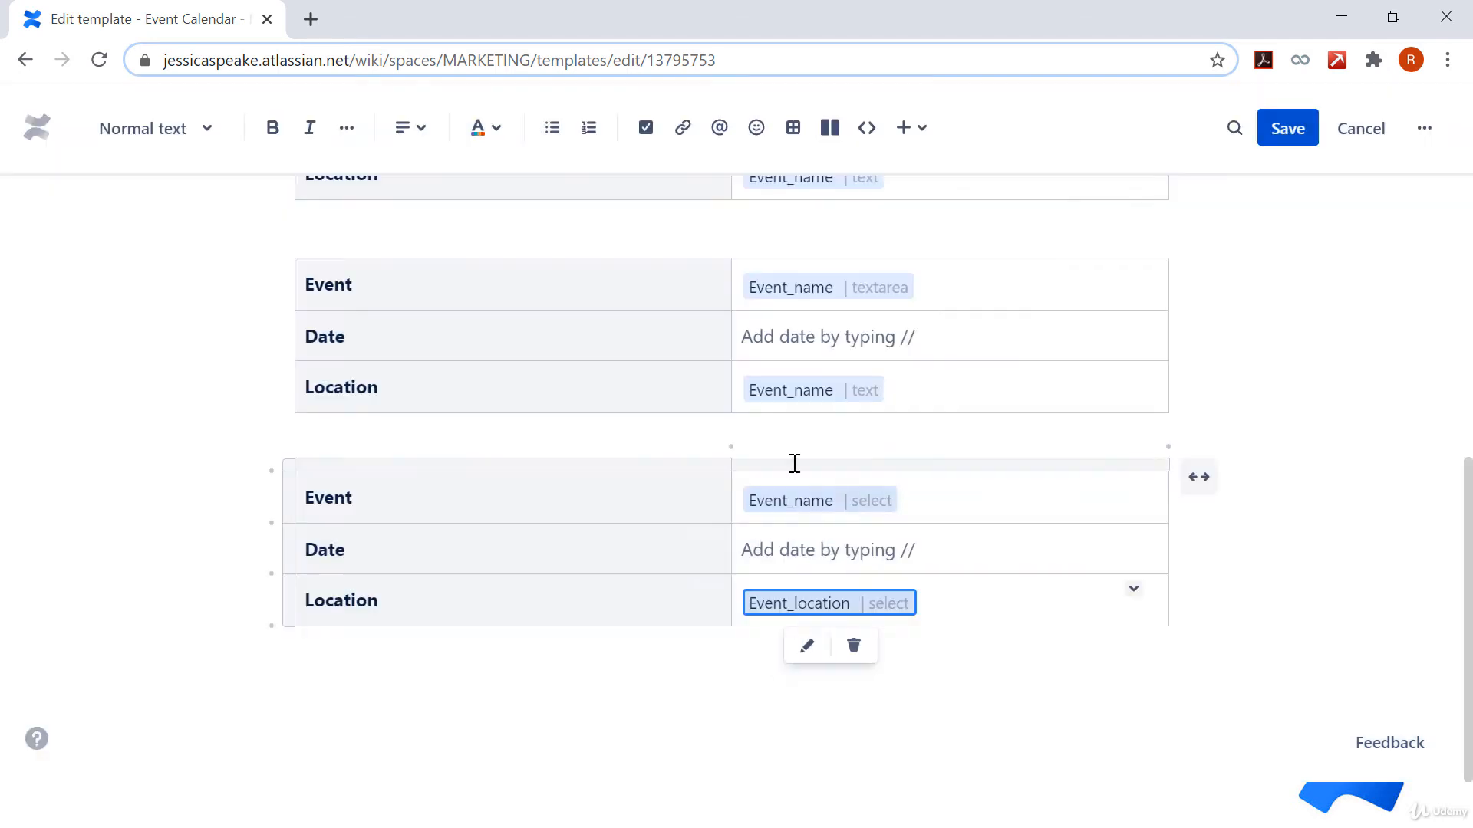
# Step: Rename the variable beside Location in the third table to "Event_location"
pyautogui.click(822, 401)
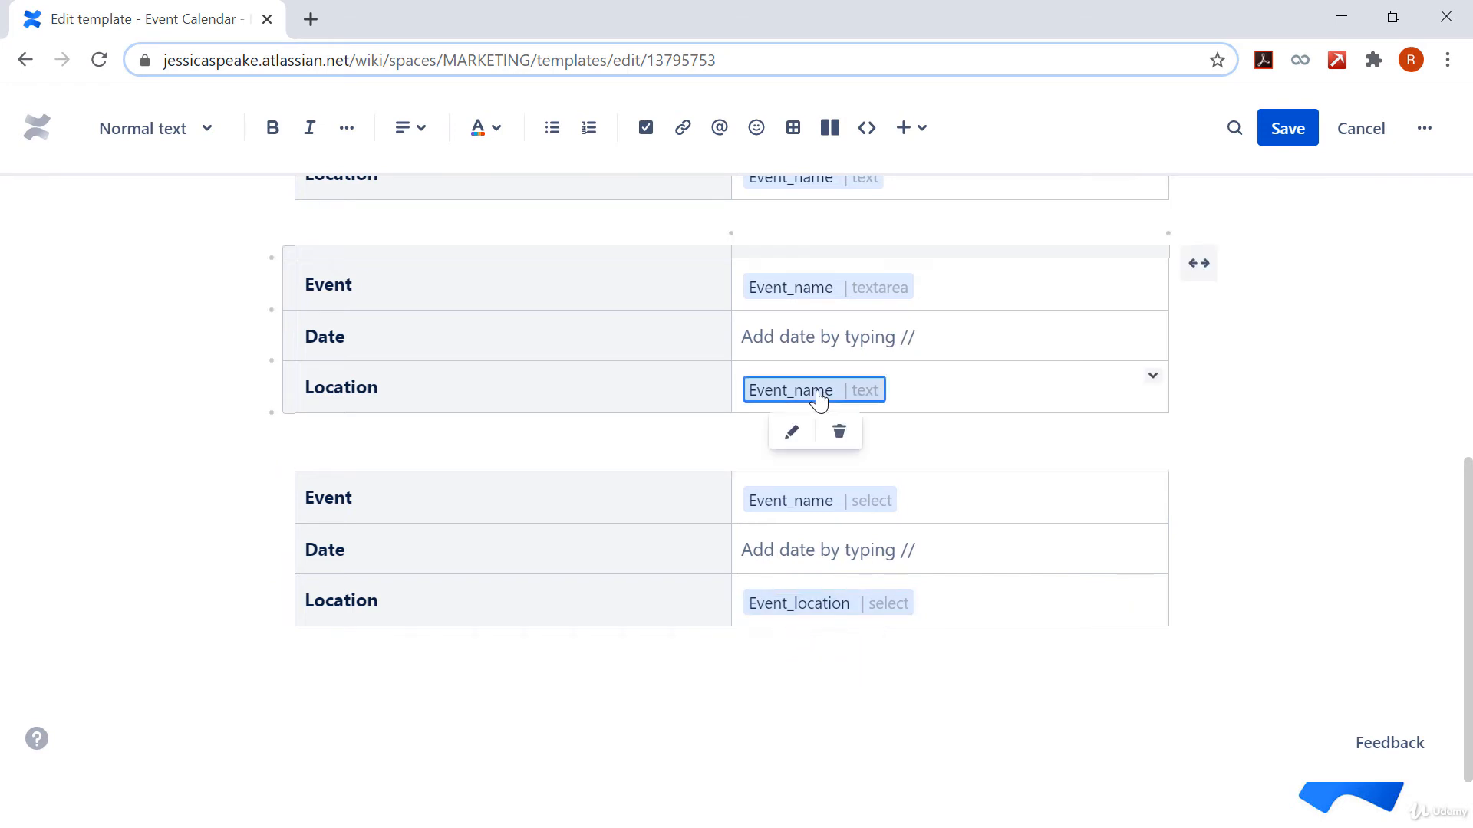
pyautogui.click(787, 436)
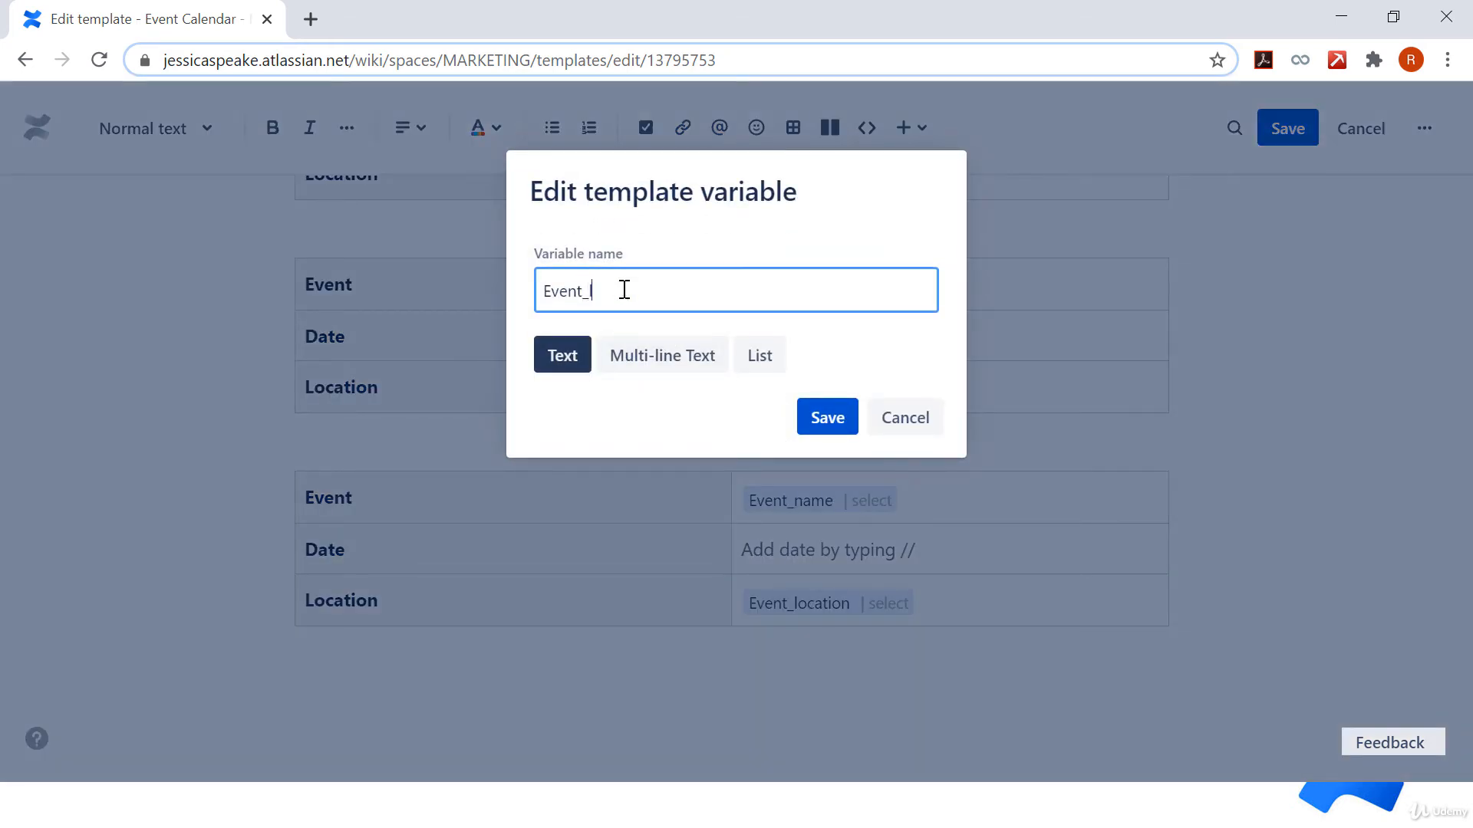
pyautogui.click(816, 415)
# Step: Review the variables in all four event tables, then try to save the template and dismiss the notification
pyautogui.scroll(5, 764, 342)
pyautogui.scroll(1, 765, 345)
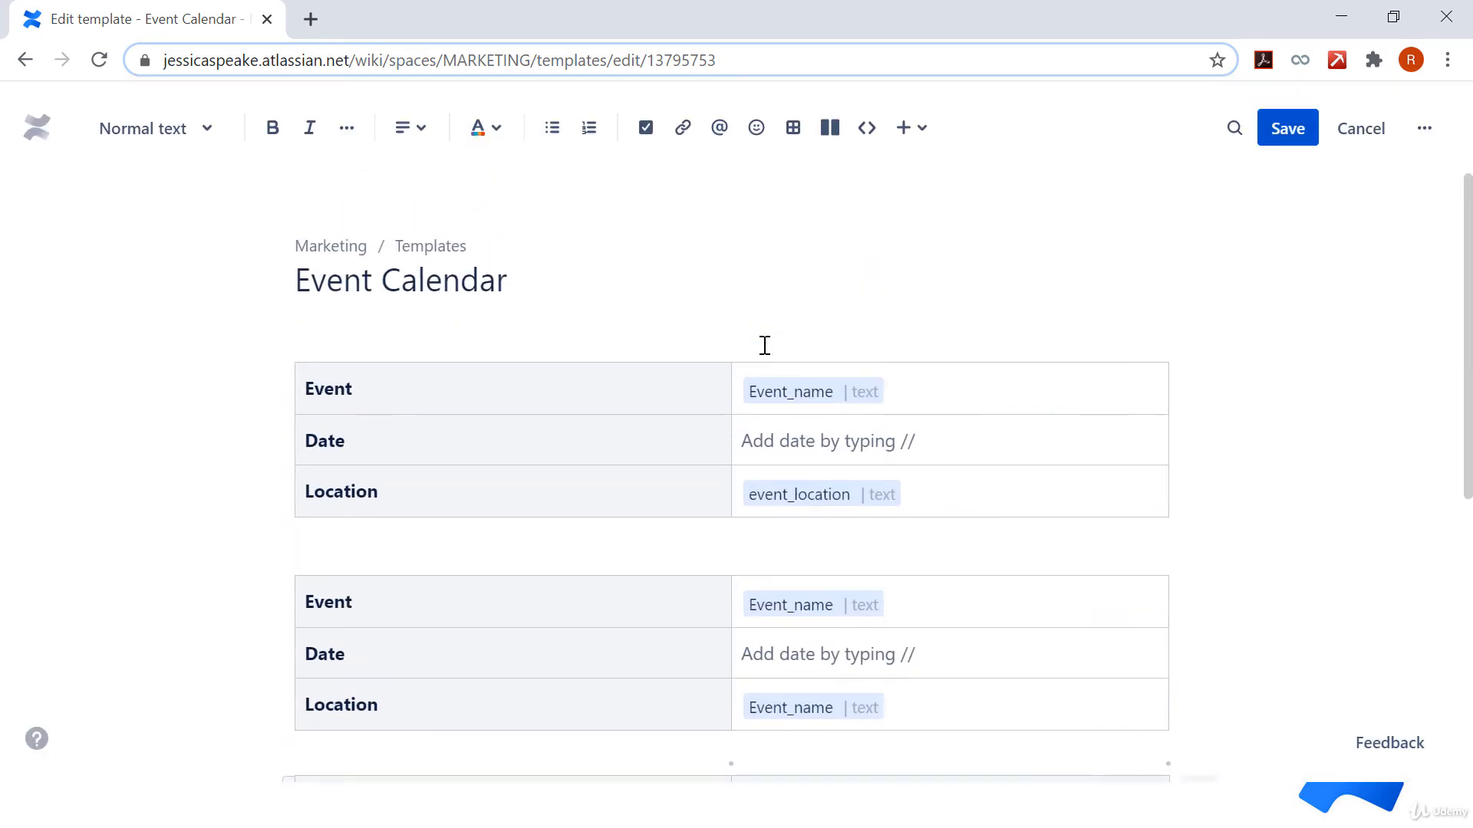
pyautogui.scroll(-3, 764, 345)
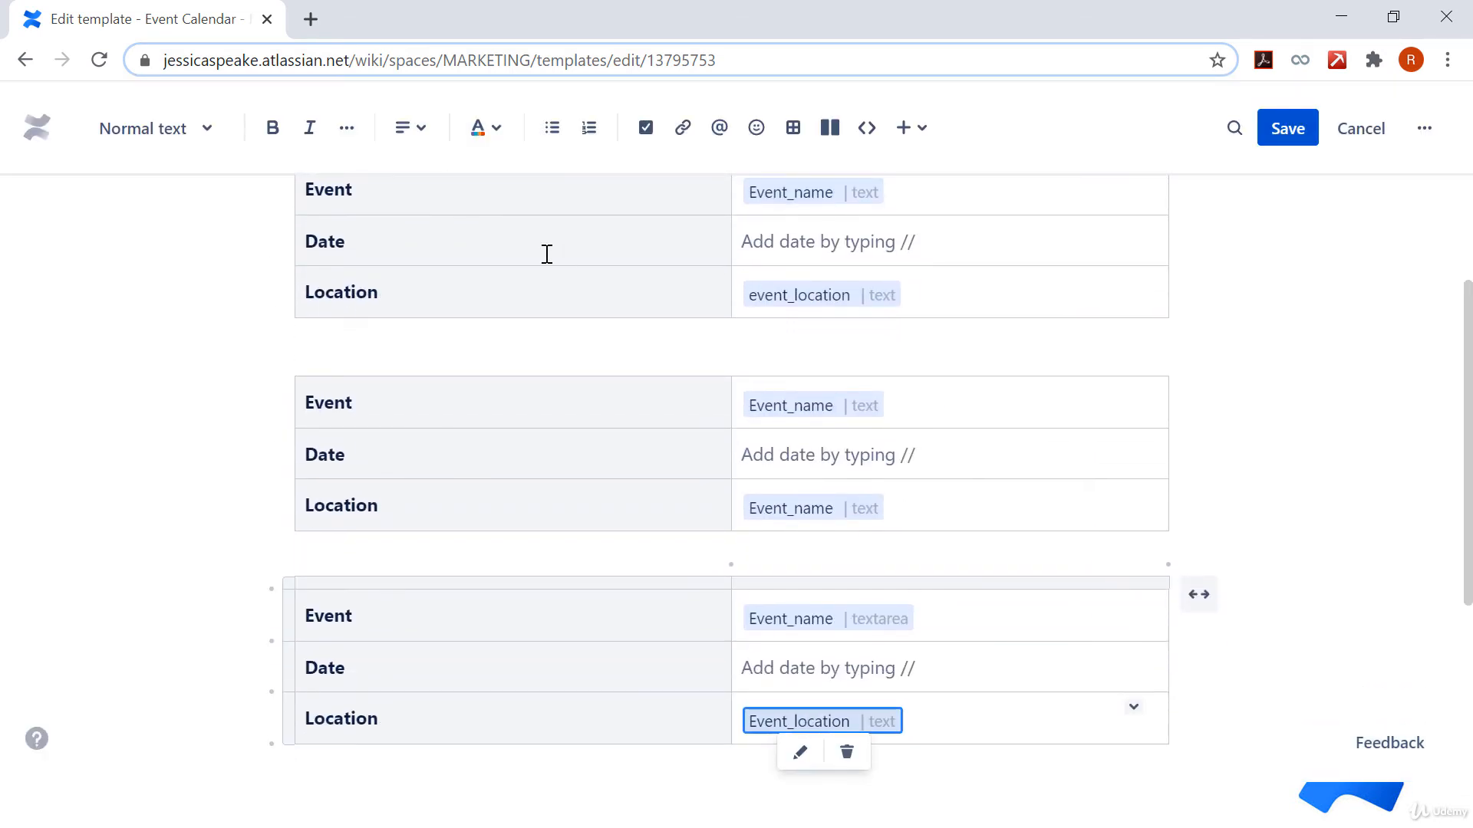
pyautogui.scroll(3, 547, 254)
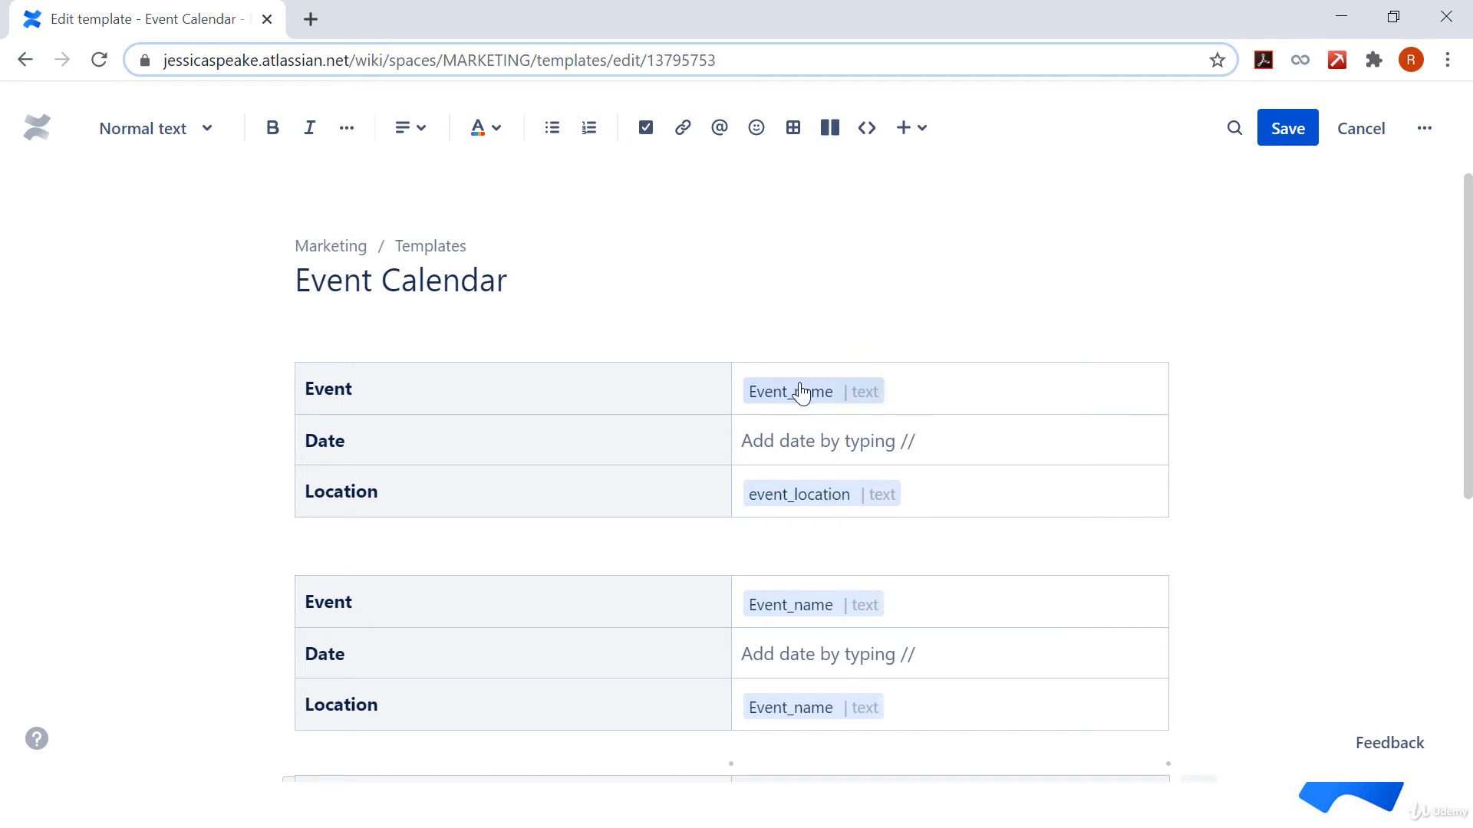
pyautogui.scroll(-2, 785, 626)
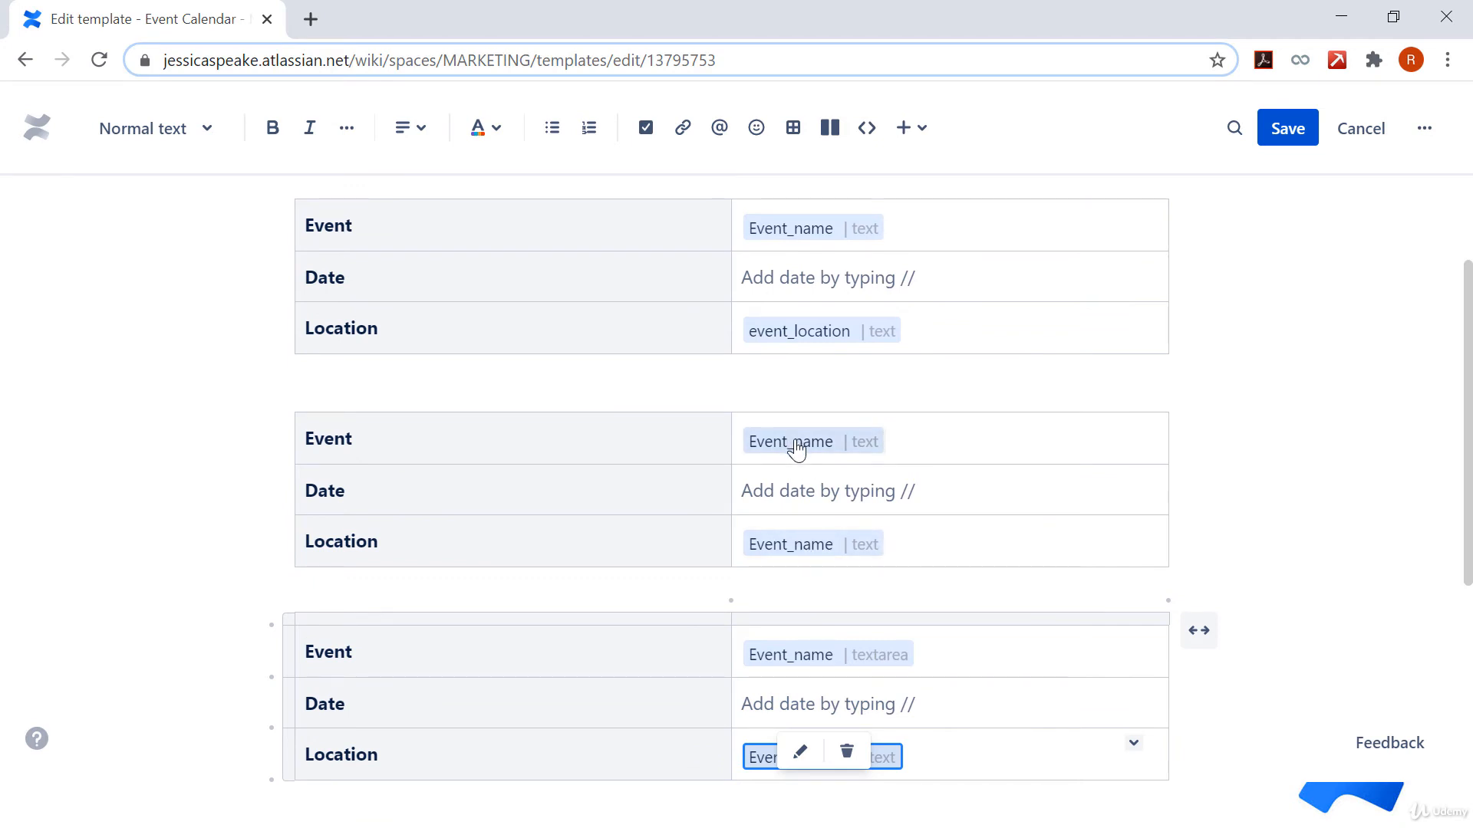
pyautogui.scroll(-3, 796, 449)
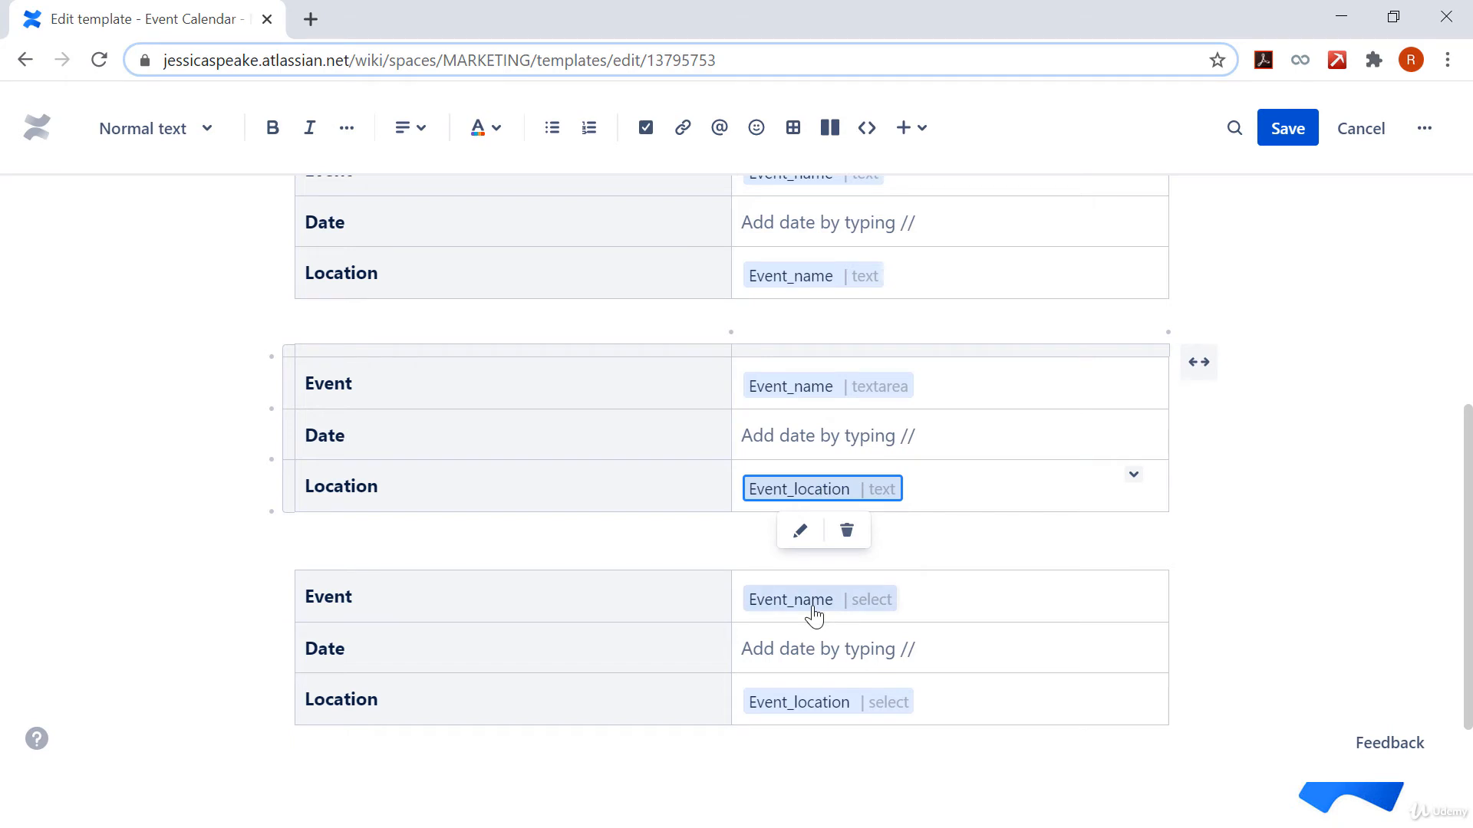
pyautogui.scroll(-2, 813, 609)
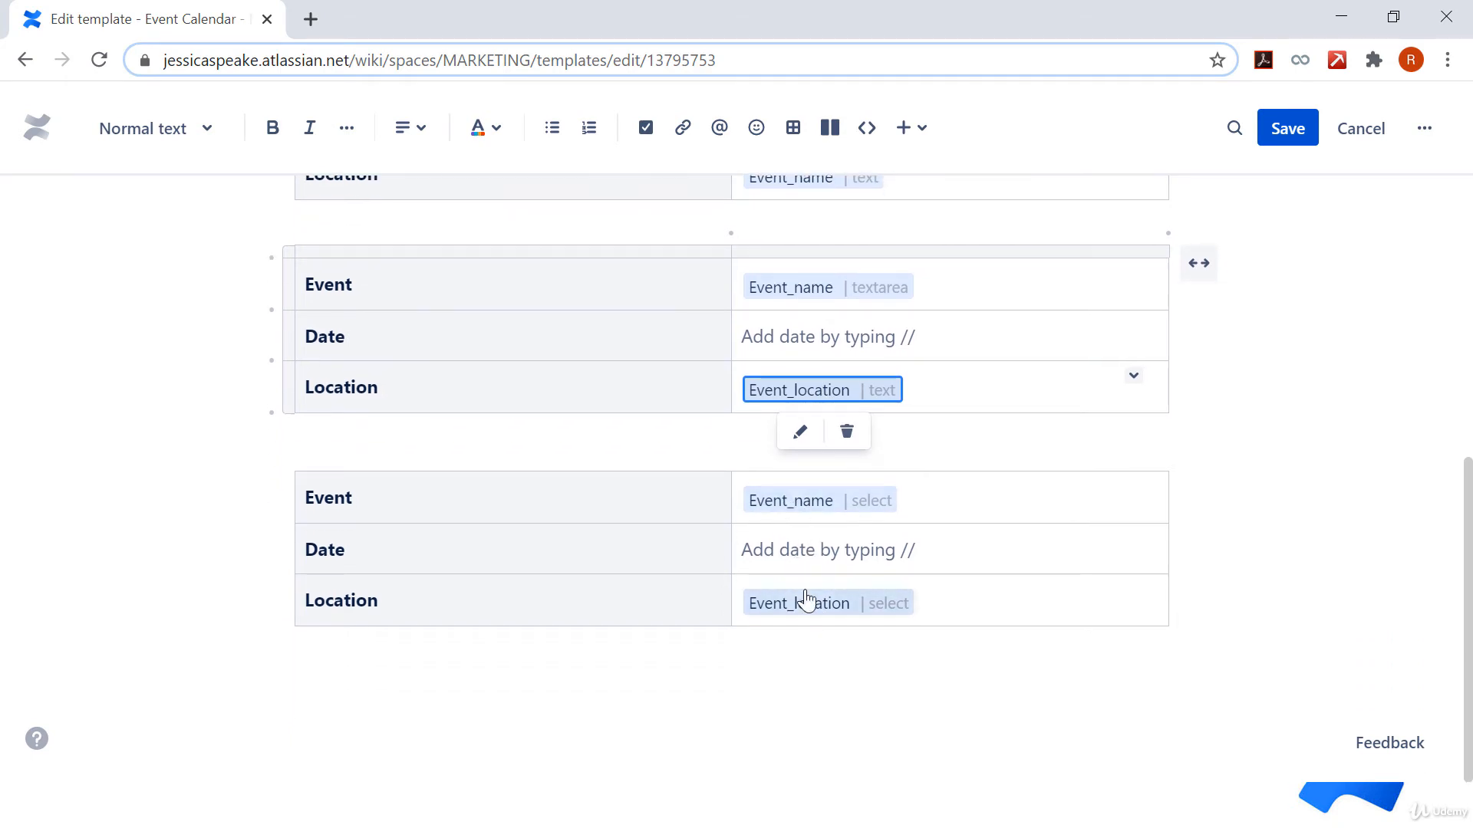
pyautogui.scroll(5, 1269, 374)
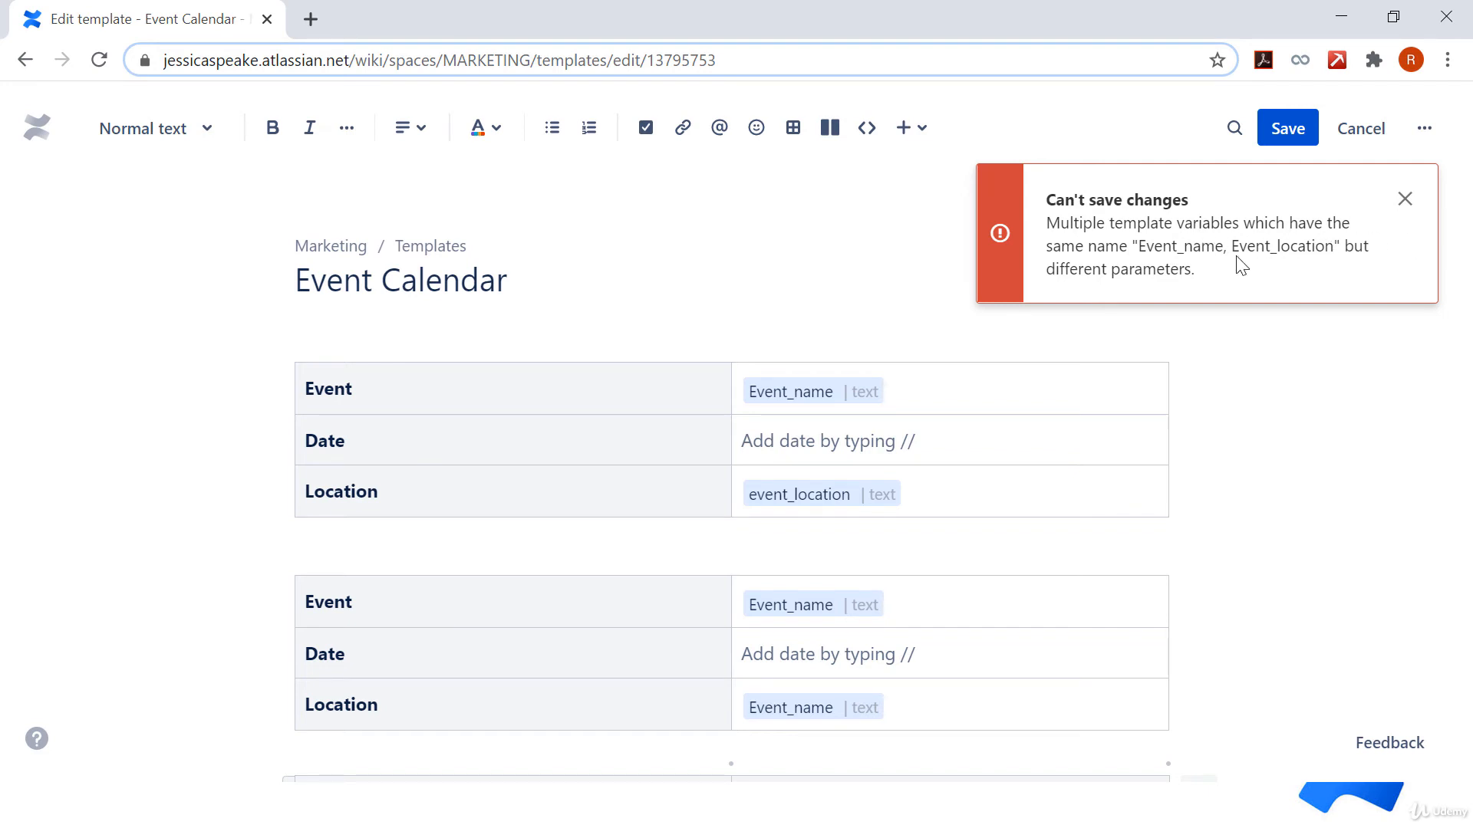
pyautogui.click(1406, 201)
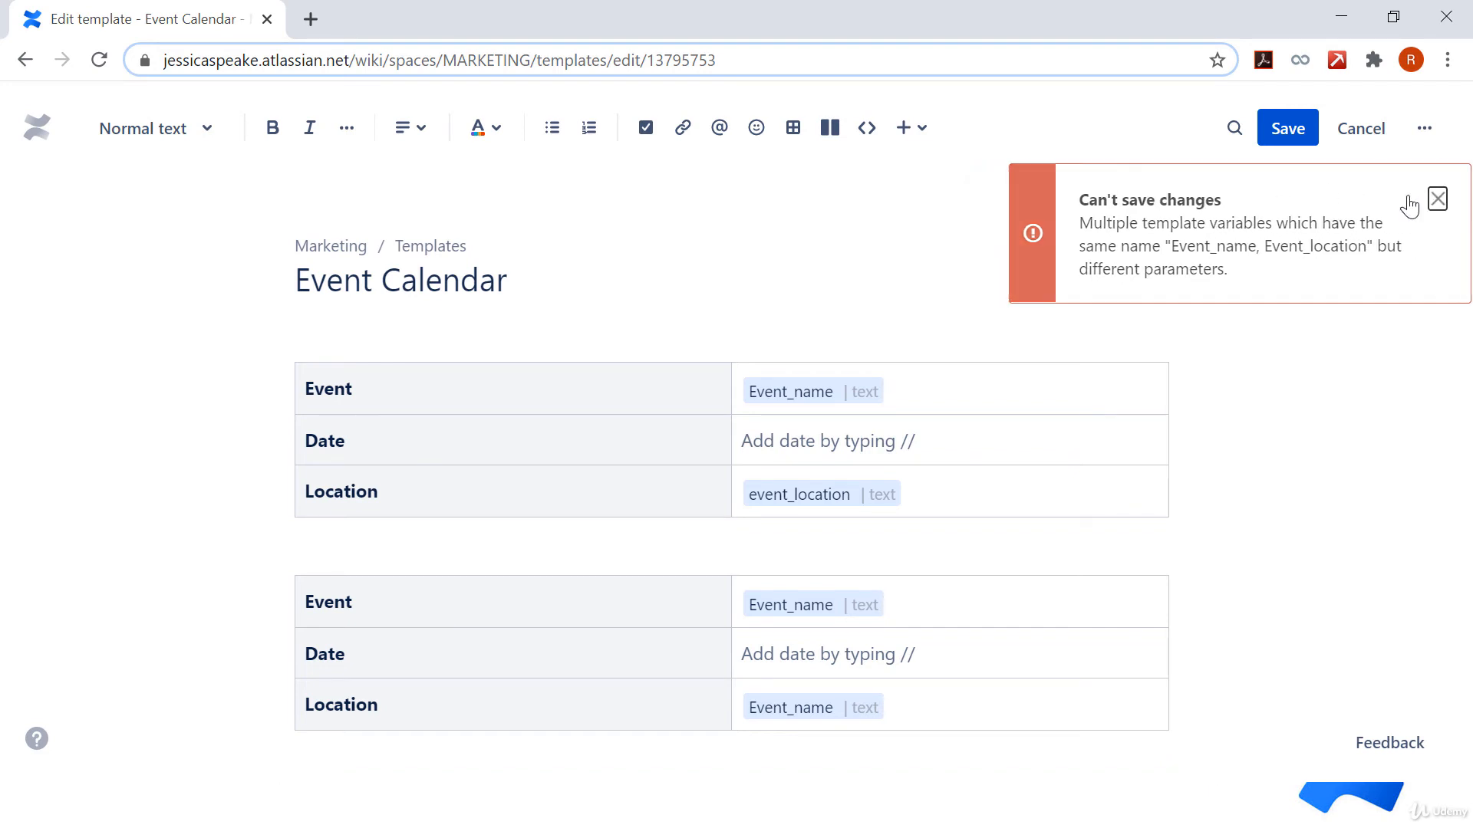
# Step: Compare variable names and types across the four event tables to find same-named variables with different parameters
pyautogui.scroll(-3, 1166, 452)
pyautogui.scroll(-4, 1158, 503)
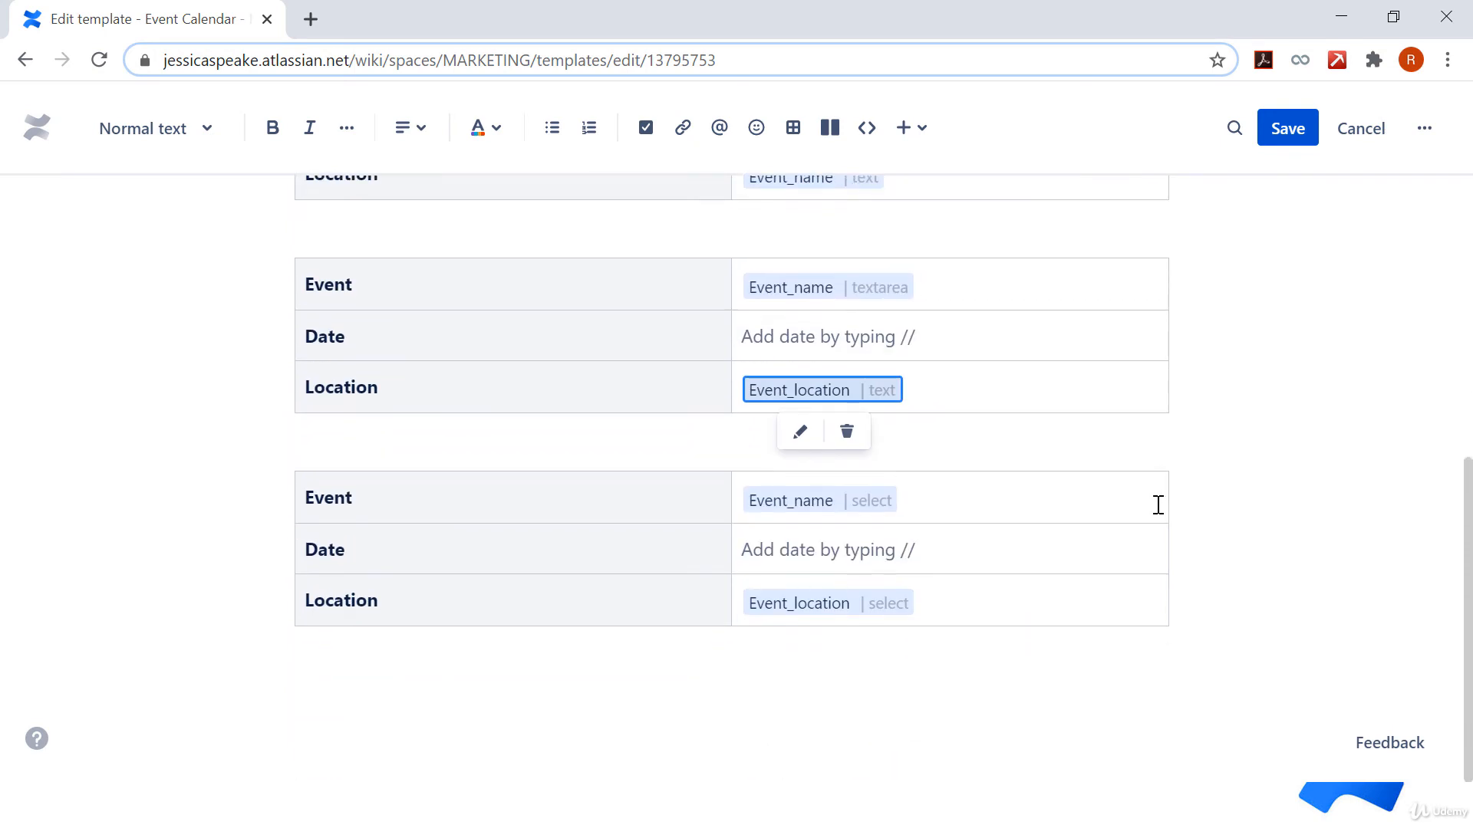
pyautogui.scroll(4, 1158, 503)
pyautogui.scroll(2, 808, 269)
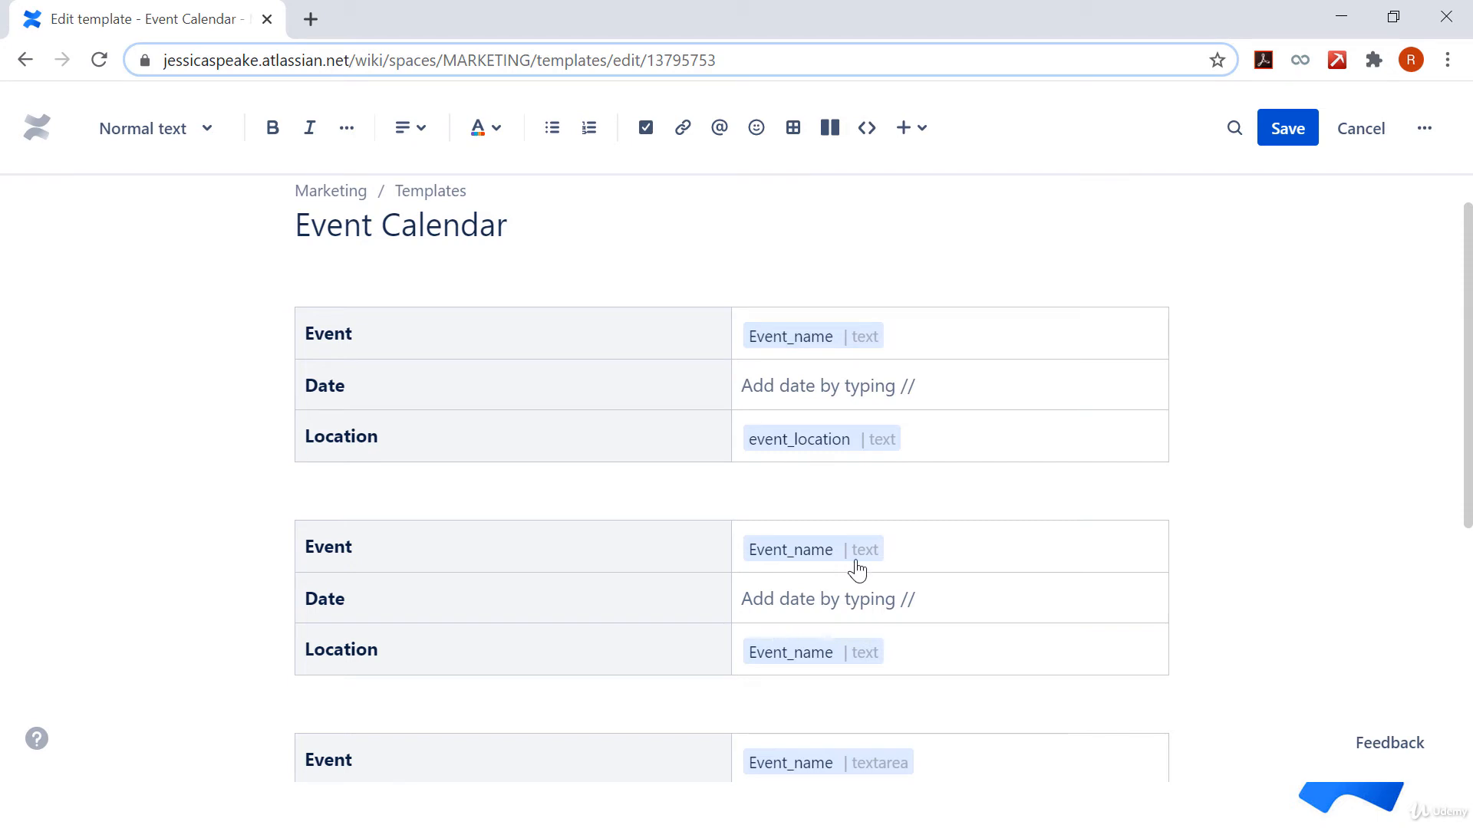
pyautogui.scroll(-3, 830, 755)
pyautogui.click(832, 735)
pyautogui.scroll(-2, 835, 740)
pyautogui.scroll(2, 835, 740)
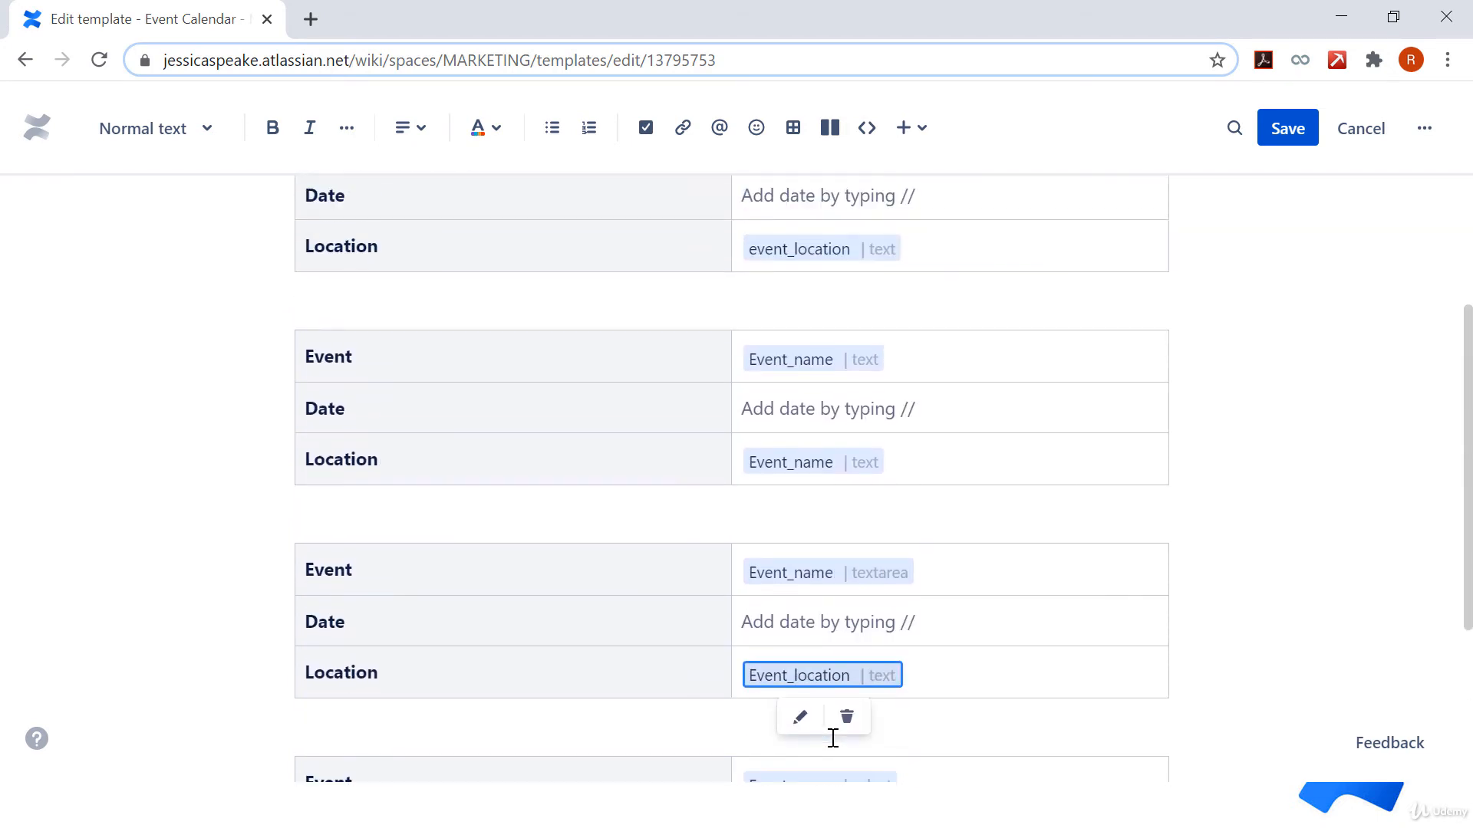
pyautogui.scroll(3, 874, 509)
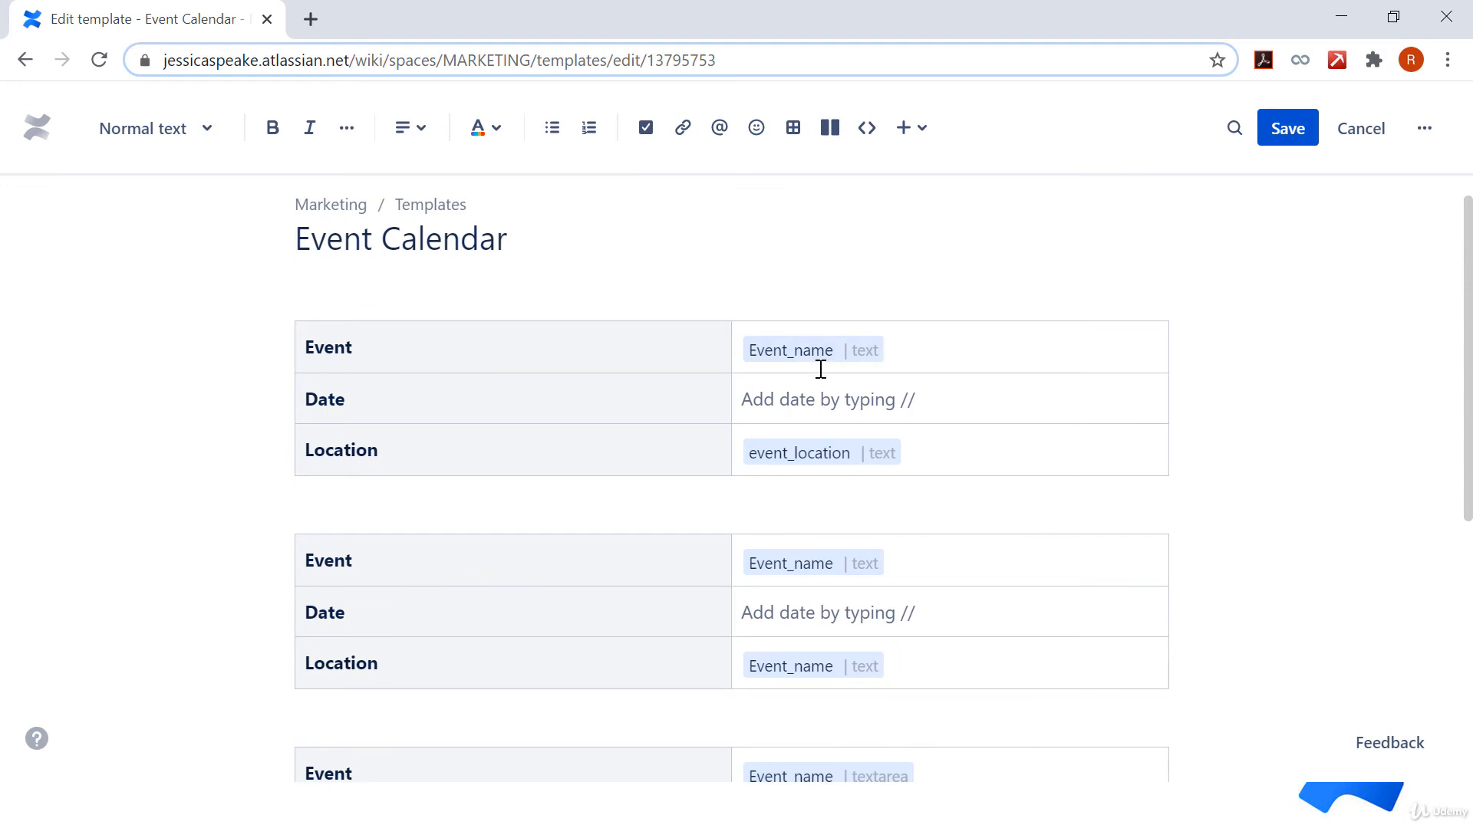
# Step: Rename the variable beside Event in the second table to "Event_name1"
pyautogui.click(823, 566)
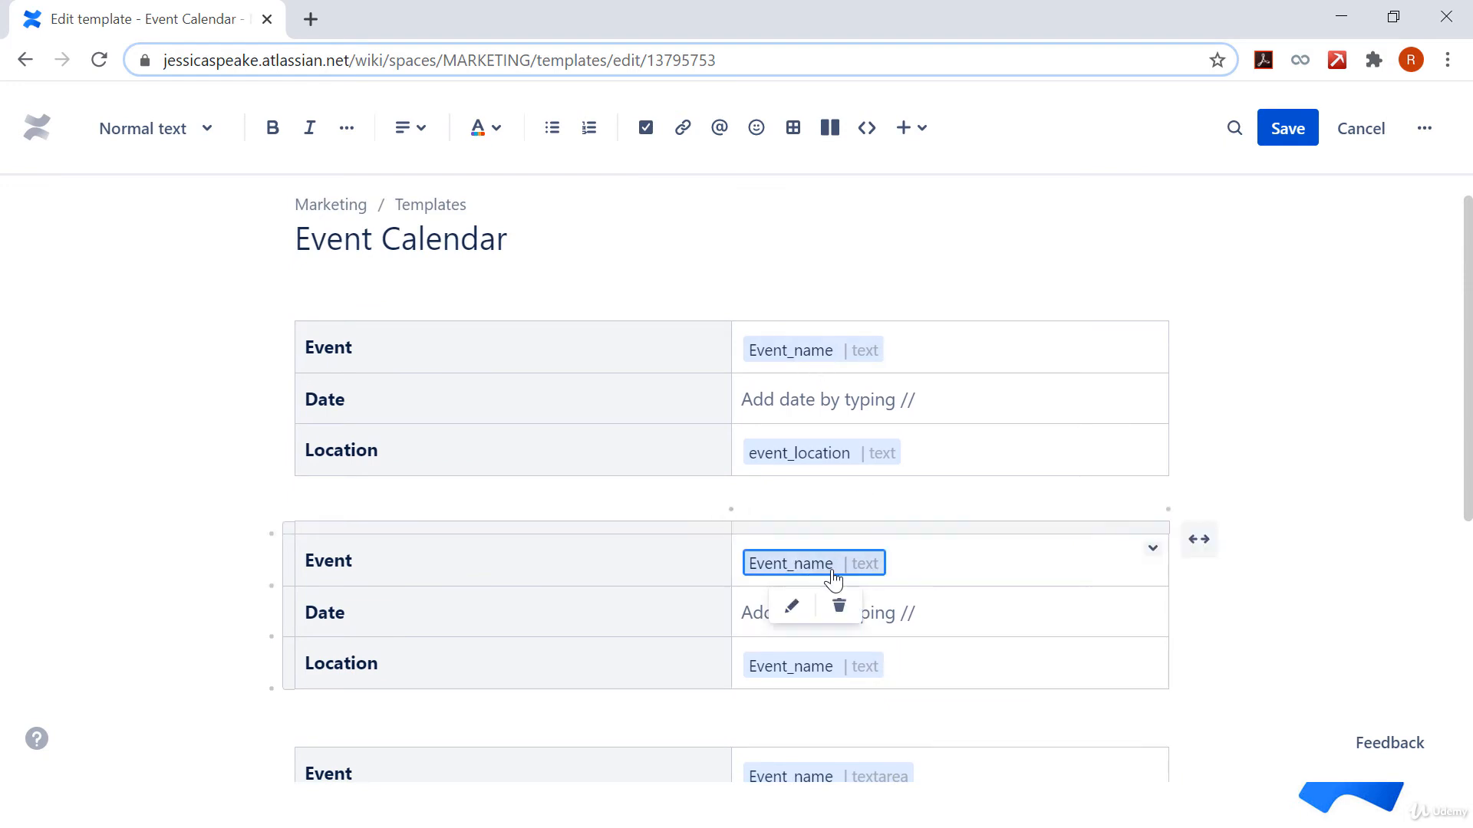
pyautogui.click(791, 605)
pyautogui.write('1')
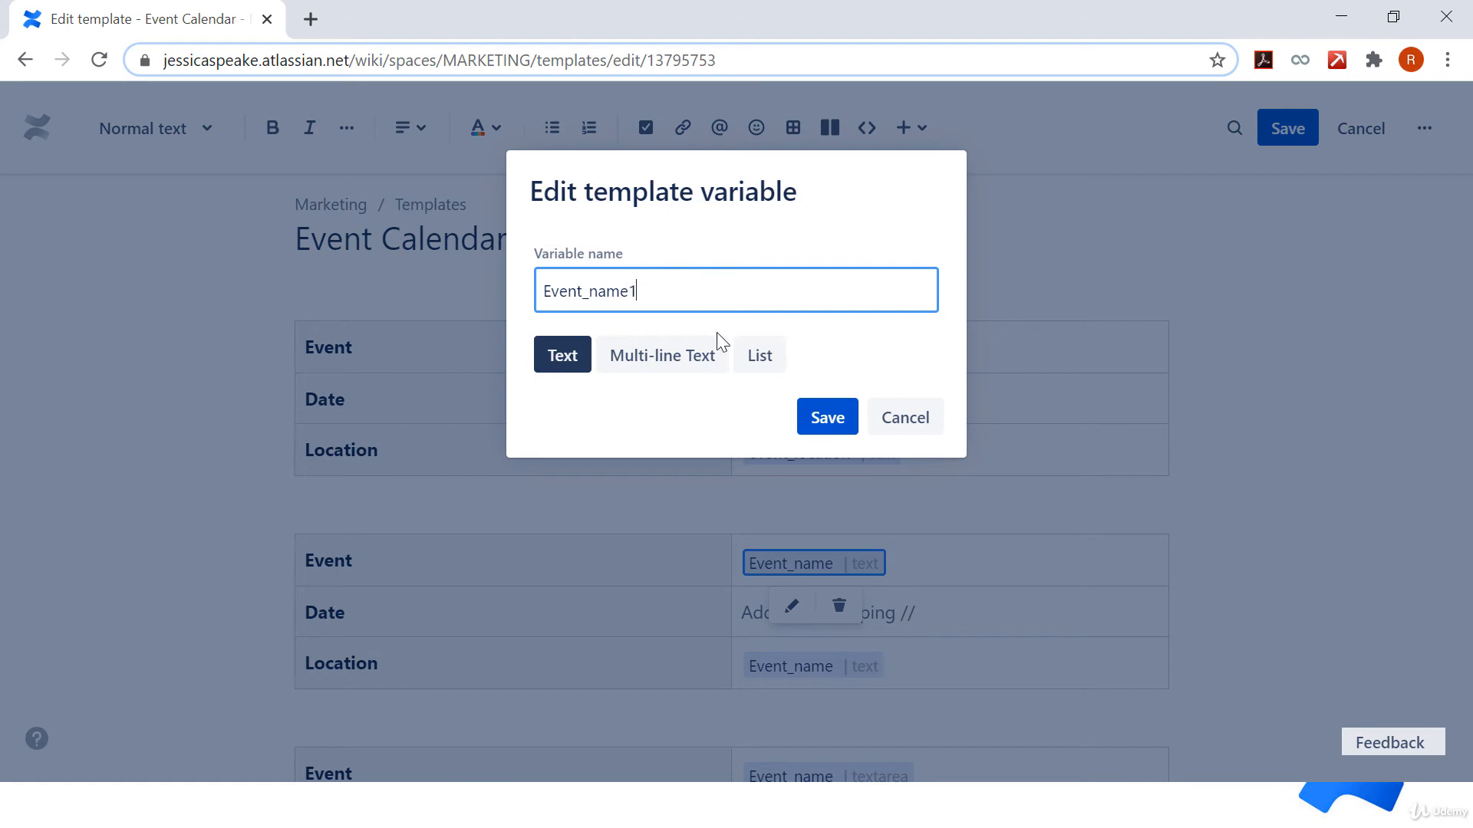
pyautogui.click(815, 419)
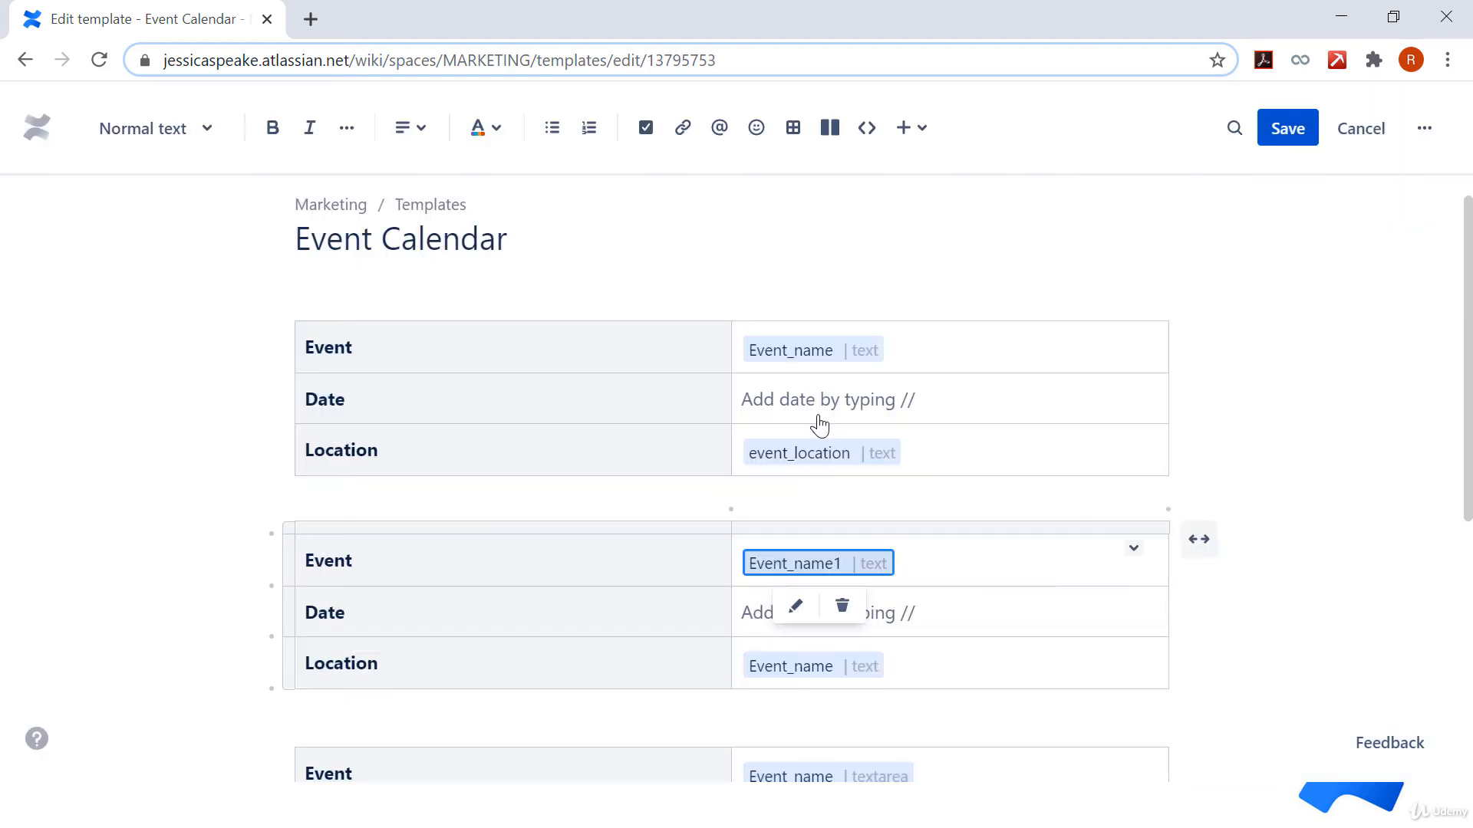
# Step: Rename the variable beside Location in the second table to "Event_name1"
pyautogui.click(832, 669)
pyautogui.click(792, 707)
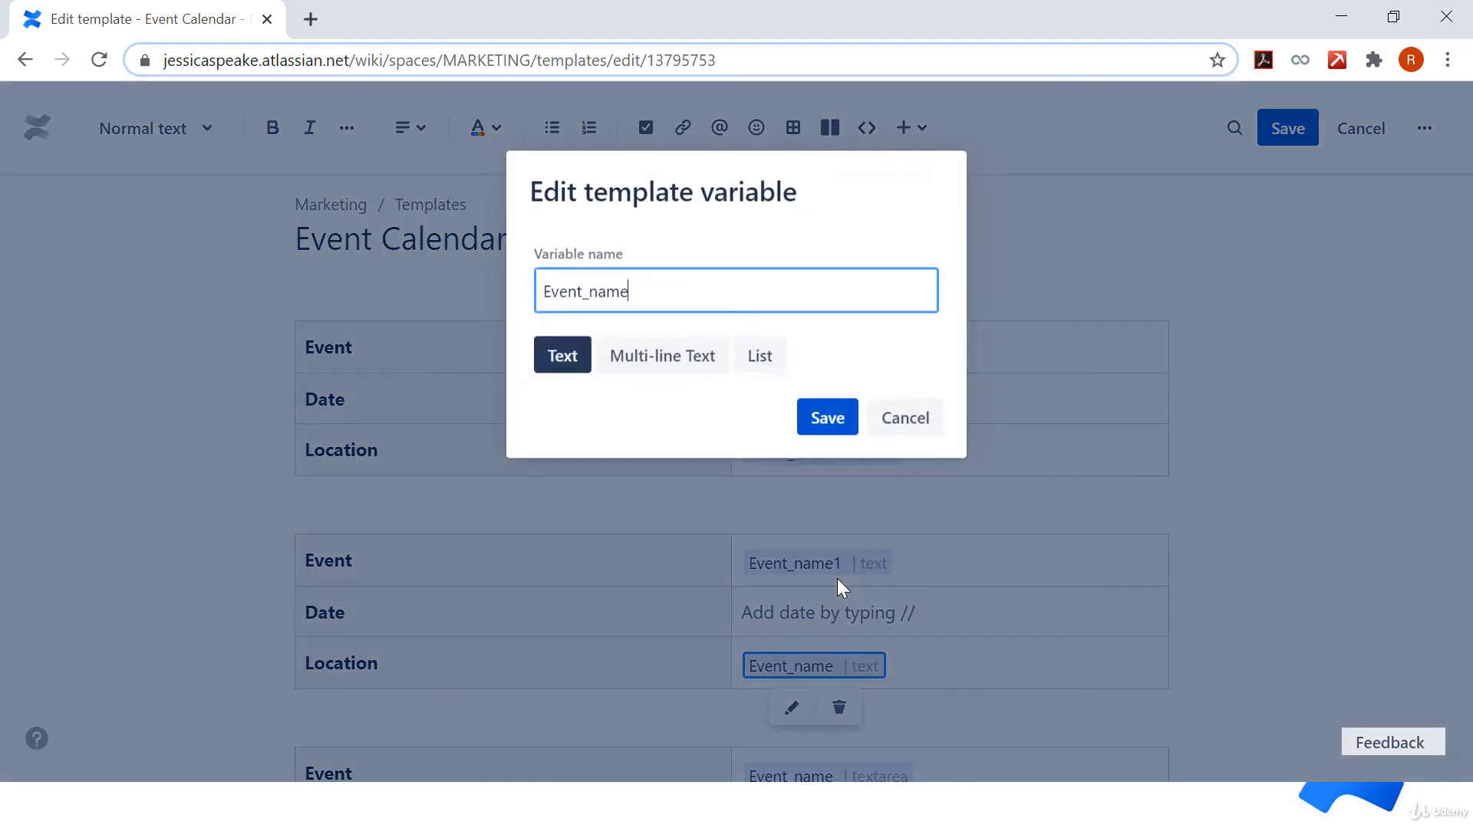
pyautogui.write('1')
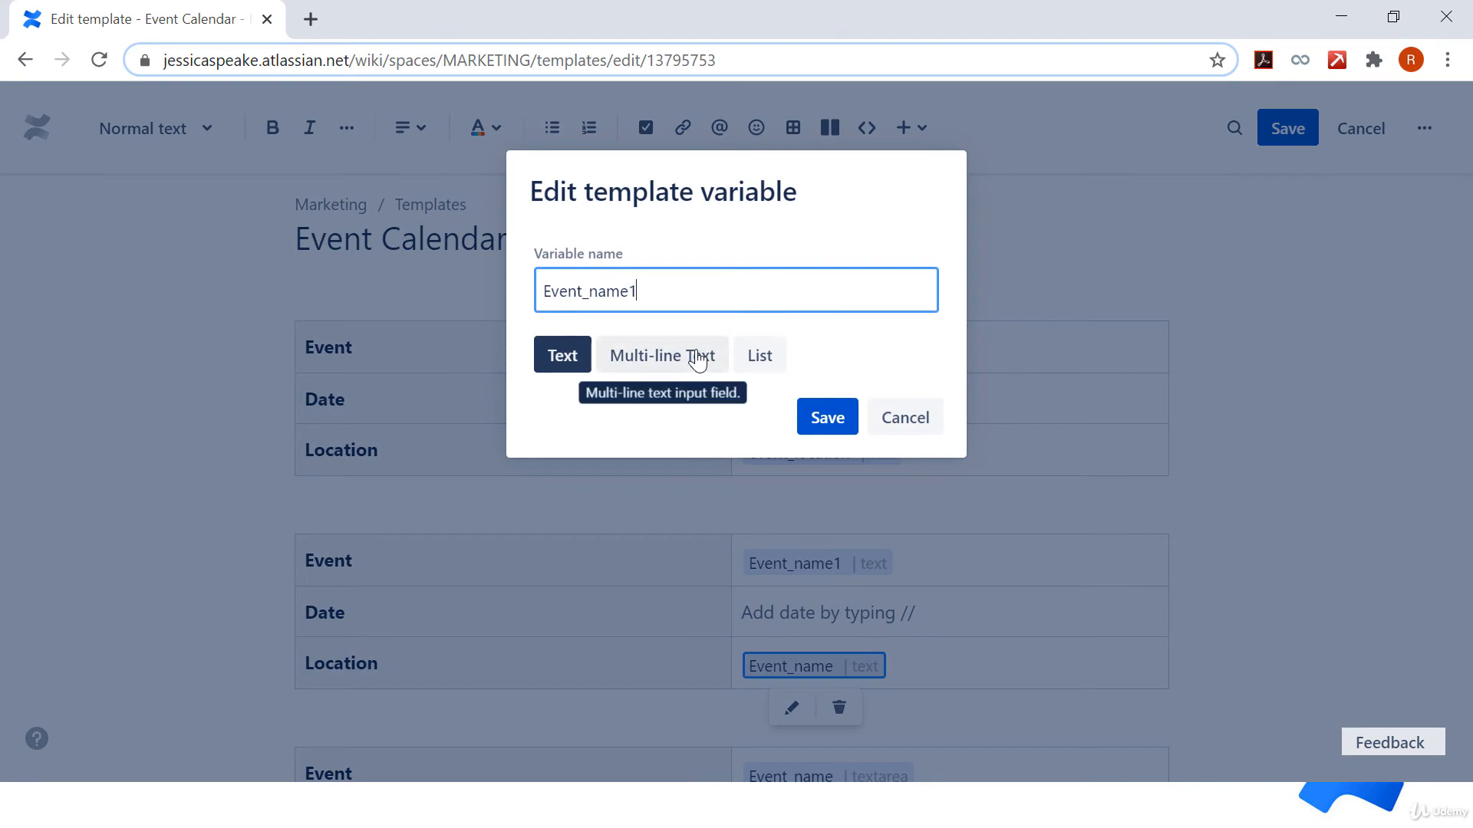
pyautogui.click(817, 423)
# Step: Rename the multi-line variable beside Event in the third table to "Event_name2"
pyautogui.scroll(-5, 921, 558)
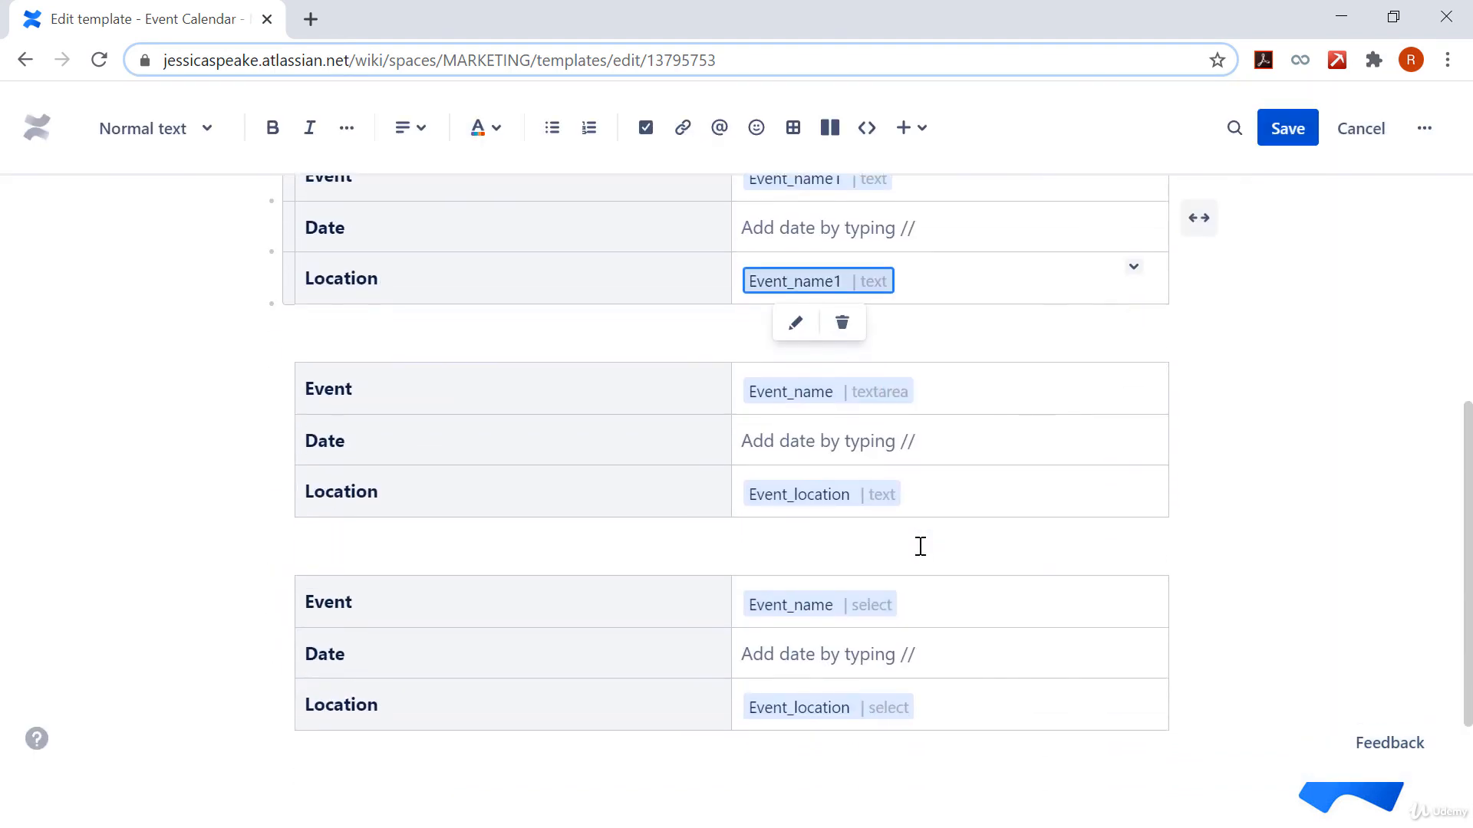
pyautogui.click(787, 407)
pyautogui.click(806, 432)
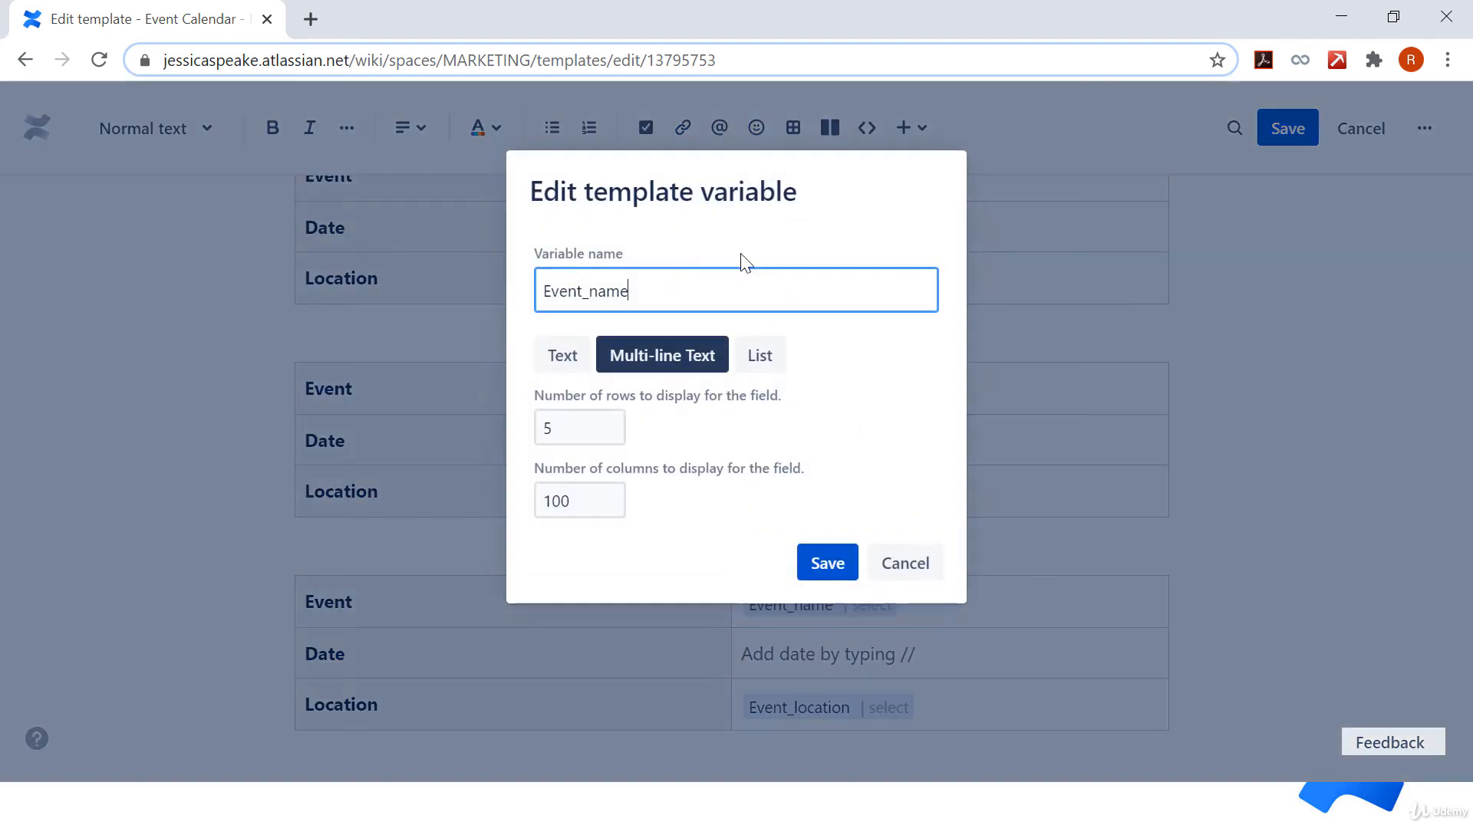
pyautogui.write('2')
pyautogui.click(813, 567)
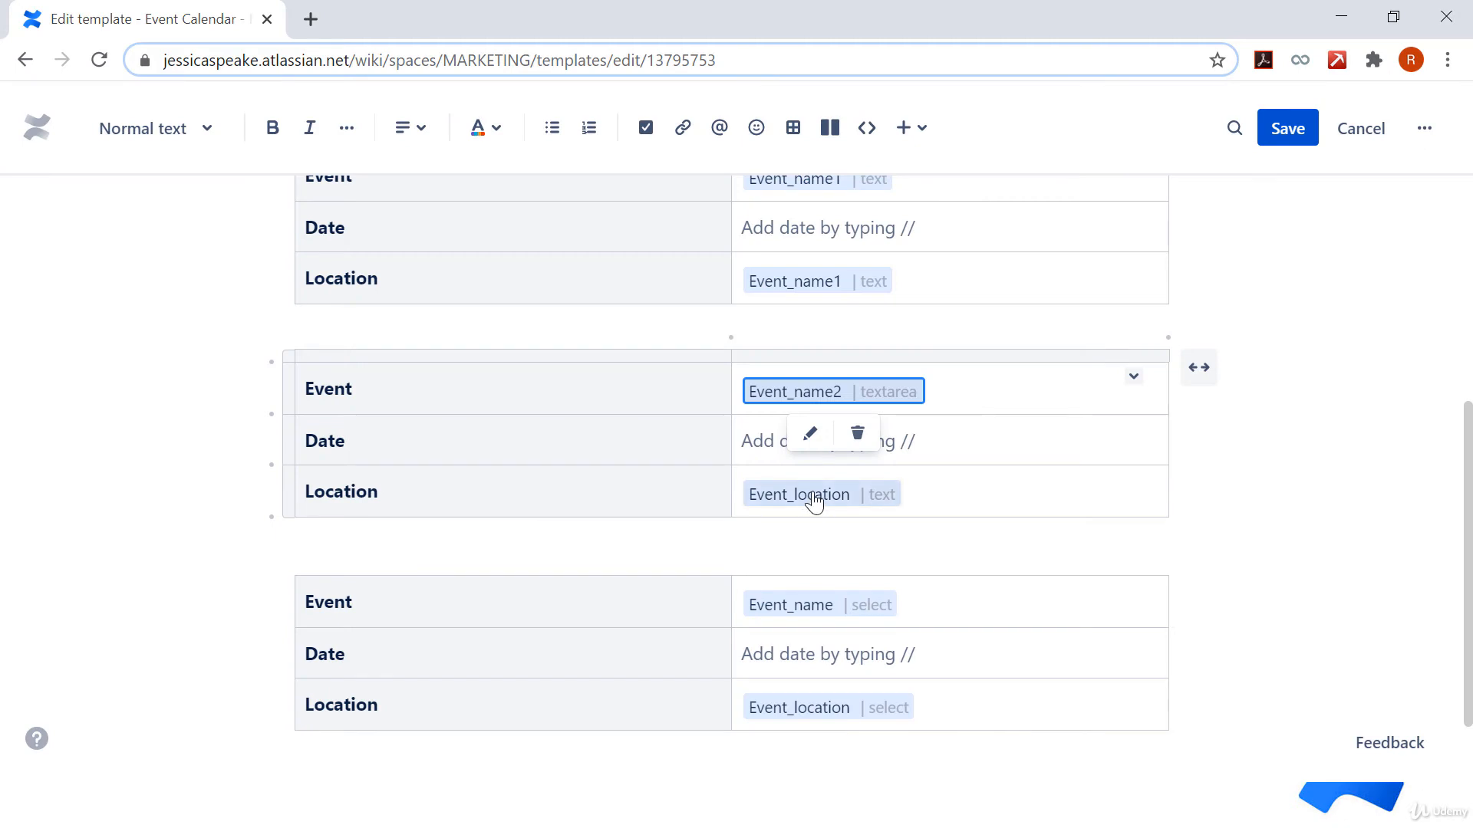
# Step: Rename the variable beside Location in the third table to "Event_location1"
pyautogui.click(815, 502)
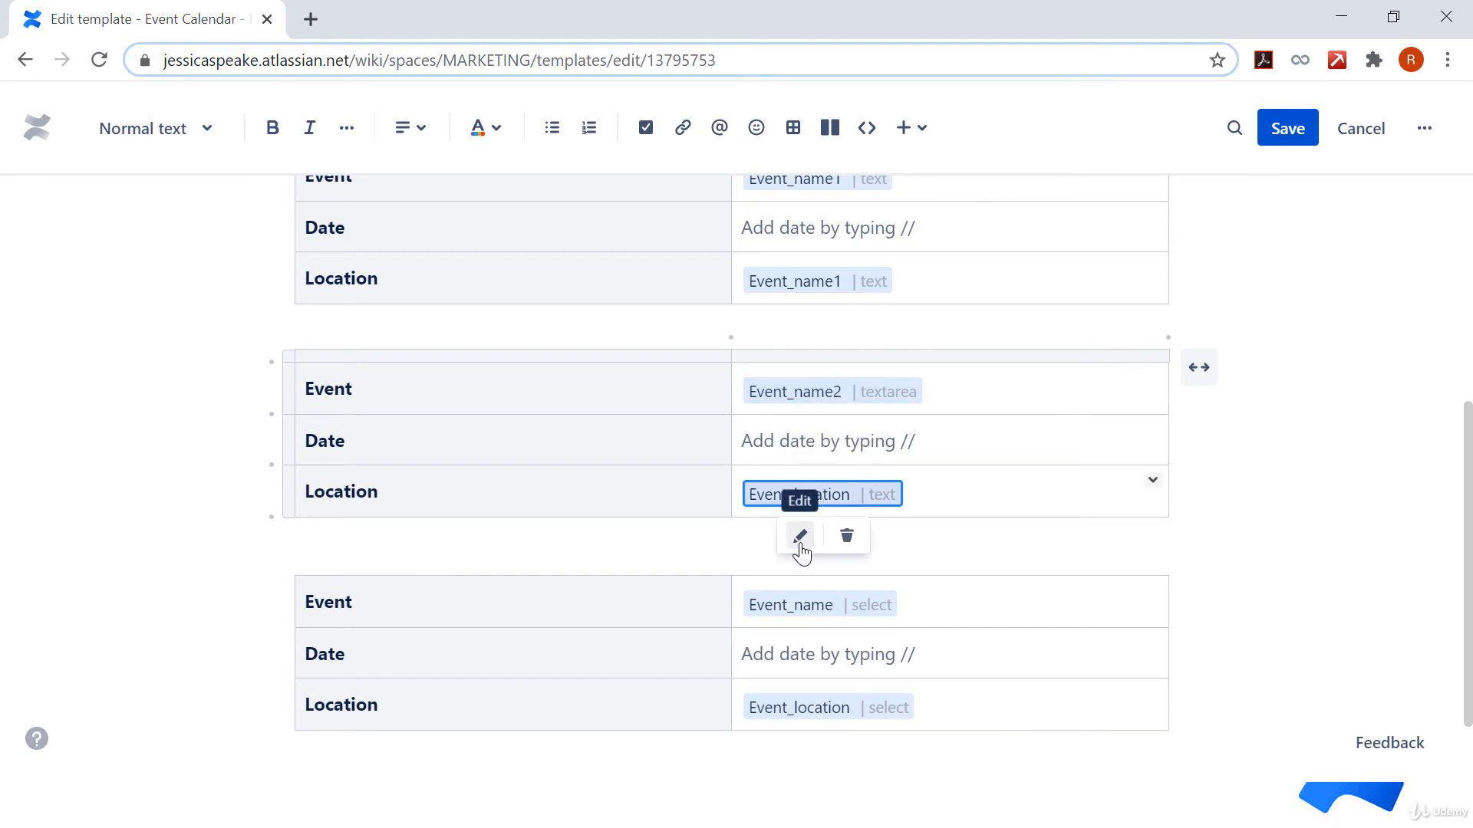
pyautogui.click(800, 536)
pyautogui.write('1')
pyautogui.click(825, 418)
# Step: Rename the list variable beside Event in the fourth table to "Event_name3"
pyautogui.click(787, 637)
pyautogui.click(804, 604)
pyautogui.click(801, 652)
pyautogui.write('3')
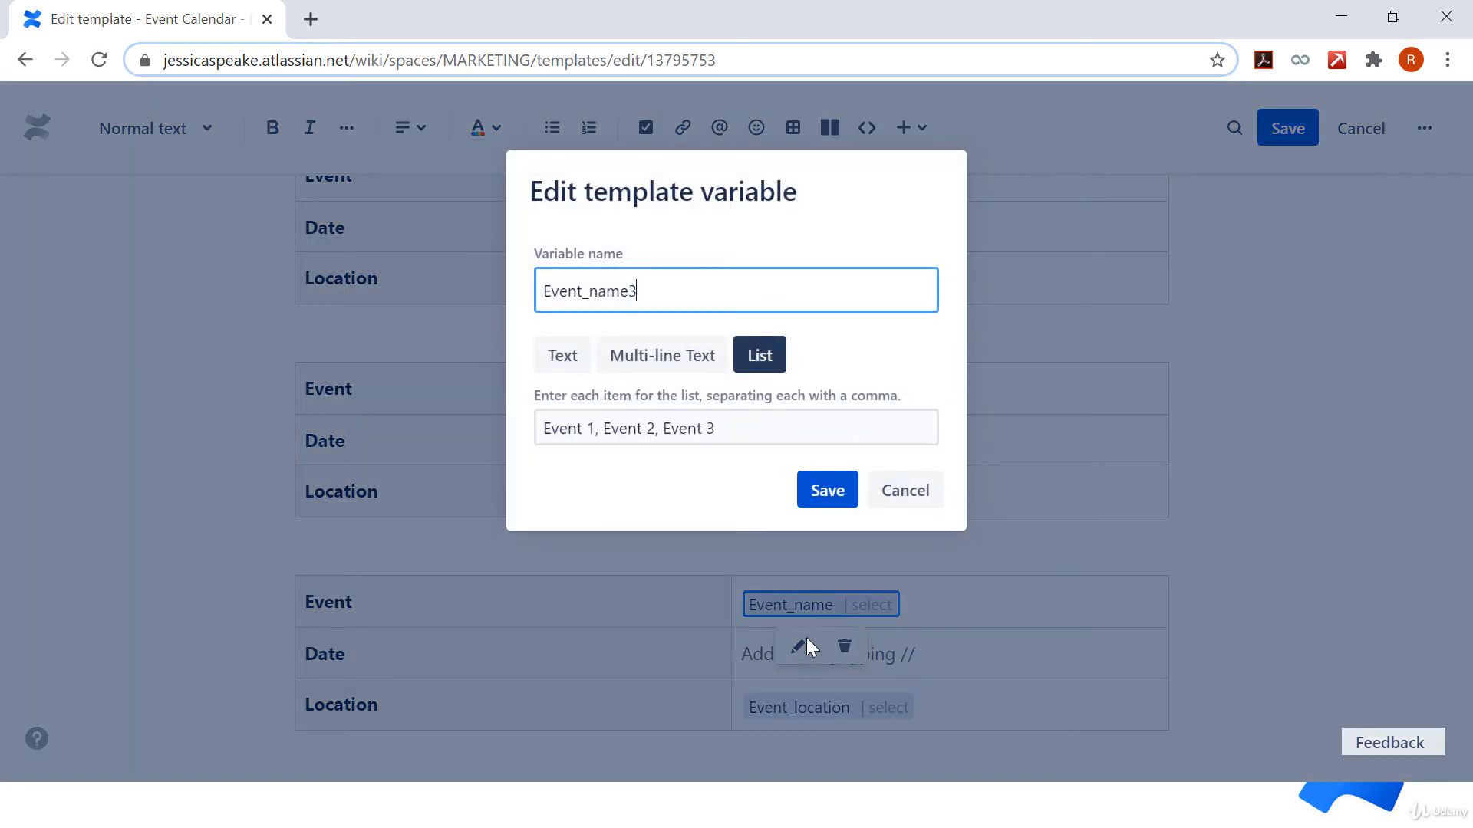
pyautogui.click(813, 489)
# Step: Rename the list variable beside Location in the fourth table to "Event_location2" and save the template
pyautogui.click(850, 603)
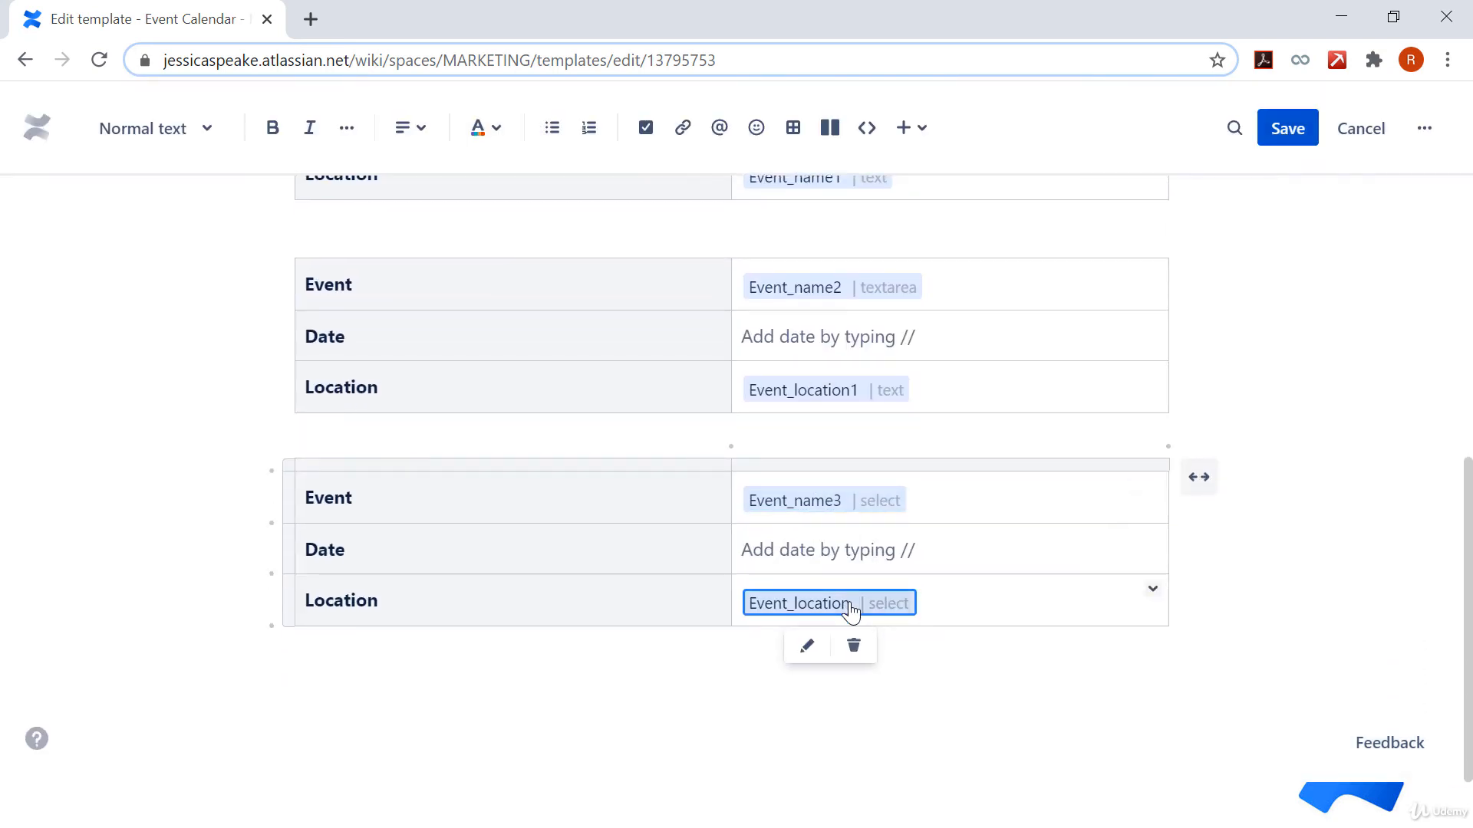
pyautogui.click(806, 645)
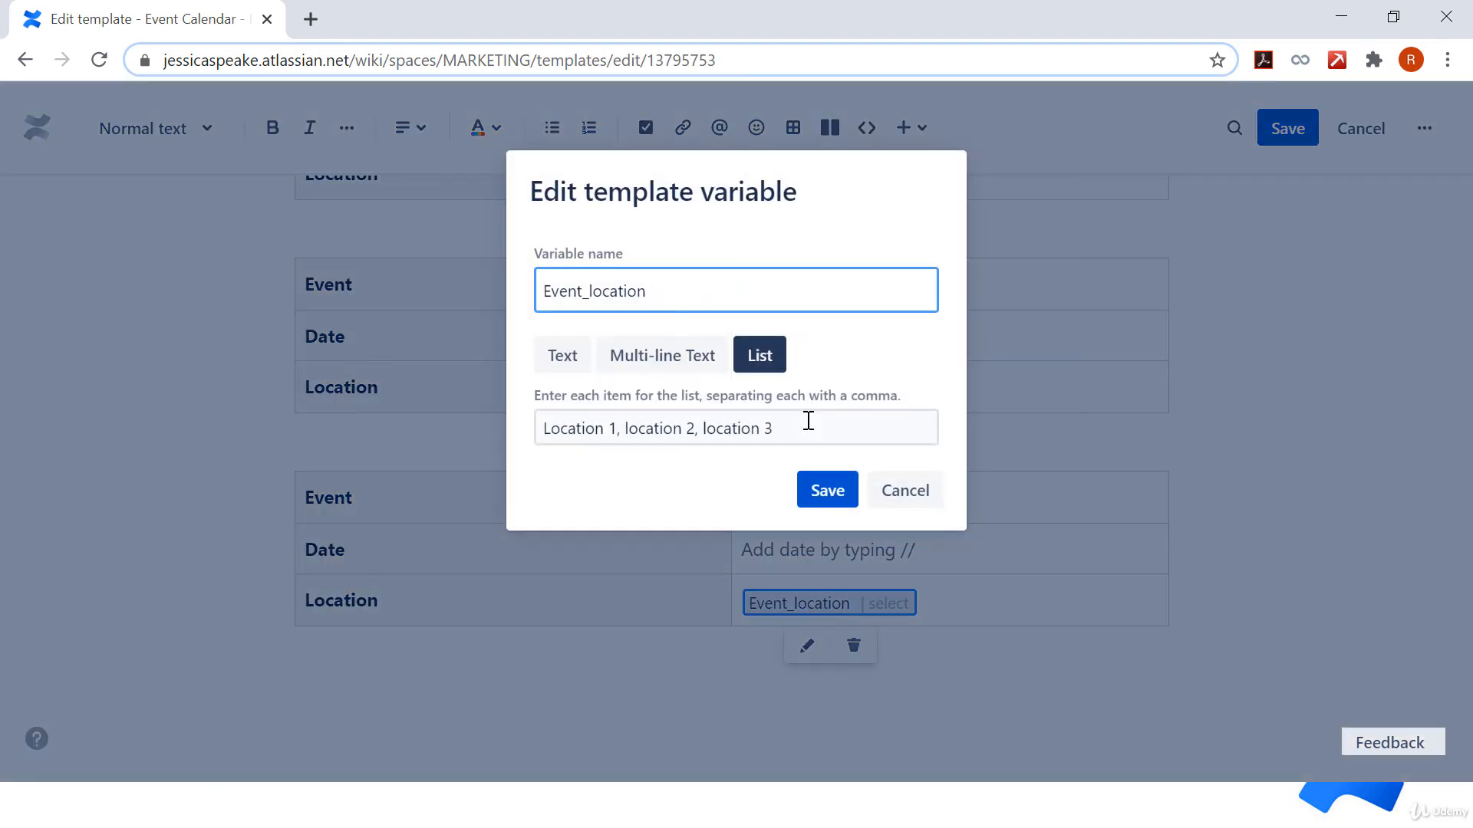
pyautogui.click(828, 495)
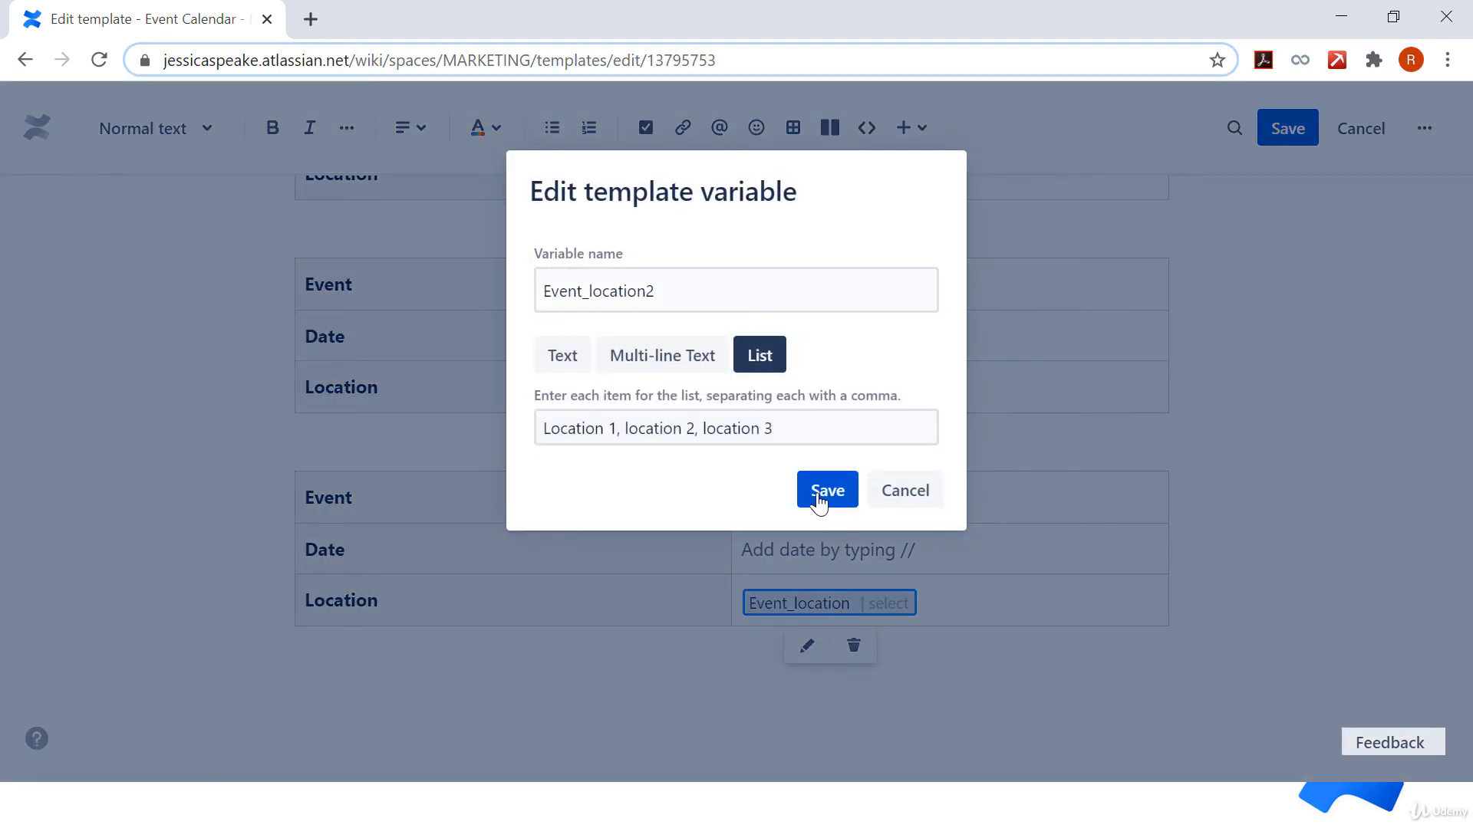
pyautogui.click(1296, 130)
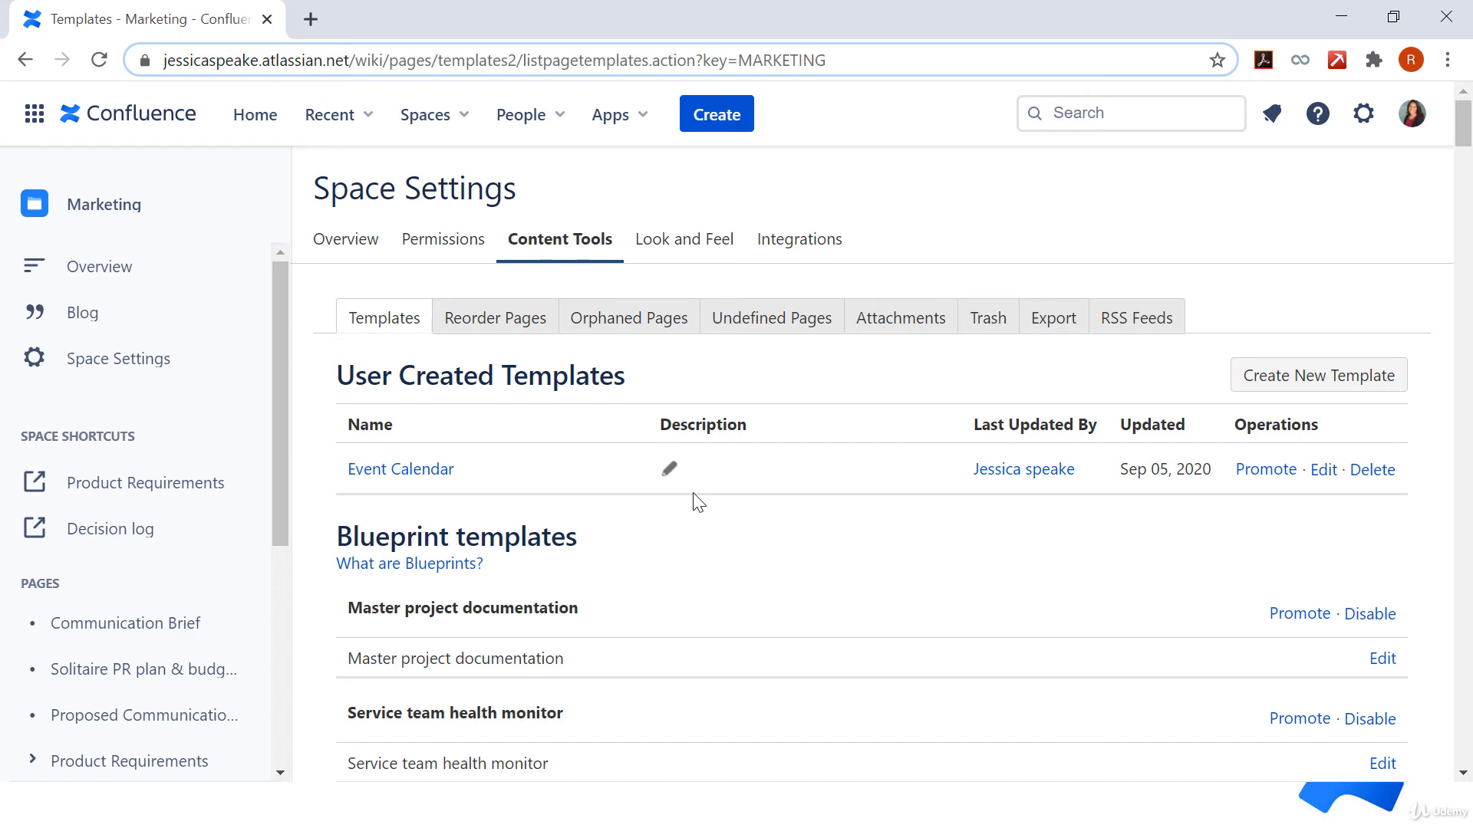
# Step: Give the Event Calendar template the description "this template can be used to create a event calendar for the team"
pyautogui.click(668, 469)
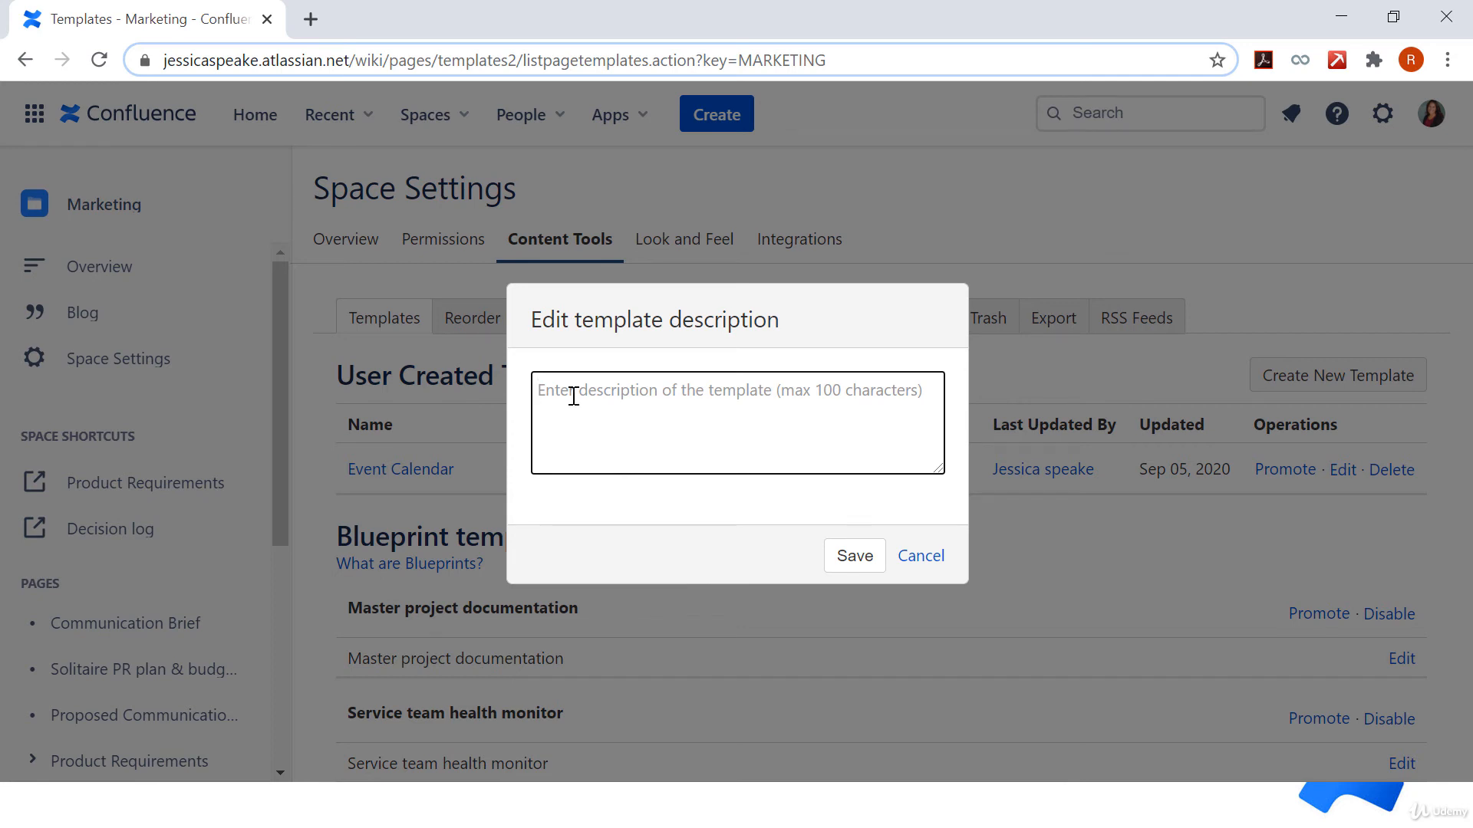
pyautogui.write('this template can be used to create a event calendar for the team')
pyautogui.click(855, 556)
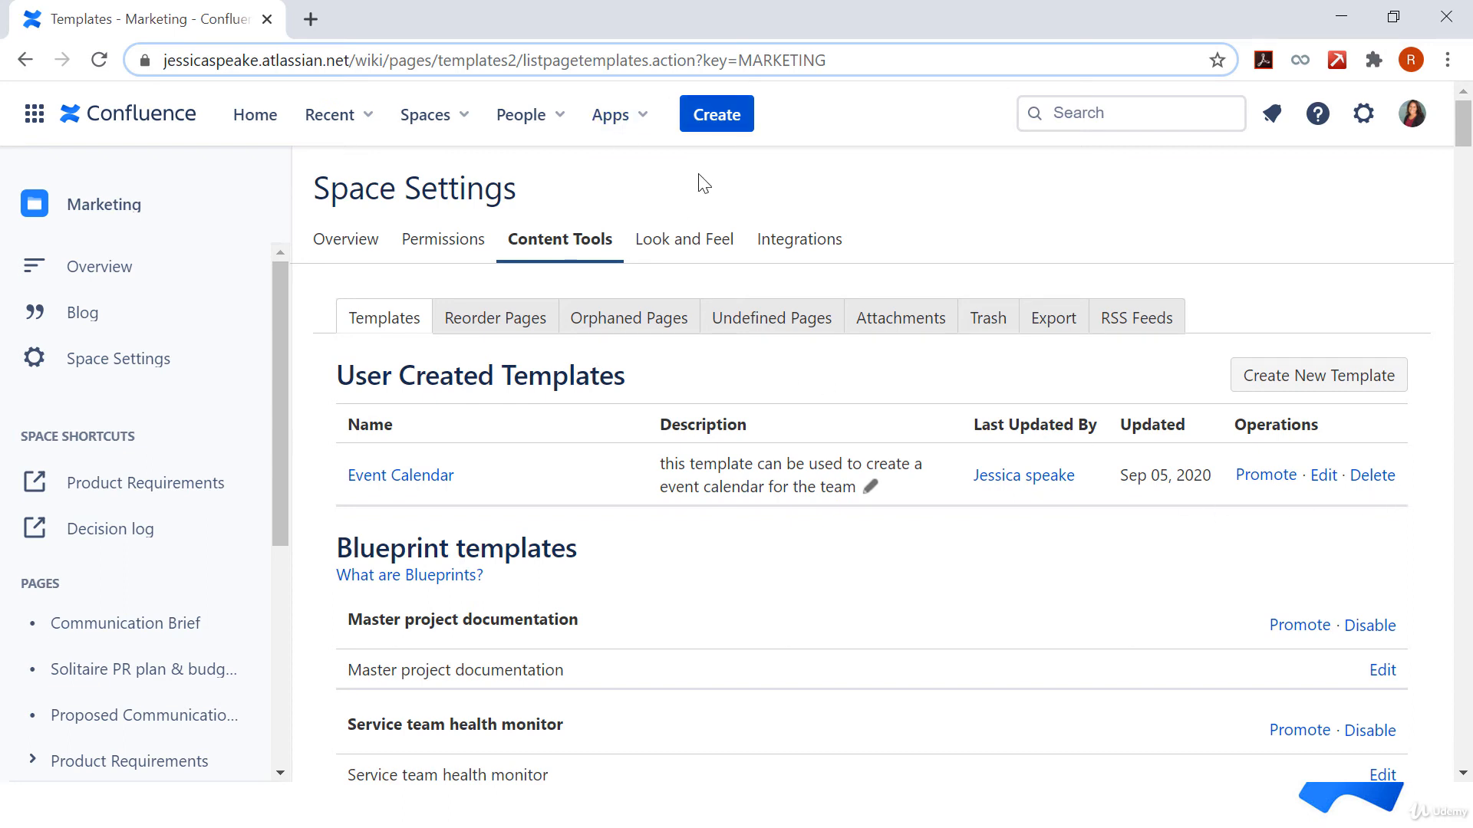
# Step: Start a new page in the Marketing space from the Event Calendar template, filtering the templates by "event"
pyautogui.click(710, 117)
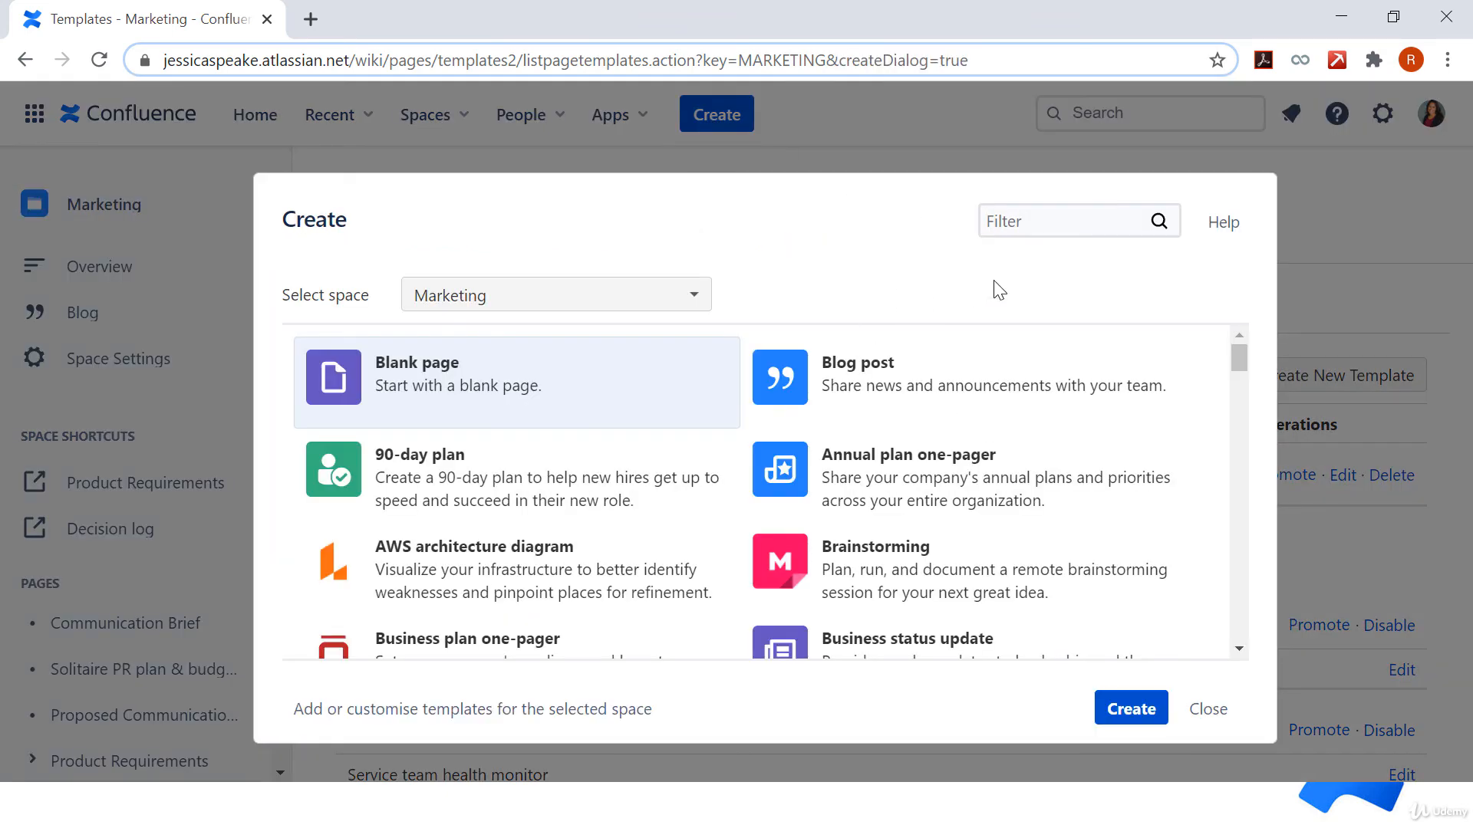
pyautogui.click(1053, 216)
pyautogui.write('event')
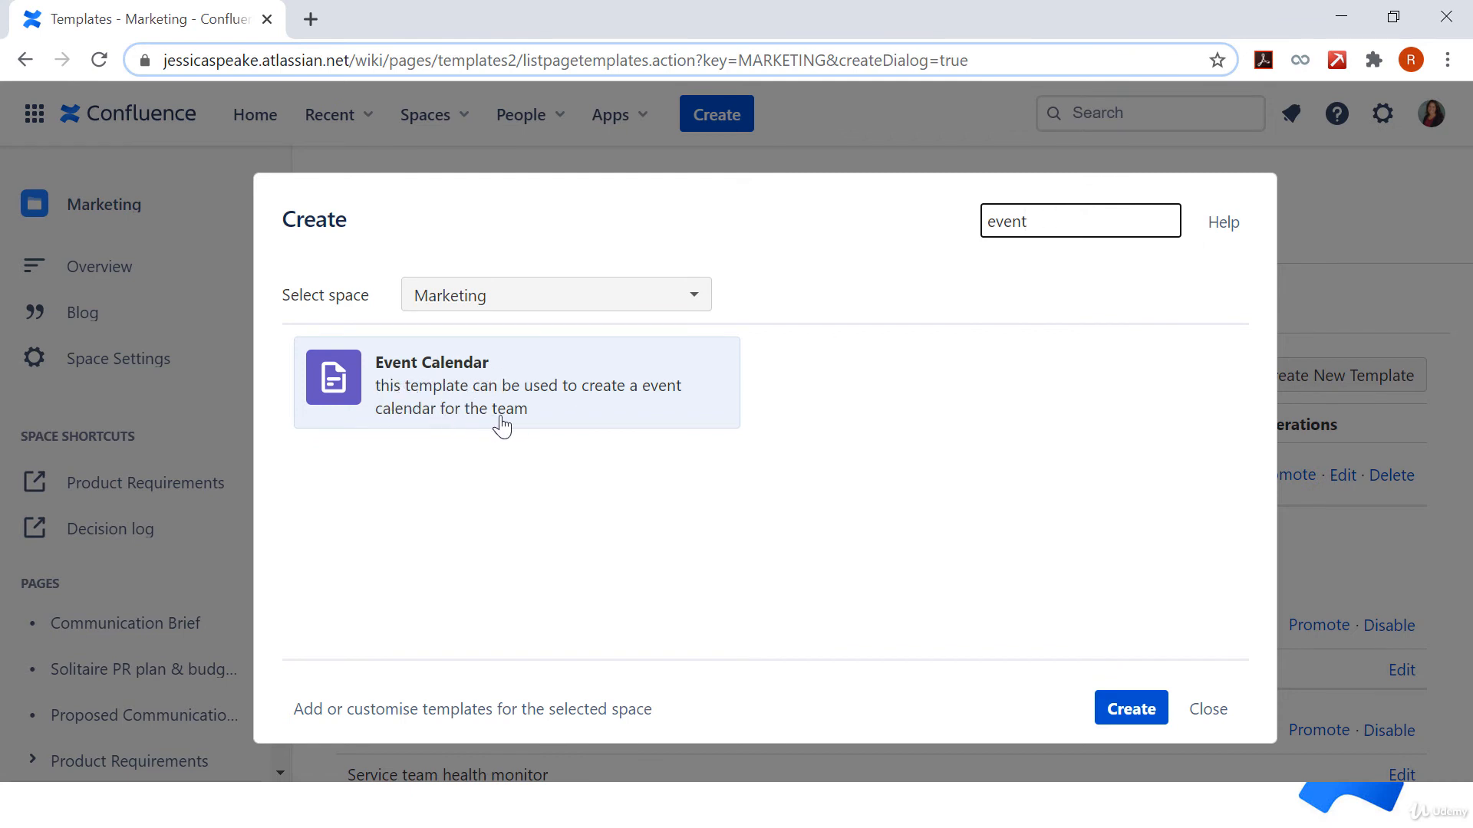
pyautogui.doubleClick(535, 407)
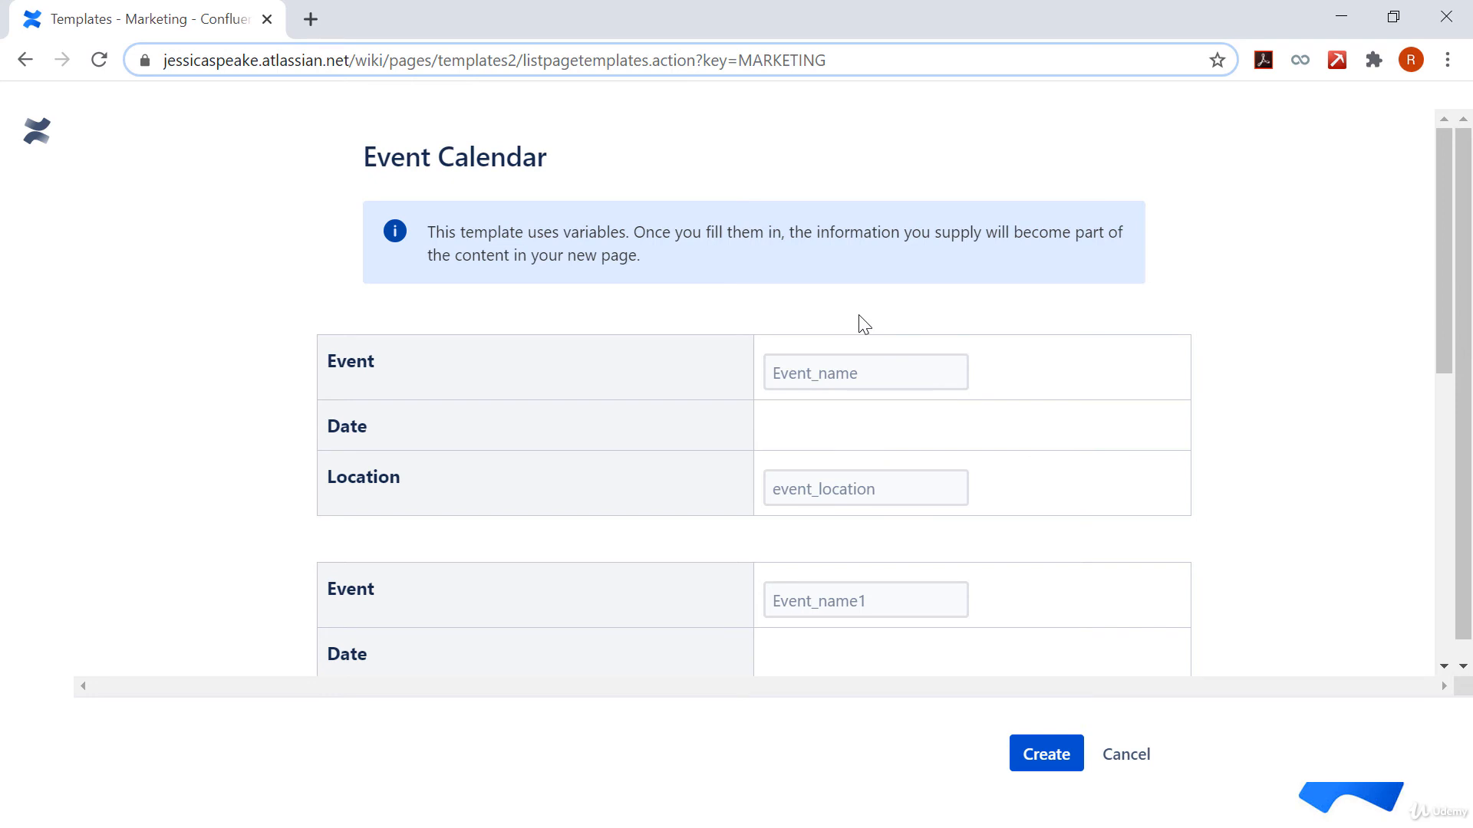
# Step: Look through the template's variable fields, then fill the first table with event "Launch" and location "Hall A"
pyautogui.scroll(-1, 864, 325)
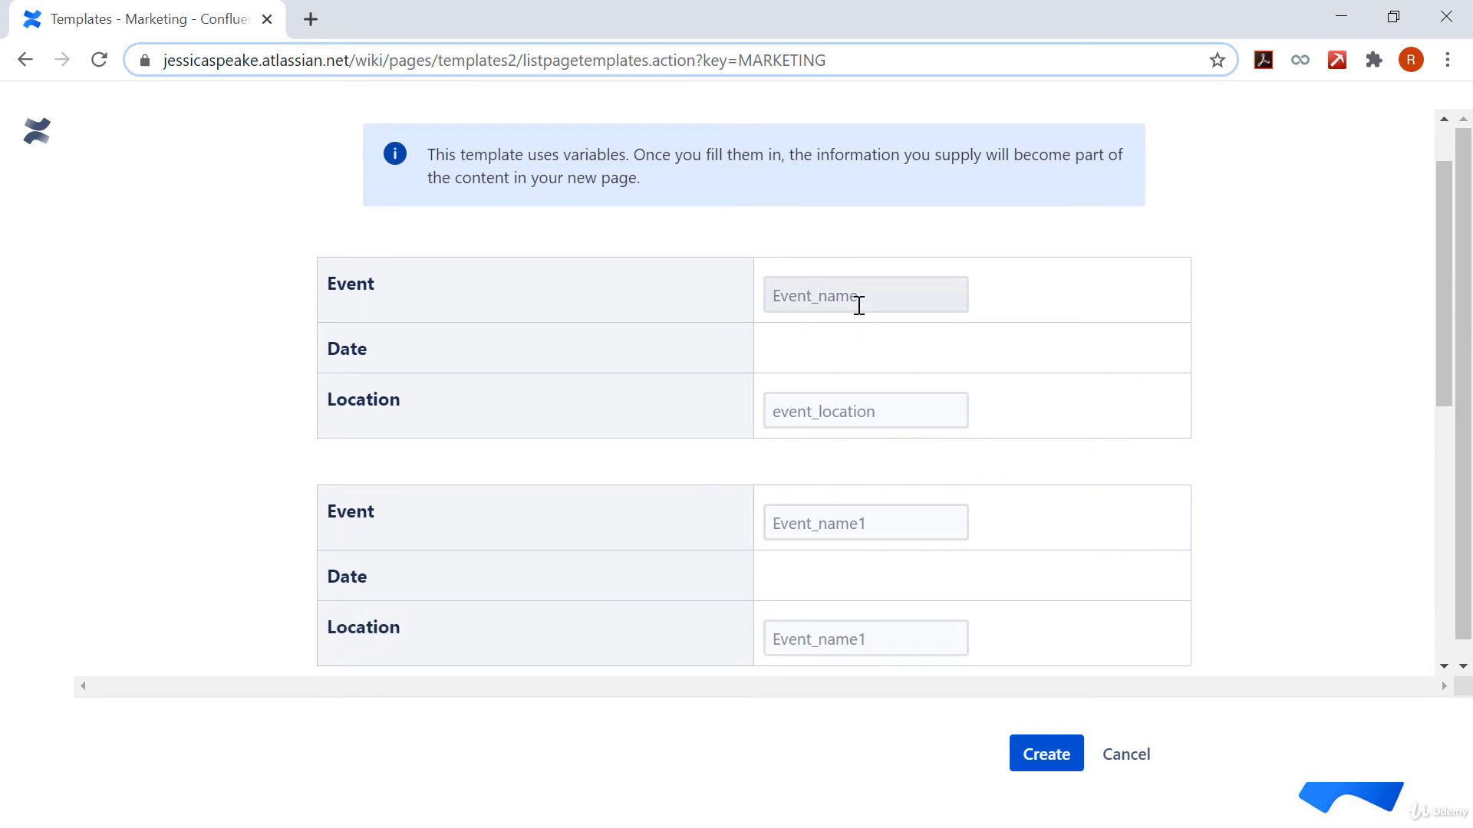
pyautogui.scroll(1, 859, 305)
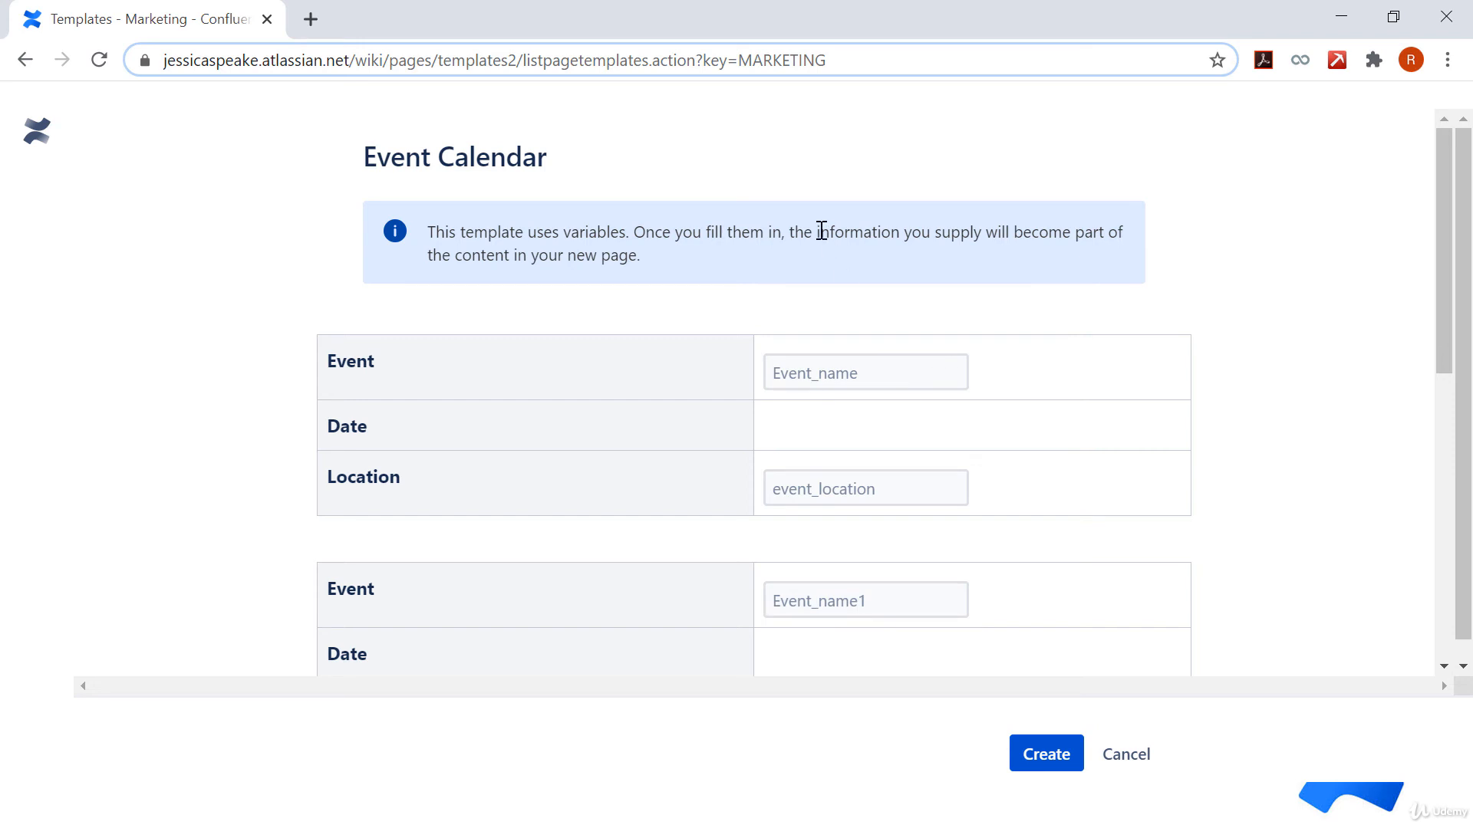
pyautogui.scroll(-2, 829, 443)
pyautogui.scroll(-5, 828, 441)
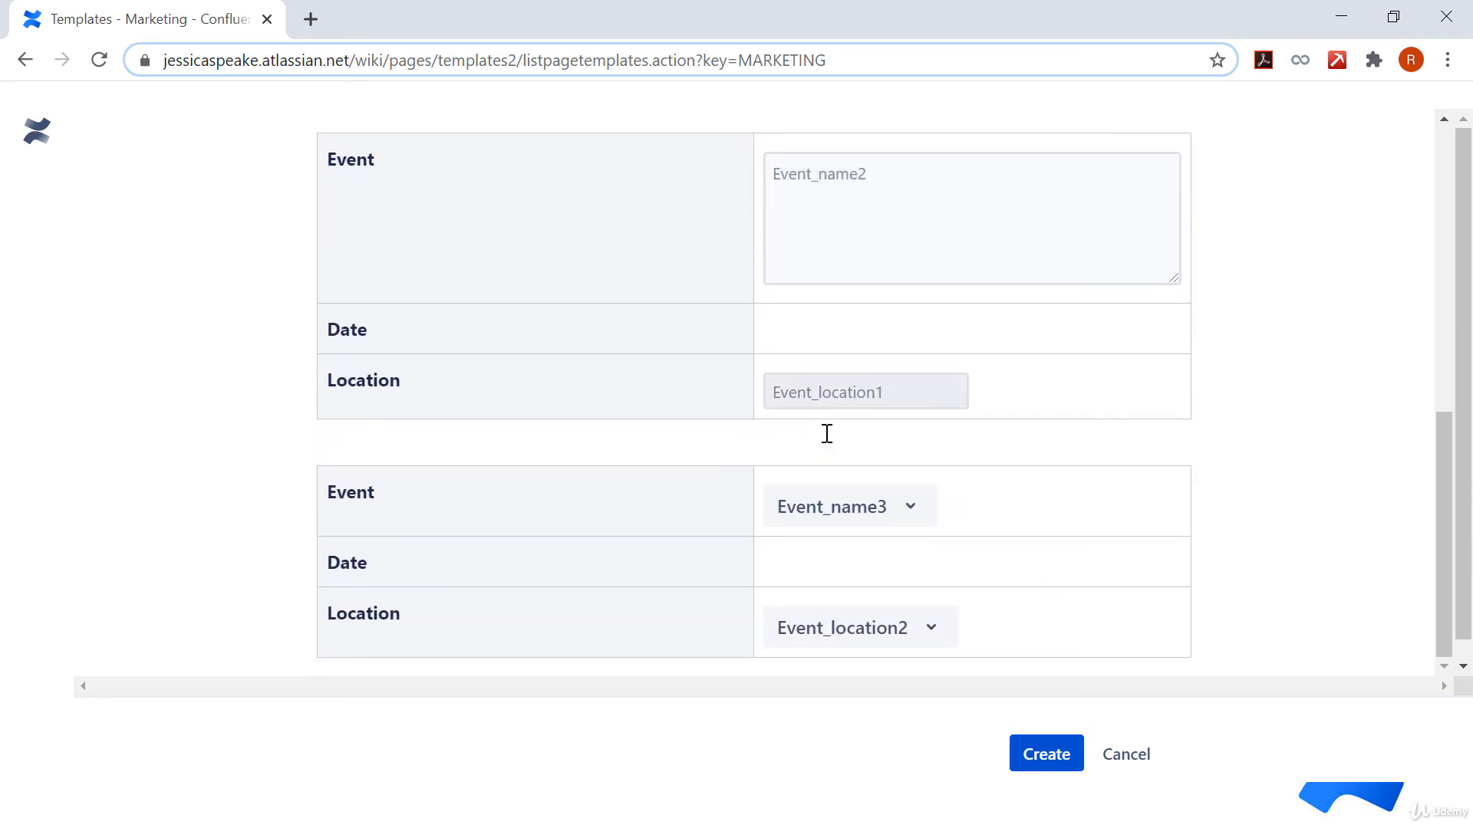
pyautogui.scroll(8, 827, 433)
pyautogui.click(807, 361)
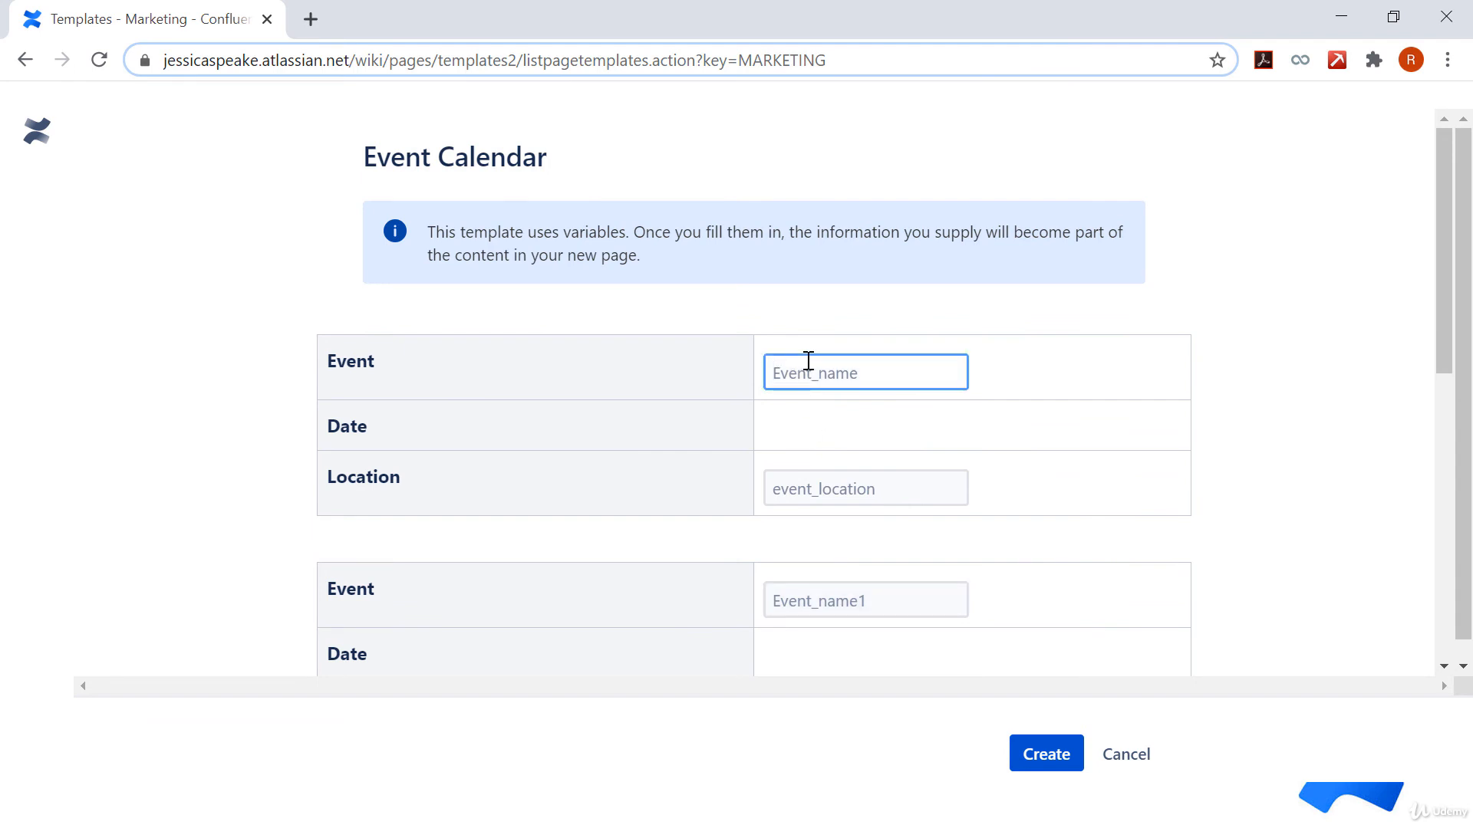
pyautogui.write('Launch')
pyautogui.click(781, 485)
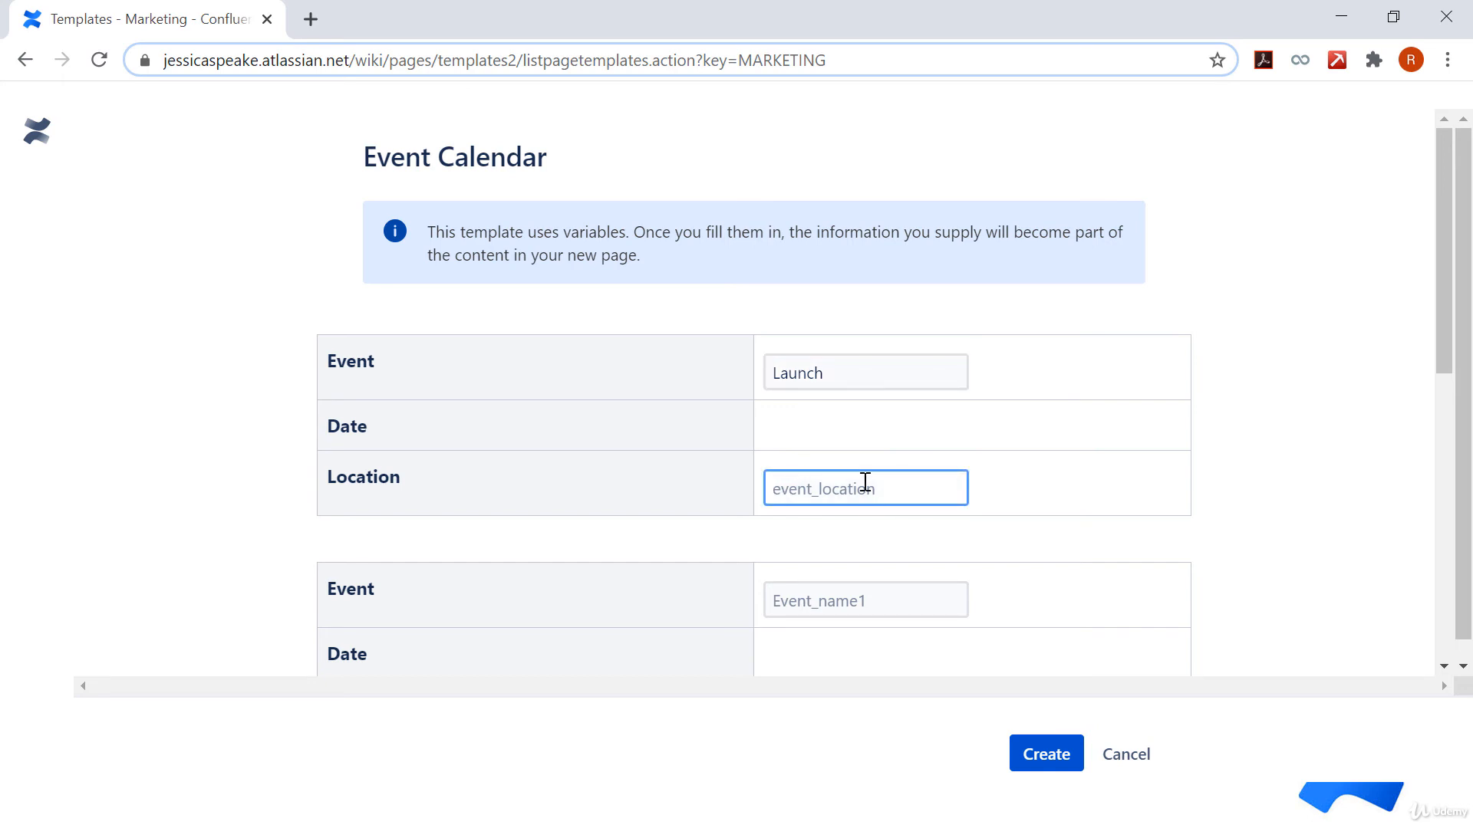
pyautogui.write('Hall A')
# Step: Enter "Feedback Session" as the event in the second table
pyautogui.scroll(-2, 796, 618)
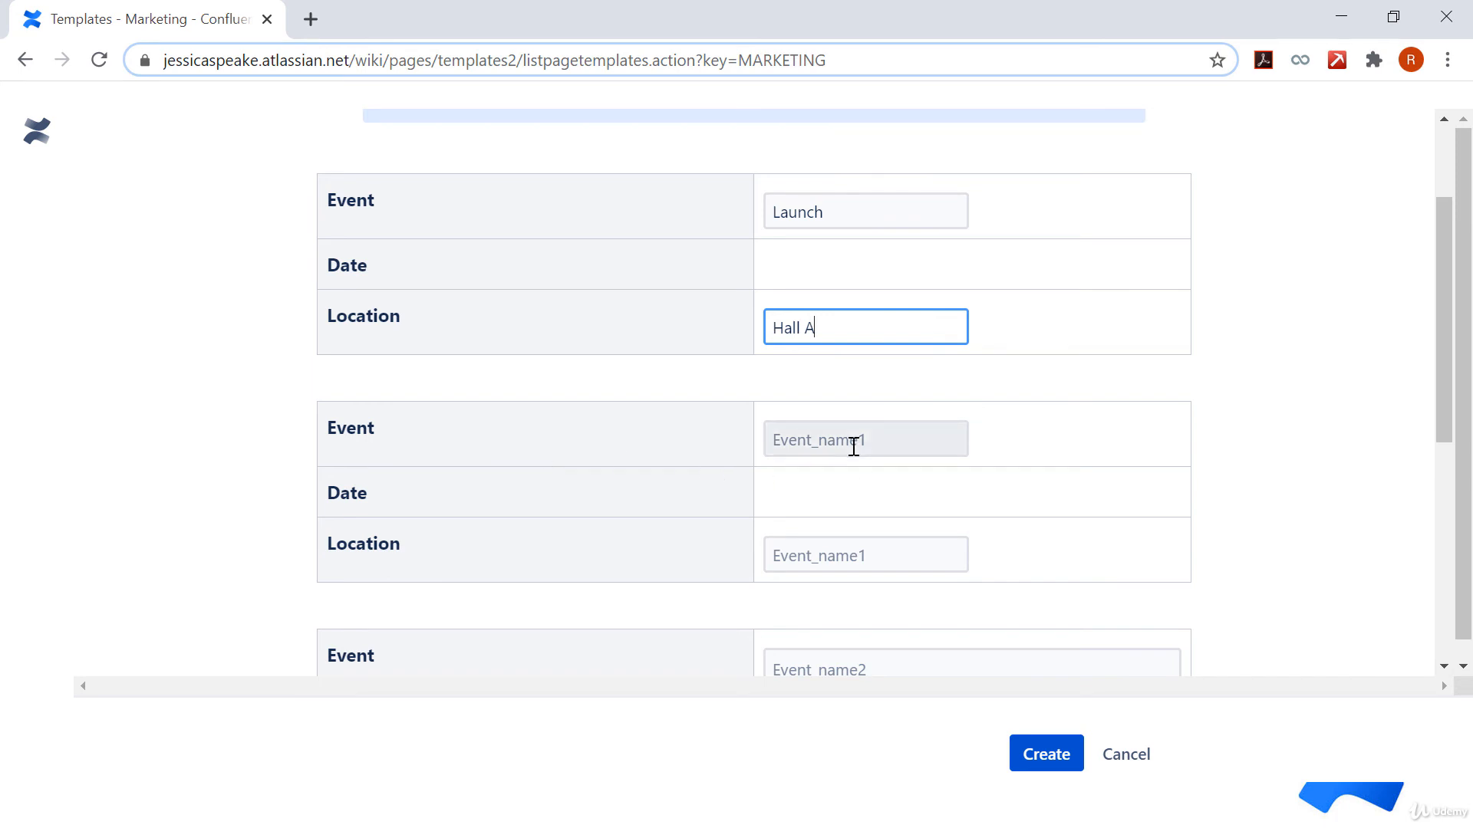
pyautogui.click(815, 434)
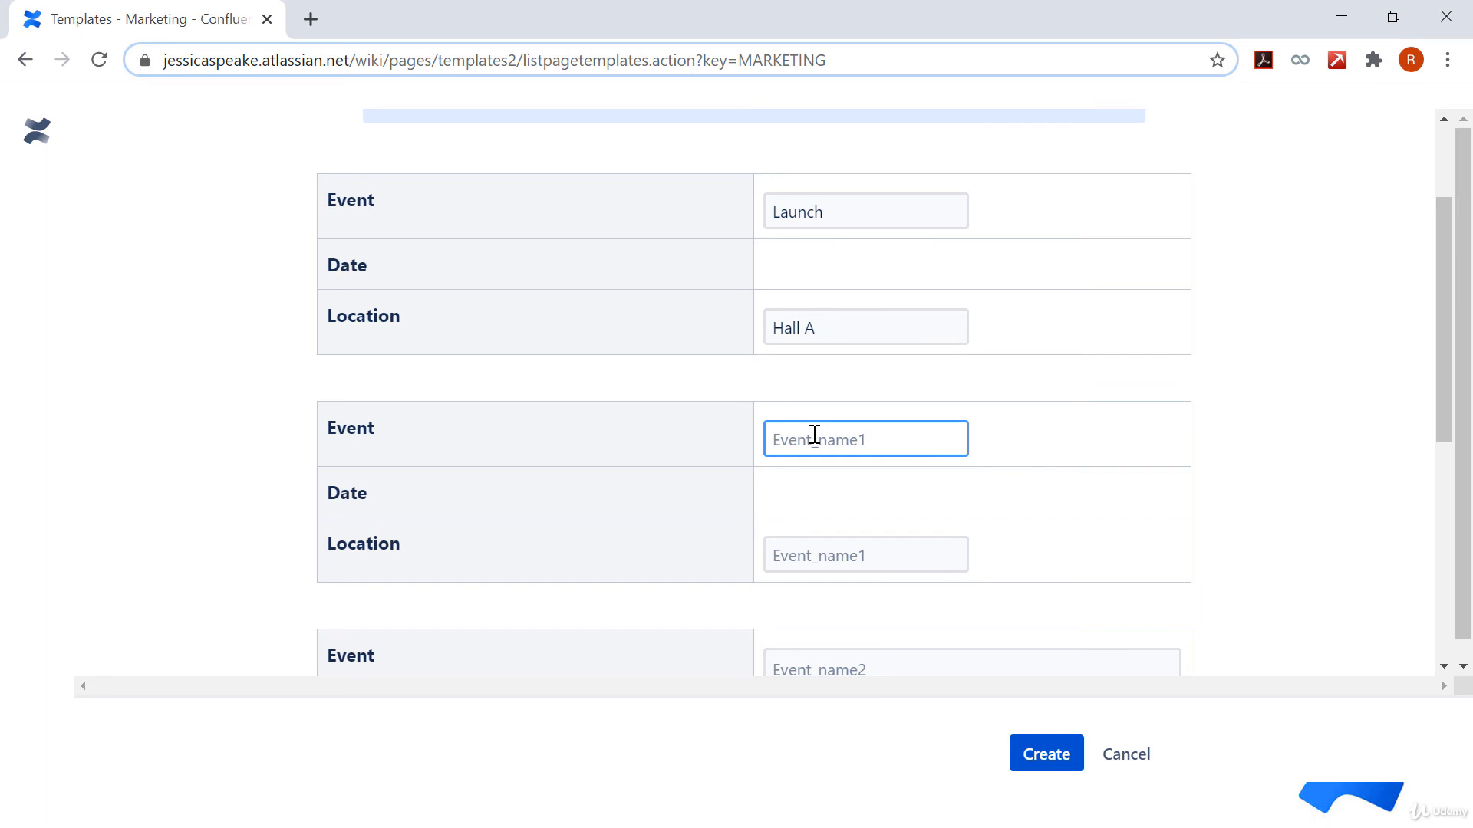
pyautogui.write('Feedback Session')
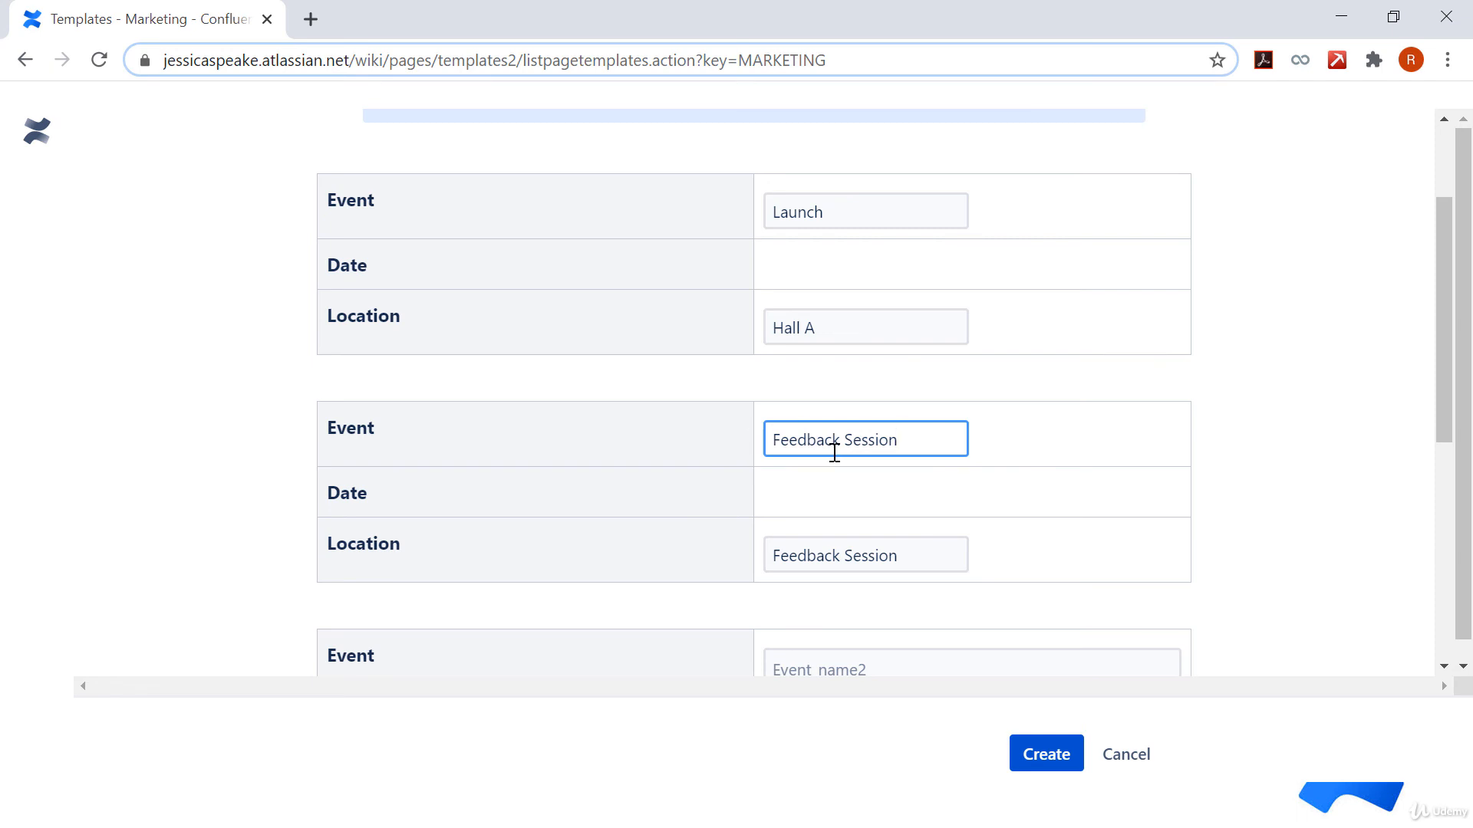
# Step: Fill the third table with the event "Thanksgiving" and the location "Hall B"
pyautogui.scroll(-1, 844, 559)
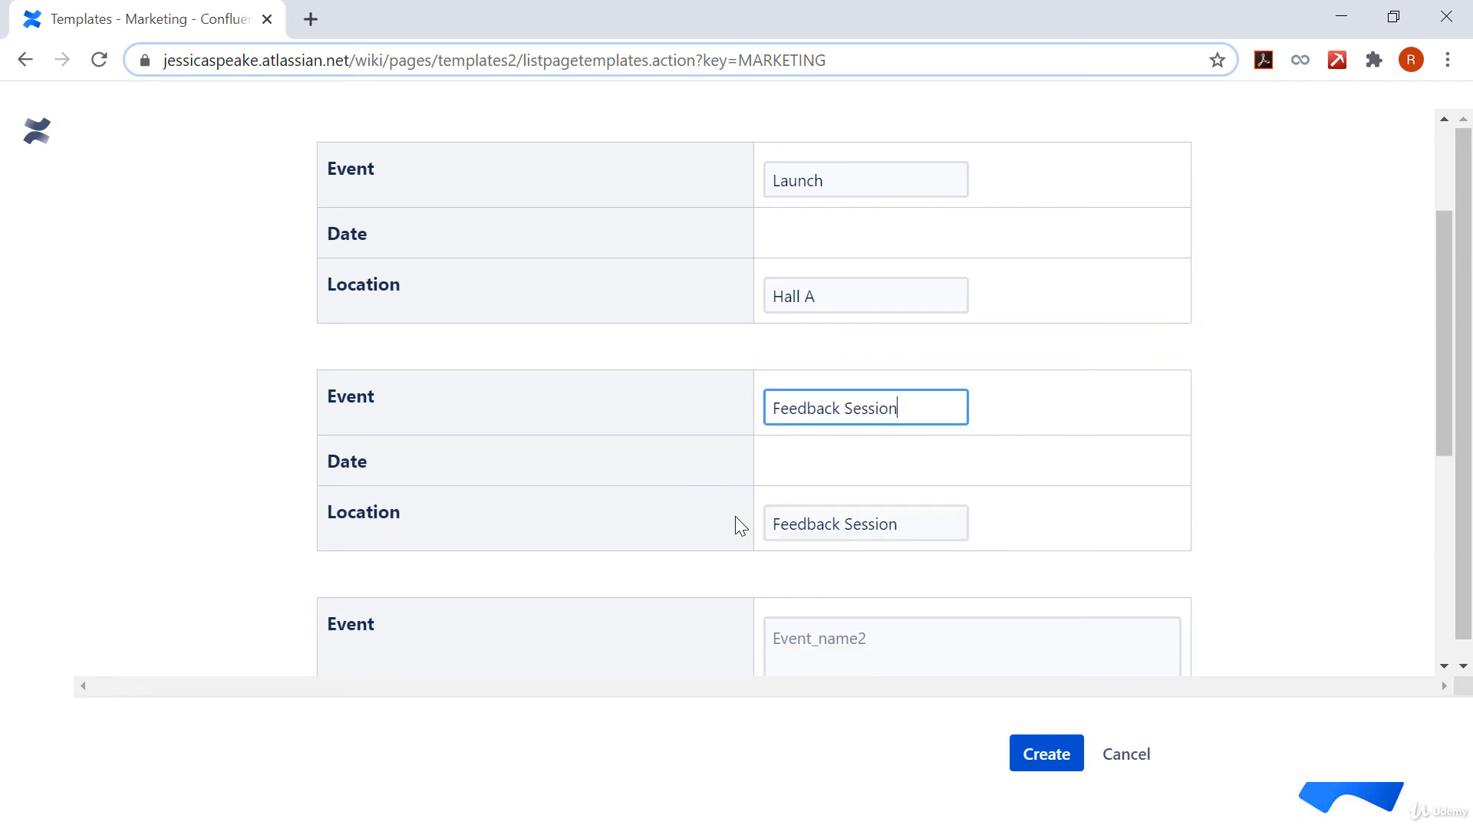
pyautogui.scroll(-1, 914, 531)
pyautogui.click(914, 531)
pyautogui.scroll(-2, 914, 531)
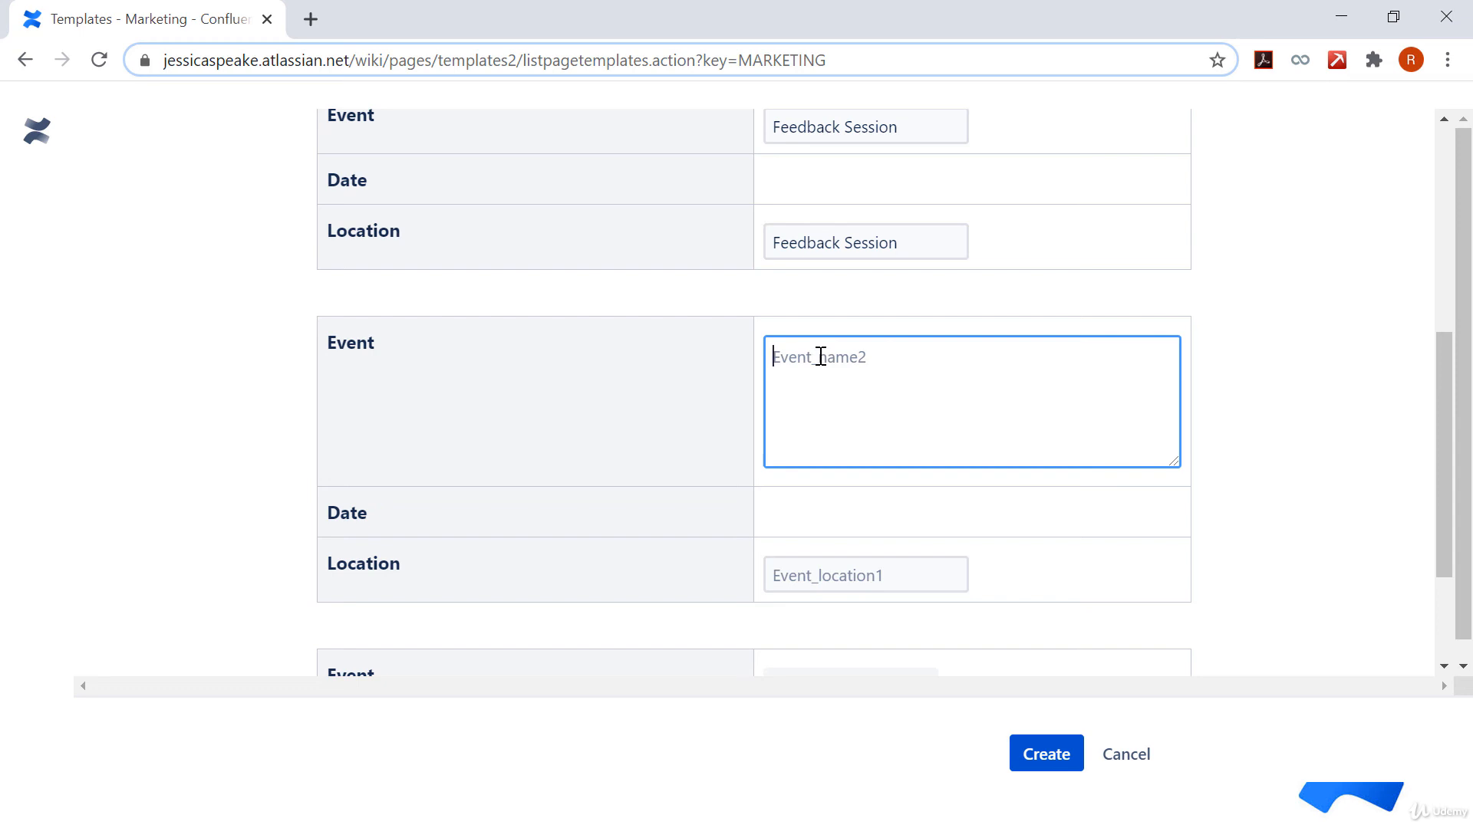
pyautogui.click(823, 571)
pyautogui.click(848, 414)
pyautogui.write('Thanksgiving')
pyautogui.click(819, 576)
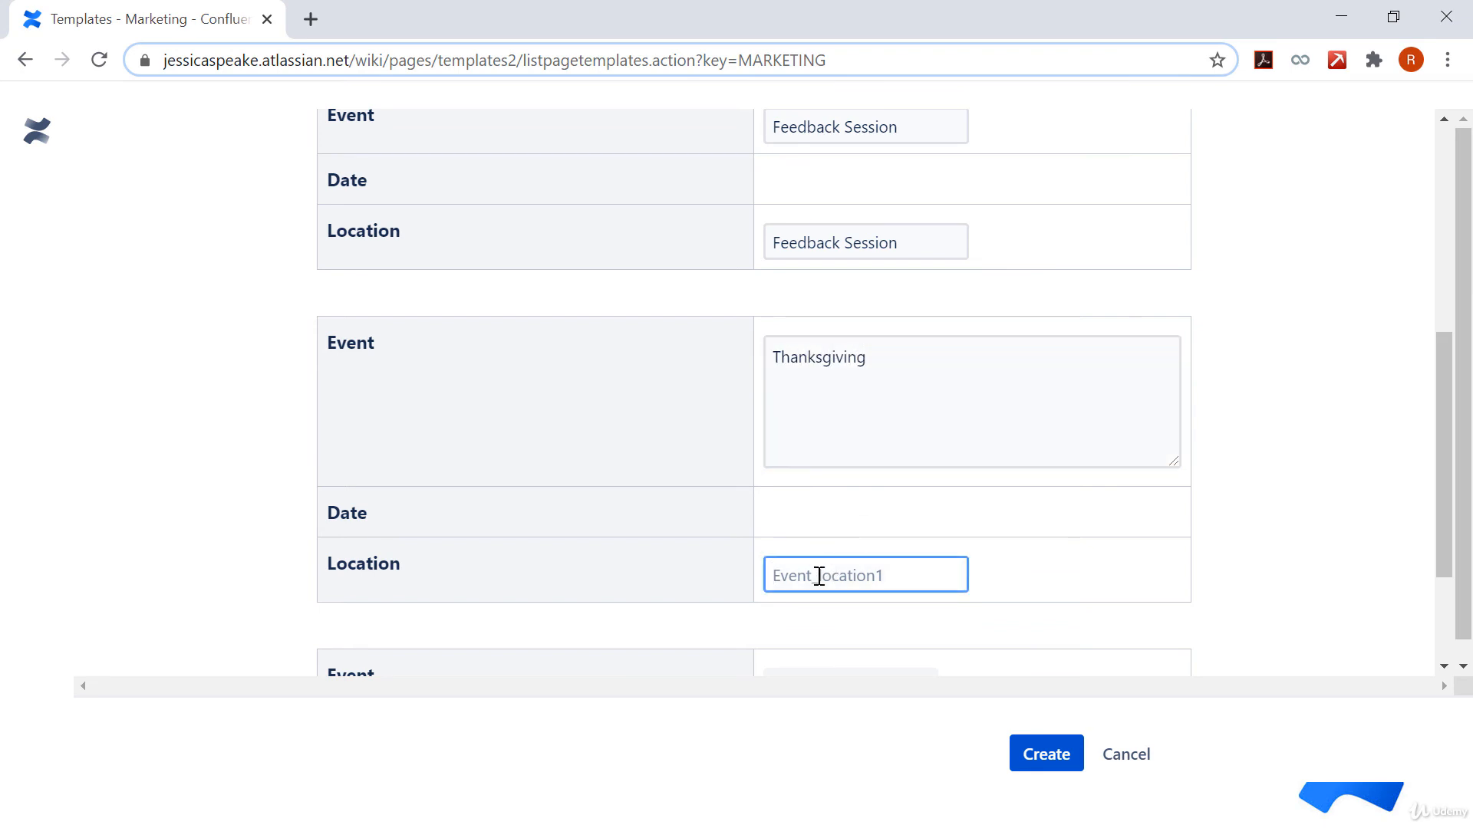
pyautogui.write('Hall B')
# Step: Choose "Event 3" and "location 3" in the fourth table's lists and create the page
pyautogui.scroll(-2, 818, 576)
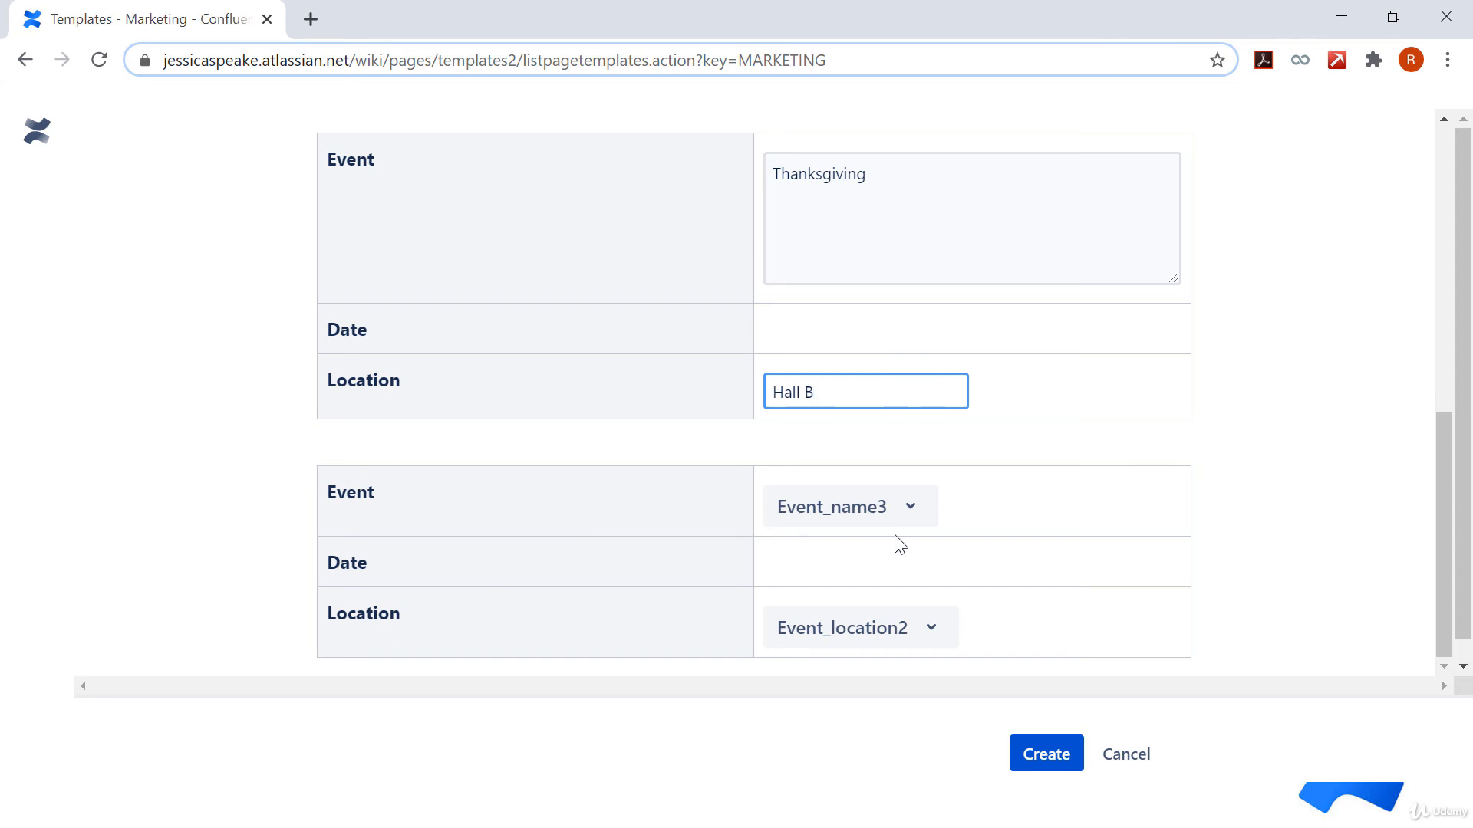
pyautogui.click(851, 514)
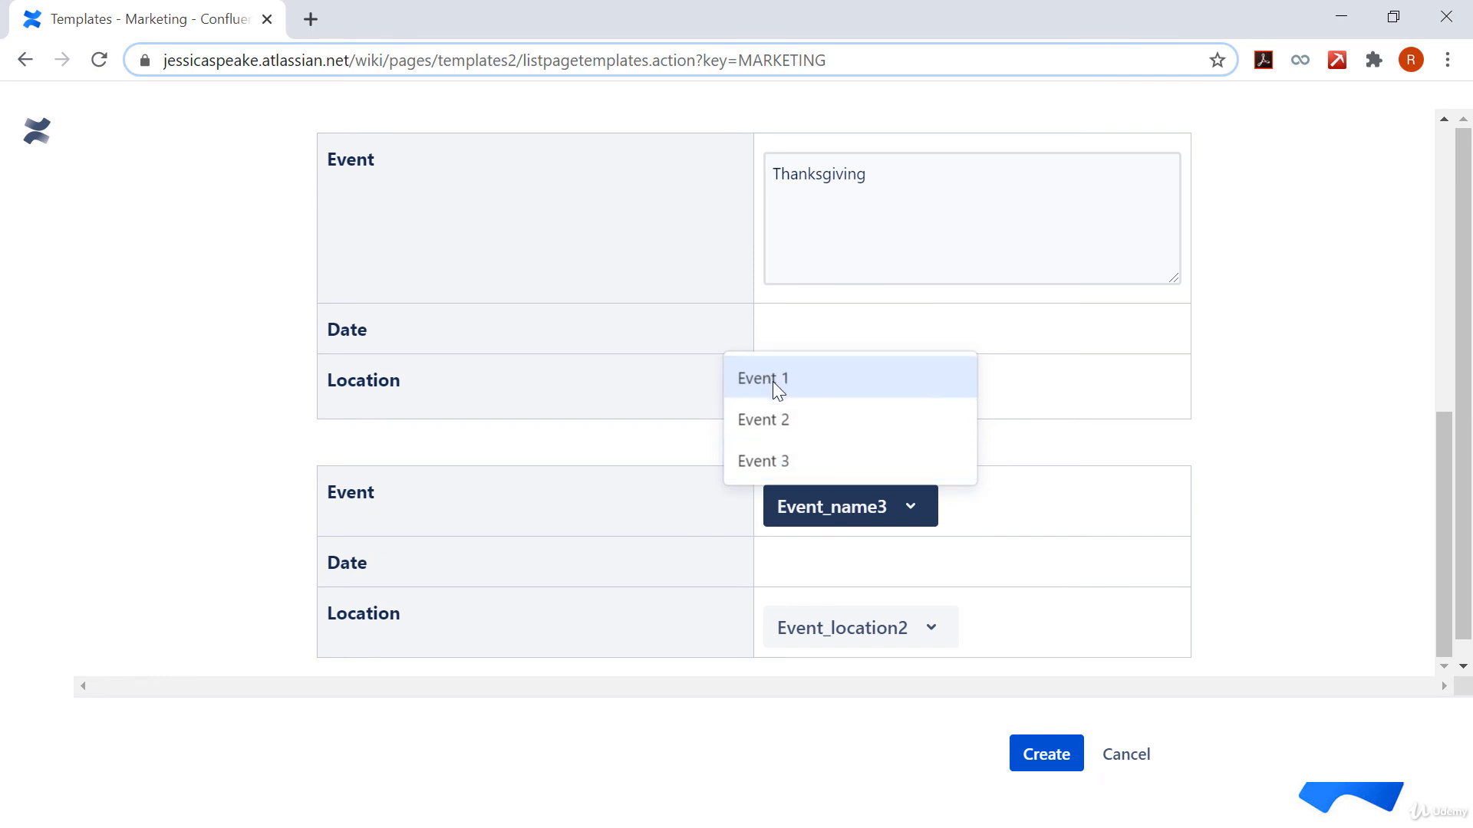
pyautogui.click(790, 462)
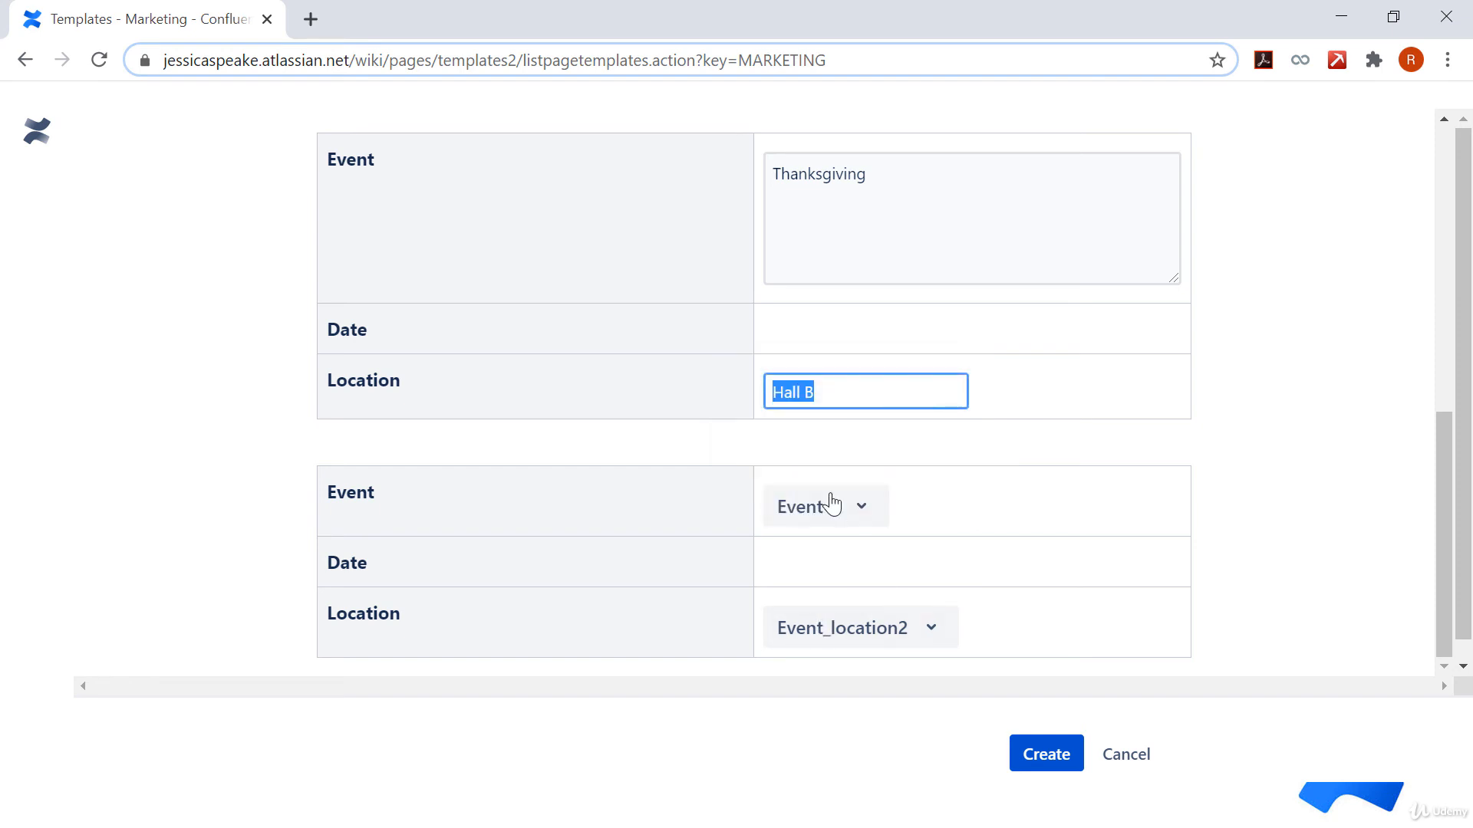
pyautogui.click(813, 635)
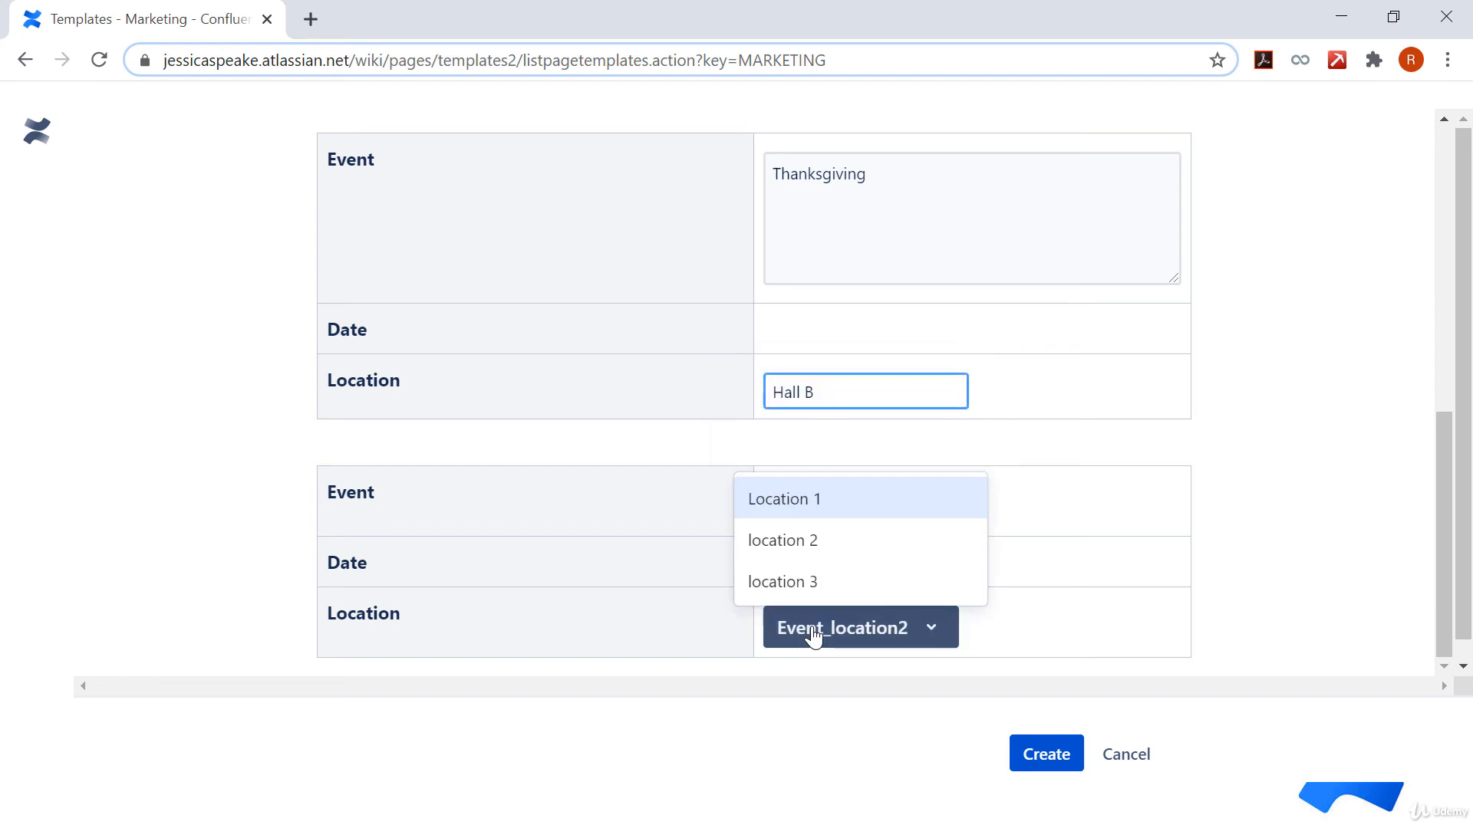
pyautogui.click(794, 583)
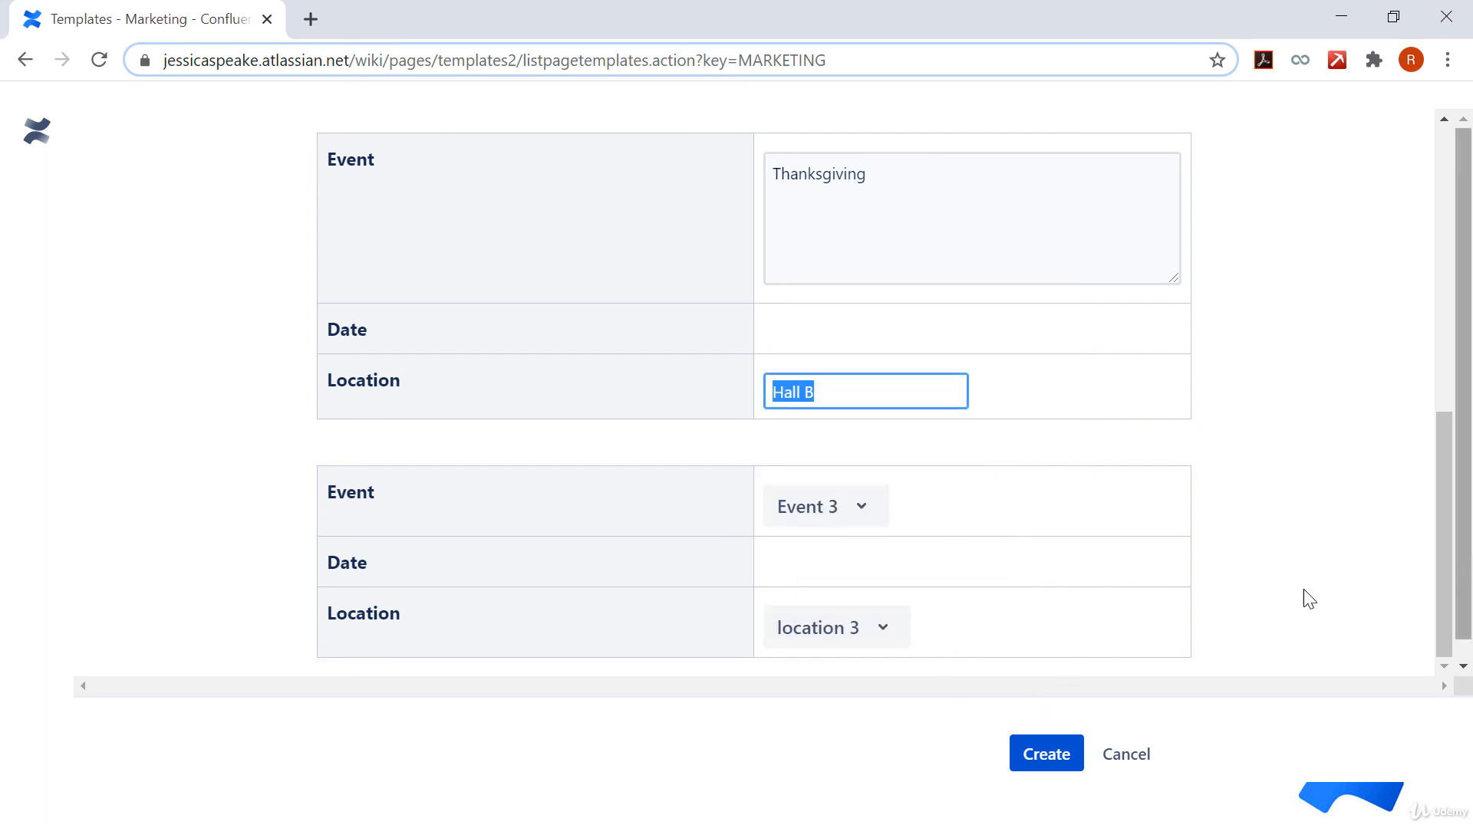
pyautogui.click(1048, 752)
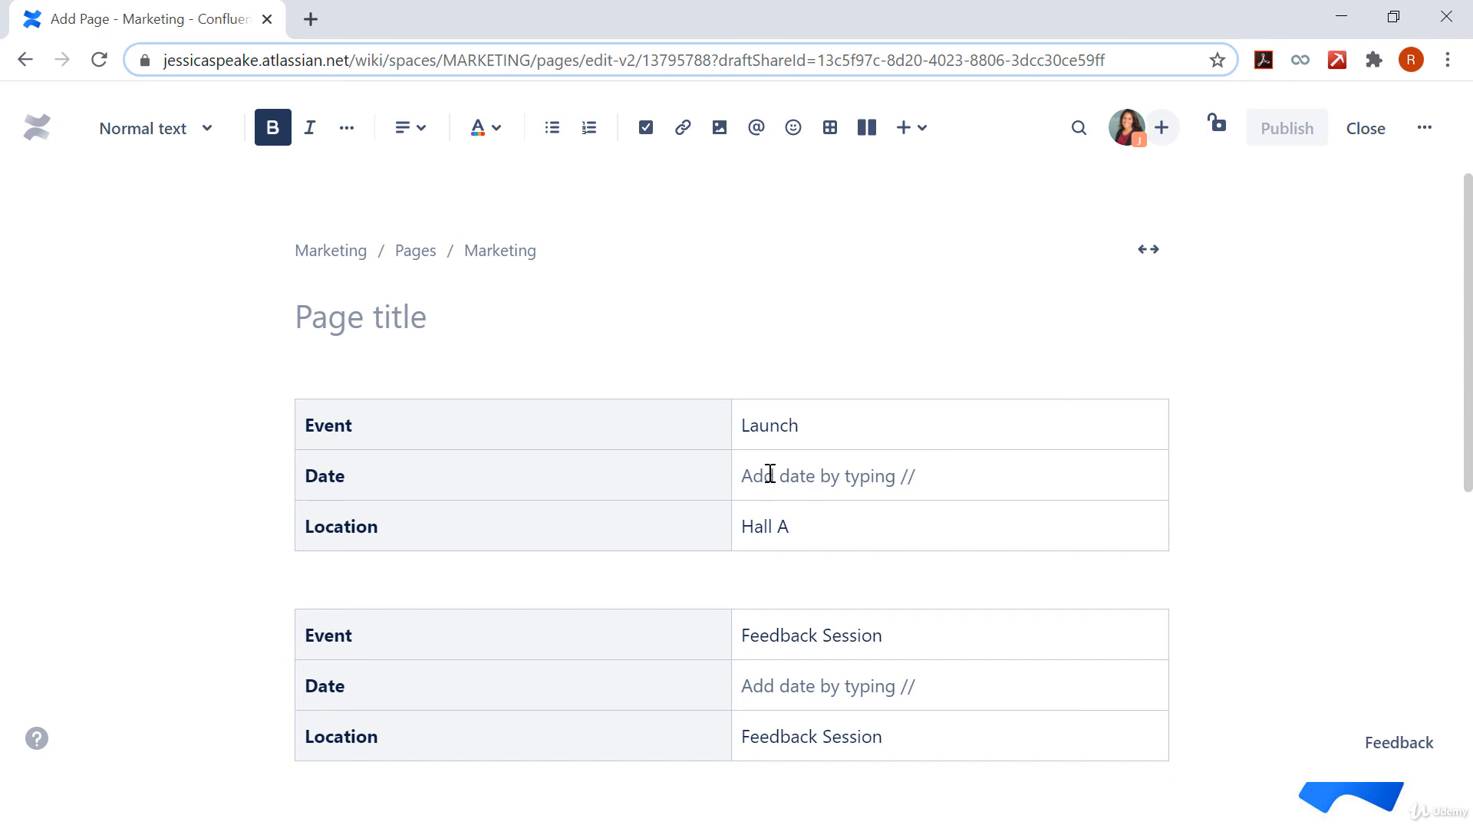
# Step: Insert the date Oct 7, 2020 in the first table, for the Launch event
pyautogui.click(814, 475)
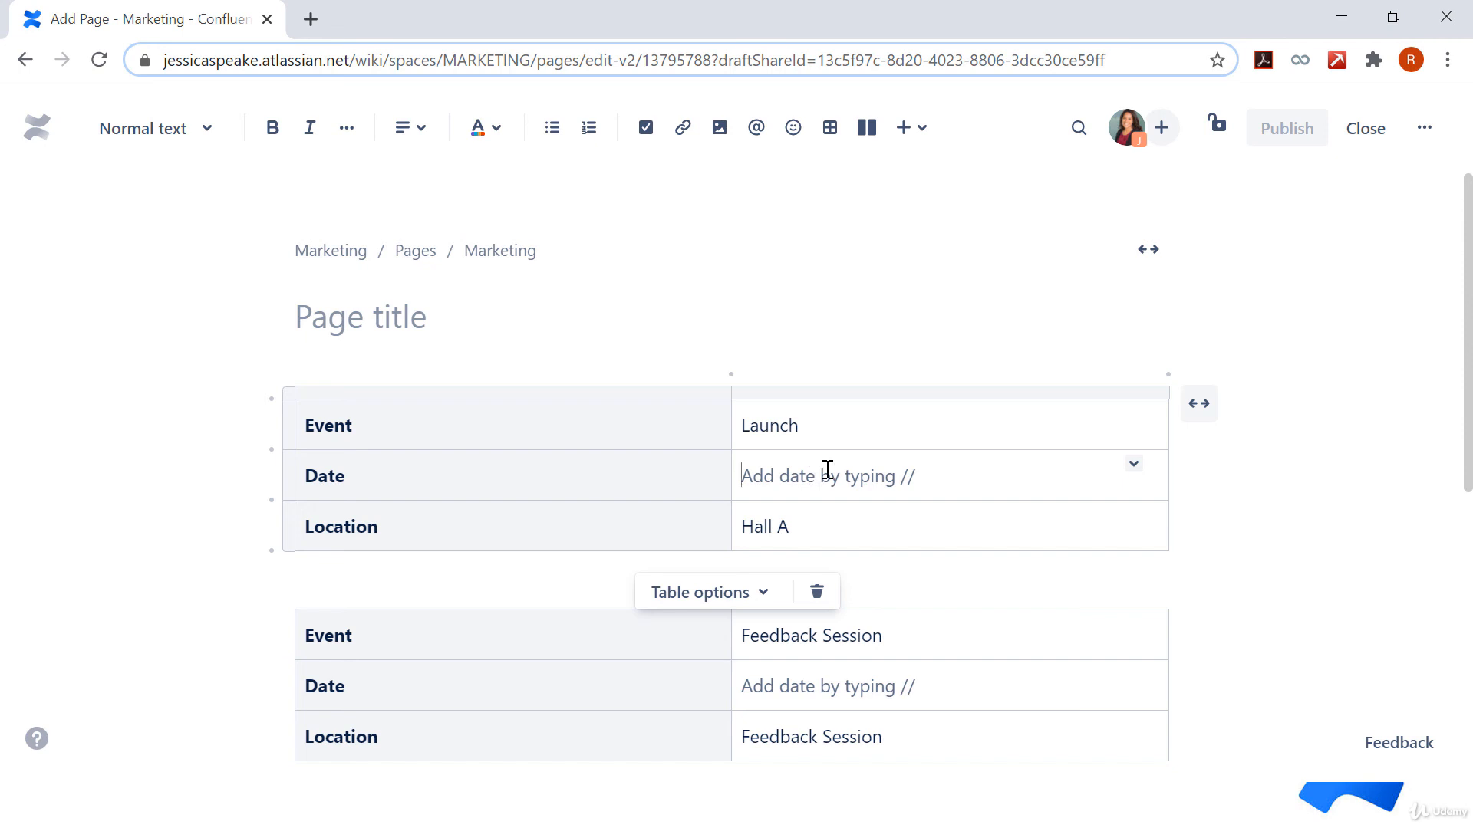
pyautogui.write('//')
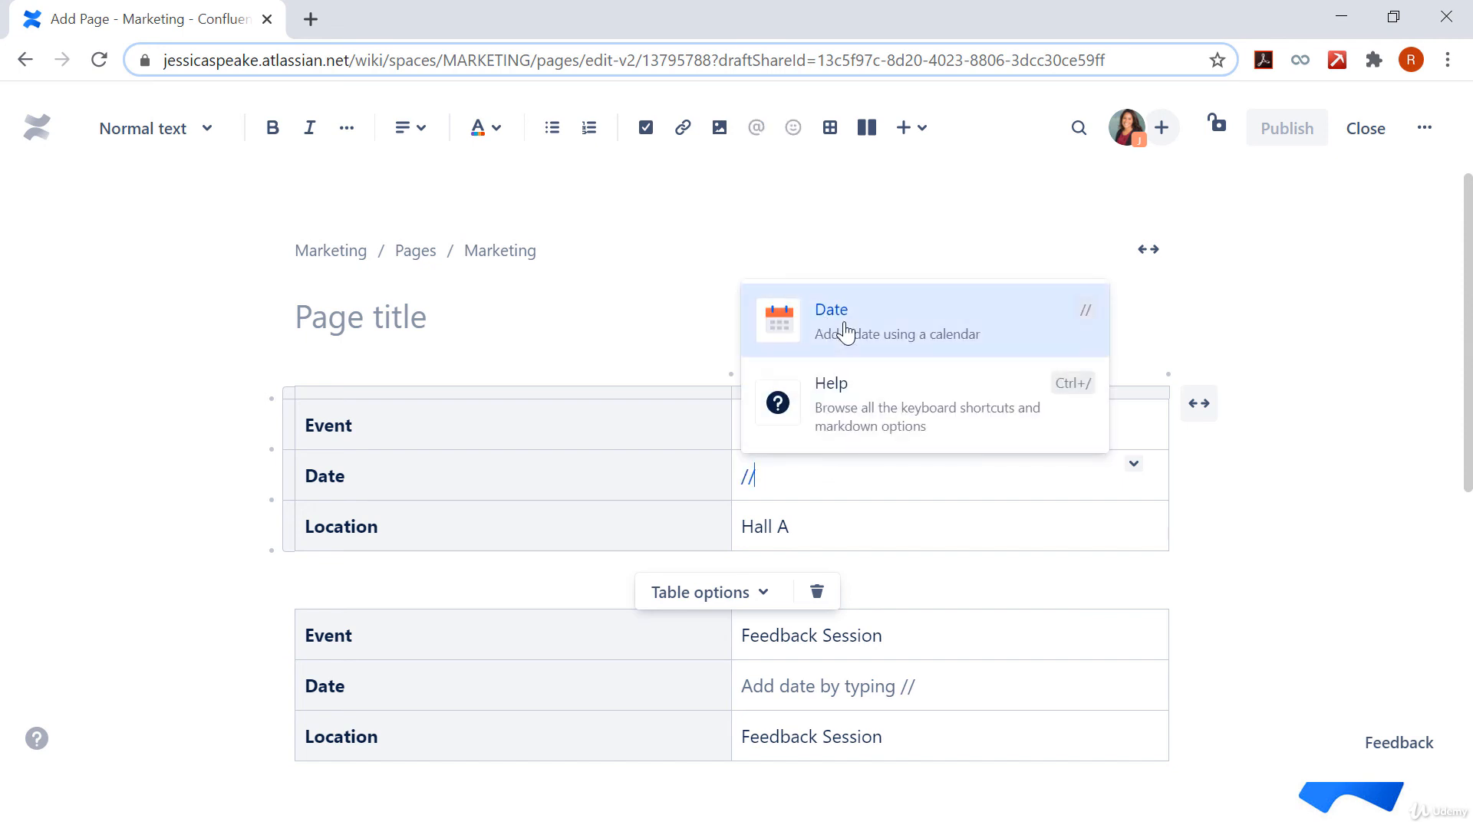
pyautogui.click(846, 332)
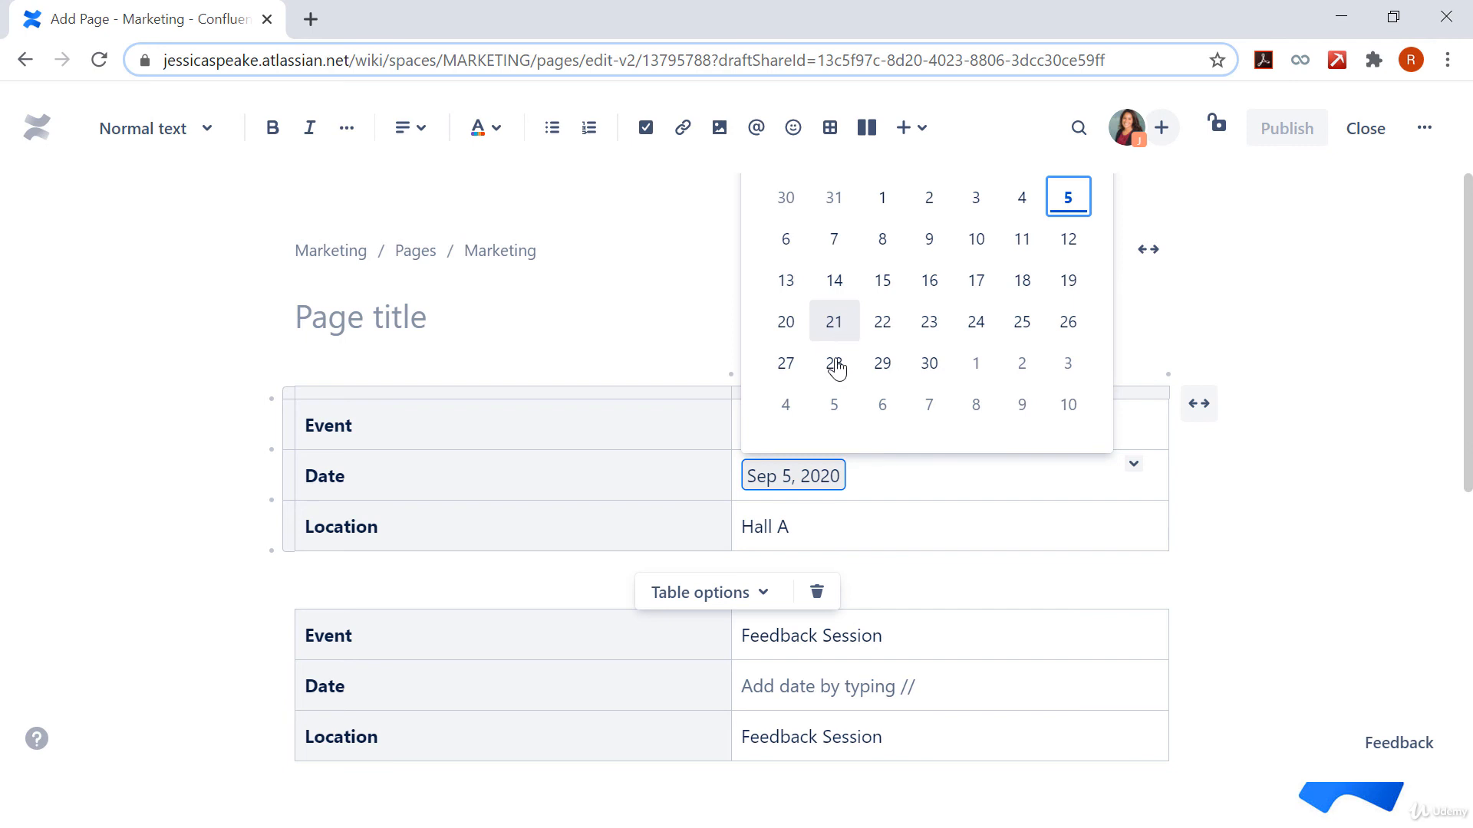
pyautogui.click(925, 404)
# Step: Insert the date Sep 13, 2020 in the second table, for the Feedback Session event
pyautogui.click(886, 693)
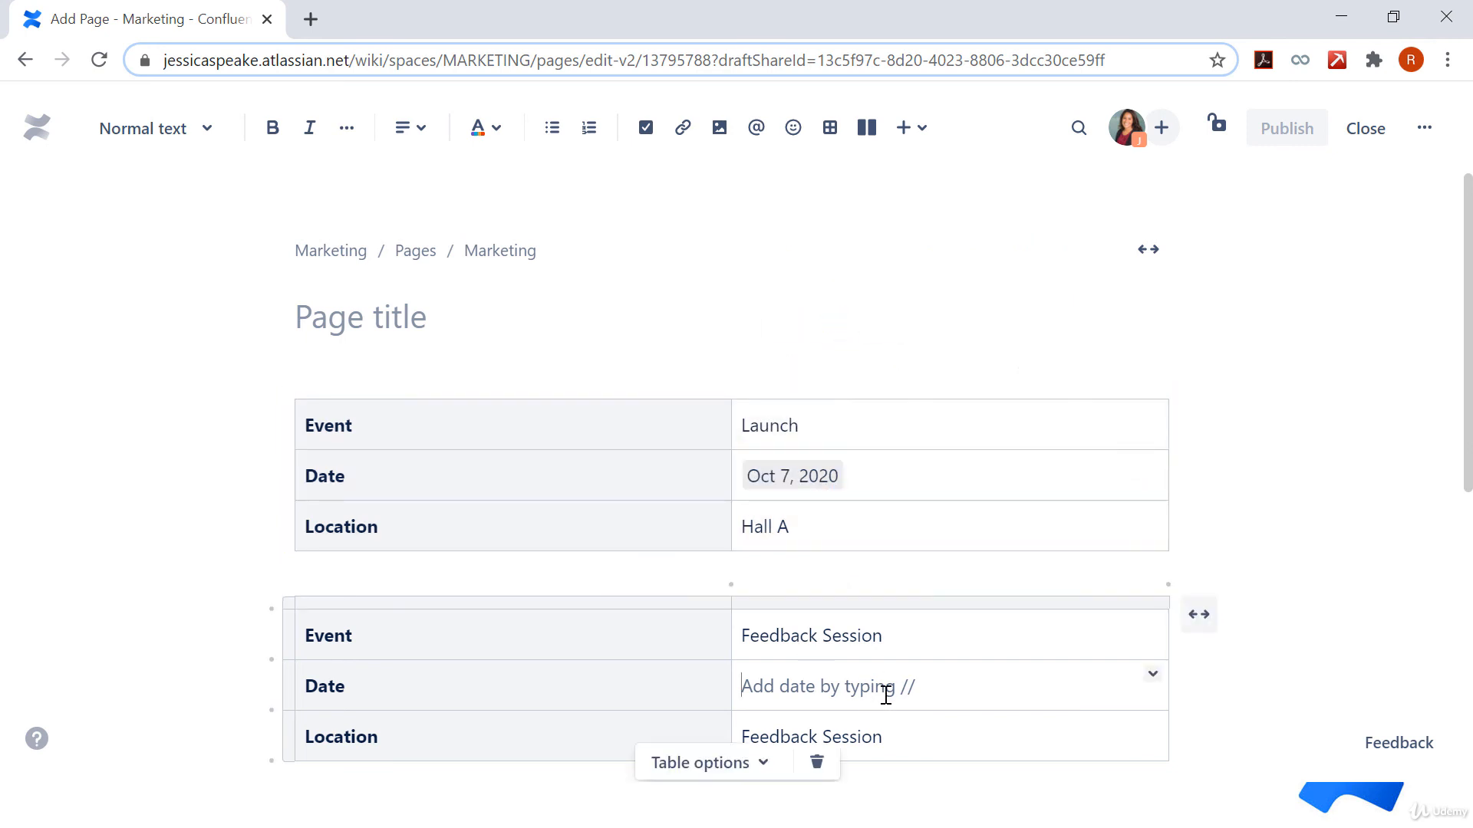
pyautogui.write('//')
pyautogui.click(813, 519)
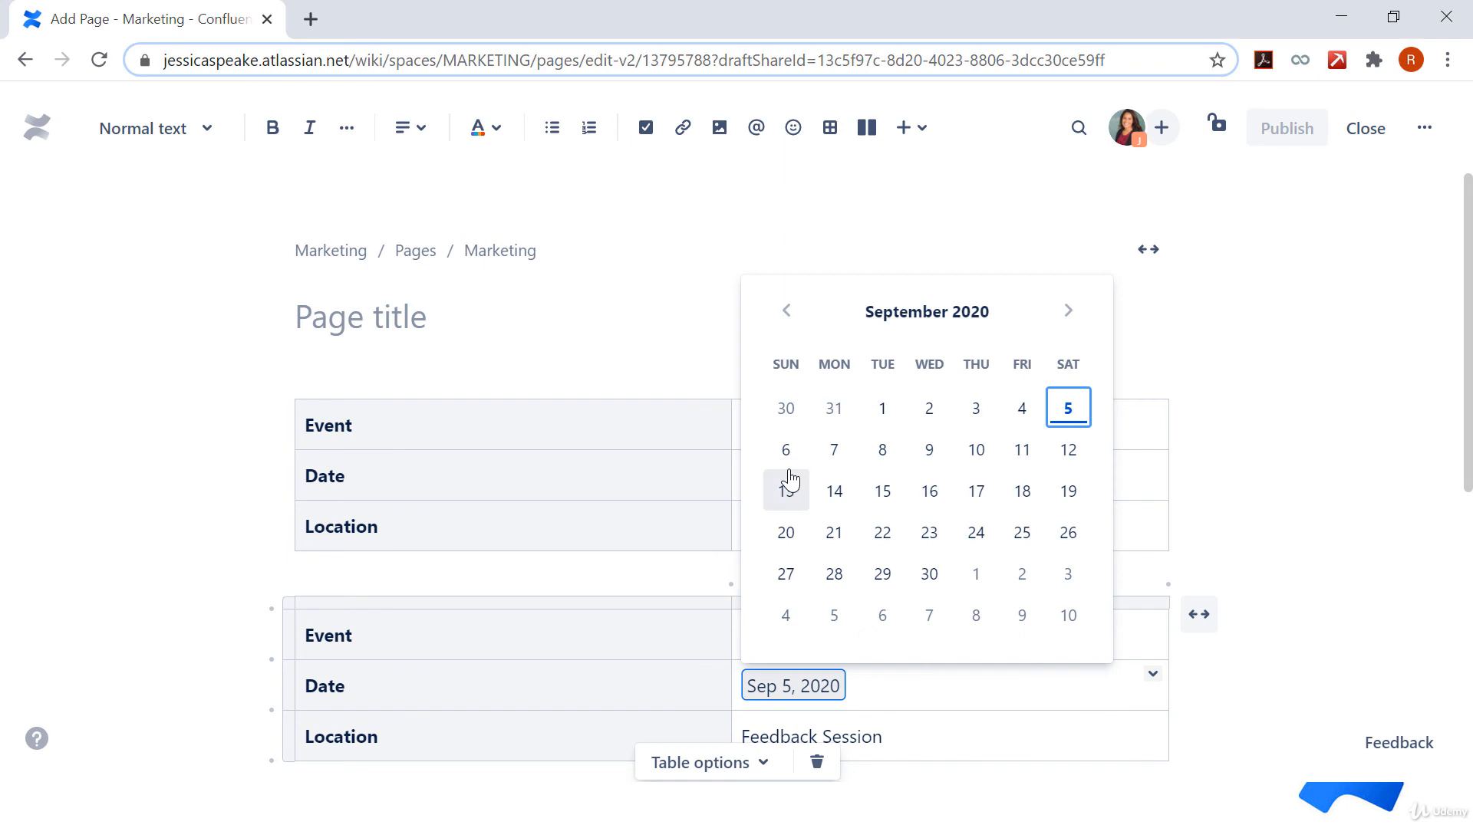
pyautogui.click(789, 485)
# Step: Title the page "Event Calendar_September", publish it and look through the published tables
pyautogui.scroll(-6, 1364, 562)
pyautogui.scroll(5, 1368, 565)
pyautogui.scroll(2, 1366, 565)
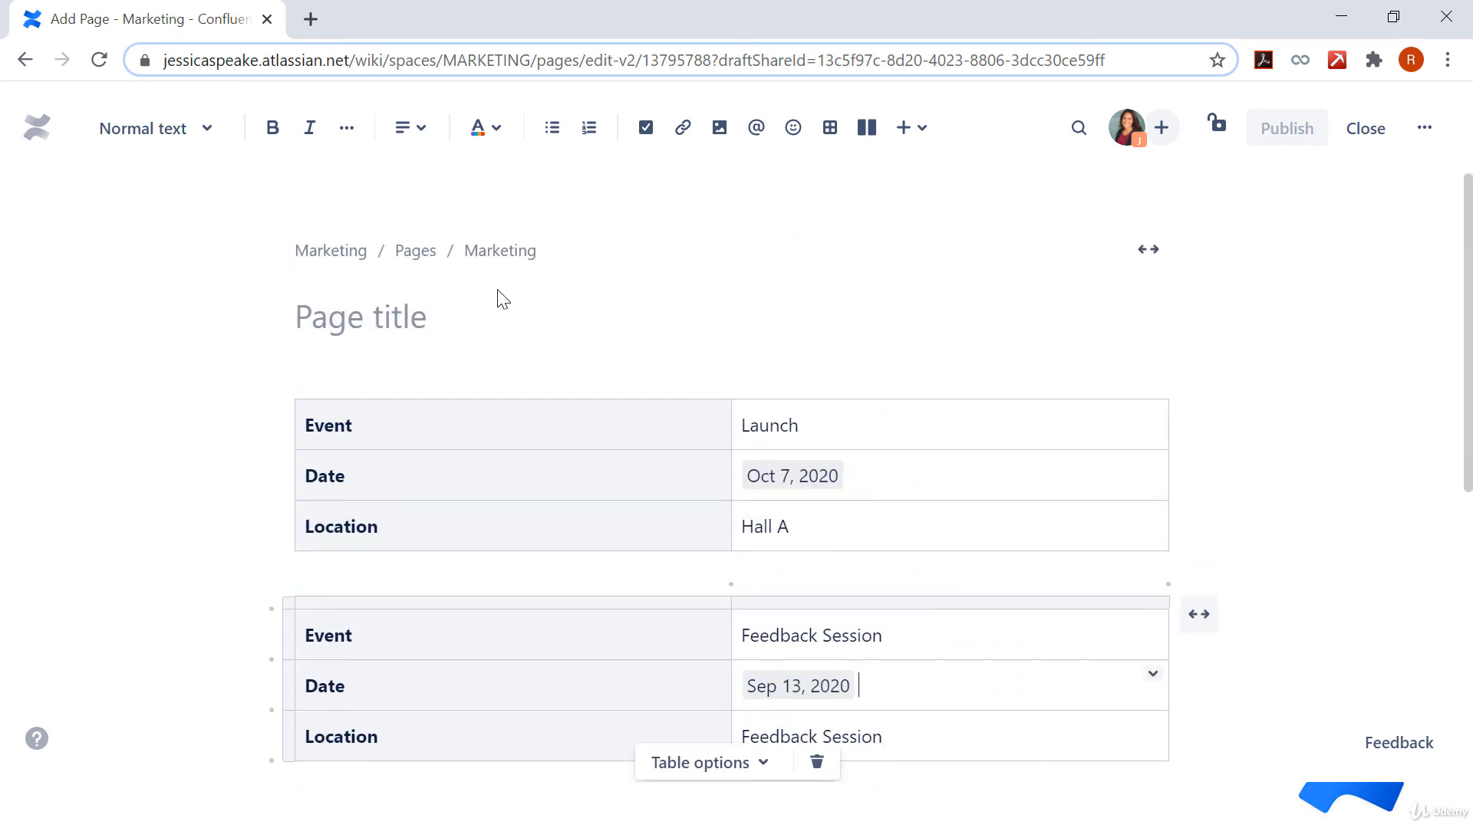
pyautogui.click(385, 321)
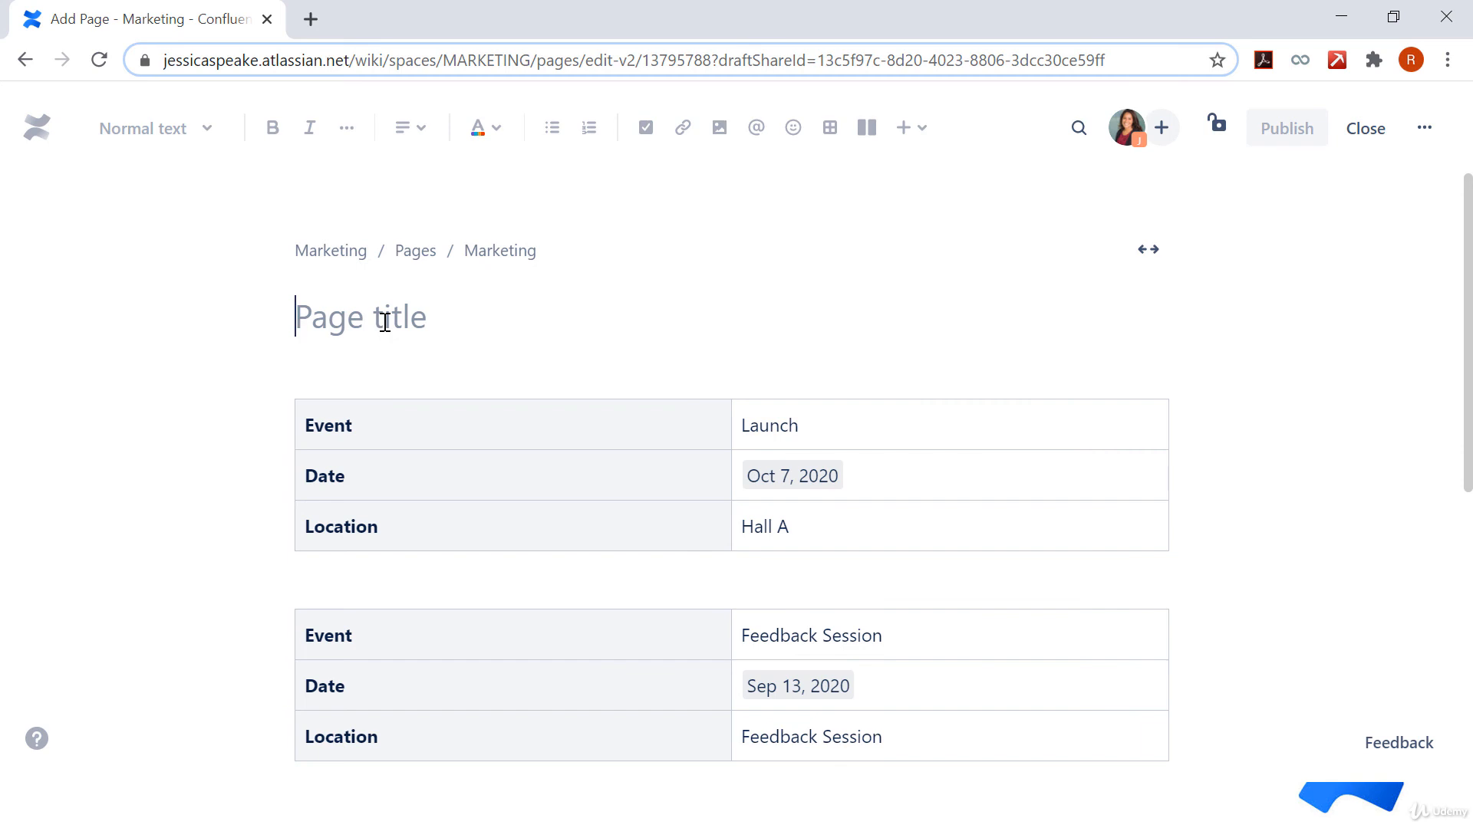
pyautogui.write('Event Calendar')
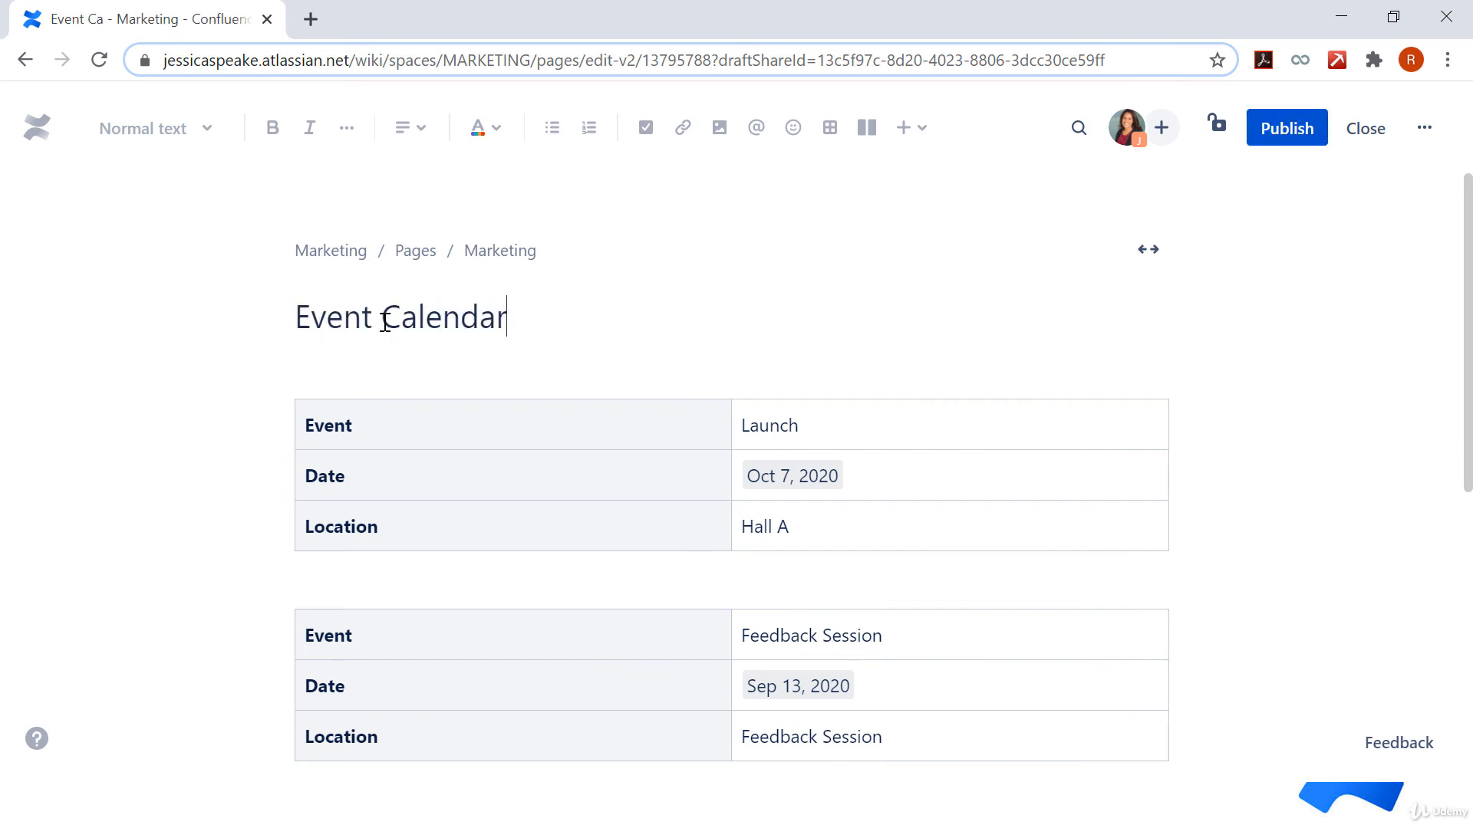
pyautogui.write('_Septer')
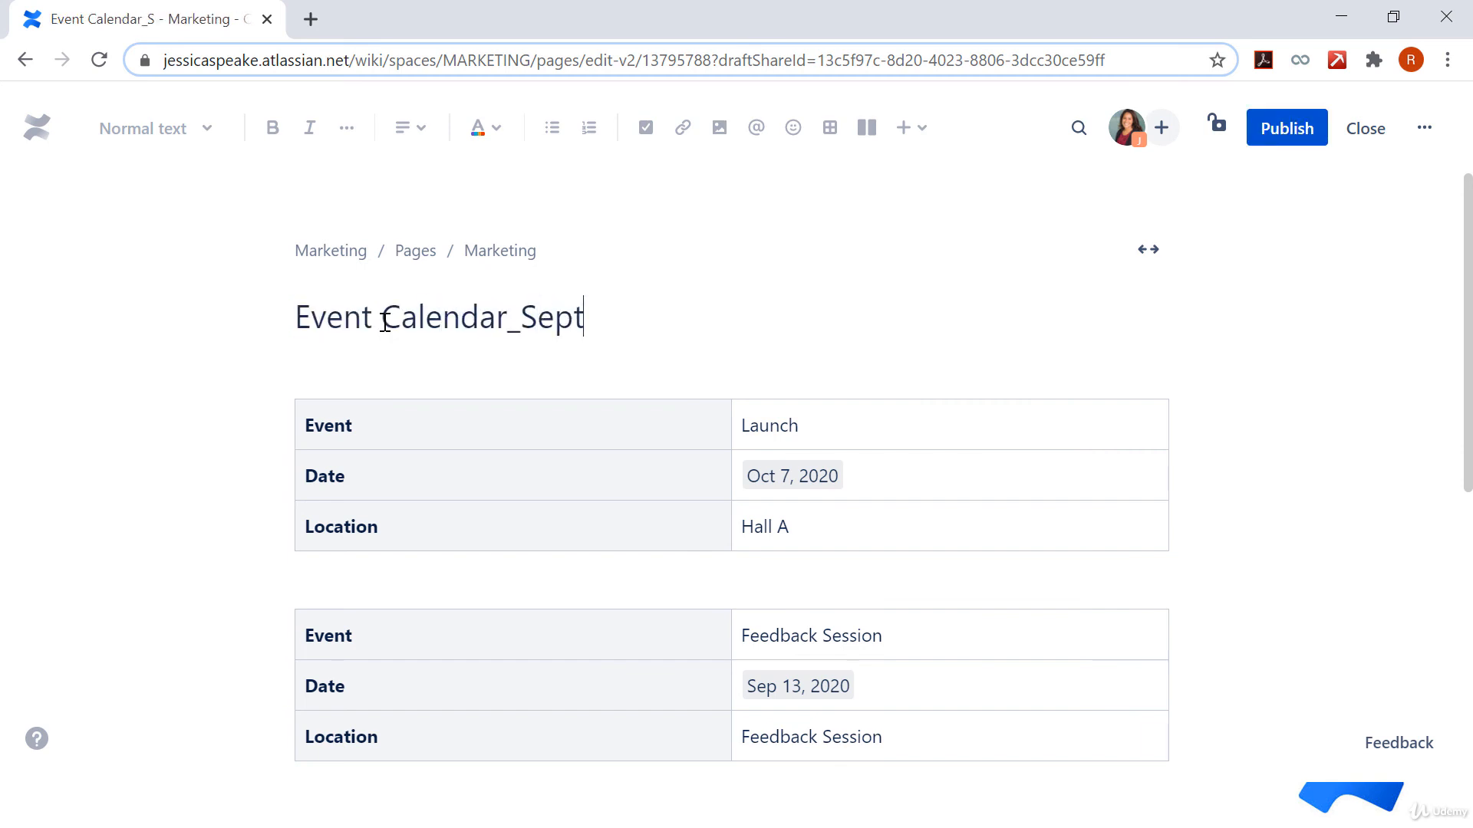
pyautogui.press('BackSpace')
pyautogui.press('BackSpace')
pyautogui.press('BackSpace')
pyautogui.write('tember')
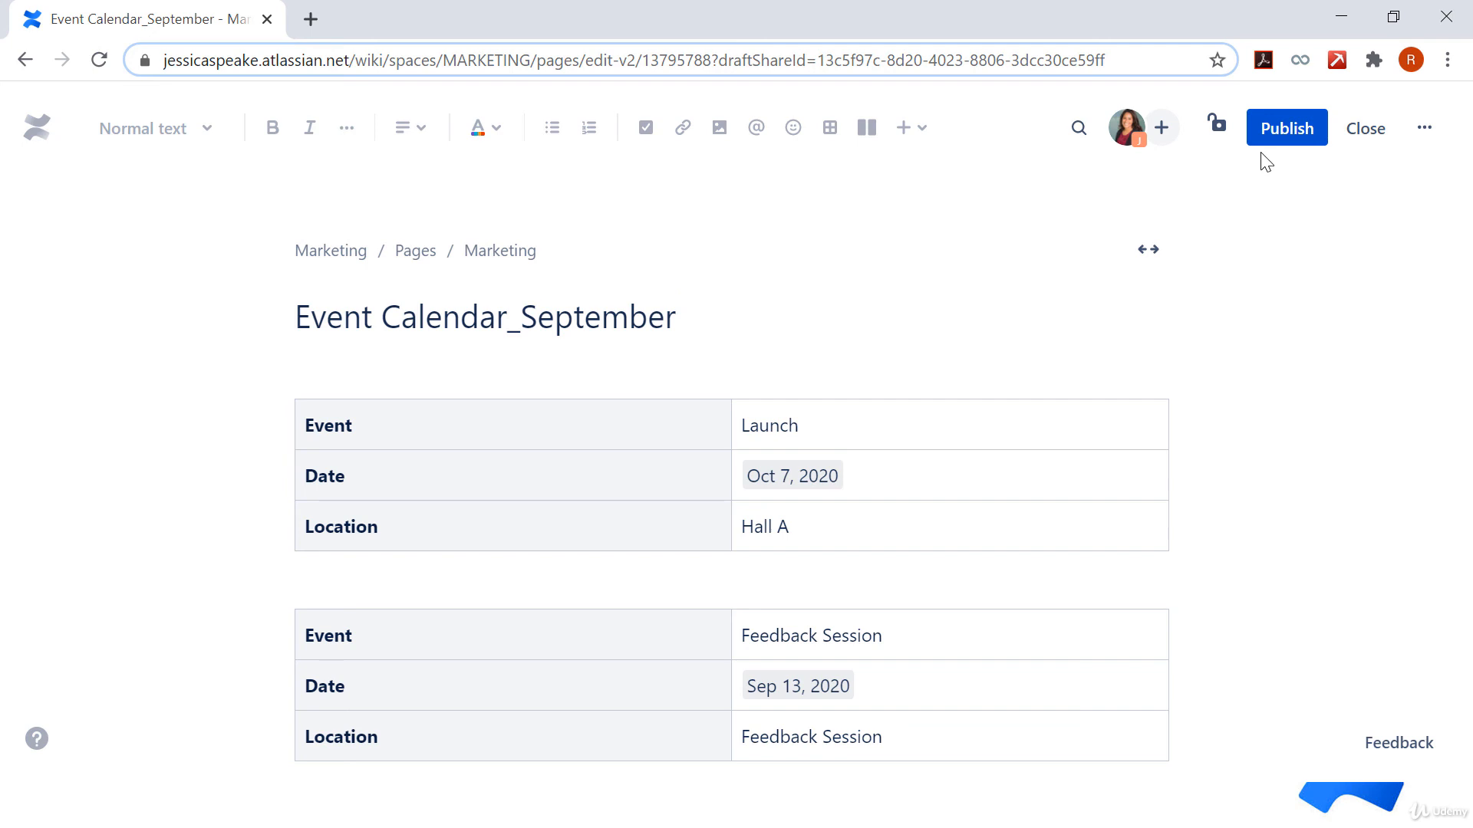
pyautogui.click(1289, 128)
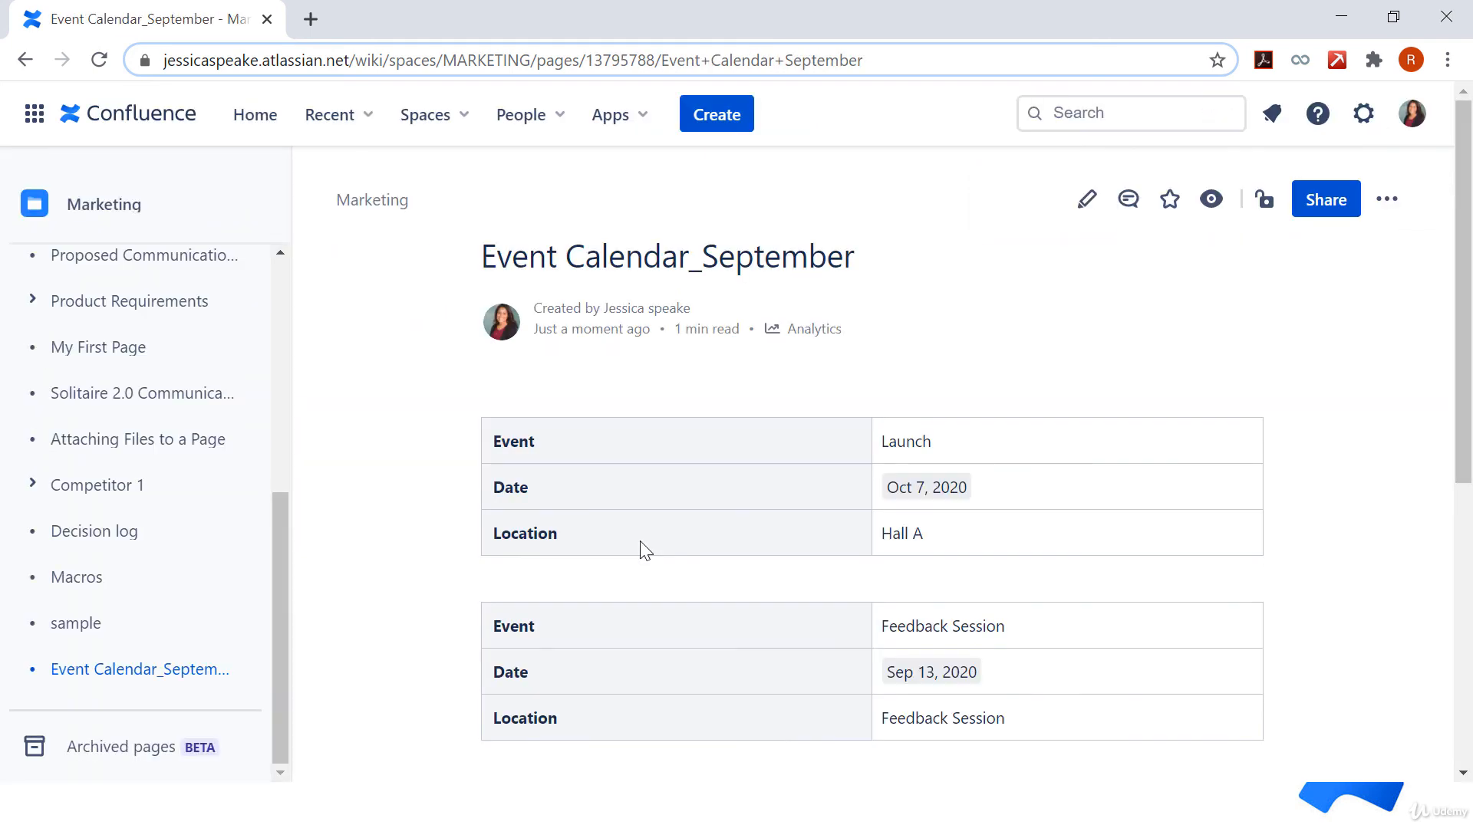
pyautogui.scroll(-7, 641, 542)
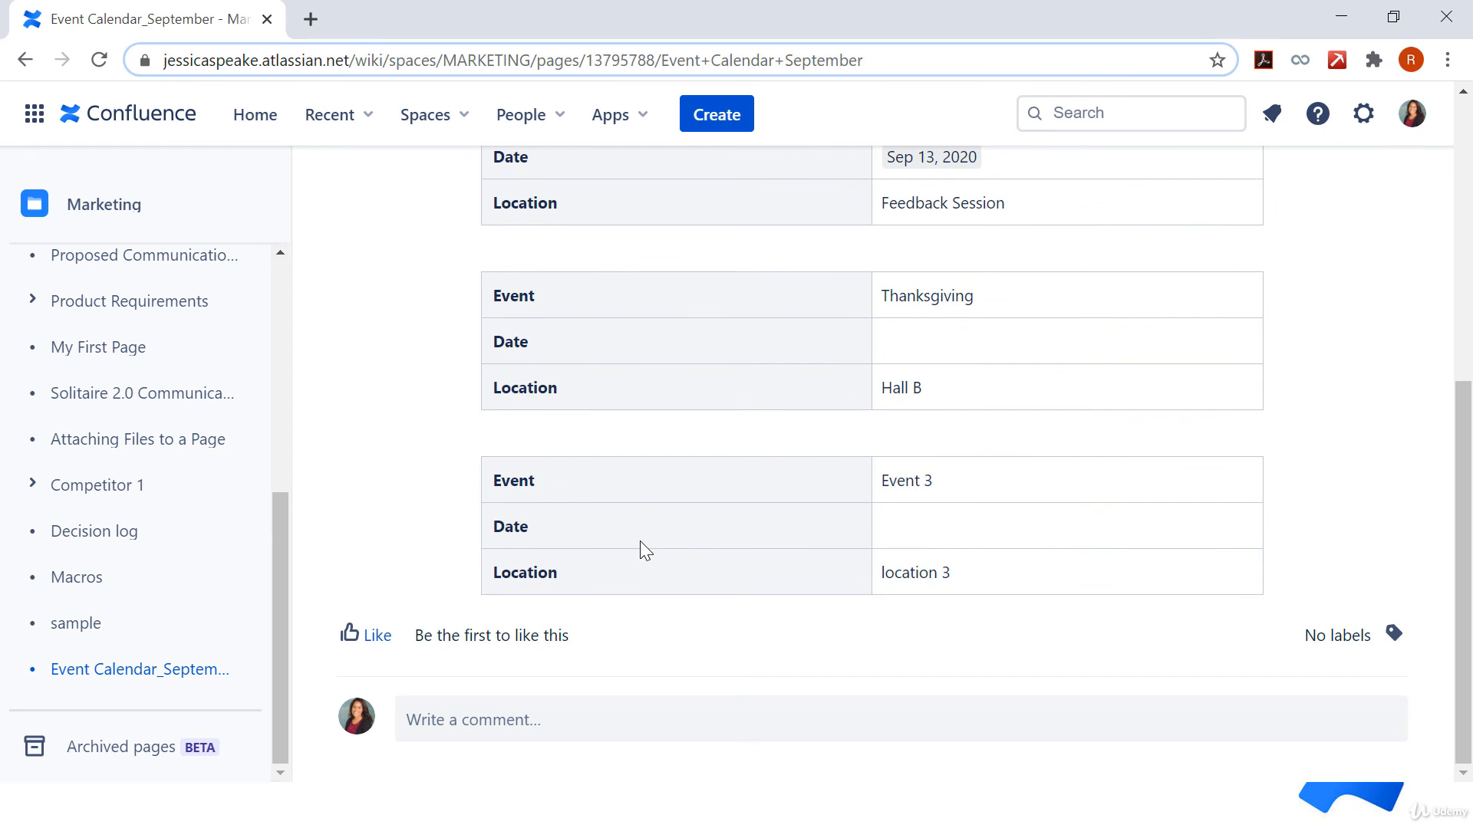
pyautogui.scroll(7, 639, 541)
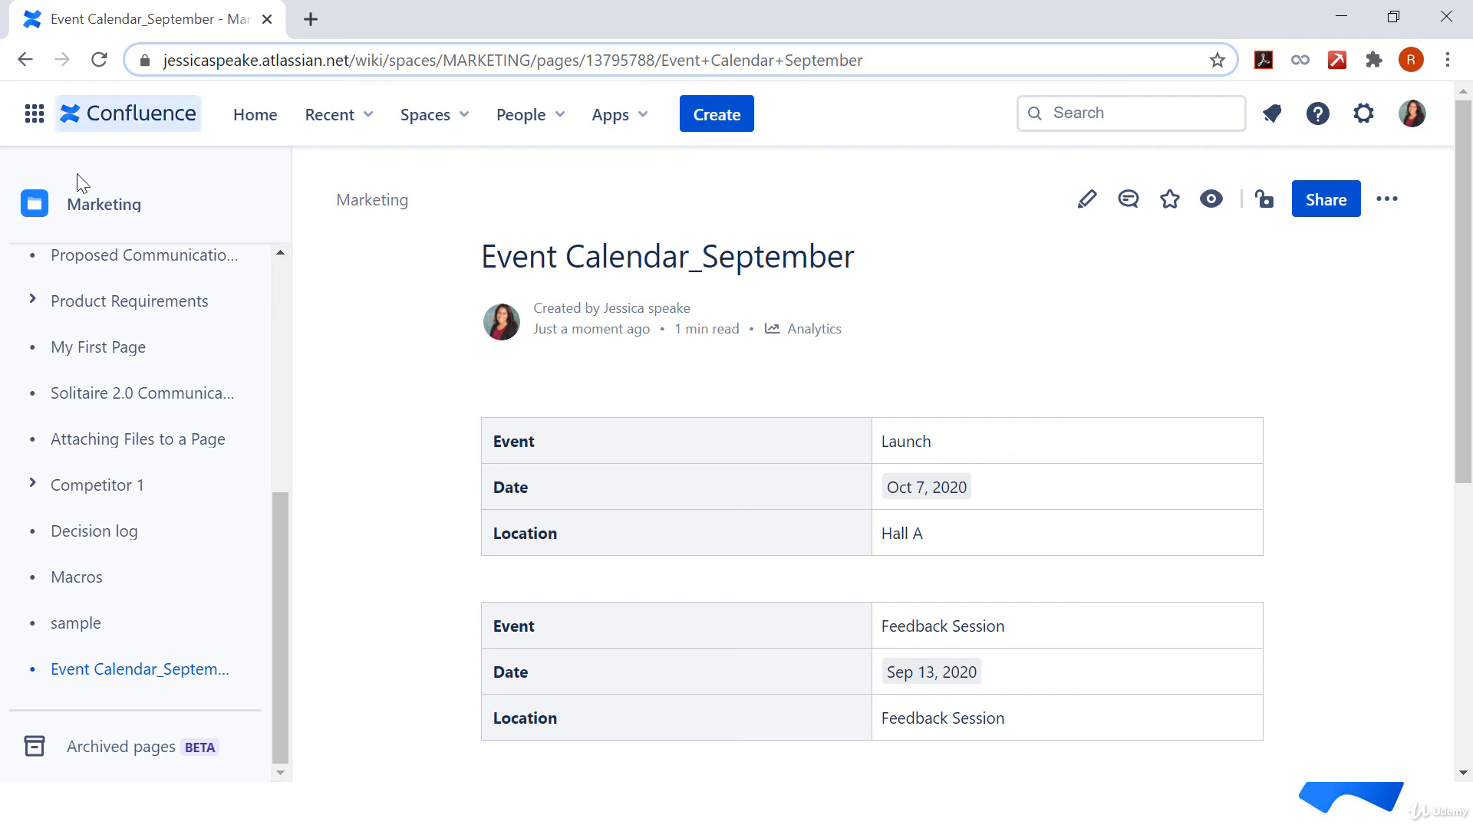
# Step: Open the Brand space and search its page creation templates for "event", expanding the full template list first
pyautogui.click(129, 129)
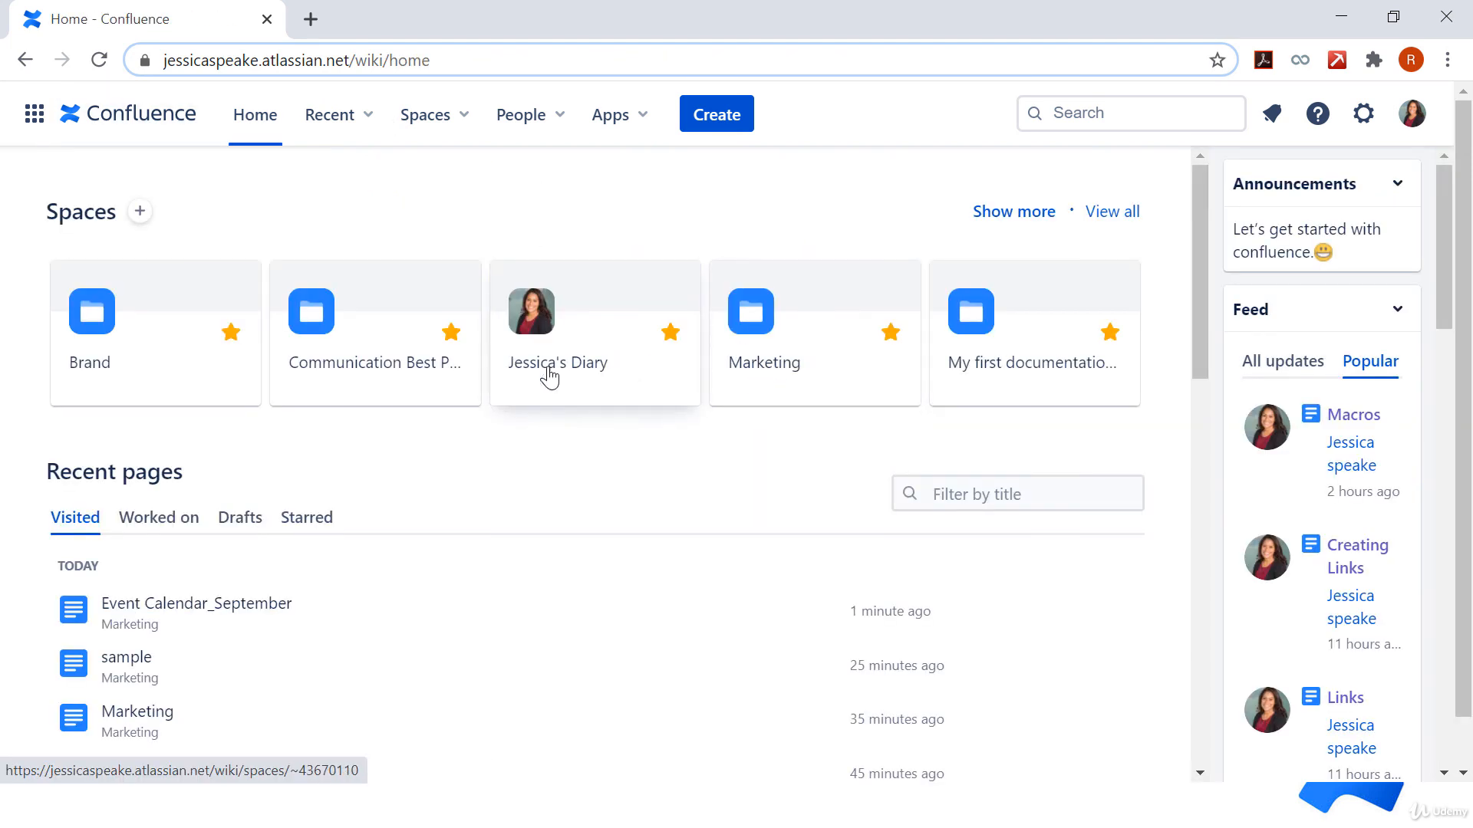
pyautogui.click(174, 323)
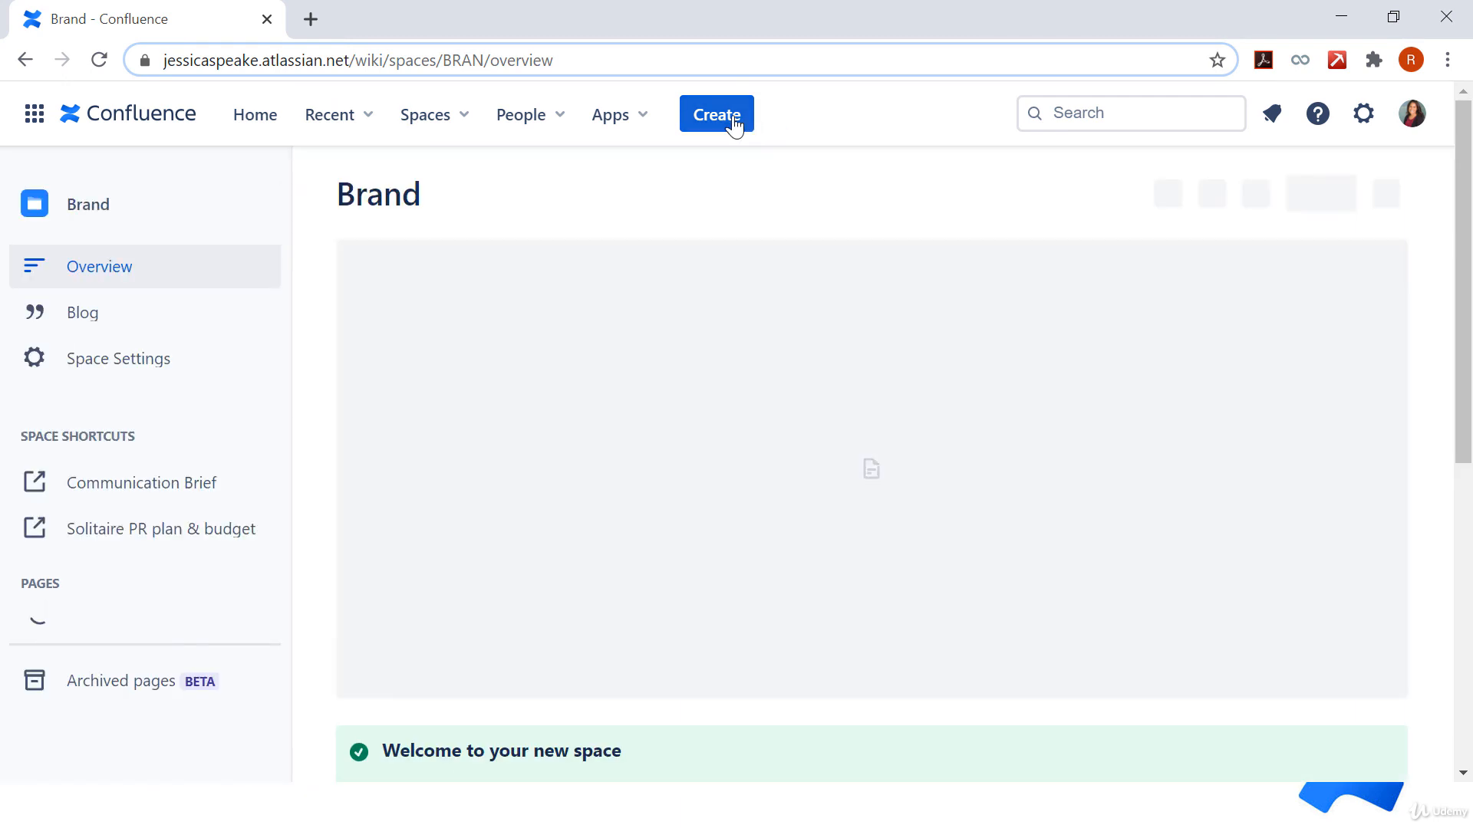
pyautogui.click(735, 122)
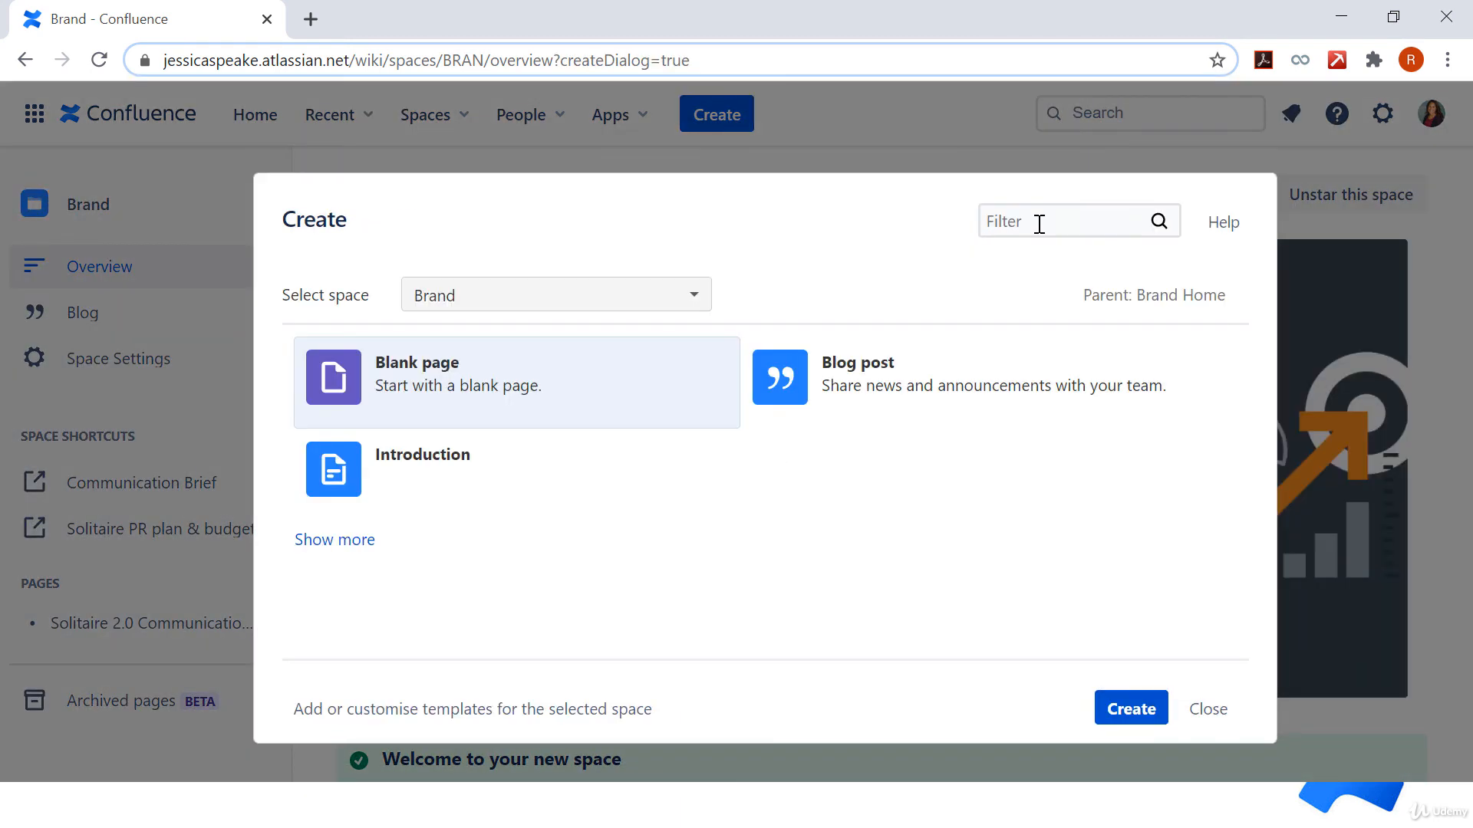
pyautogui.click(1039, 223)
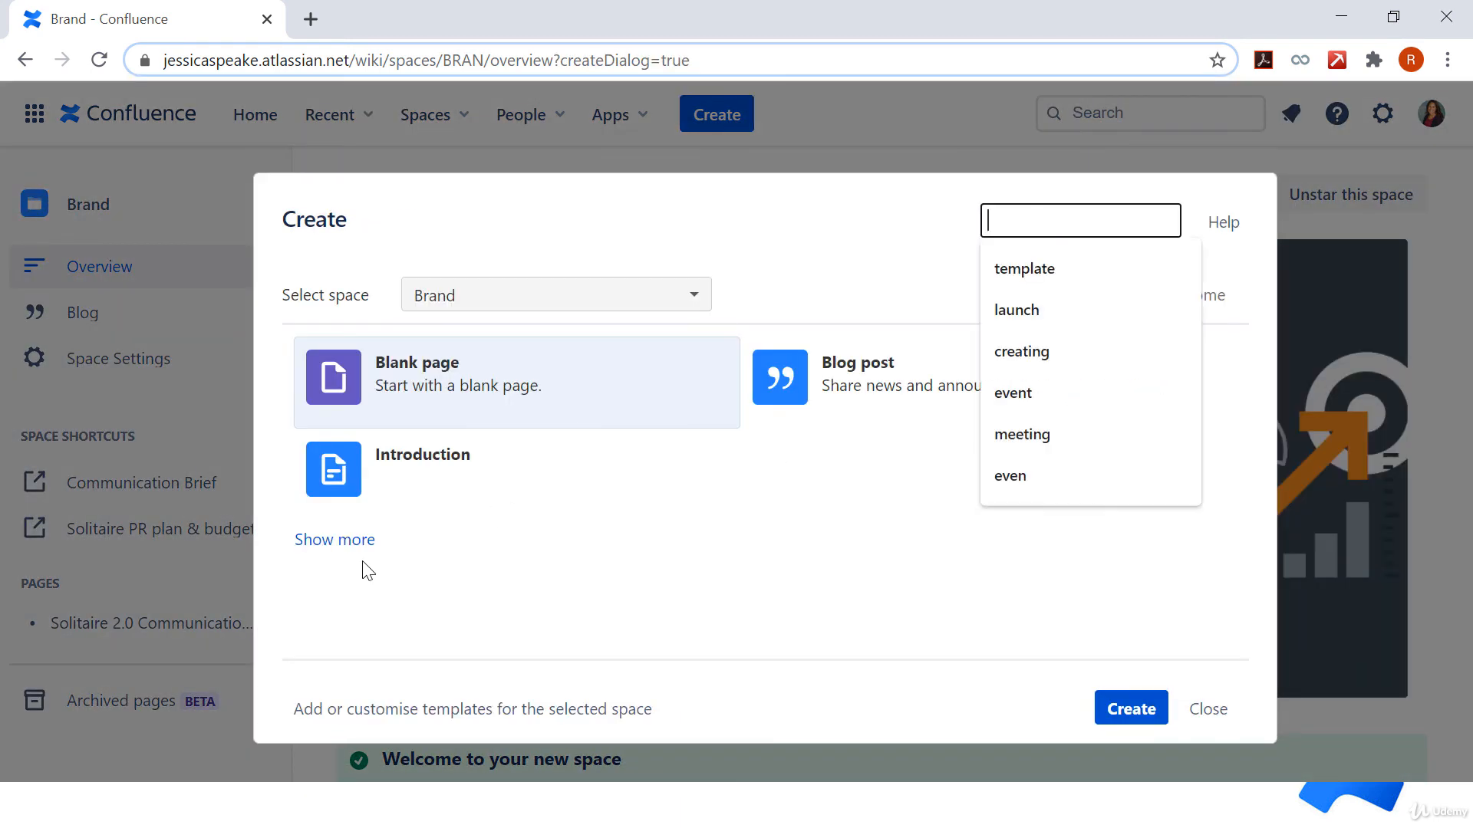
pyautogui.click(339, 543)
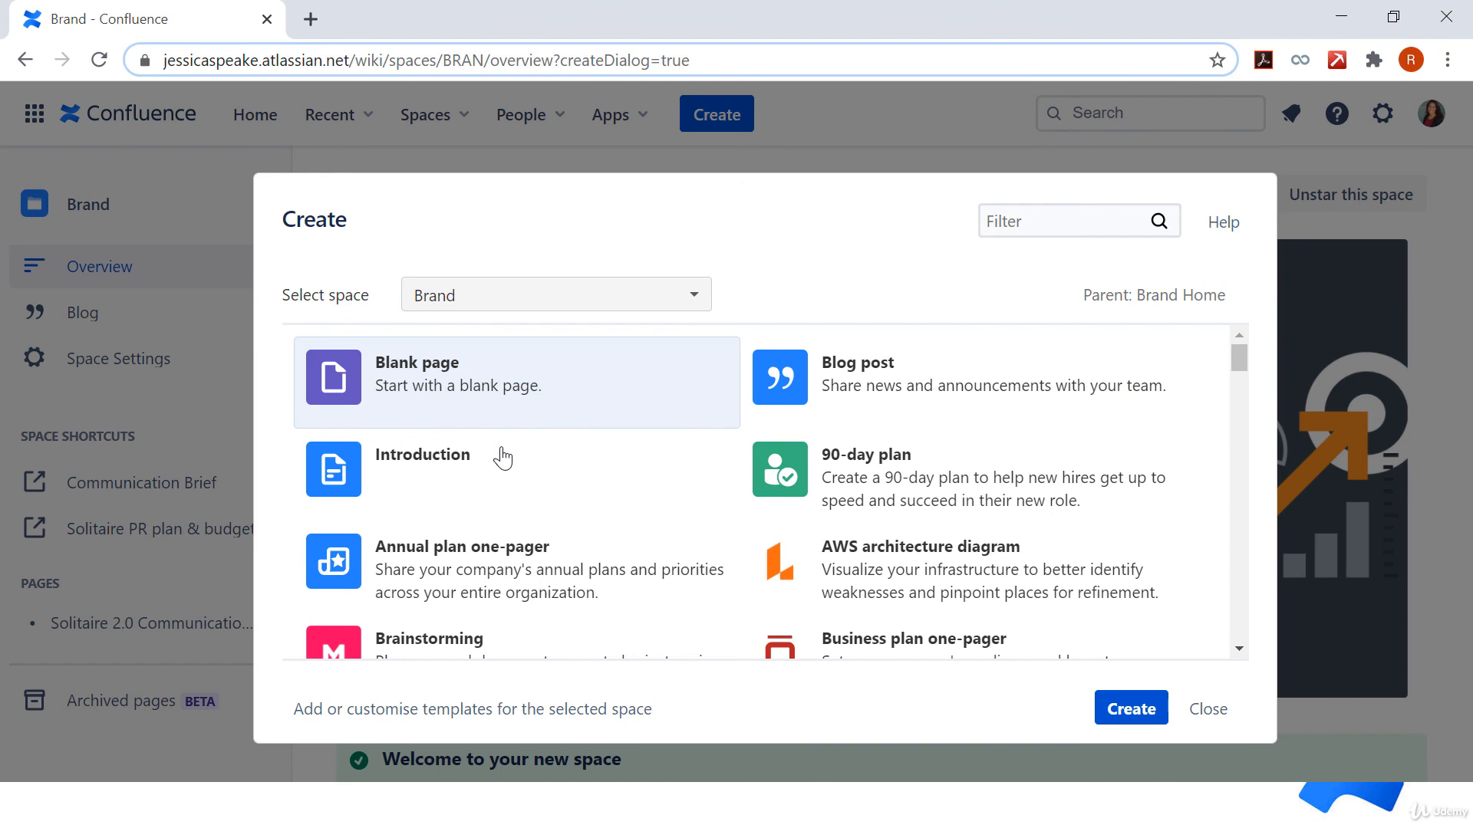
pyautogui.click(1033, 222)
pyautogui.write('event')
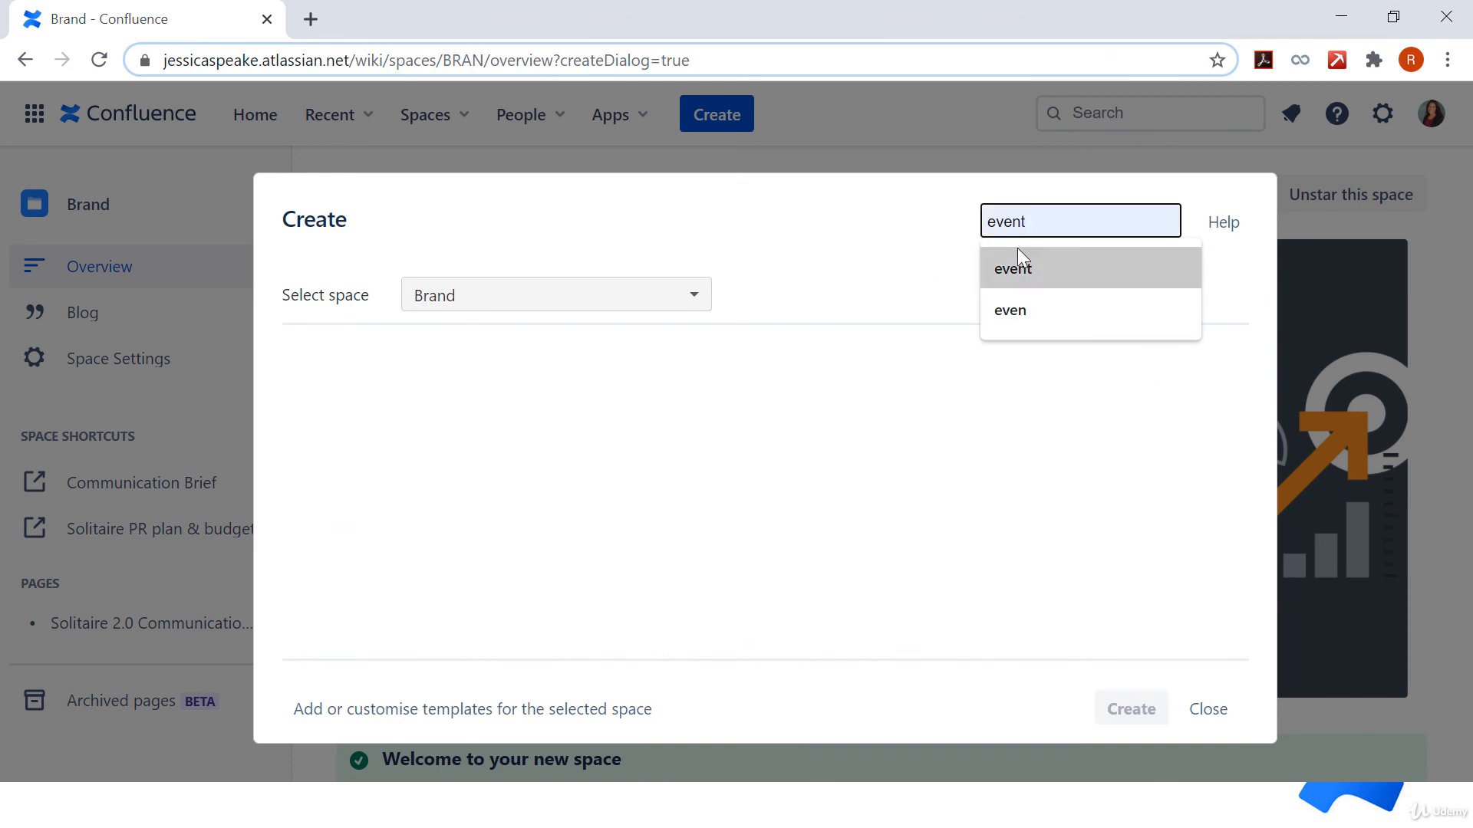
pyautogui.click(1017, 250)
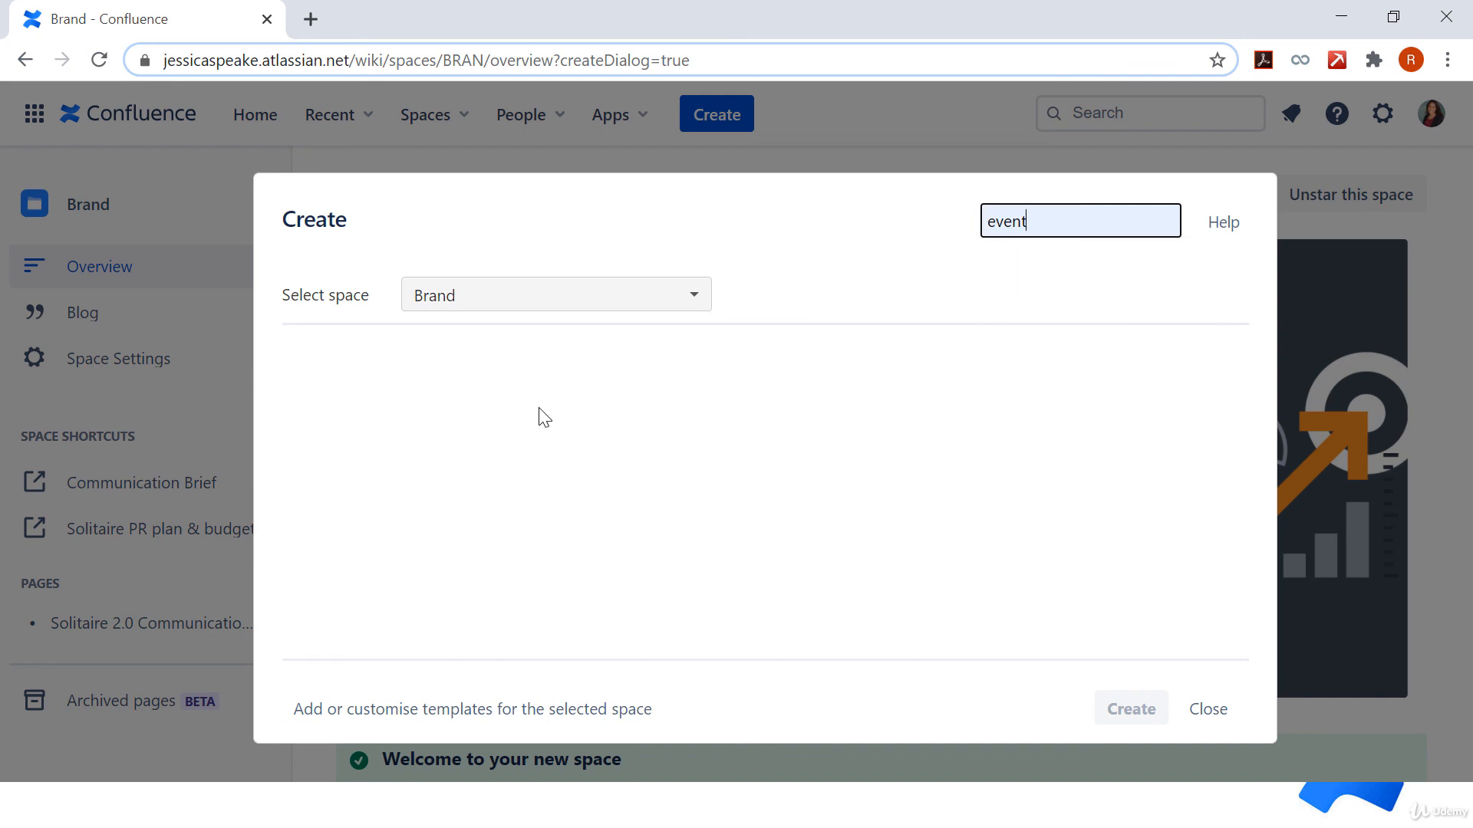
pyautogui.click(1220, 719)
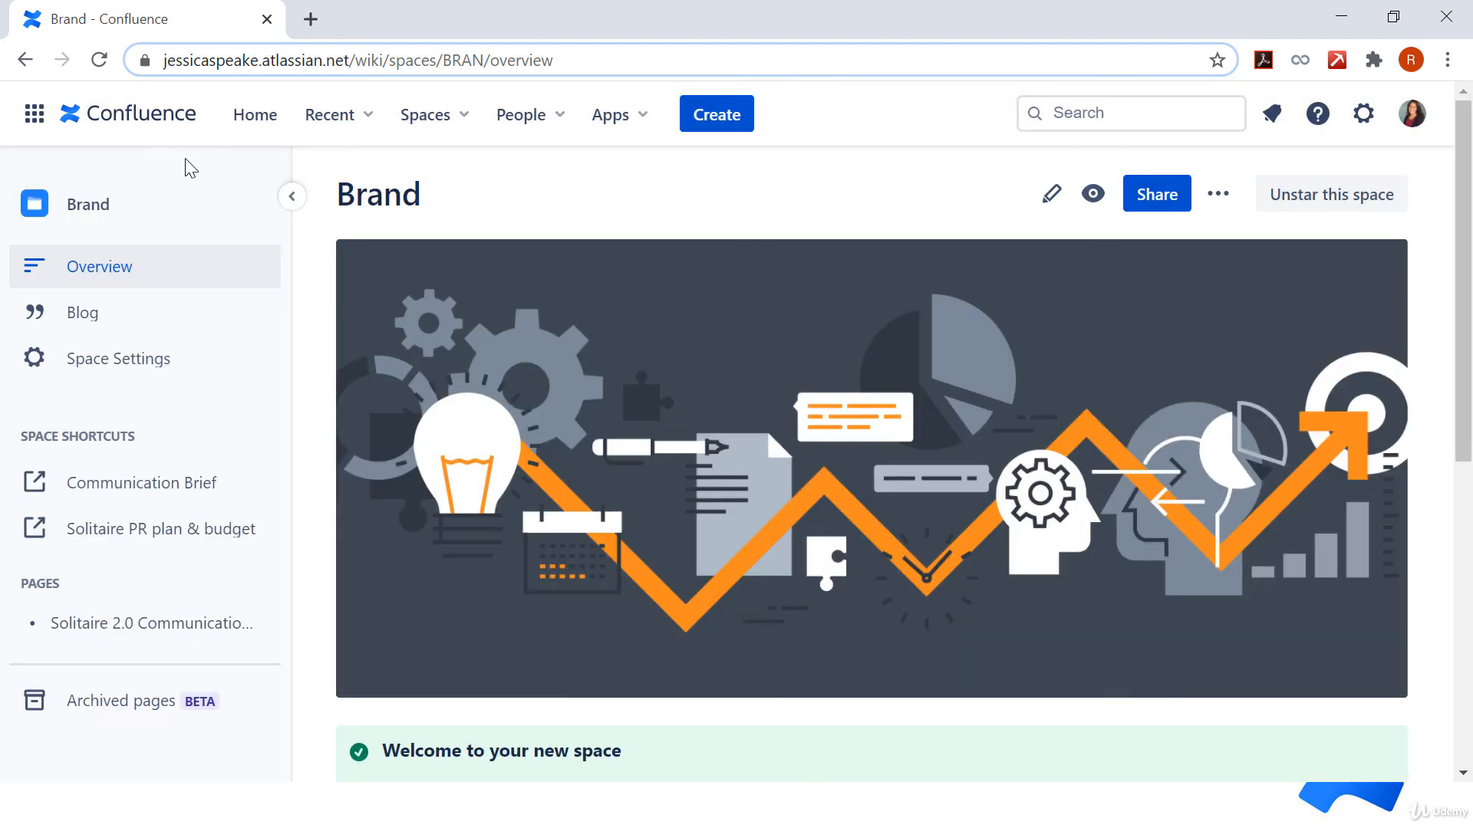
# Step: Go to the Marketing space and search its page creation templates for "even" without creating a page
pyautogui.click(131, 113)
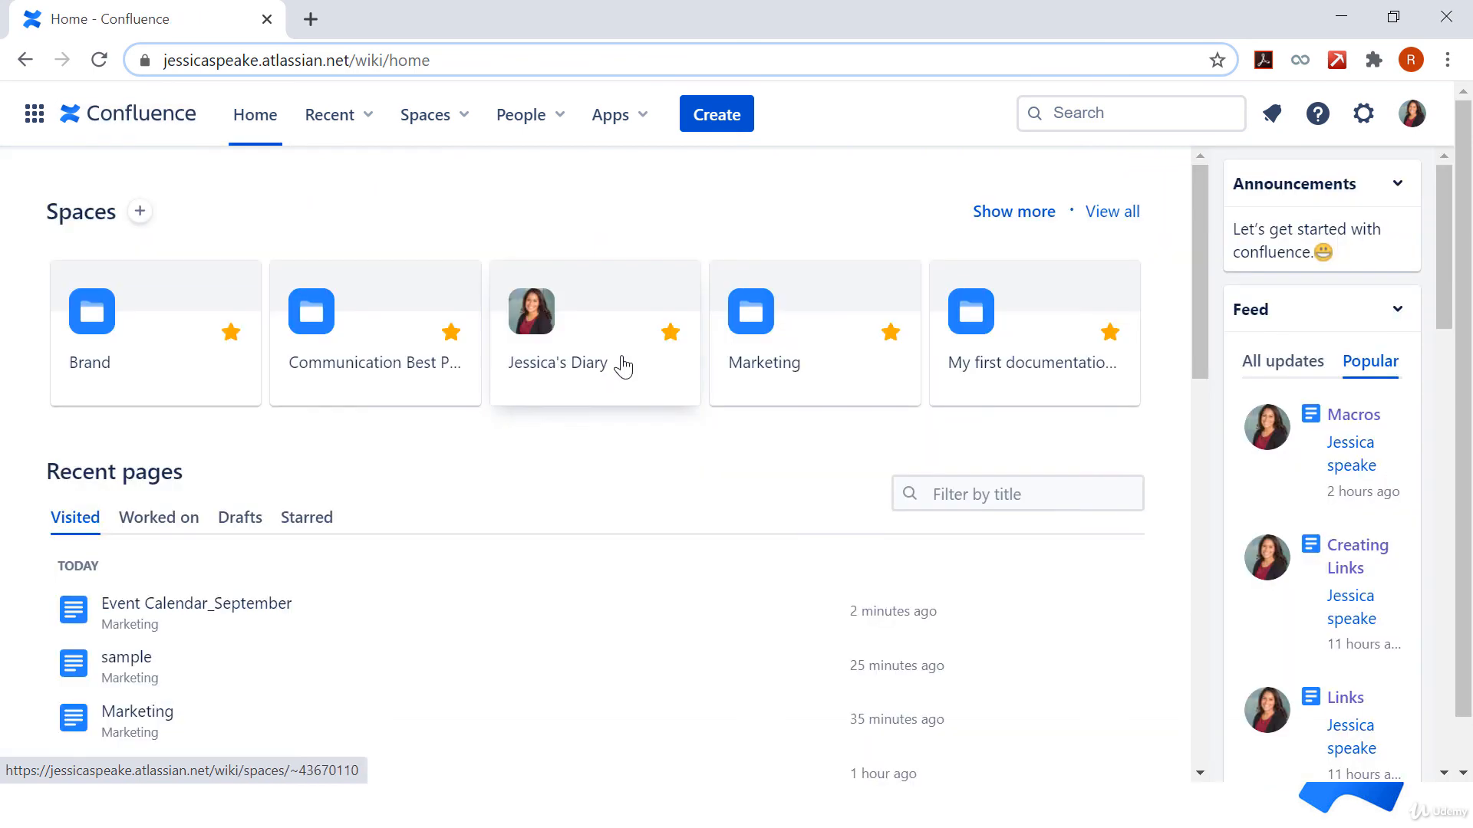
pyautogui.click(744, 338)
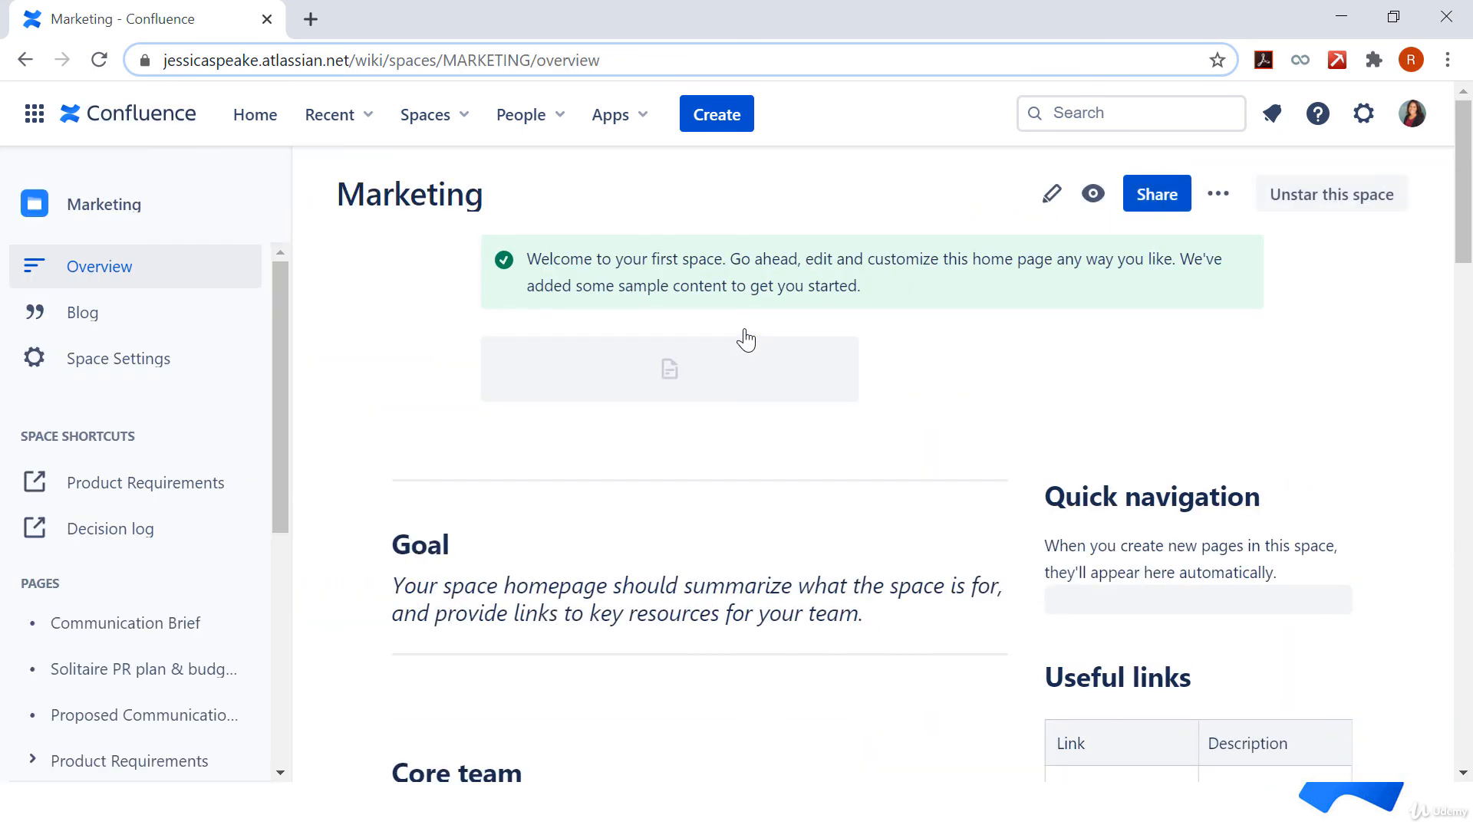
pyautogui.click(713, 121)
pyautogui.click(1051, 212)
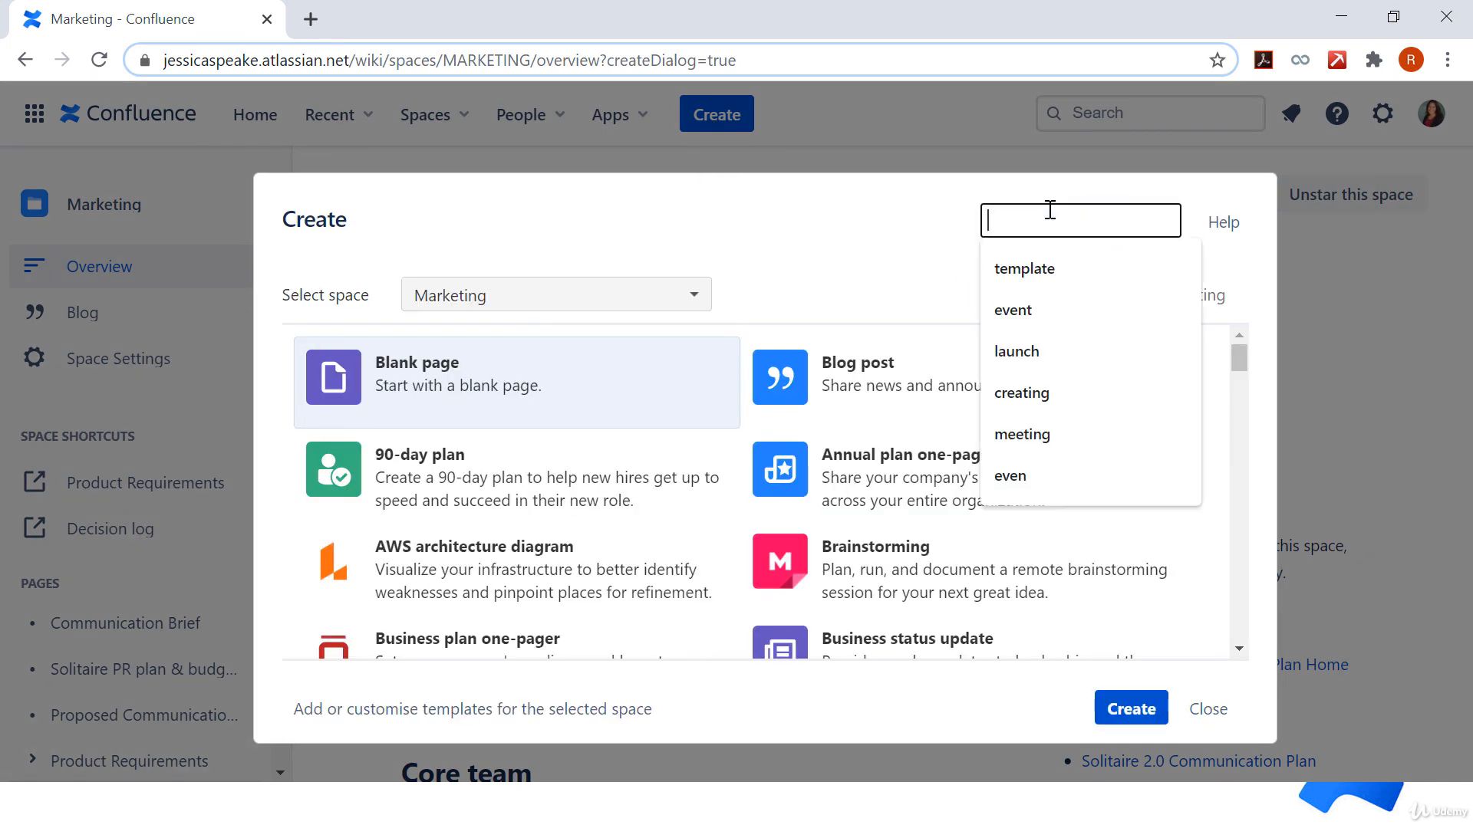
pyautogui.write('even')
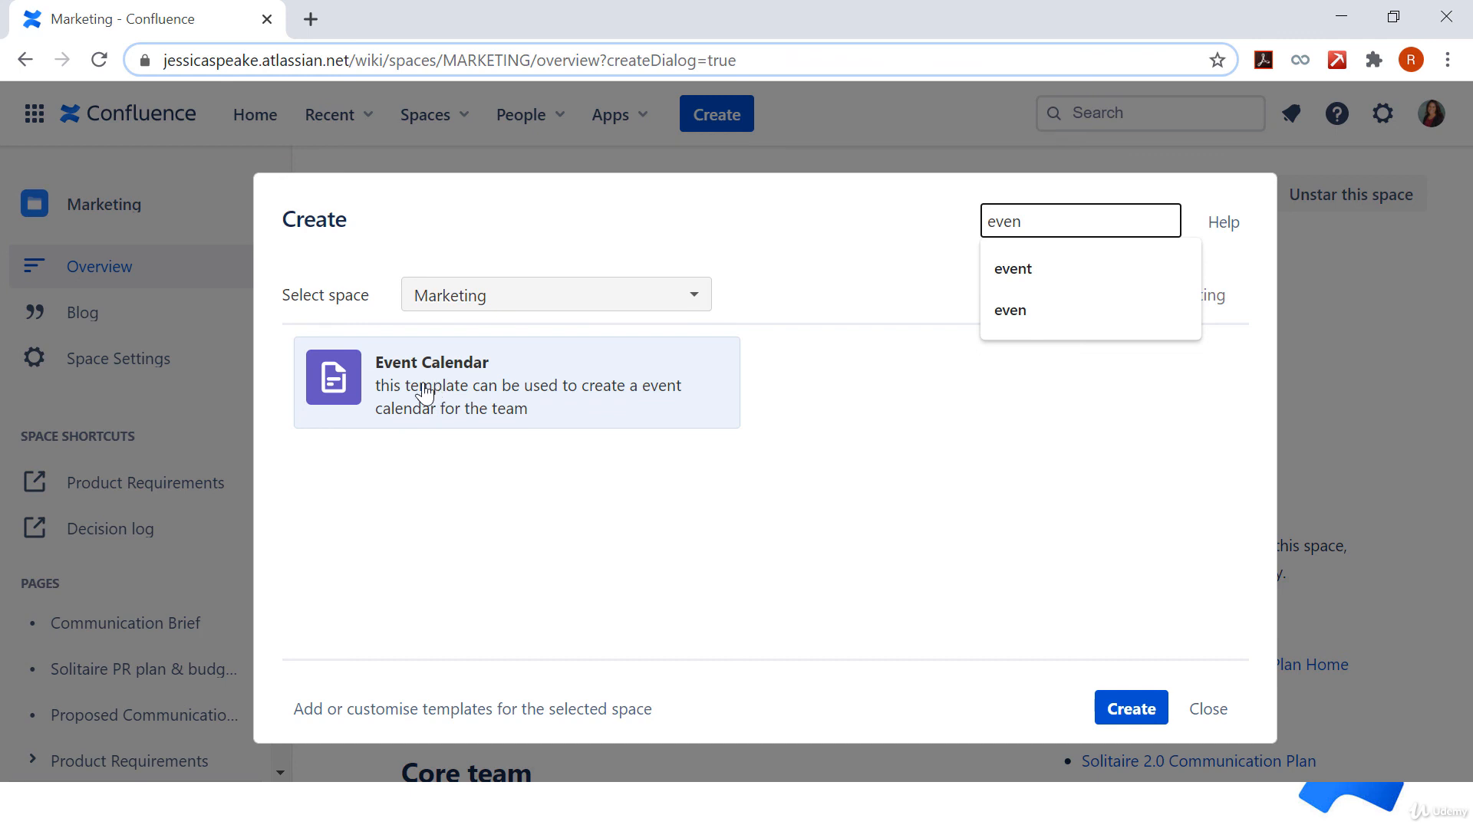
pyautogui.click(1211, 712)
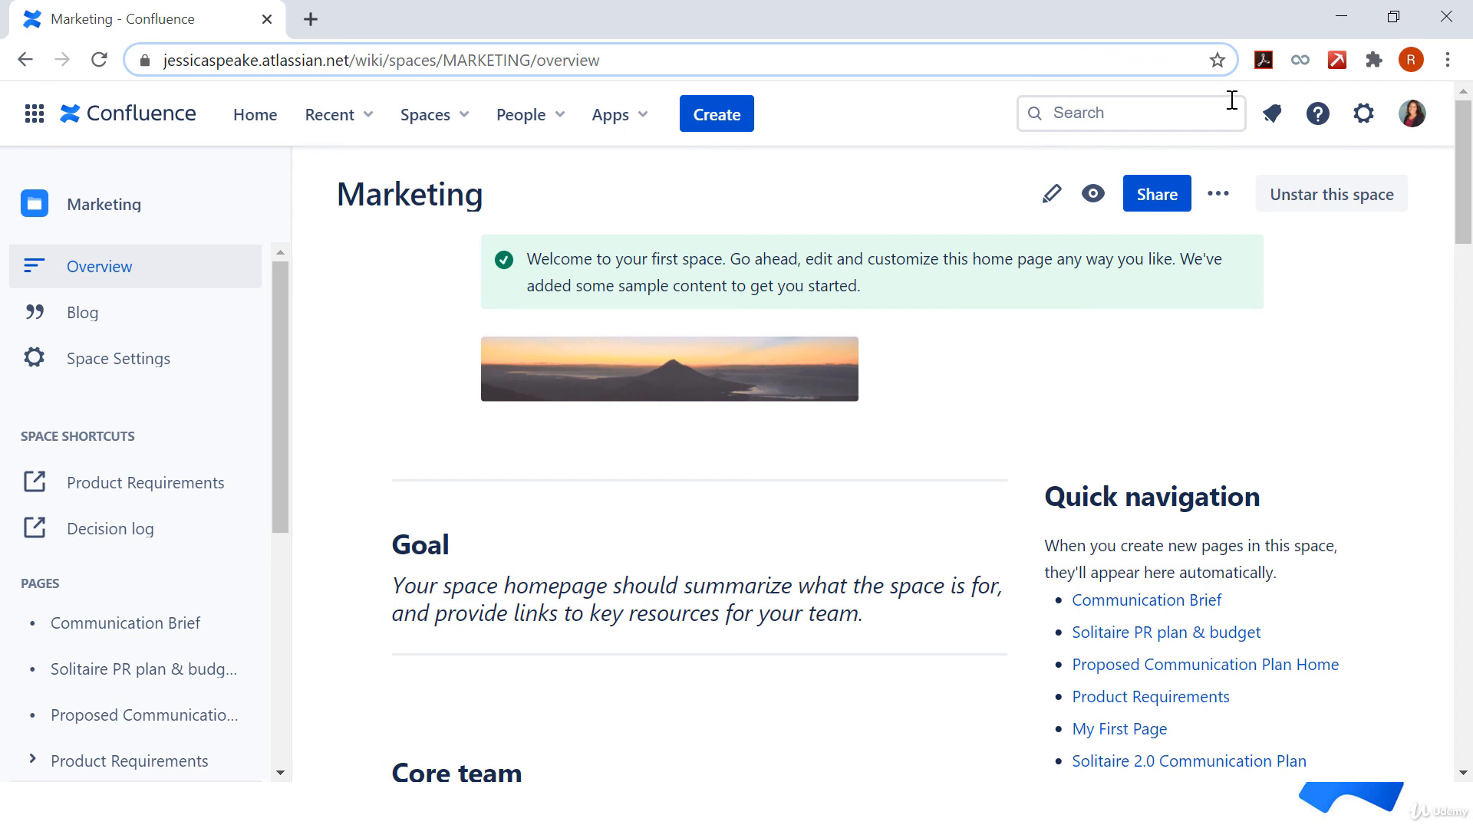
# Step: Add a global page template titled "Global Template check" in the site's settings and save it
pyautogui.click(1363, 119)
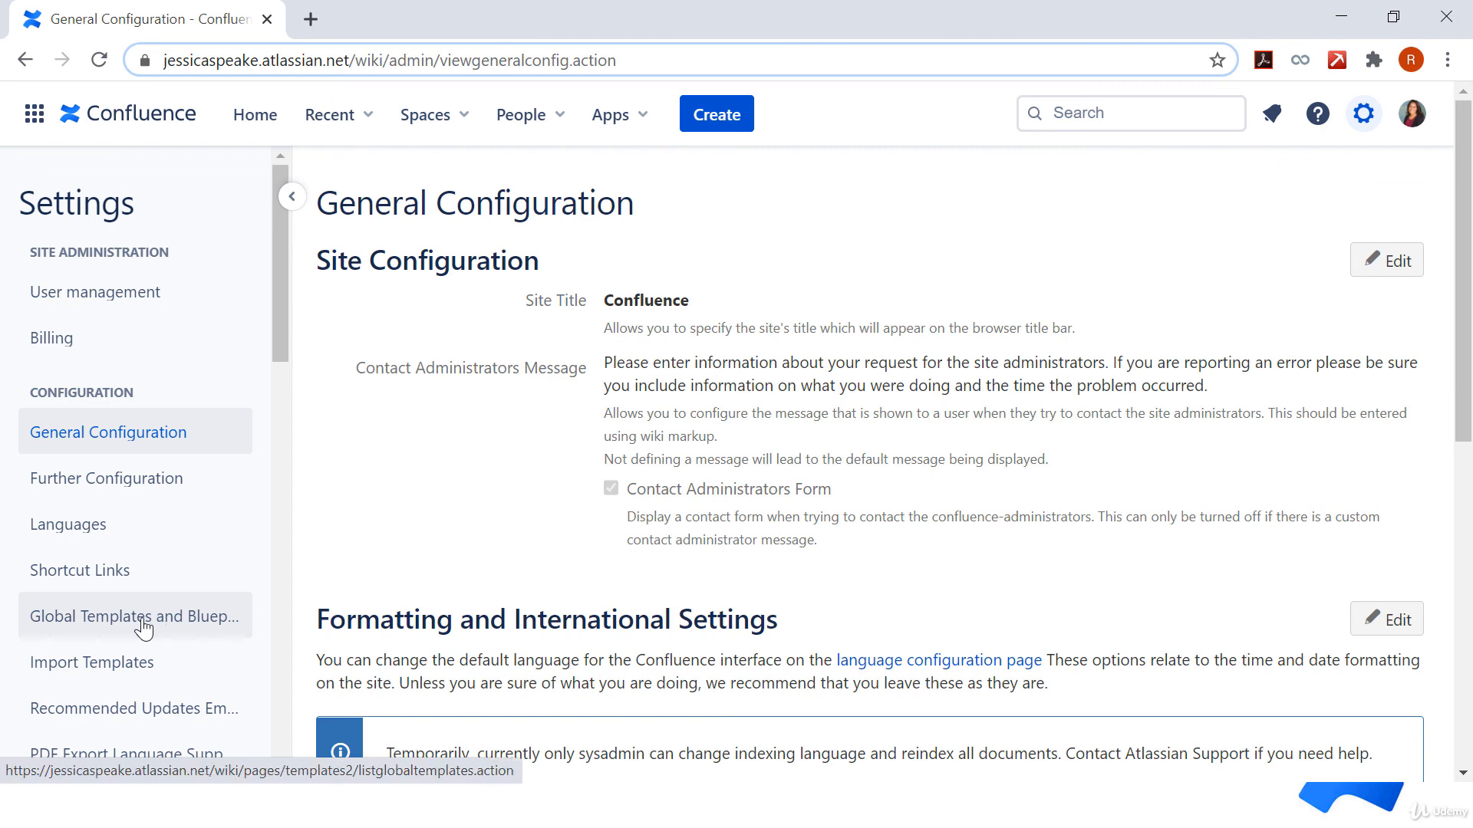
pyautogui.click(100, 626)
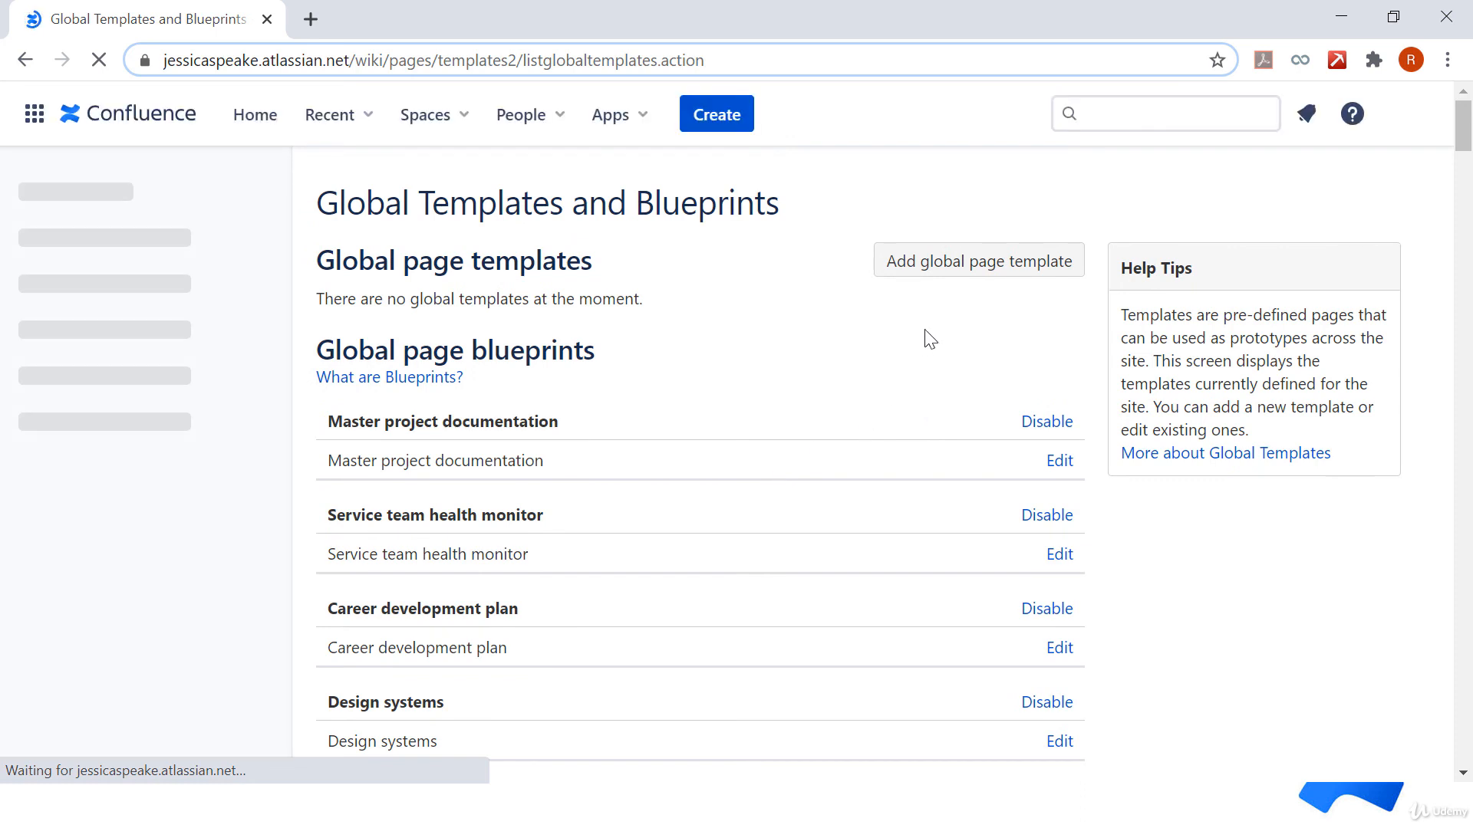
pyautogui.click(986, 270)
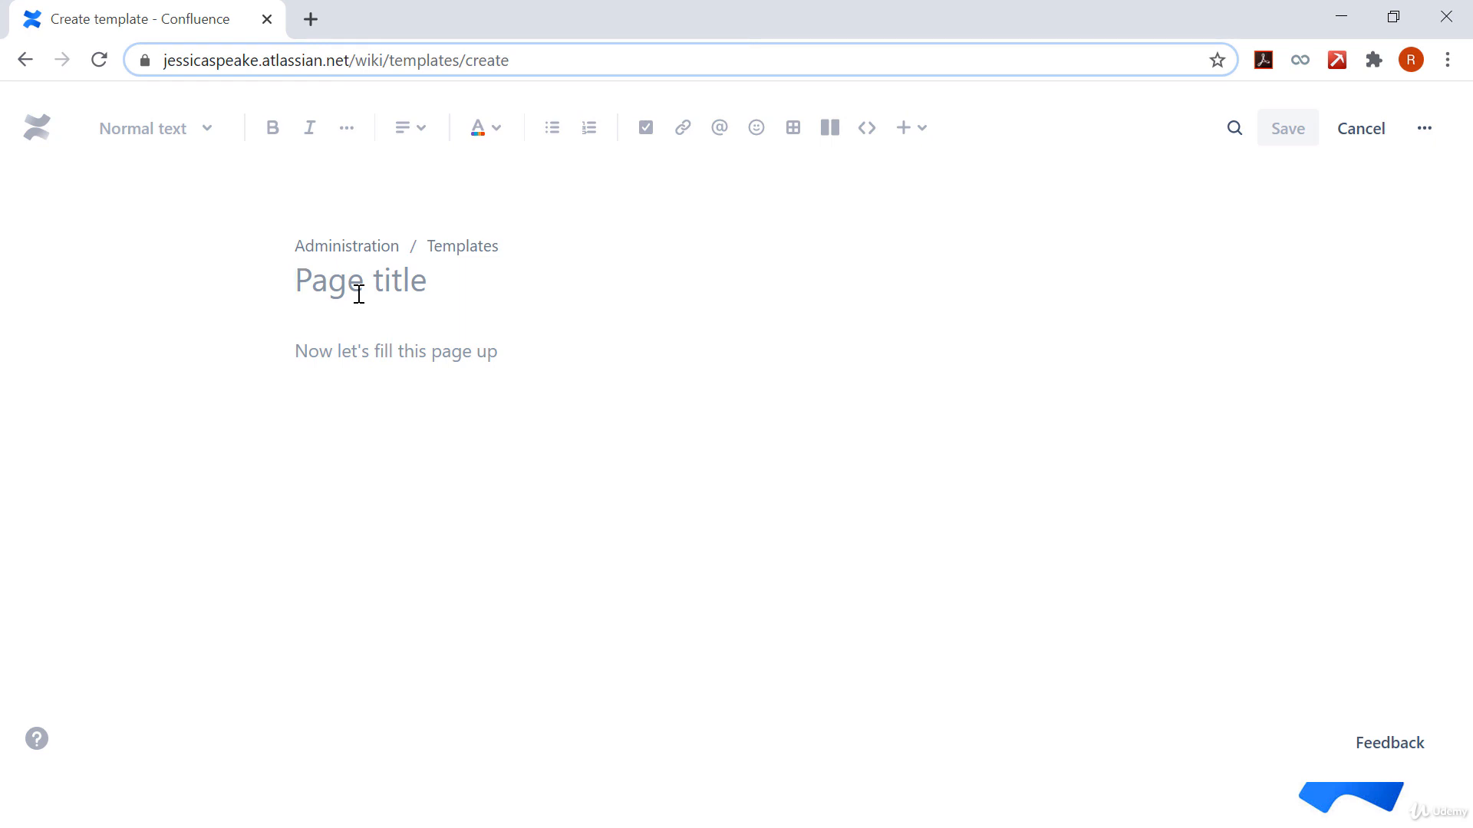
pyautogui.write('Global Tep')
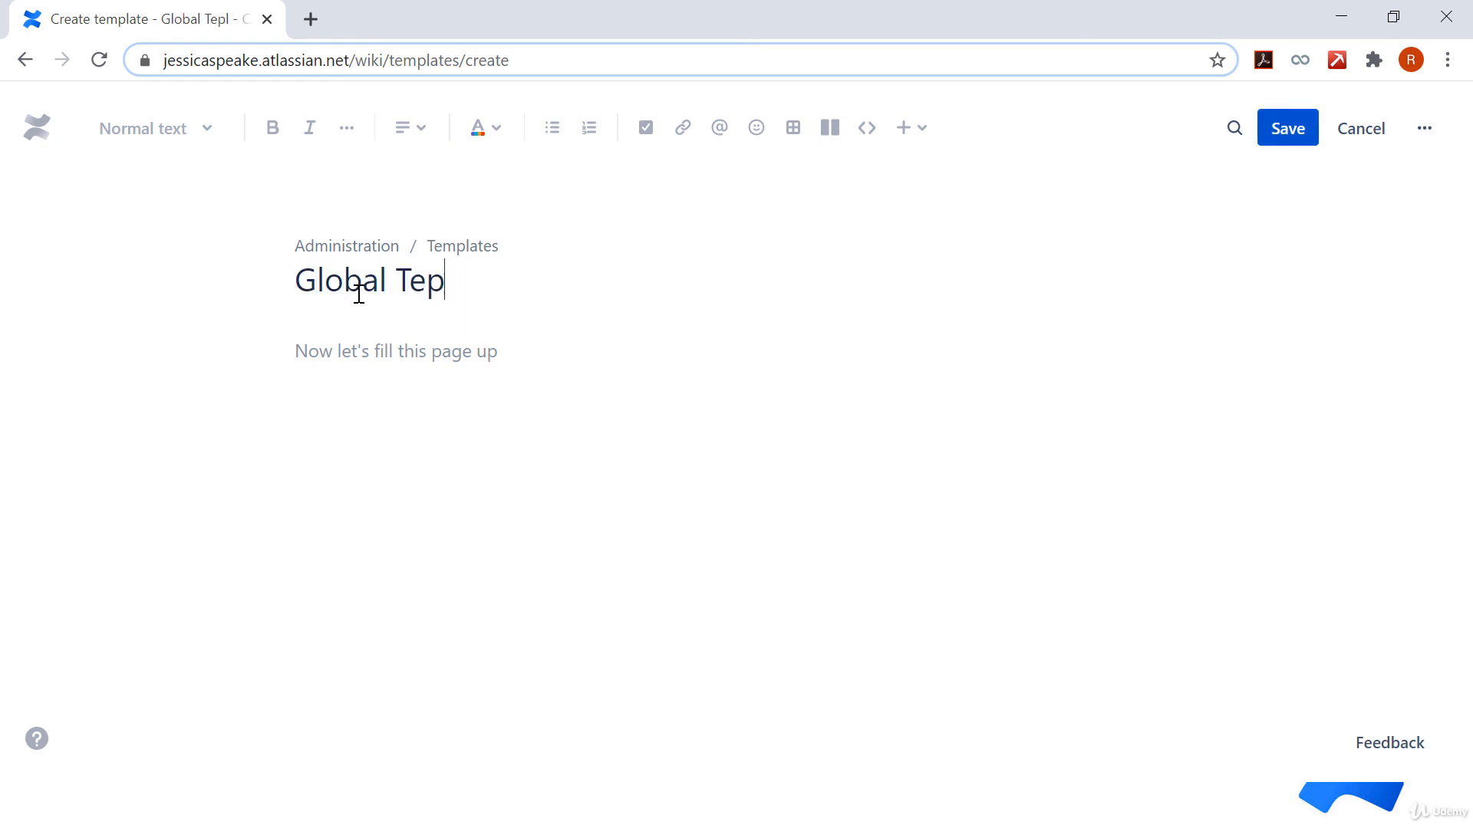
pyautogui.press('BackSpace')
pyautogui.write('mplate check')
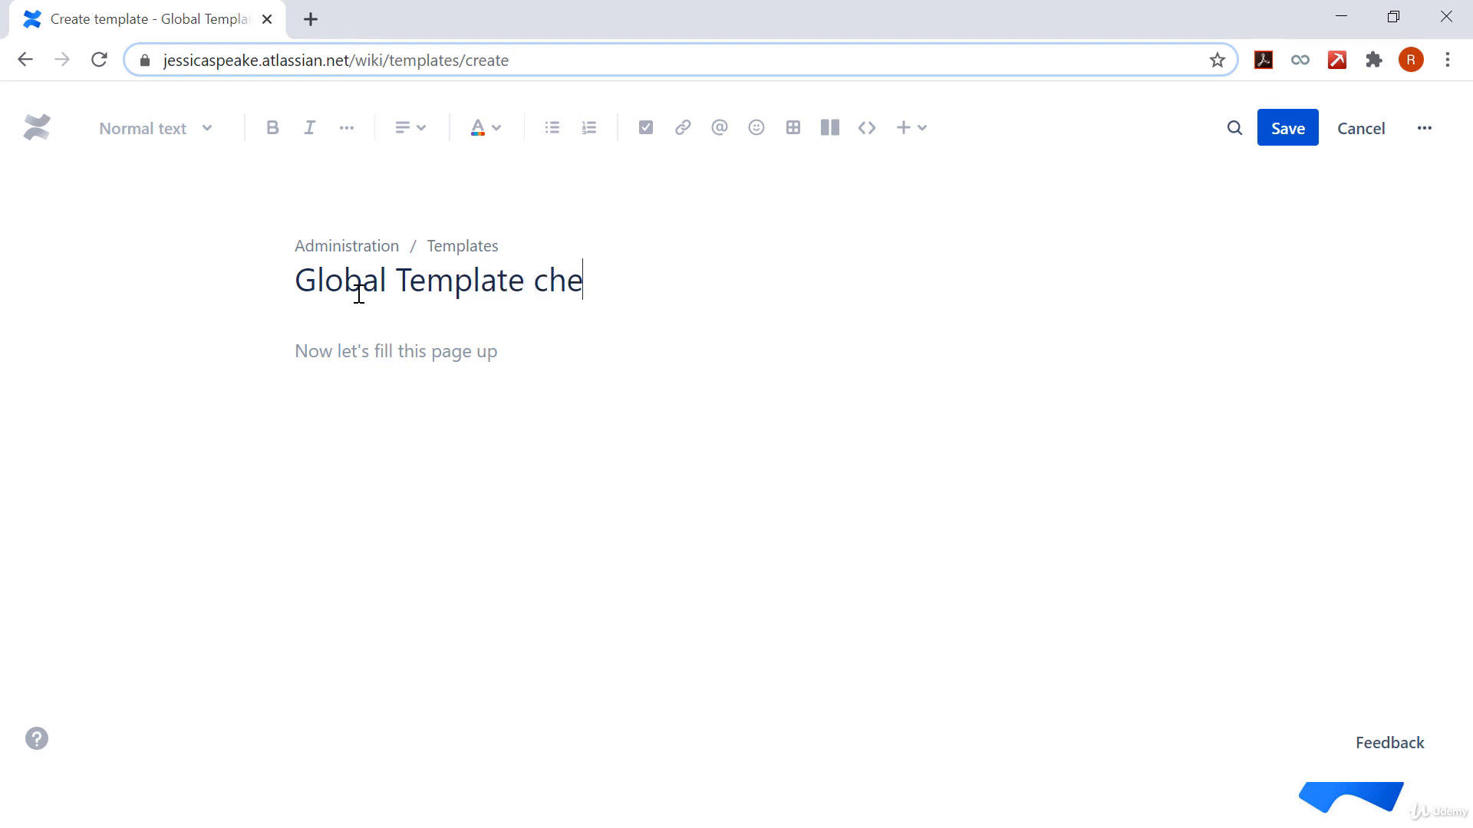
pyautogui.press('BackSpace')
pyautogui.write('ck')
pyautogui.click(1276, 133)
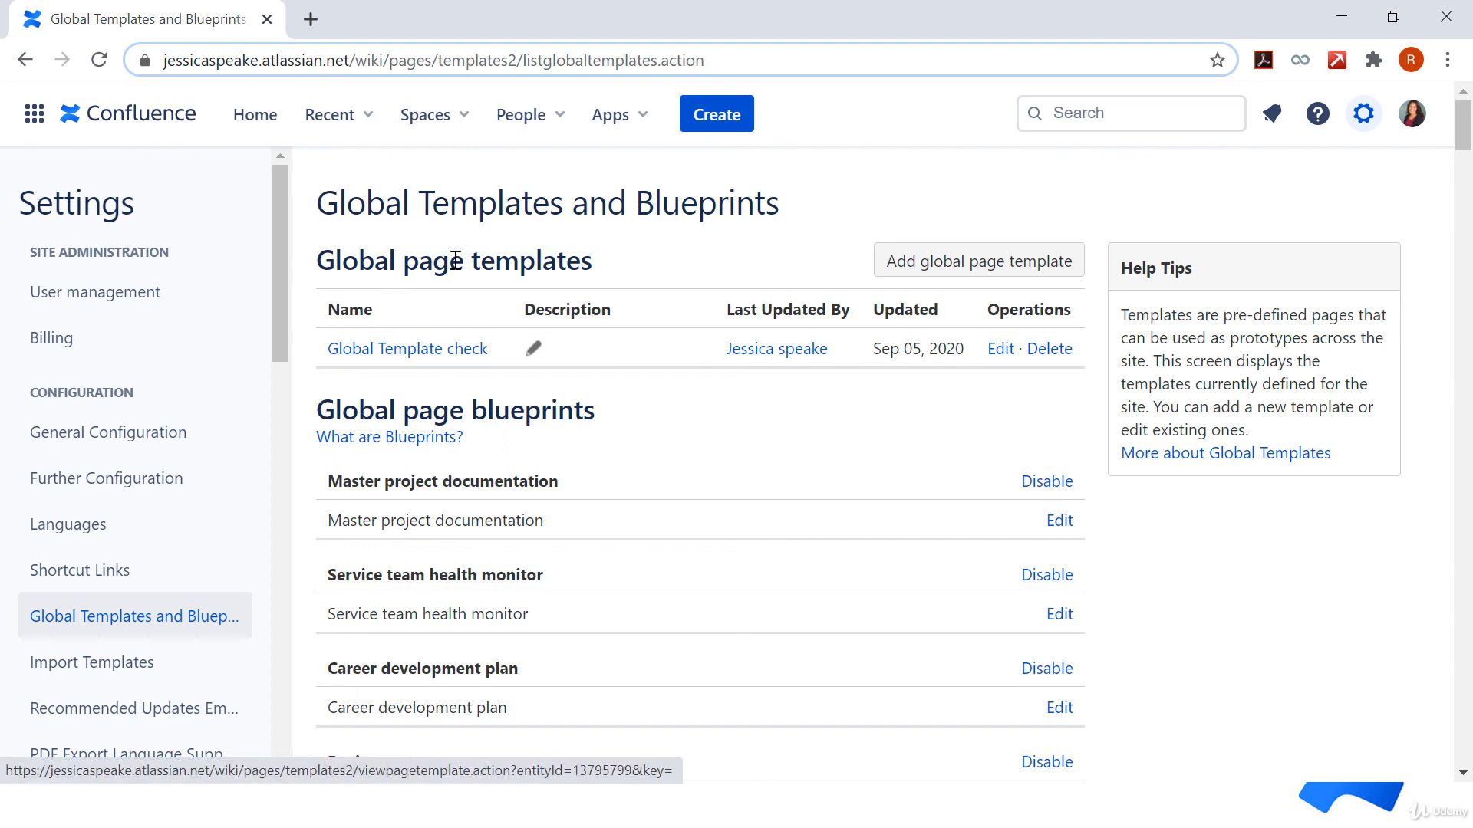
# Step: Open the Brand space, search its full list of page creation templates for "glob", and leave without creating a page
pyautogui.click(139, 115)
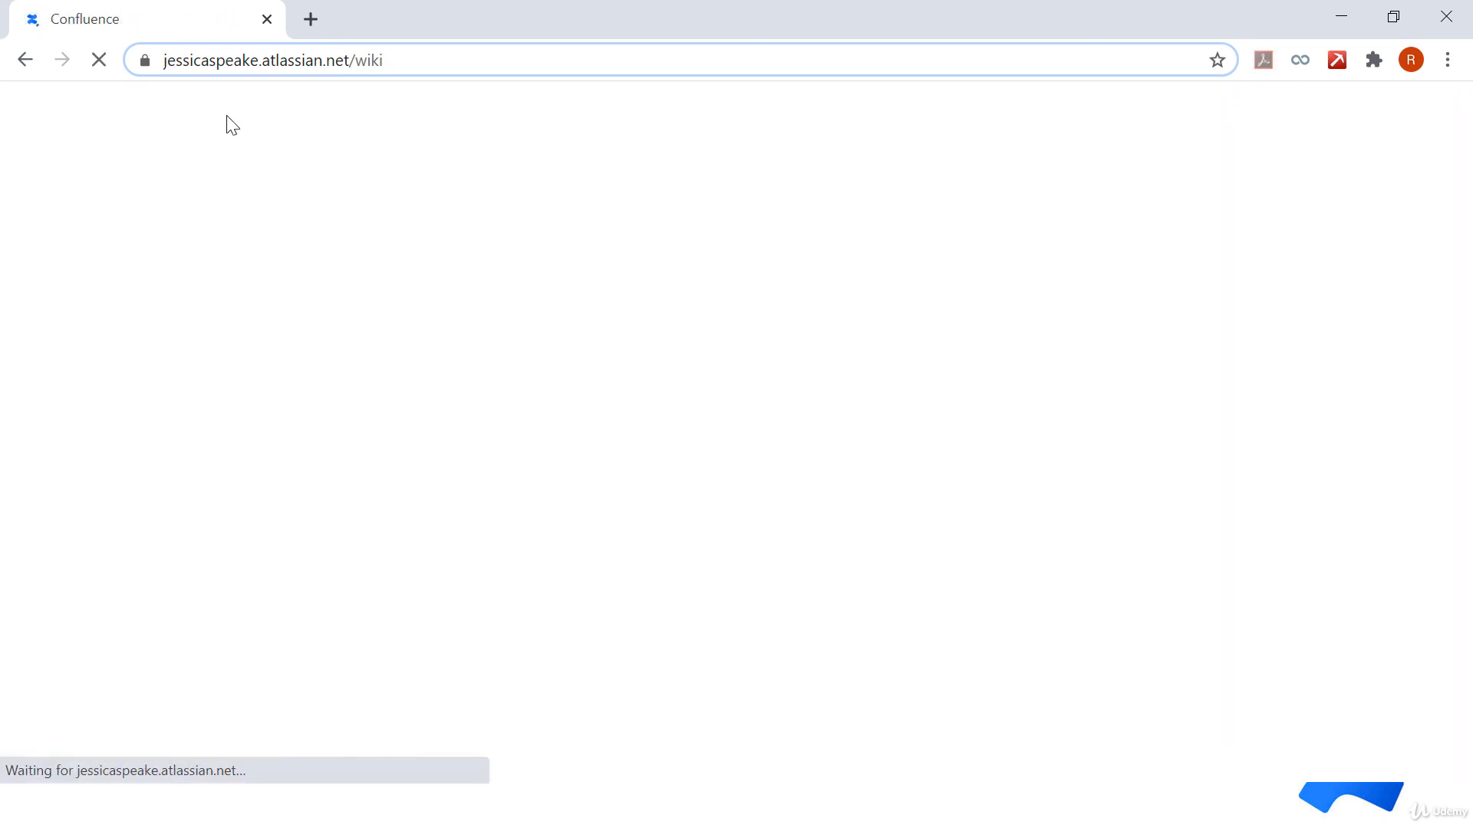
pyautogui.click(196, 376)
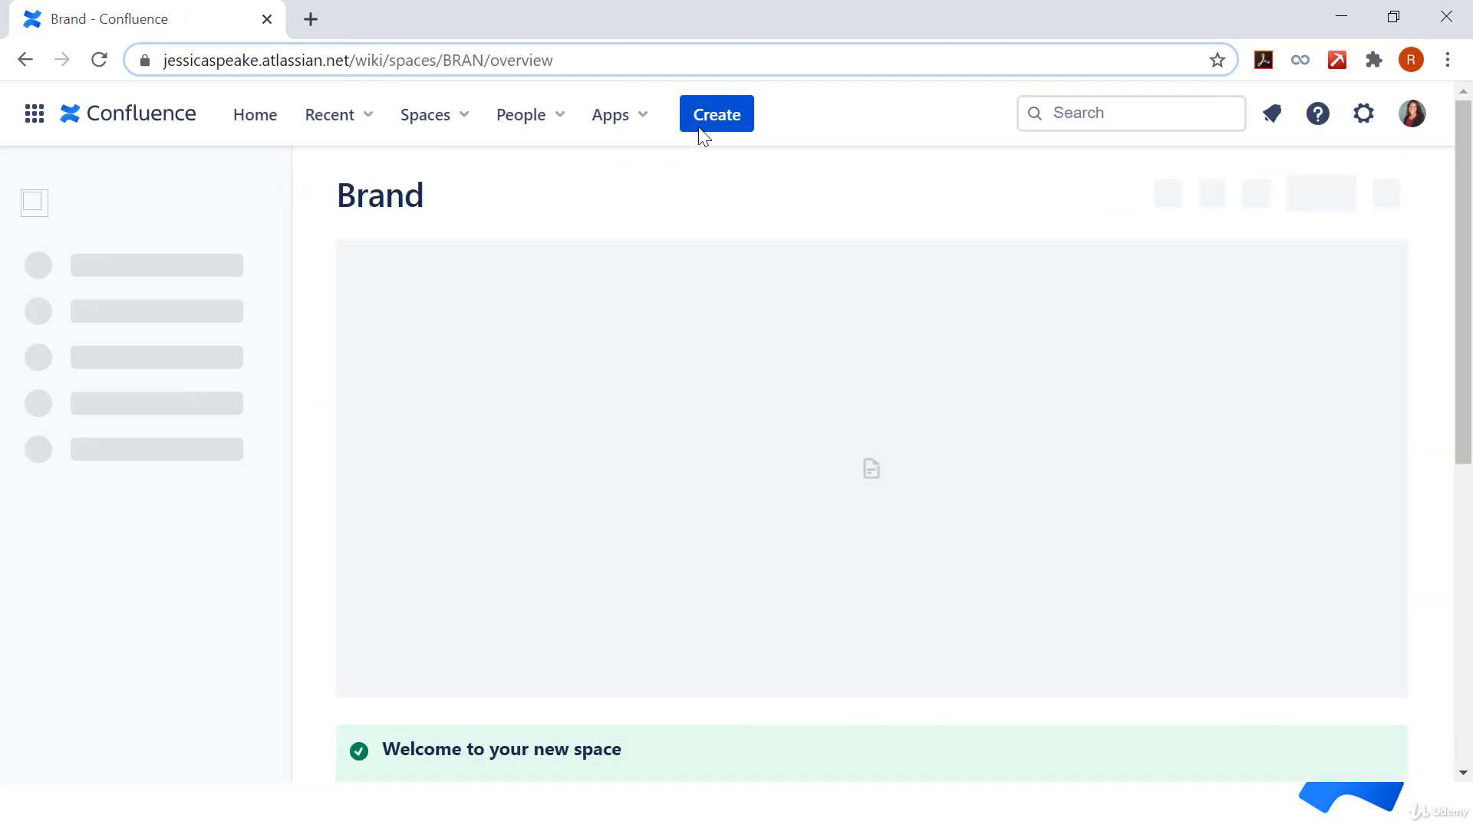
pyautogui.click(712, 117)
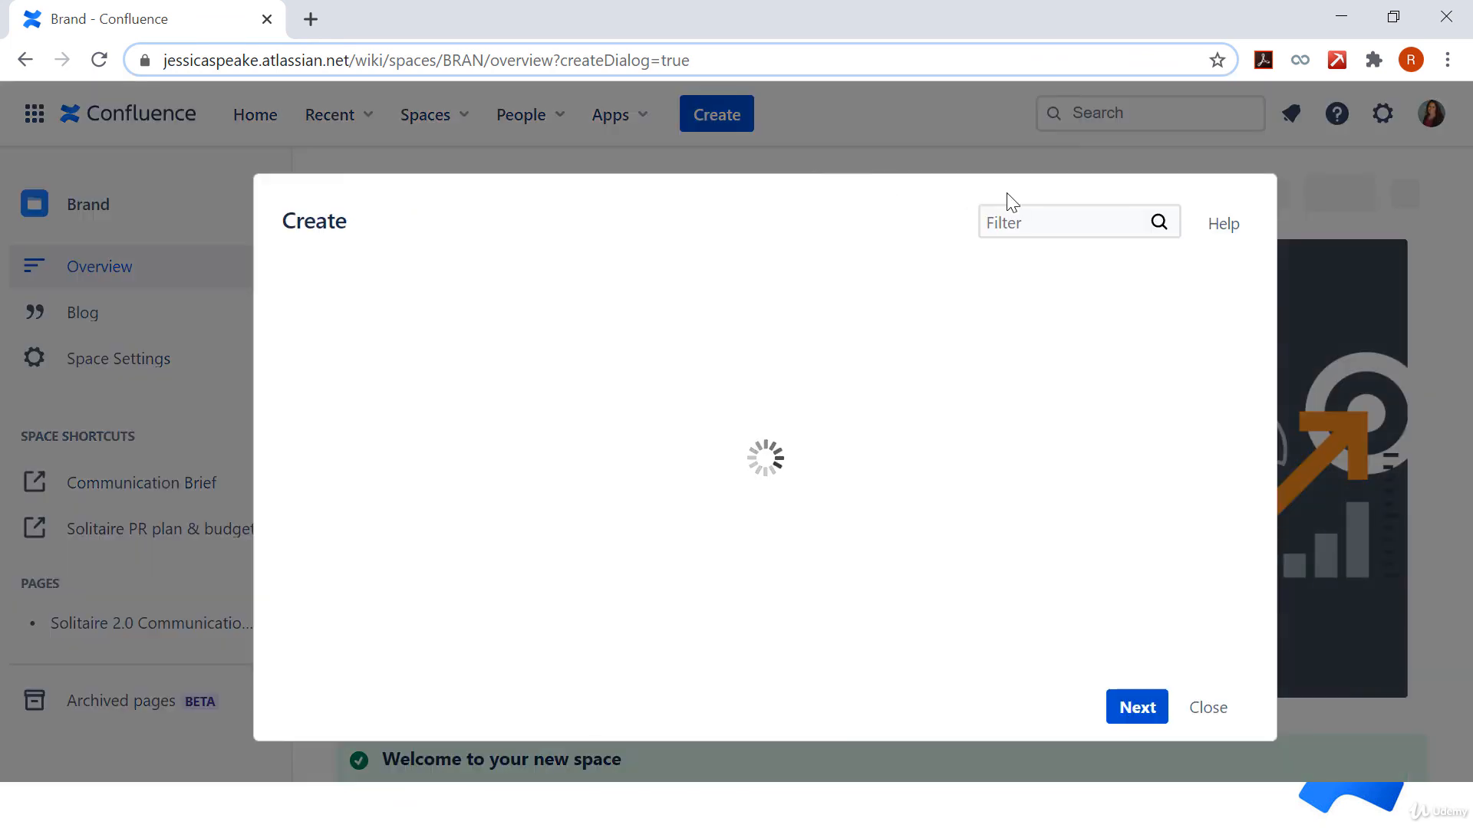
pyautogui.click(1008, 224)
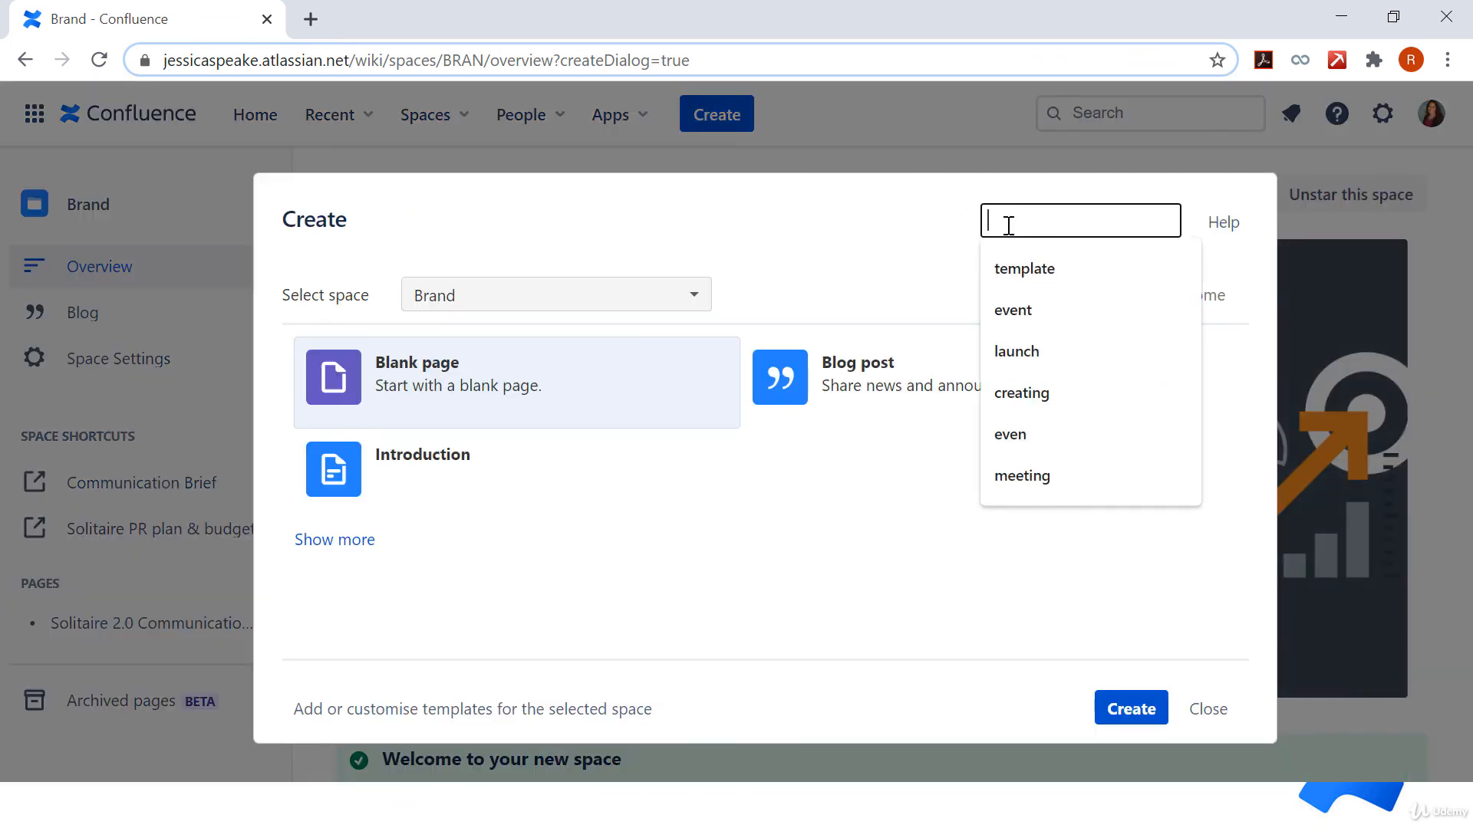
pyautogui.click(353, 541)
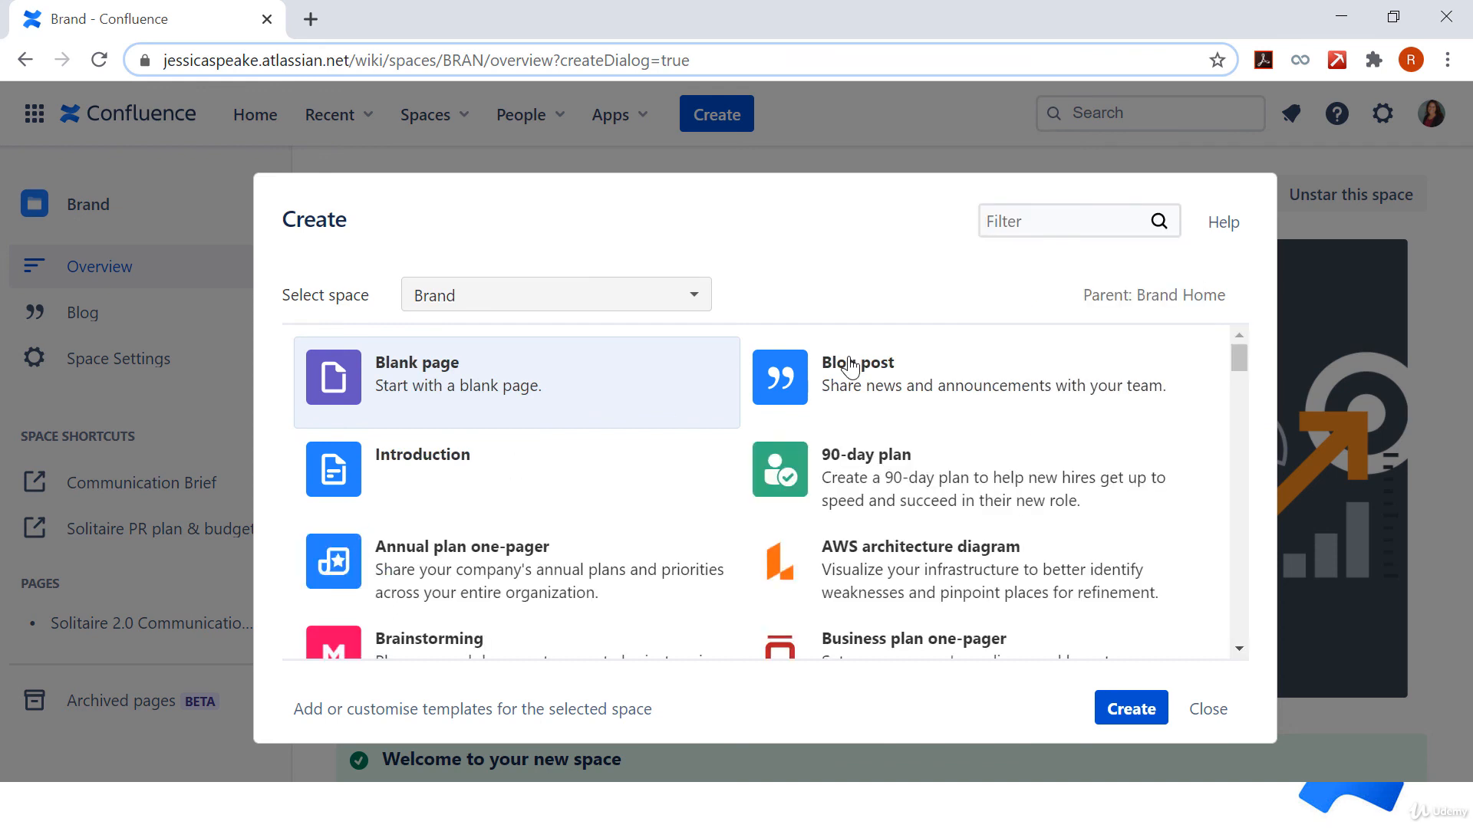
pyautogui.click(1042, 224)
pyautogui.write('glob')
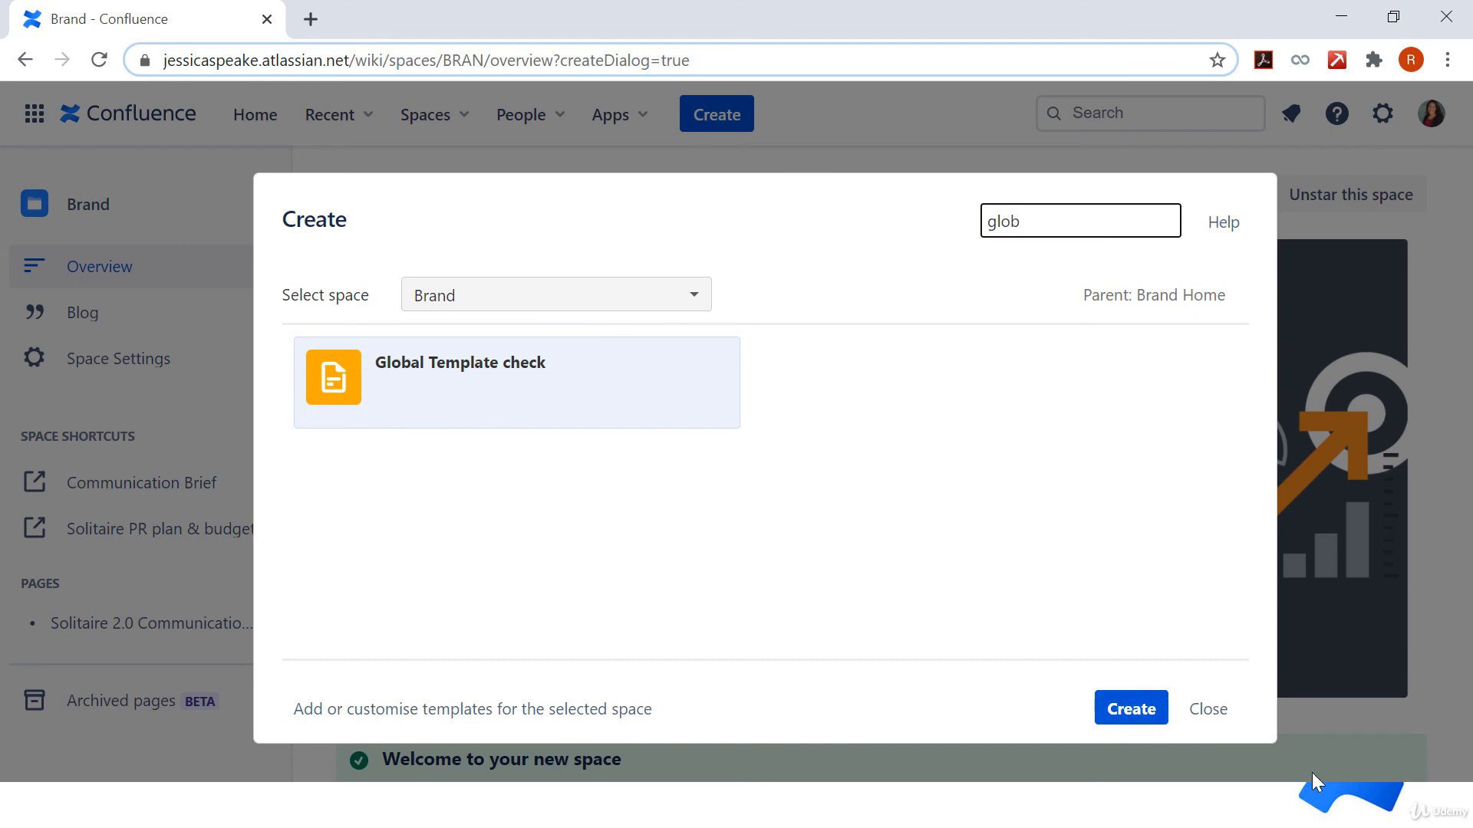
pyautogui.click(1209, 709)
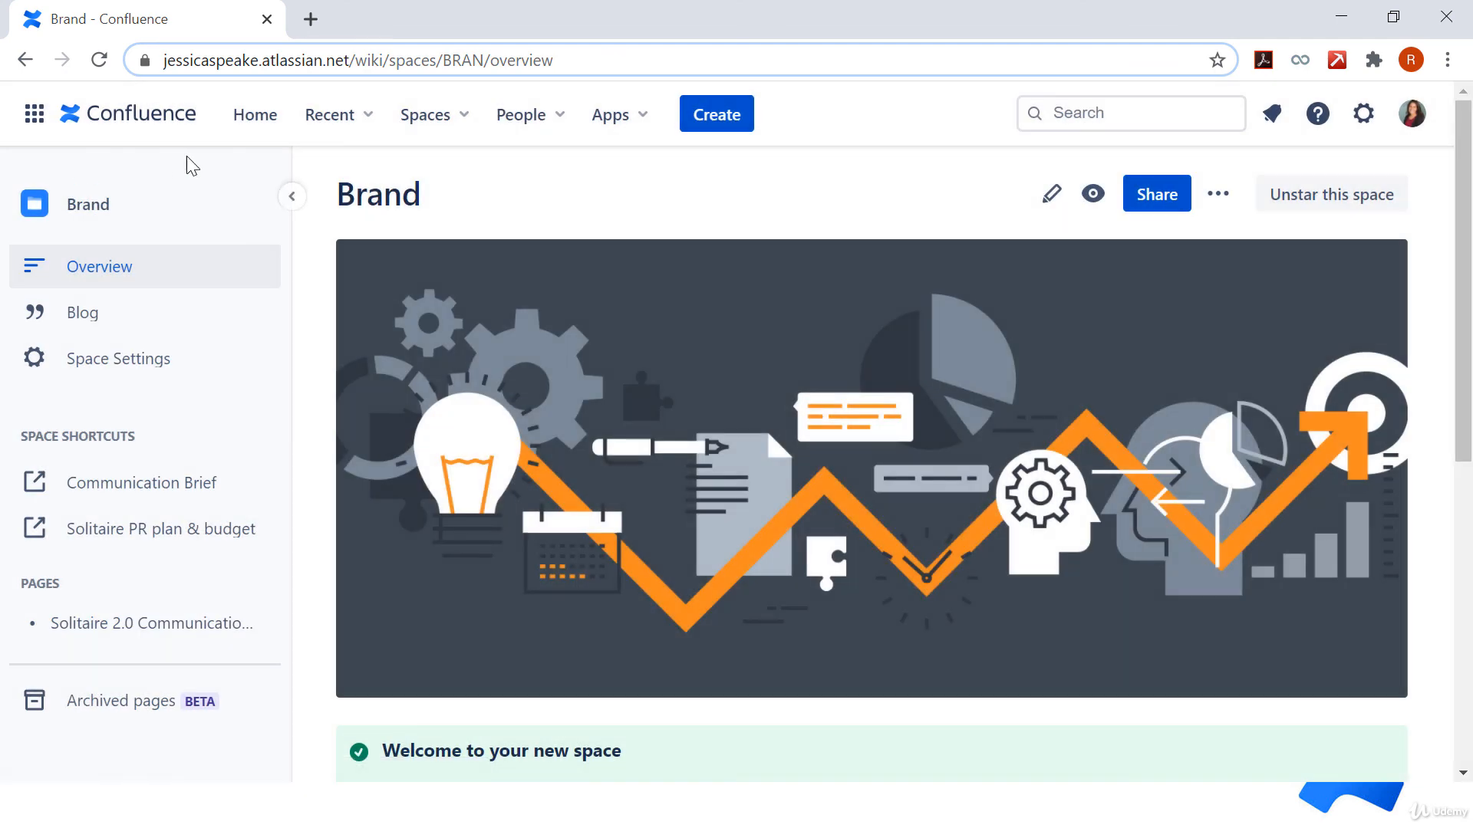
# Step: Search the Marketing space's page creation templates for "gl" without creating a page, and return to the site's home page
pyautogui.click(107, 121)
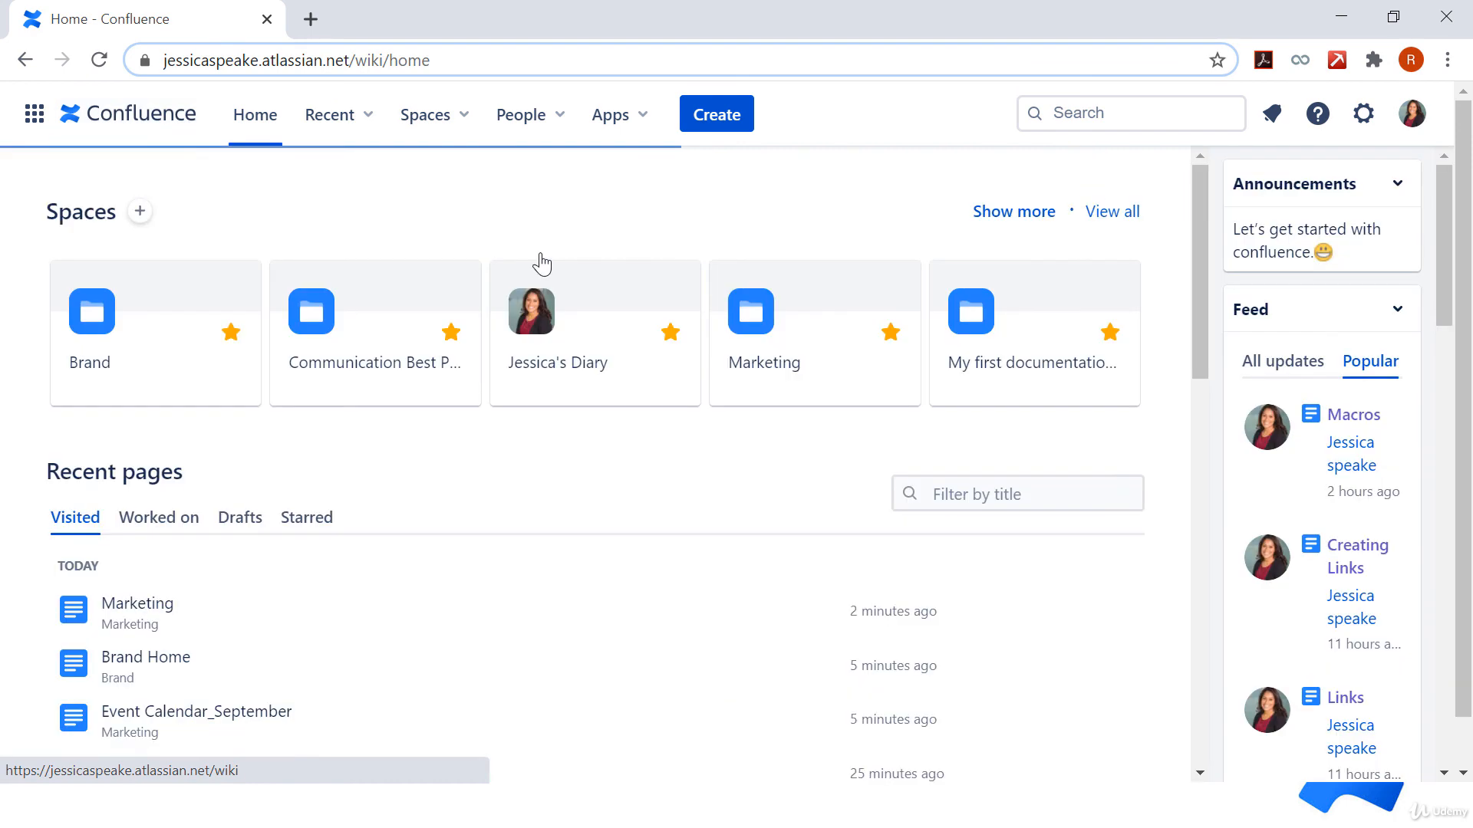
pyautogui.click(802, 388)
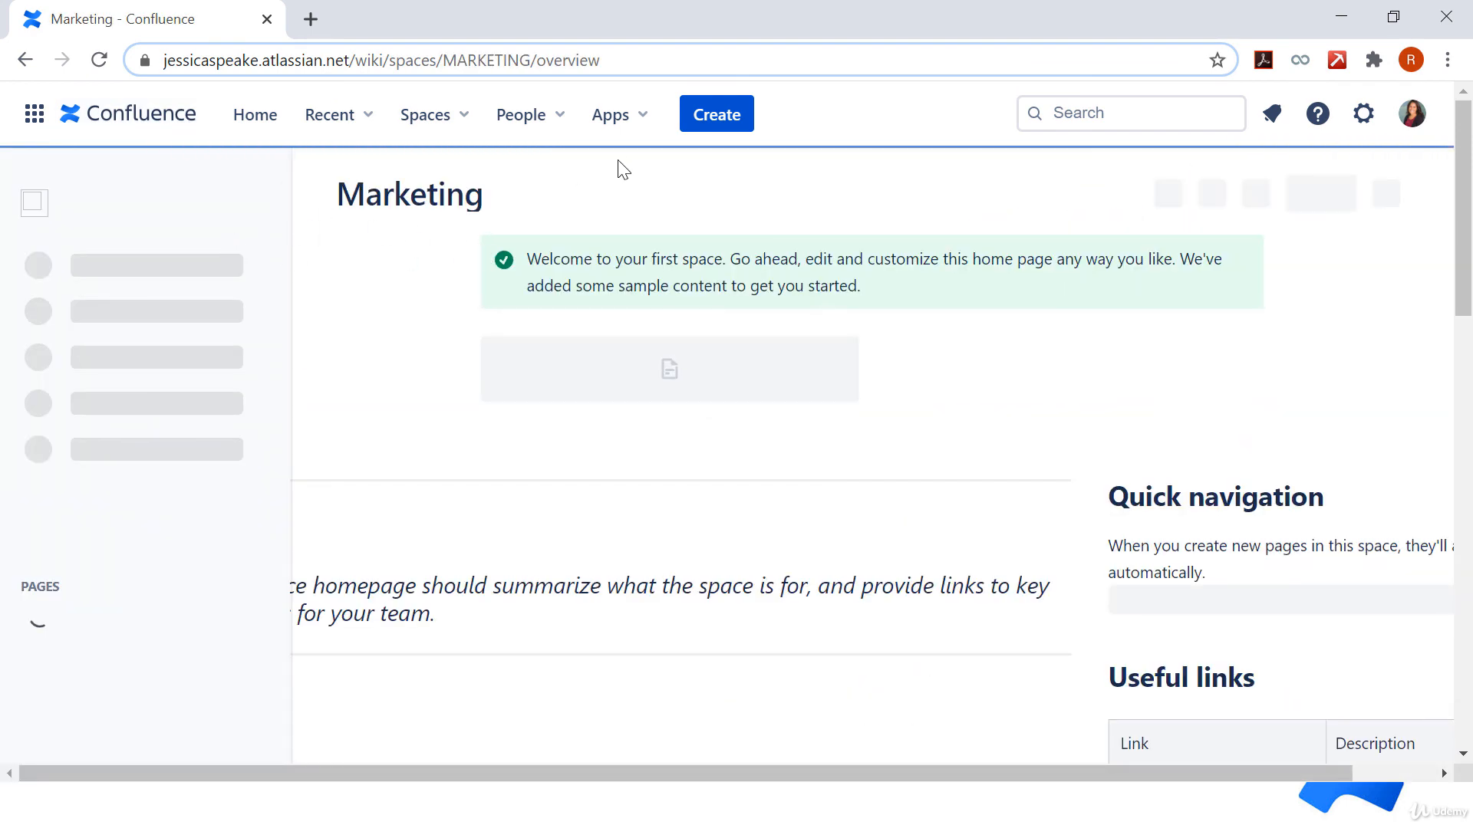
pyautogui.click(704, 122)
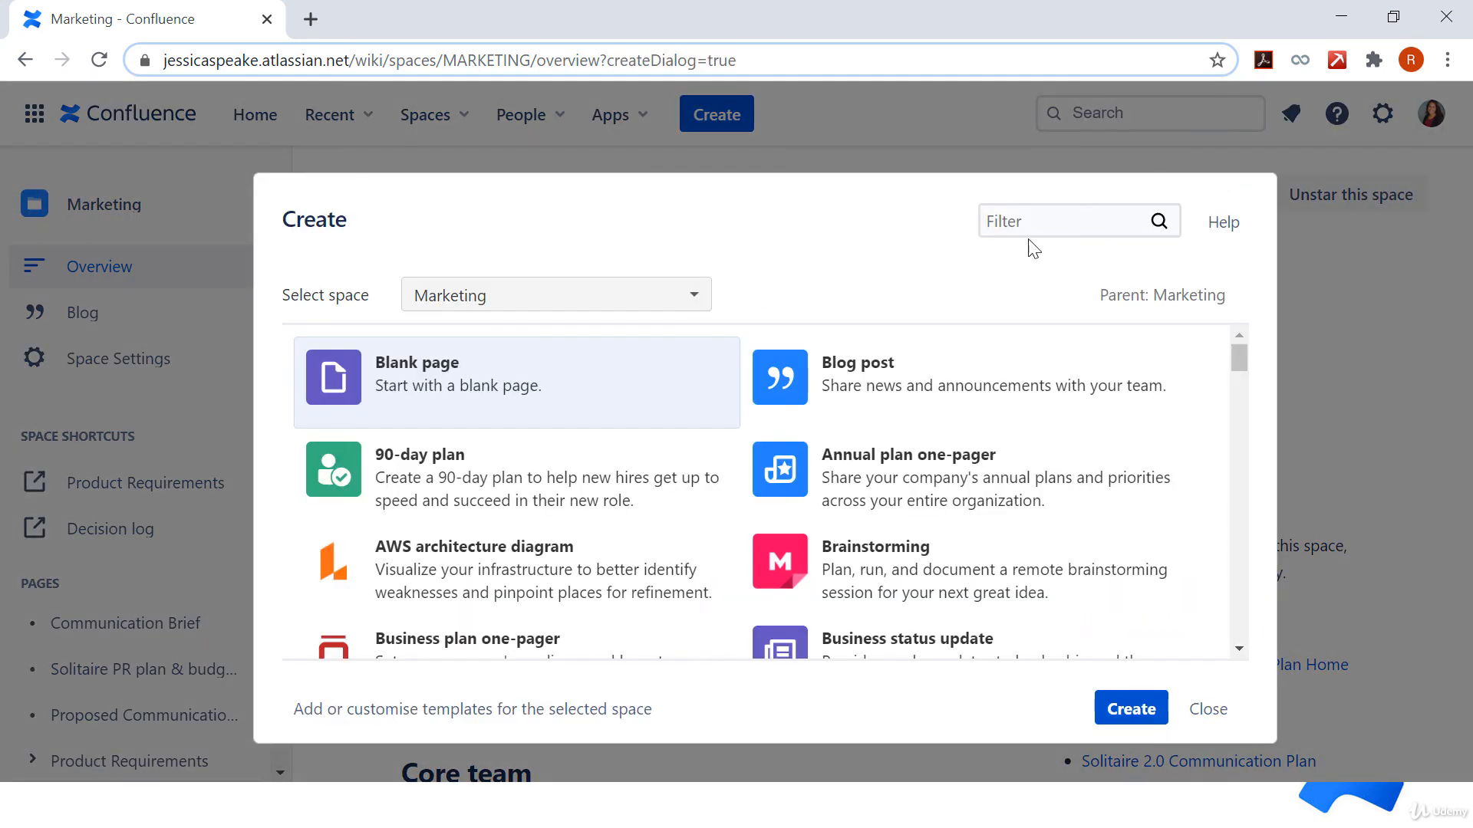
pyautogui.click(1029, 228)
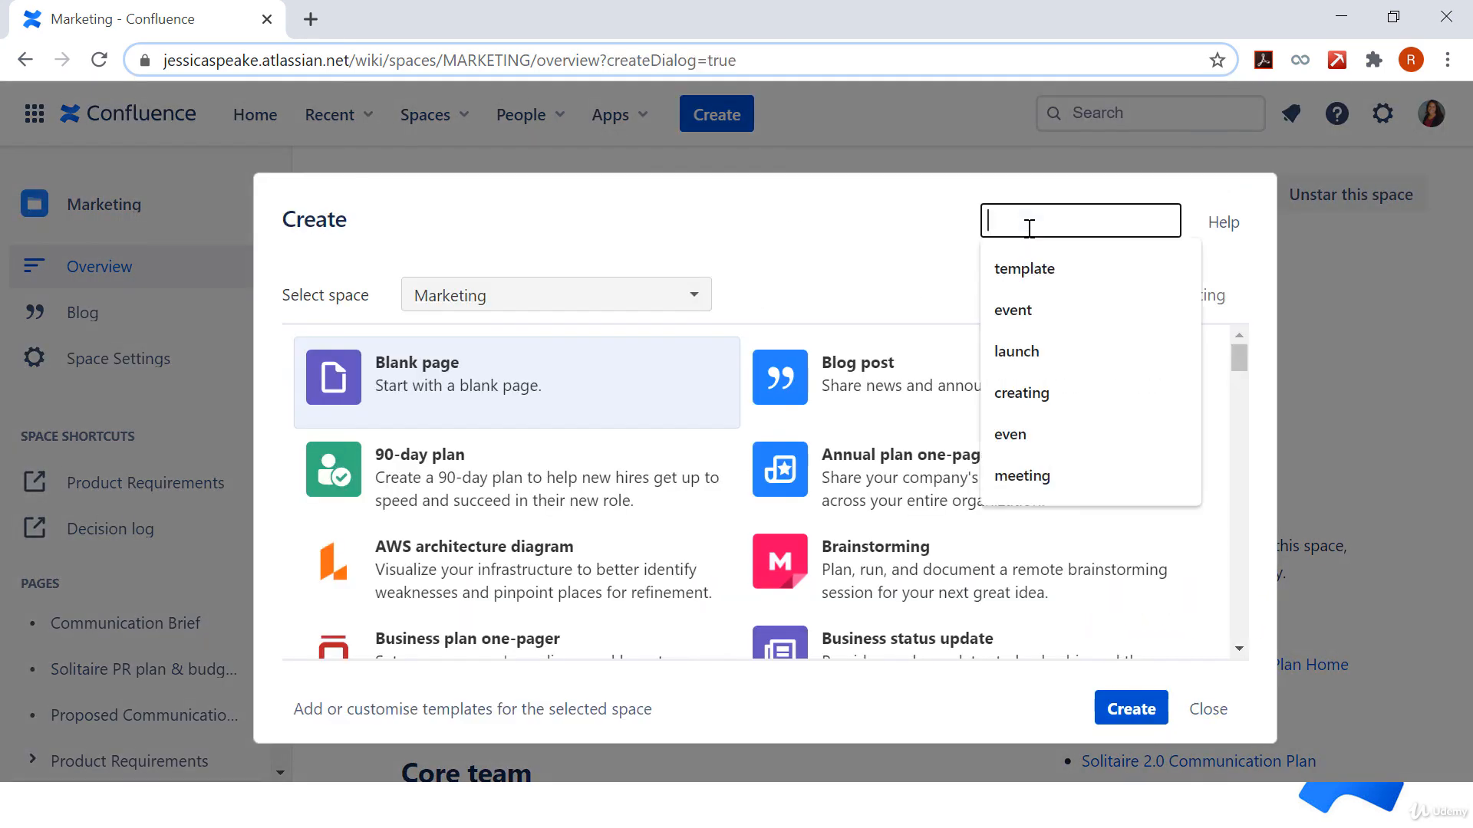
pyautogui.write('gl')
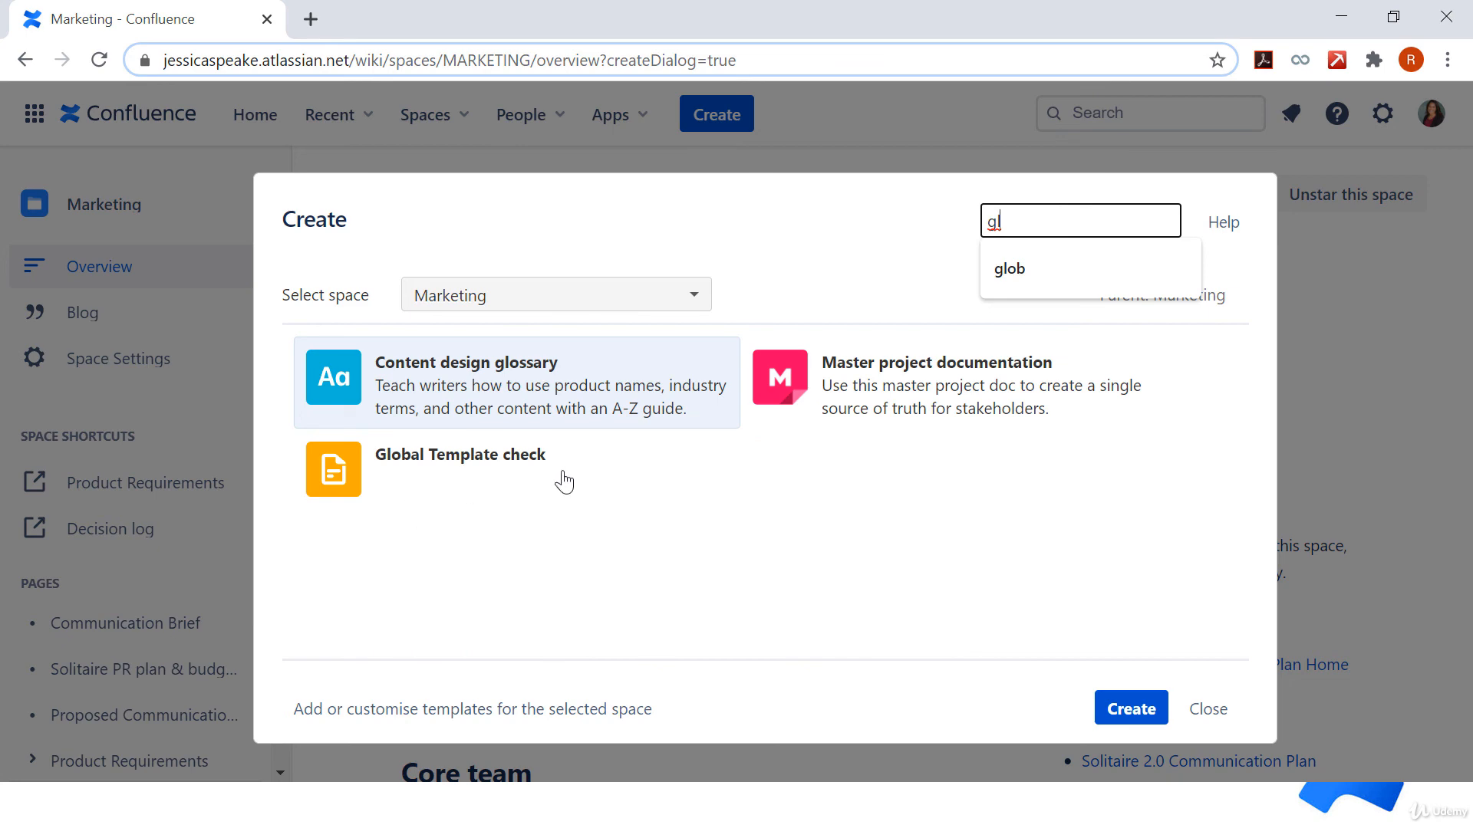
pyautogui.click(1216, 724)
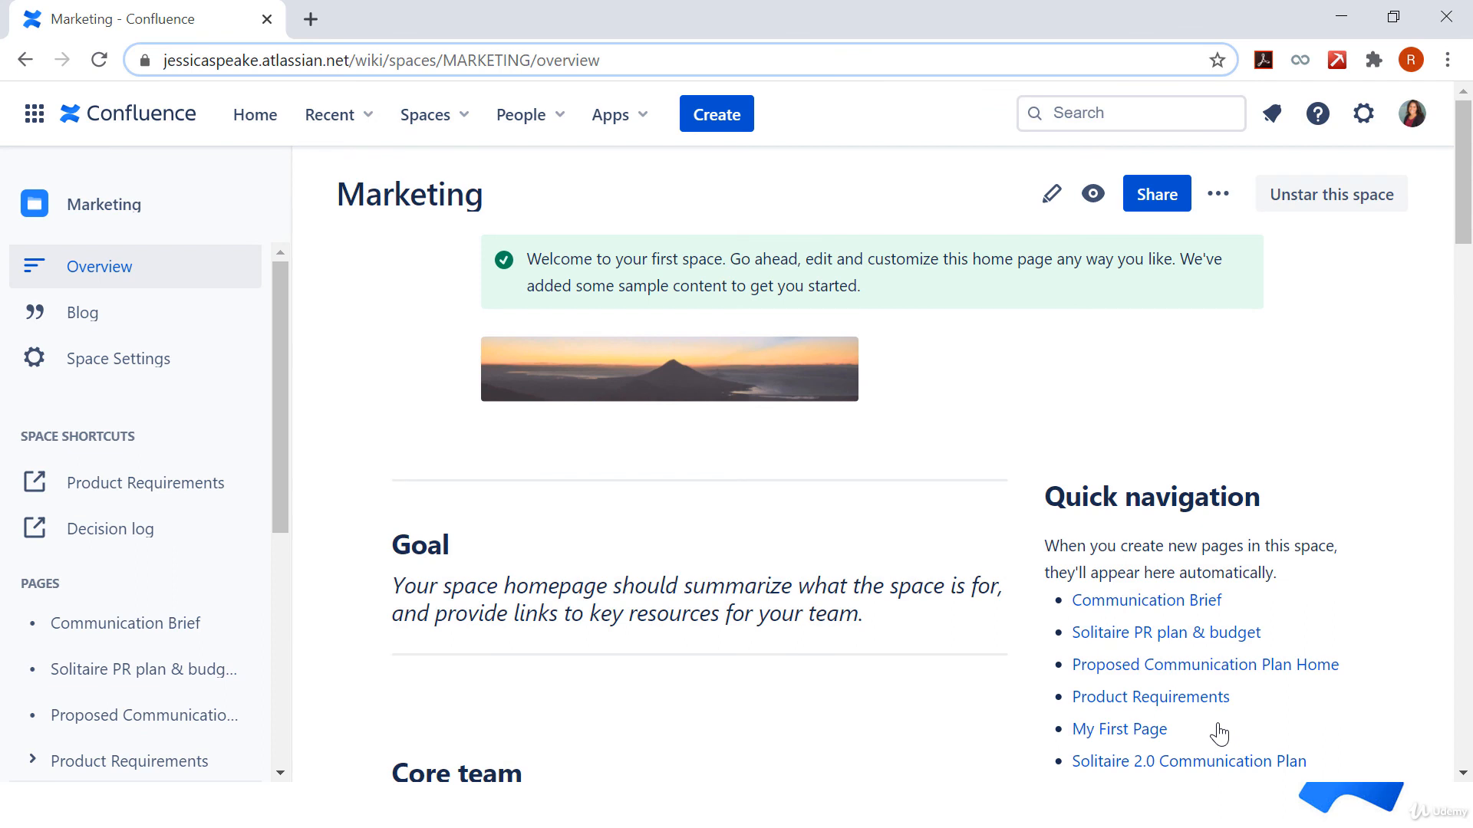
pyautogui.click(121, 136)
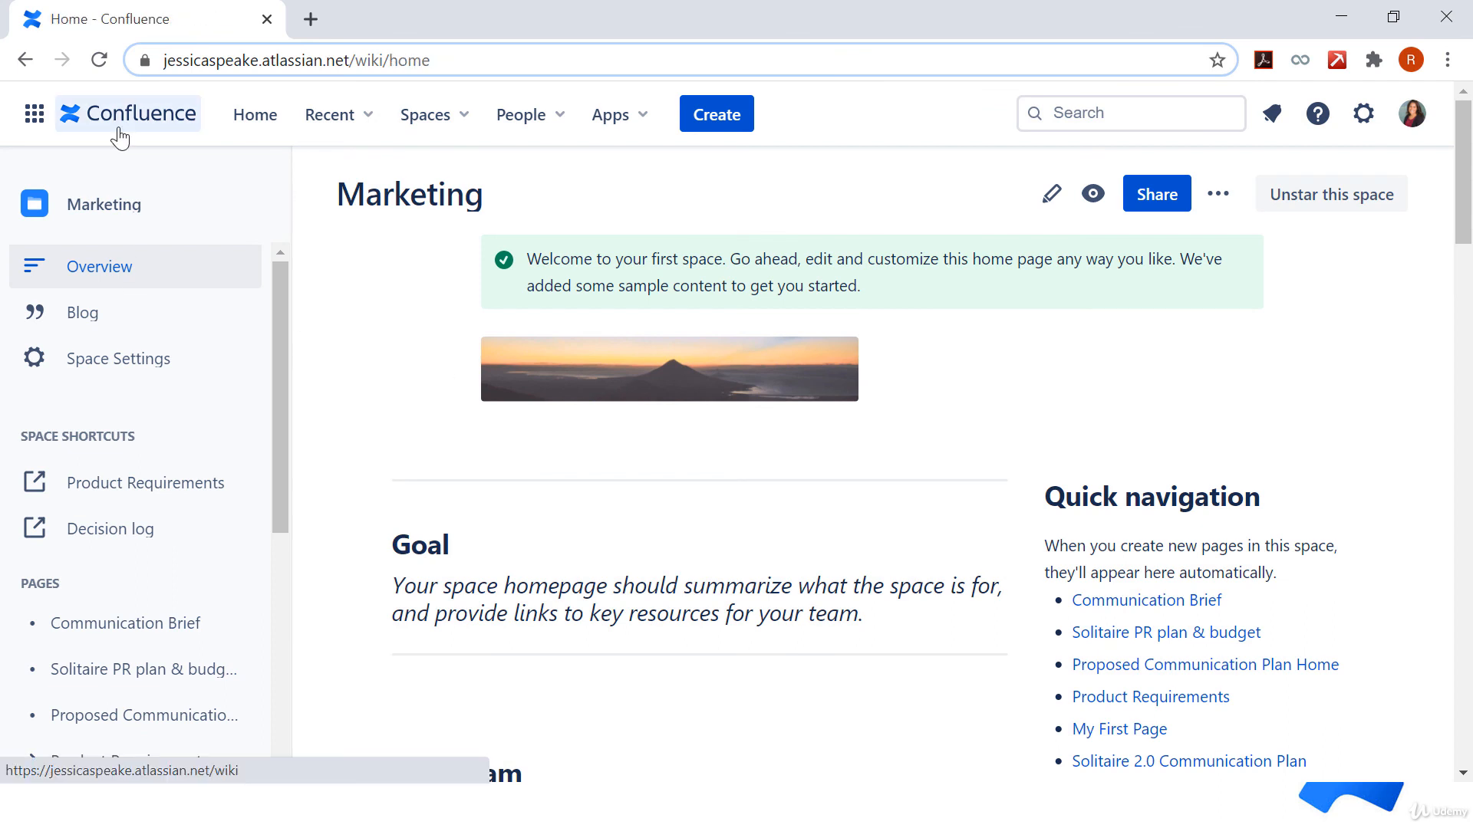